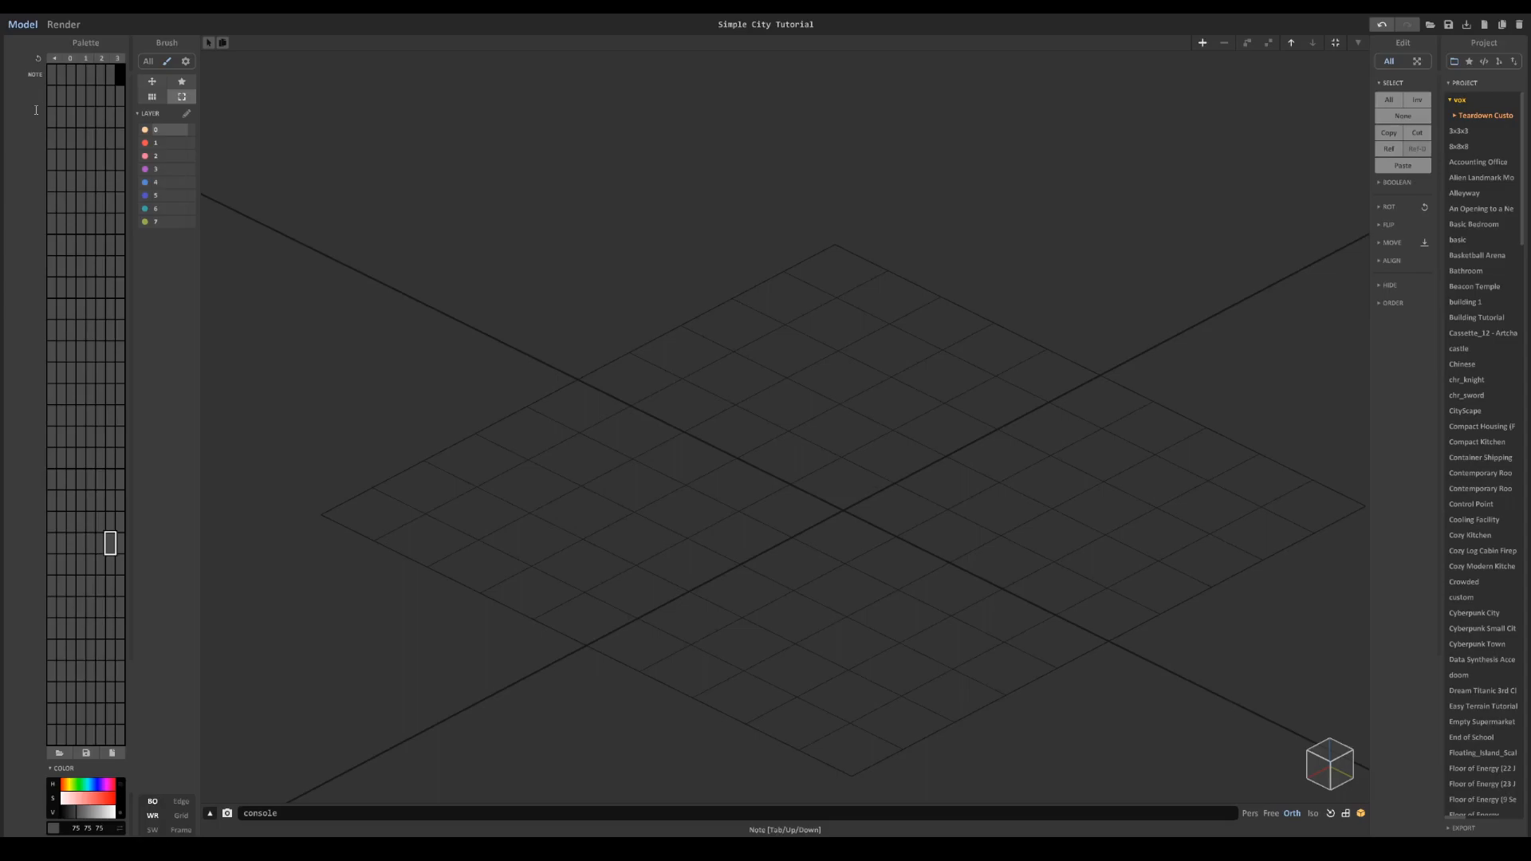
Step: Hide the palette's note column and show it again
click(54, 67)
click(54, 60)
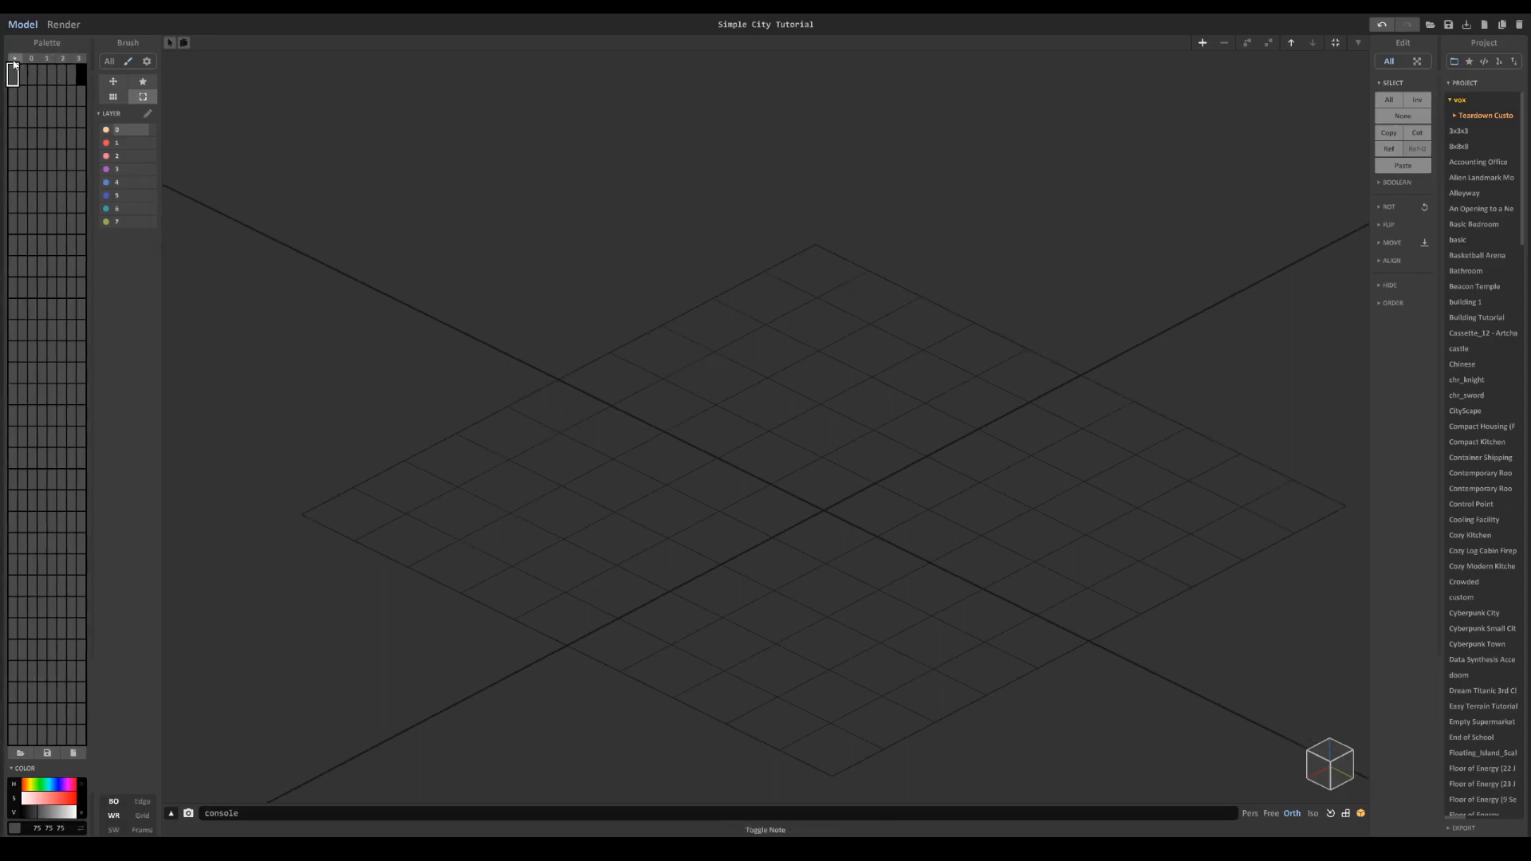
click(15, 59)
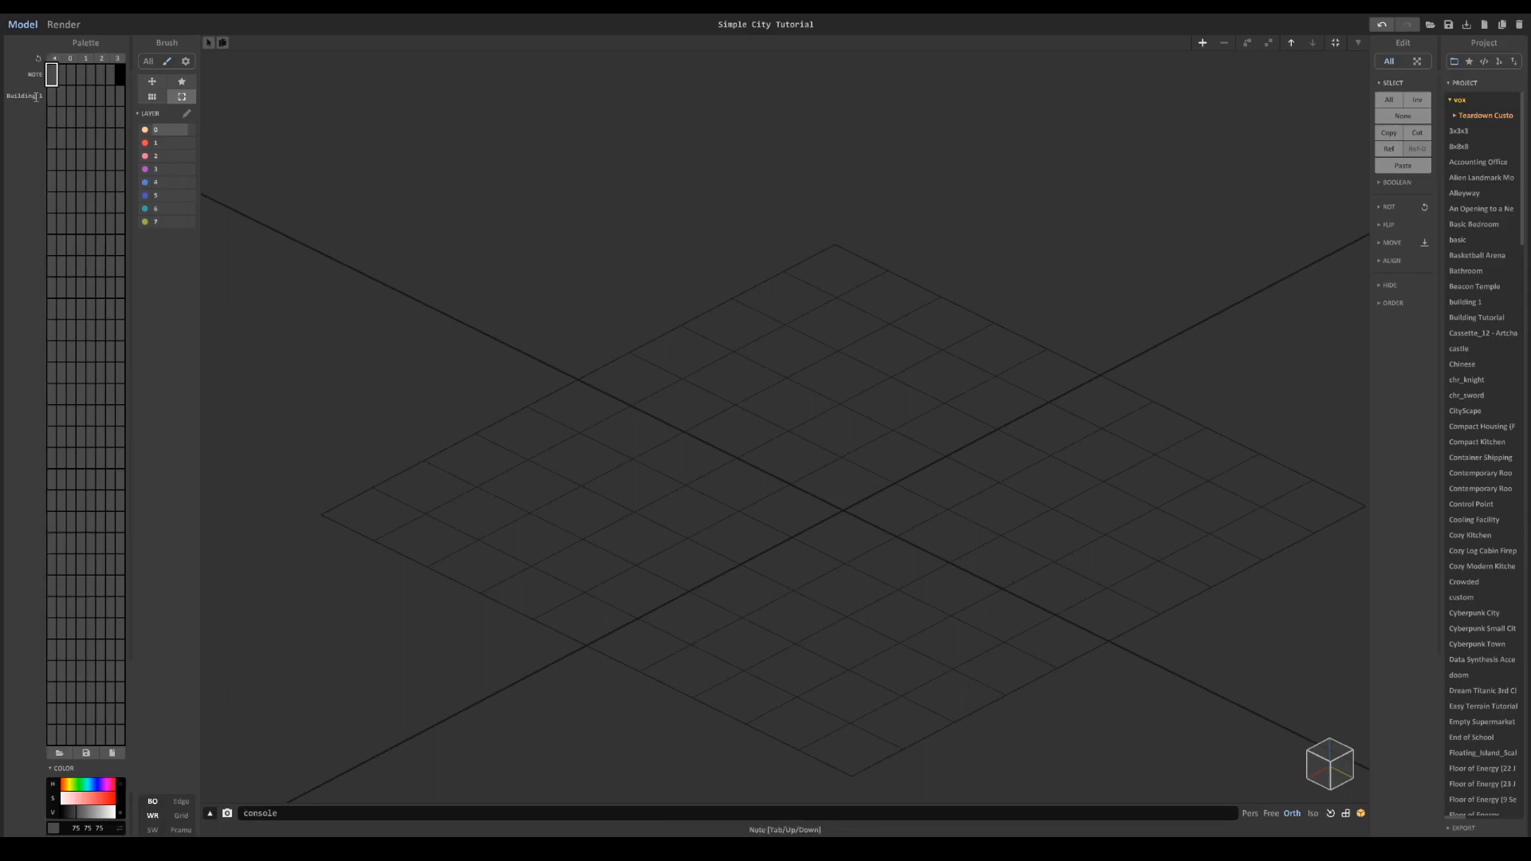
Step: Copy the "Building 1" palette note into the next six note rows
drag(41, 95, 6, 97)
key(ctrl+c)
click(34, 136)
key(ctrl+v)
click(42, 182)
key(ctrl+v)
key(ctrl+v)
click(32, 266)
key(ctrl+v)
key(ctrl+v)
key(ctrl+v)
Step: Renumber the copied palette notes as Building 2 through Building 7 and label the last palette row Emission
text(2)
drag(40, 138, 46, 227)
text(4)
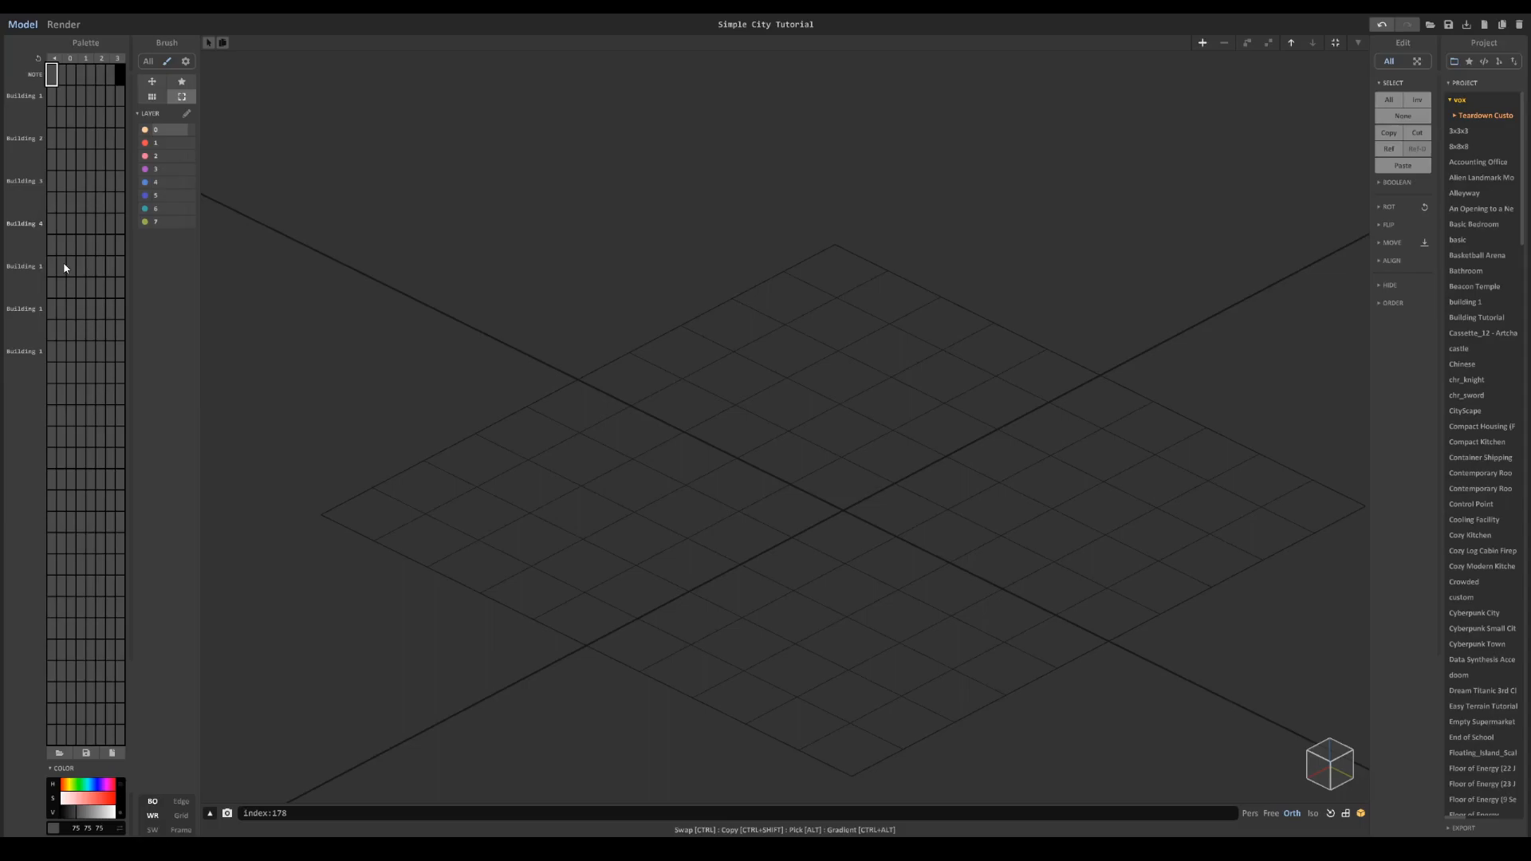
drag(37, 267, 51, 356)
text(5)
text(6)
text(7)
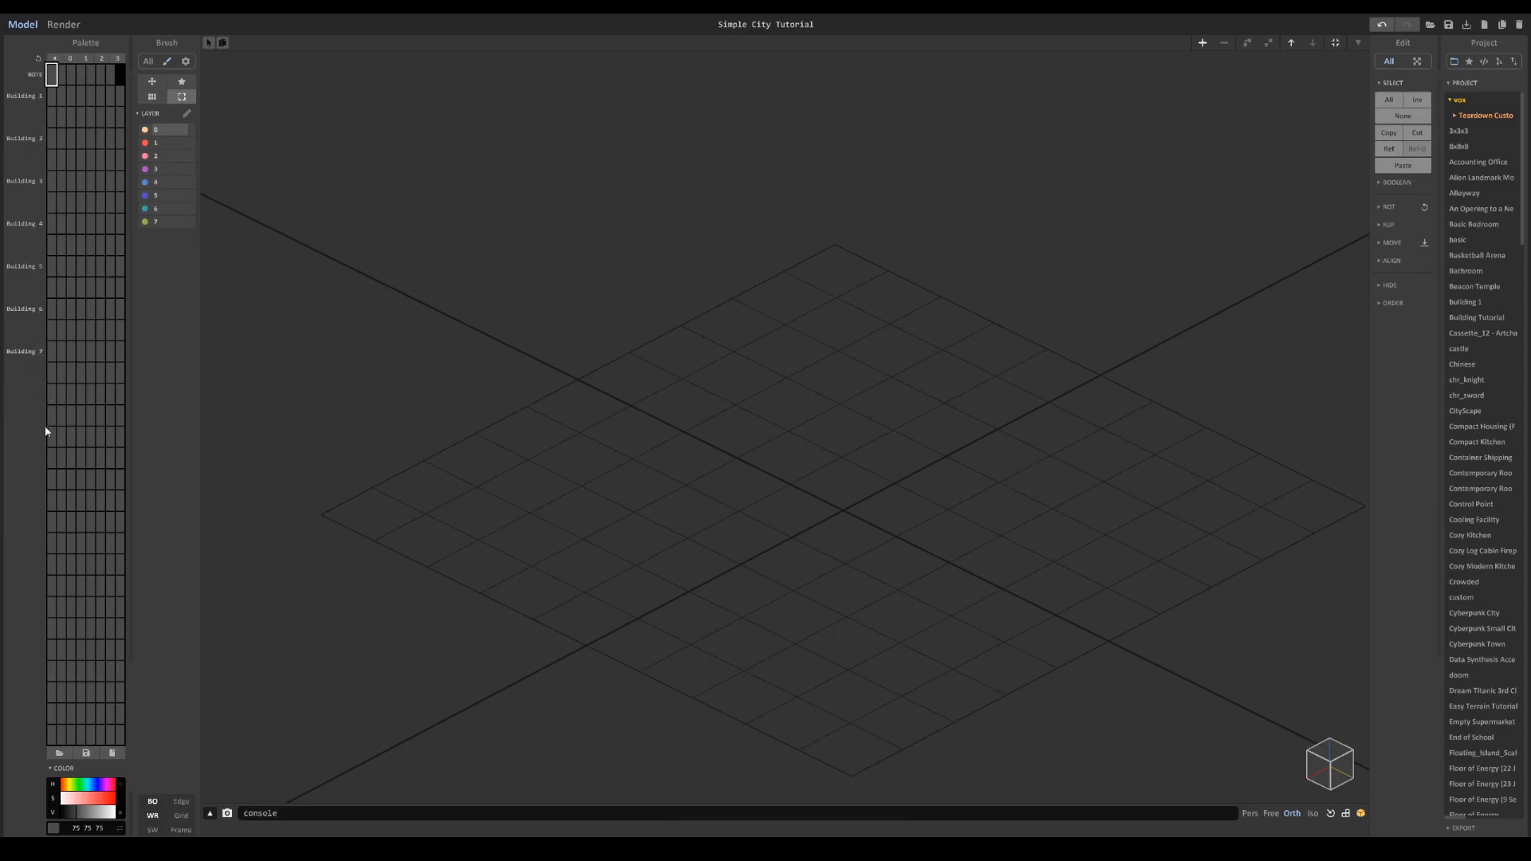
click(50, 735)
Step: Add a new model to the scene and set the first Building 1 palette colour to grey 130 130 130
click(52, 100)
click(1202, 43)
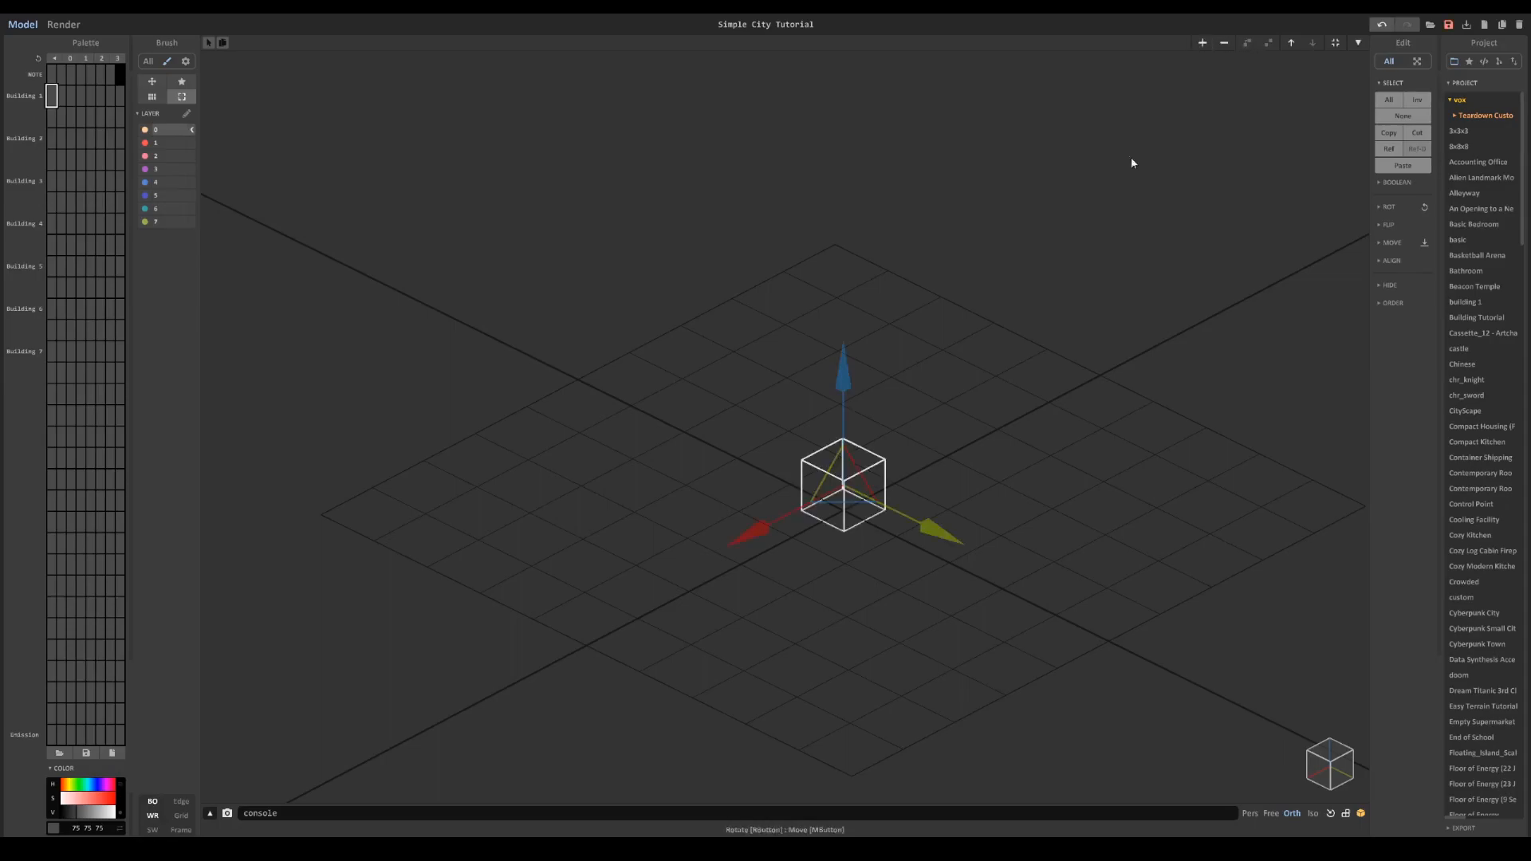
scroll(1016, 436, up, 2)
right_drag(1116, 529, 1063, 461)
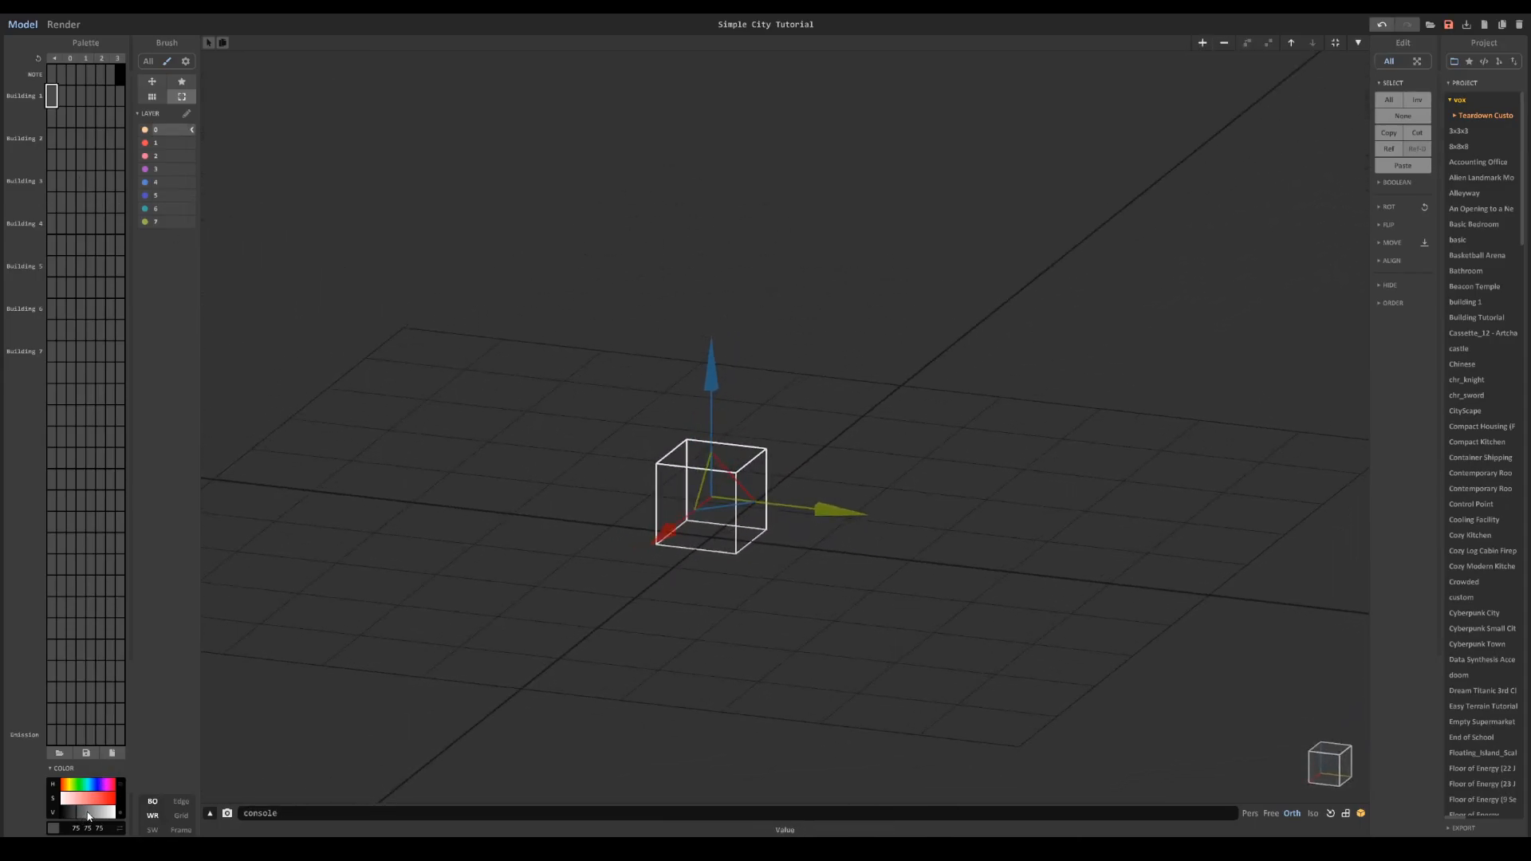
click(89, 814)
scroll(831, 423, up, 3)
Step: Open the new model for voxel editing, switching back and forth between the world and model views
key(Tab)
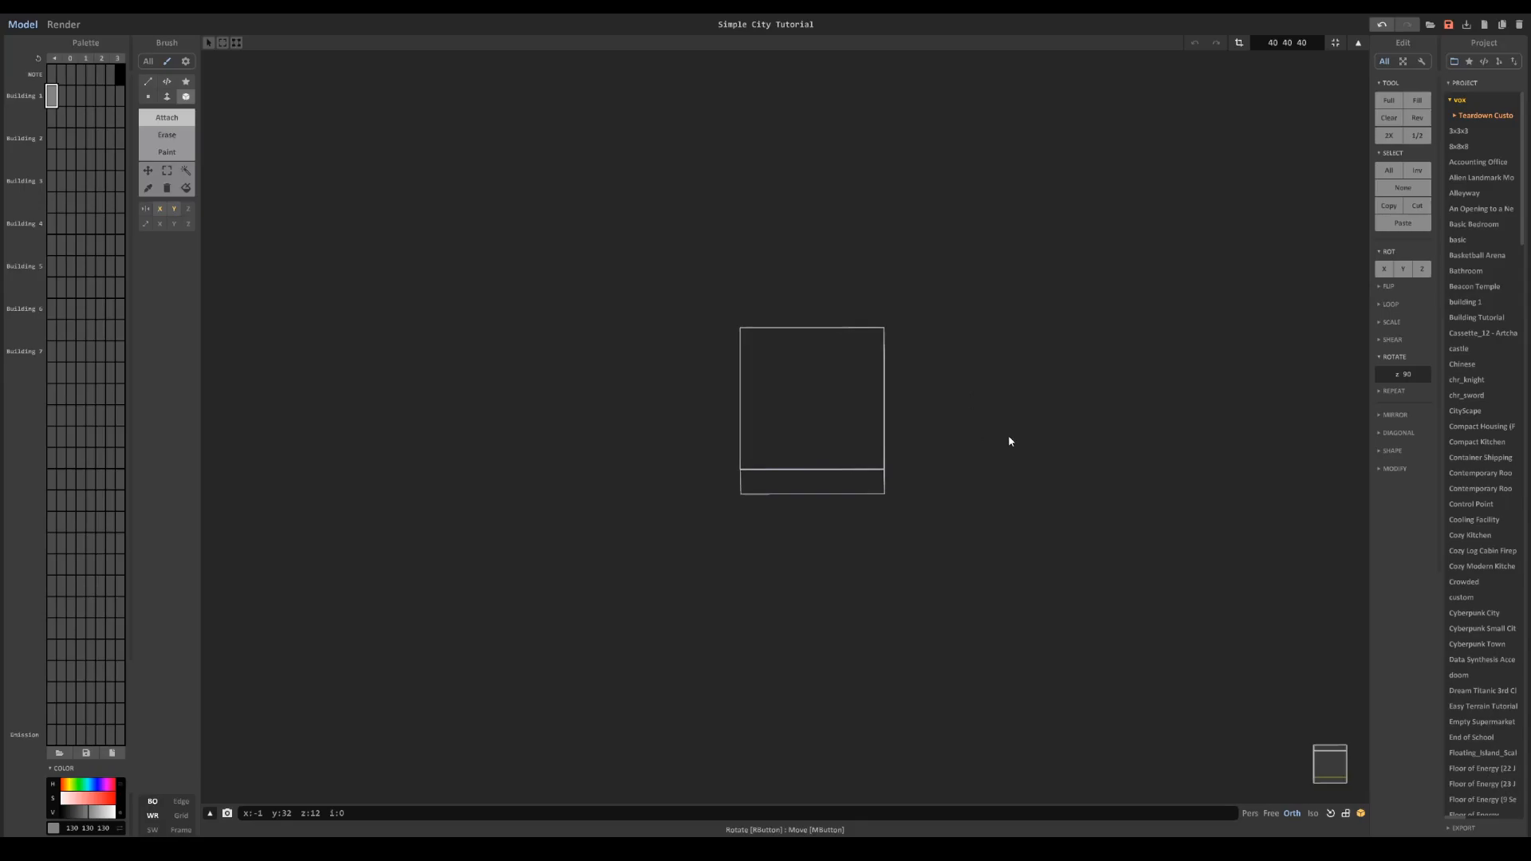
right_drag(1007, 434, 954, 468)
key(Tab)
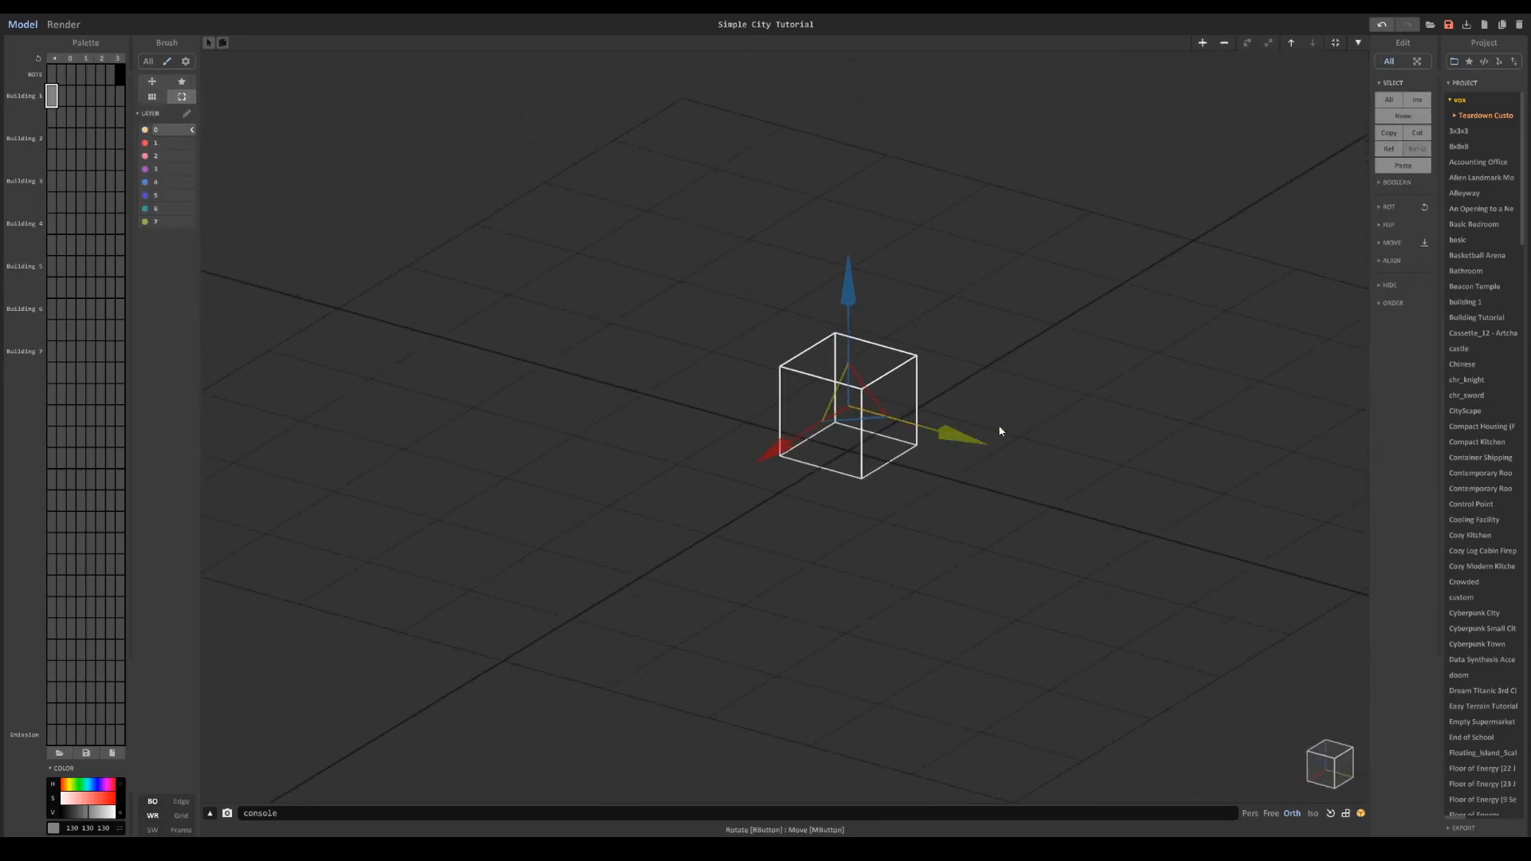
key(Tab)
right_drag(939, 407, 1039, 383)
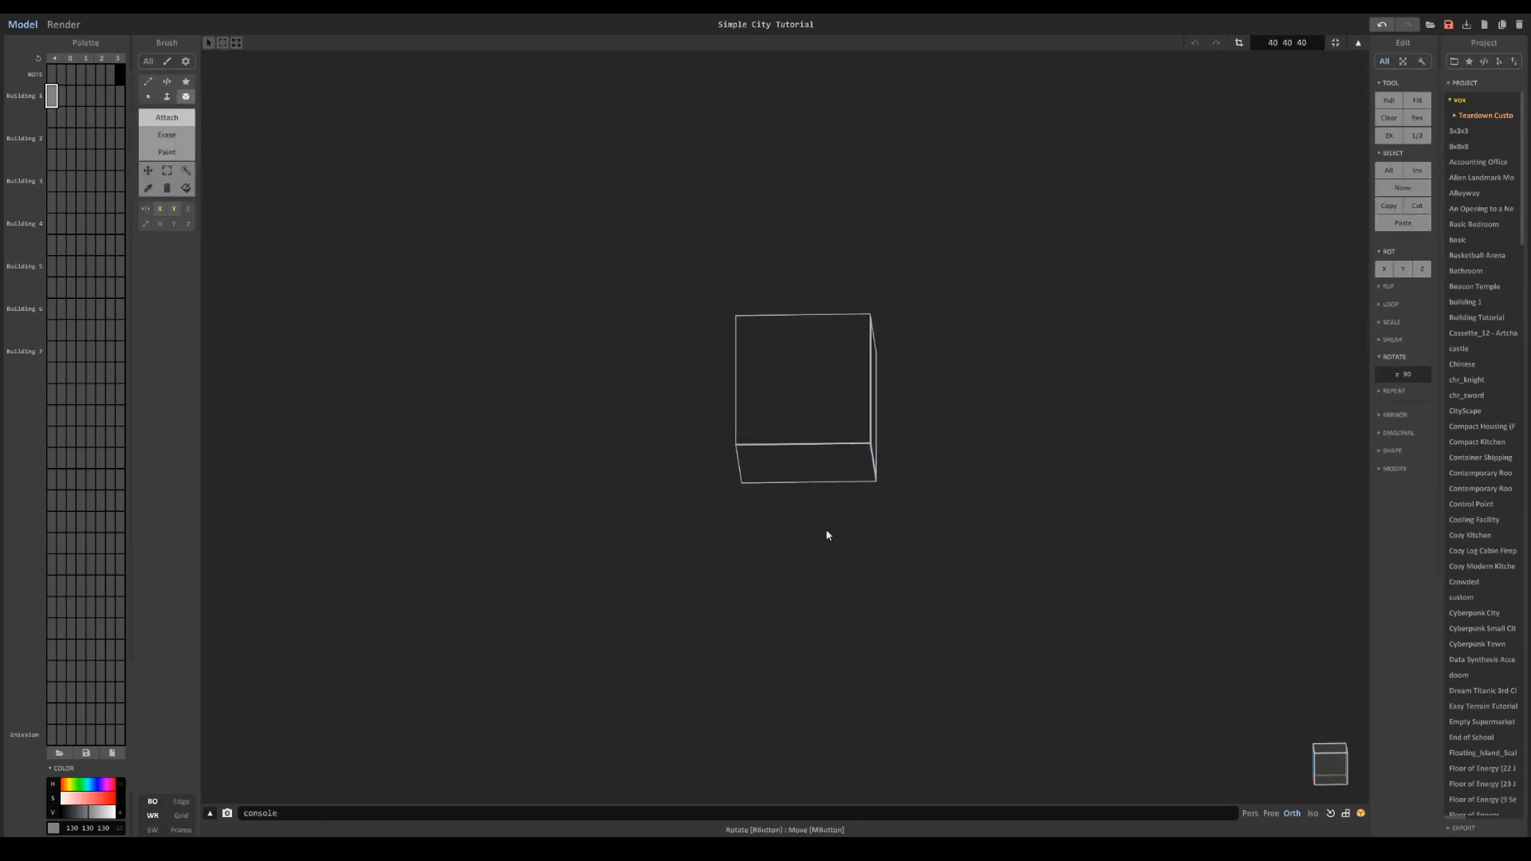
key(Tab)
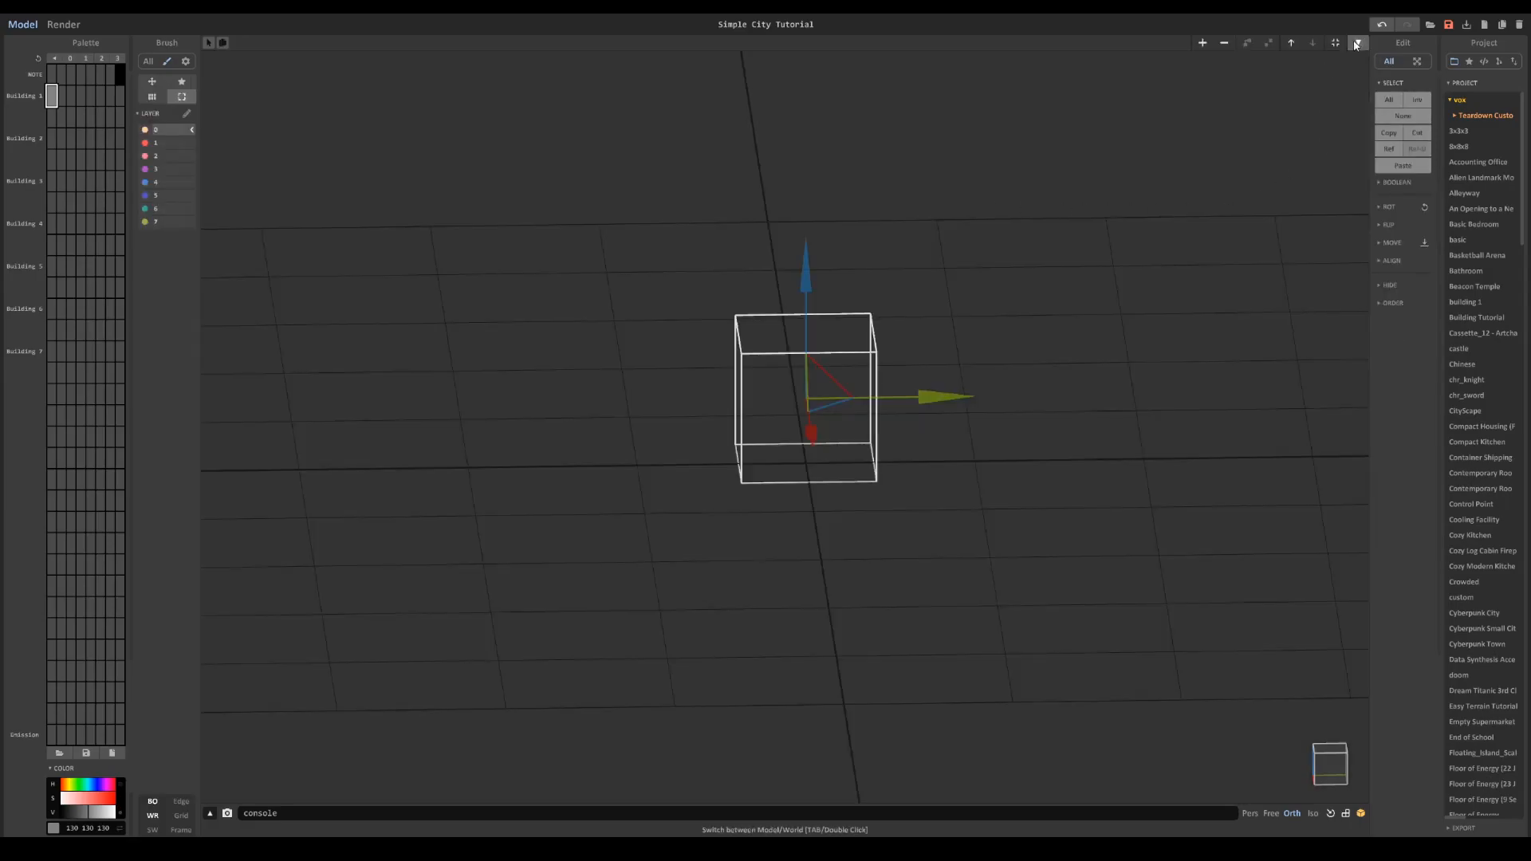
key(Tab)
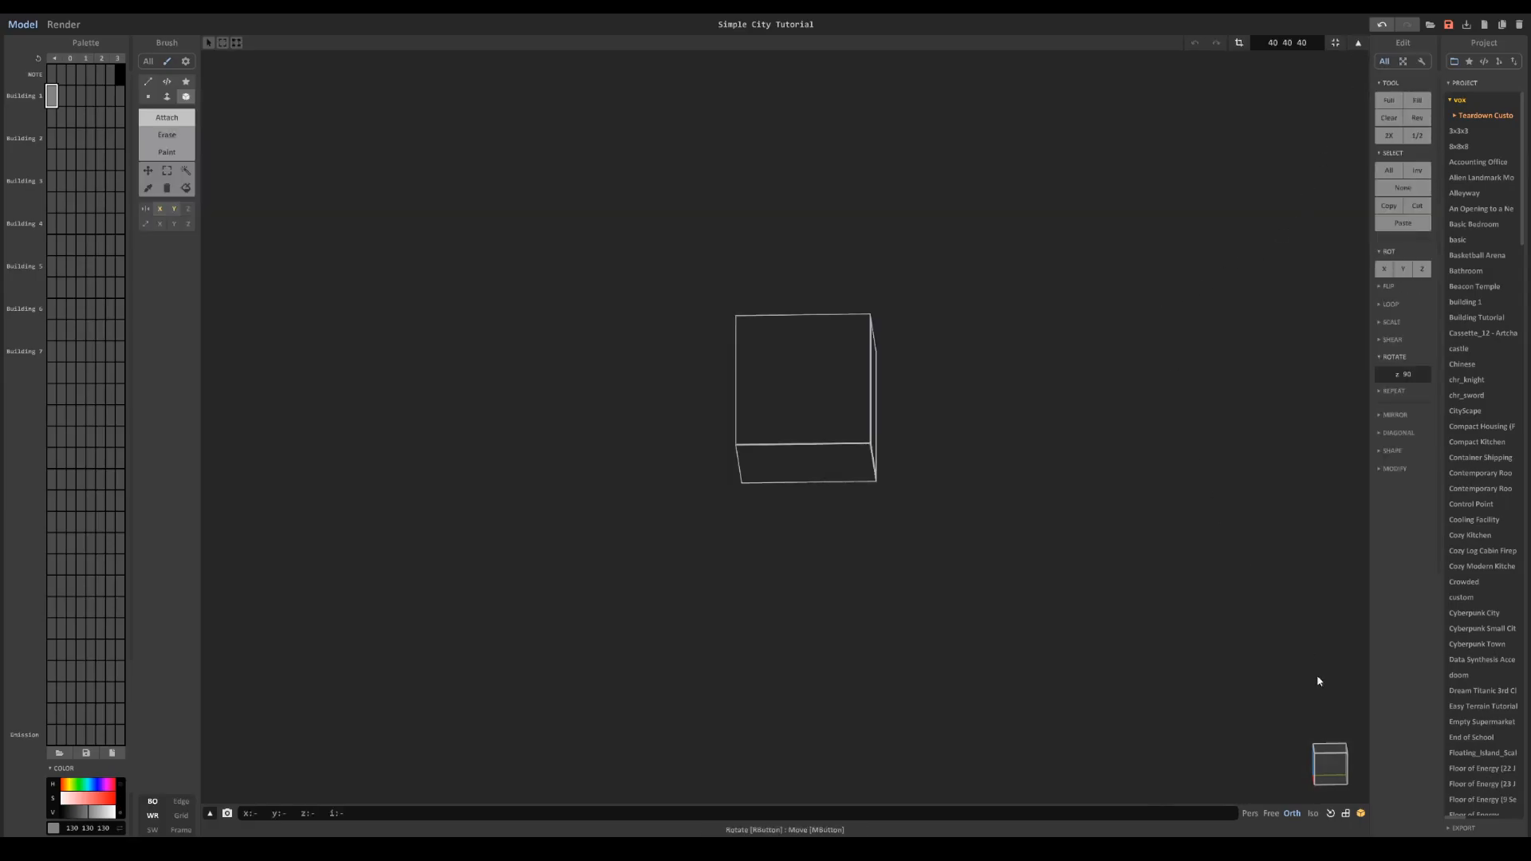
Step: Fill the empty 40 x 40 x 40 volume with a solid grey cube using the Face brush in Attach mode
right_drag(1015, 473, 947, 496)
click(1339, 777)
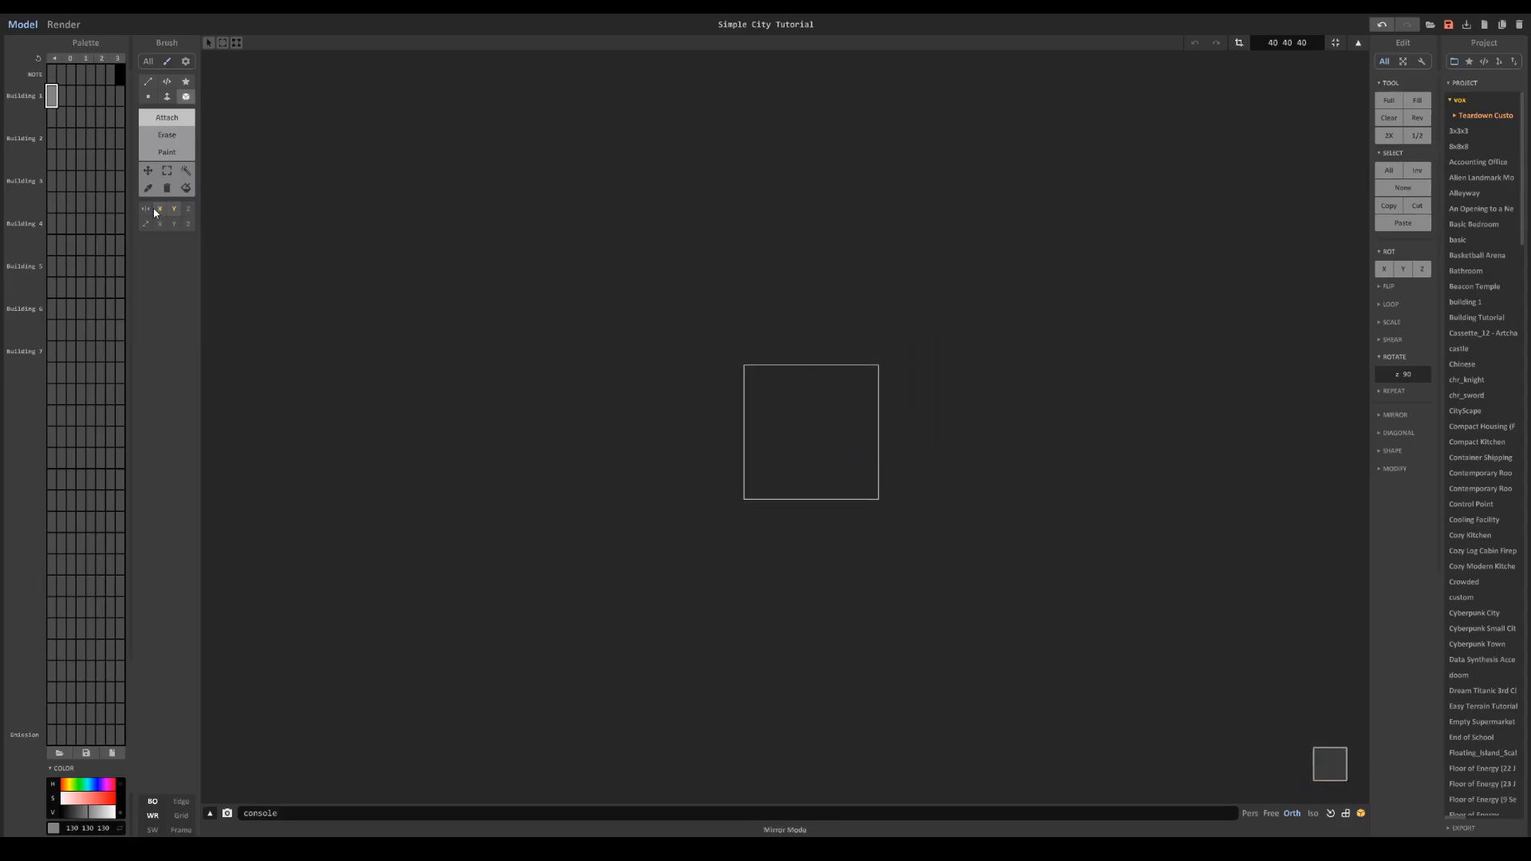
click(166, 97)
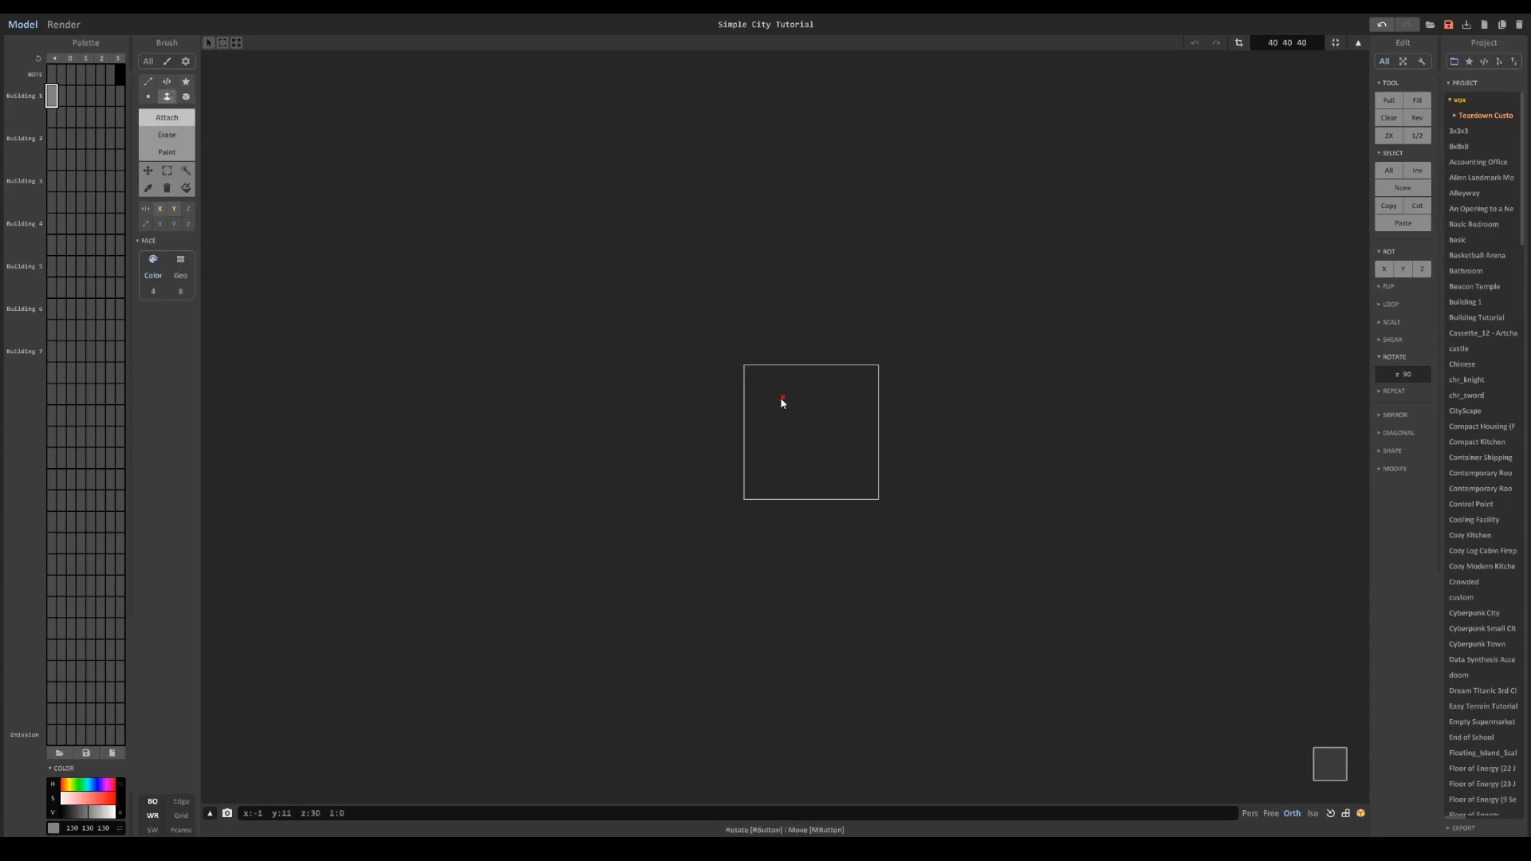
click(854, 447)
right_drag(854, 446, 769, 454)
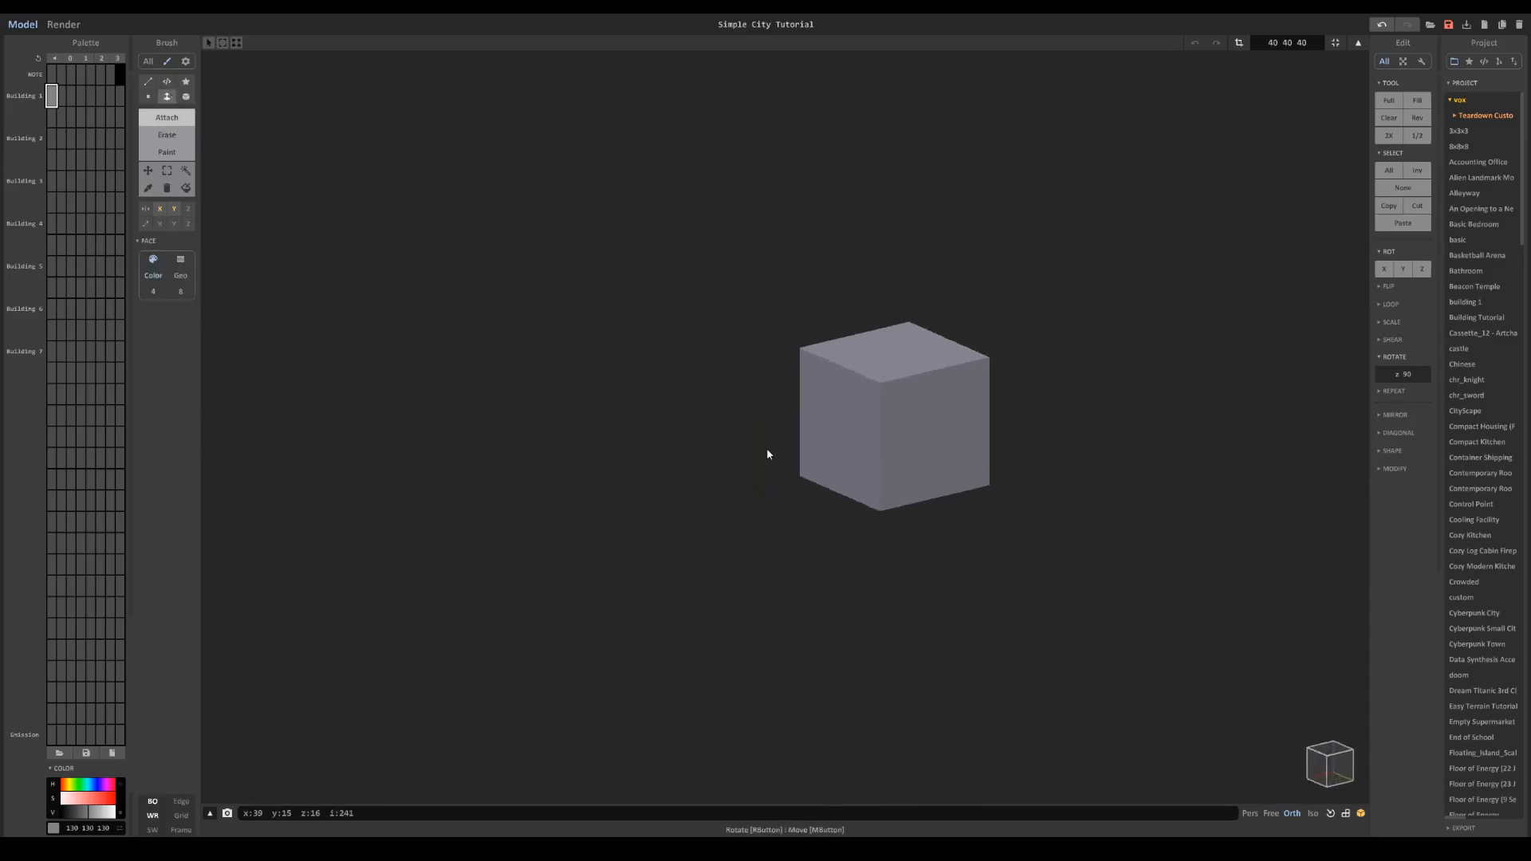
middle_drag(726, 397, 676, 387)
scroll(676, 387, up, 3)
scroll(753, 360, up, 1)
right_drag(754, 360, 324, 208)
scroll(792, 350, up, 2)
Step: Set up the Box brush in Paint mode with the second Building 1 palette colour changed to dark grey 53 53 53
click(62, 96)
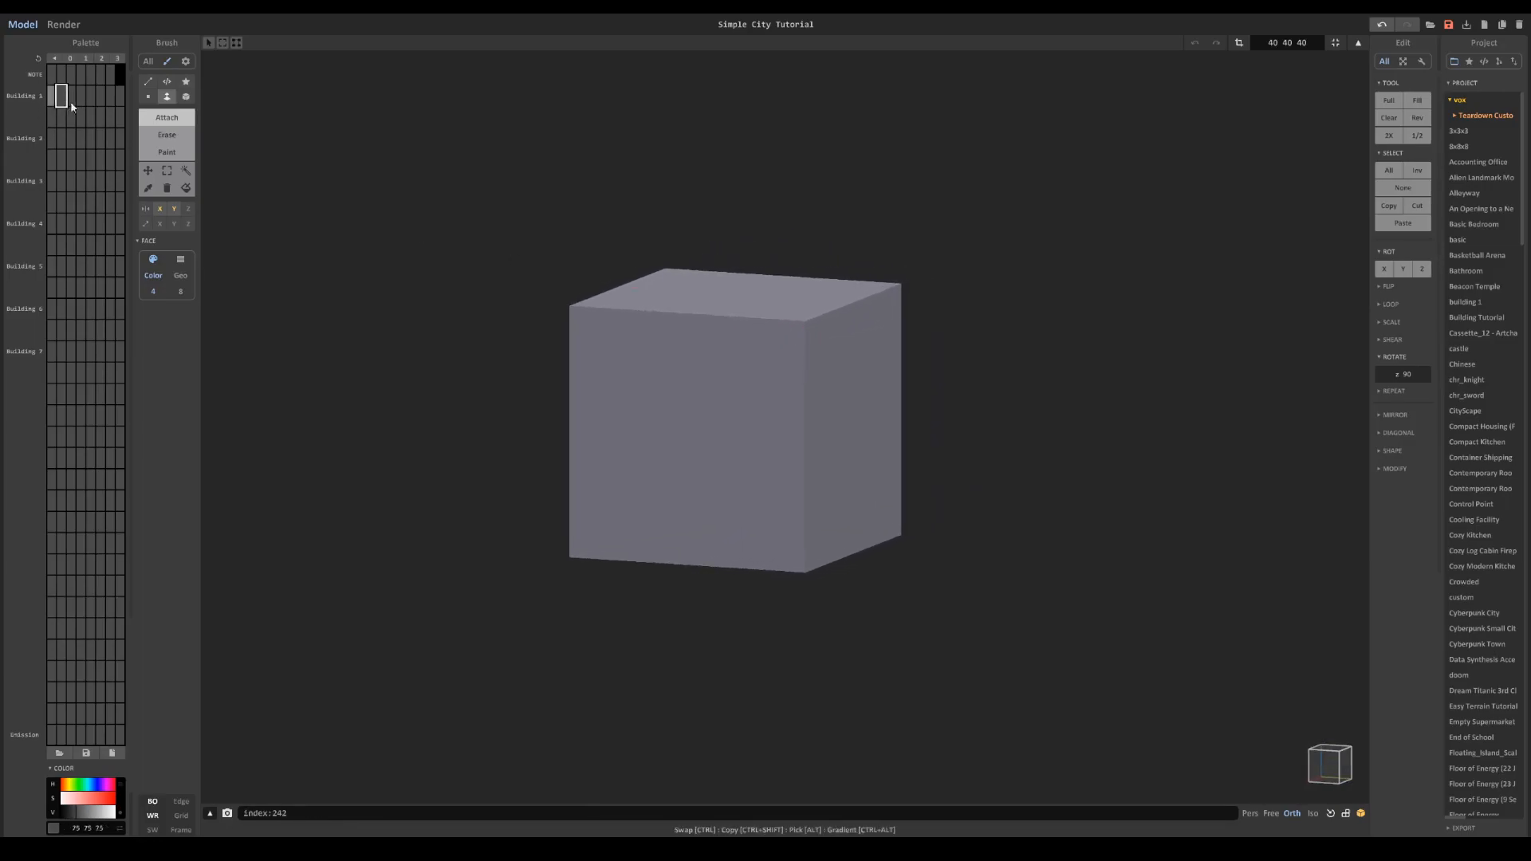
click(184, 154)
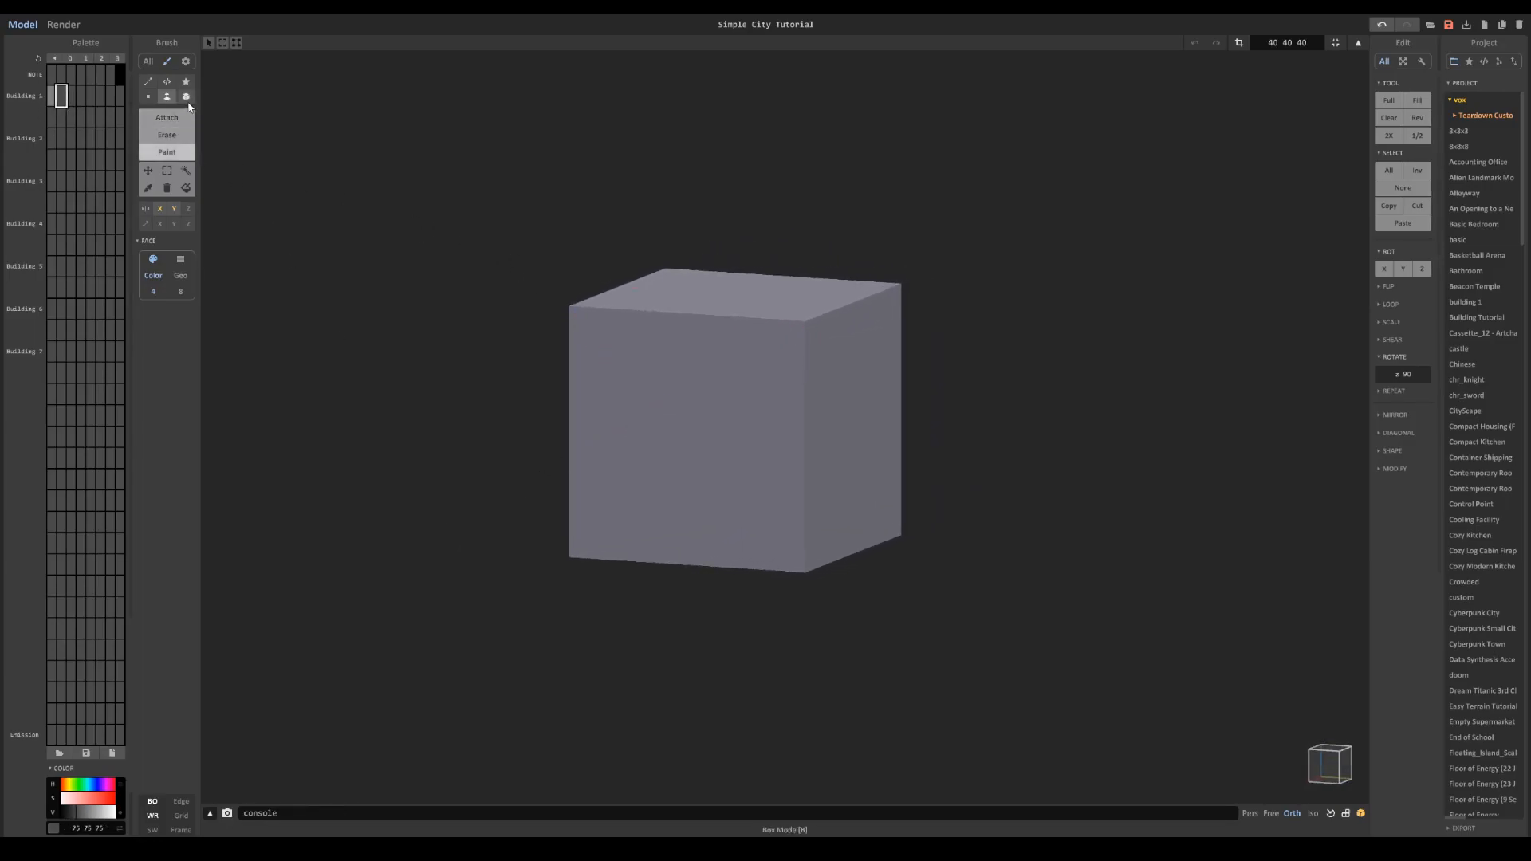
click(186, 97)
right_drag(601, 312, 608, 302)
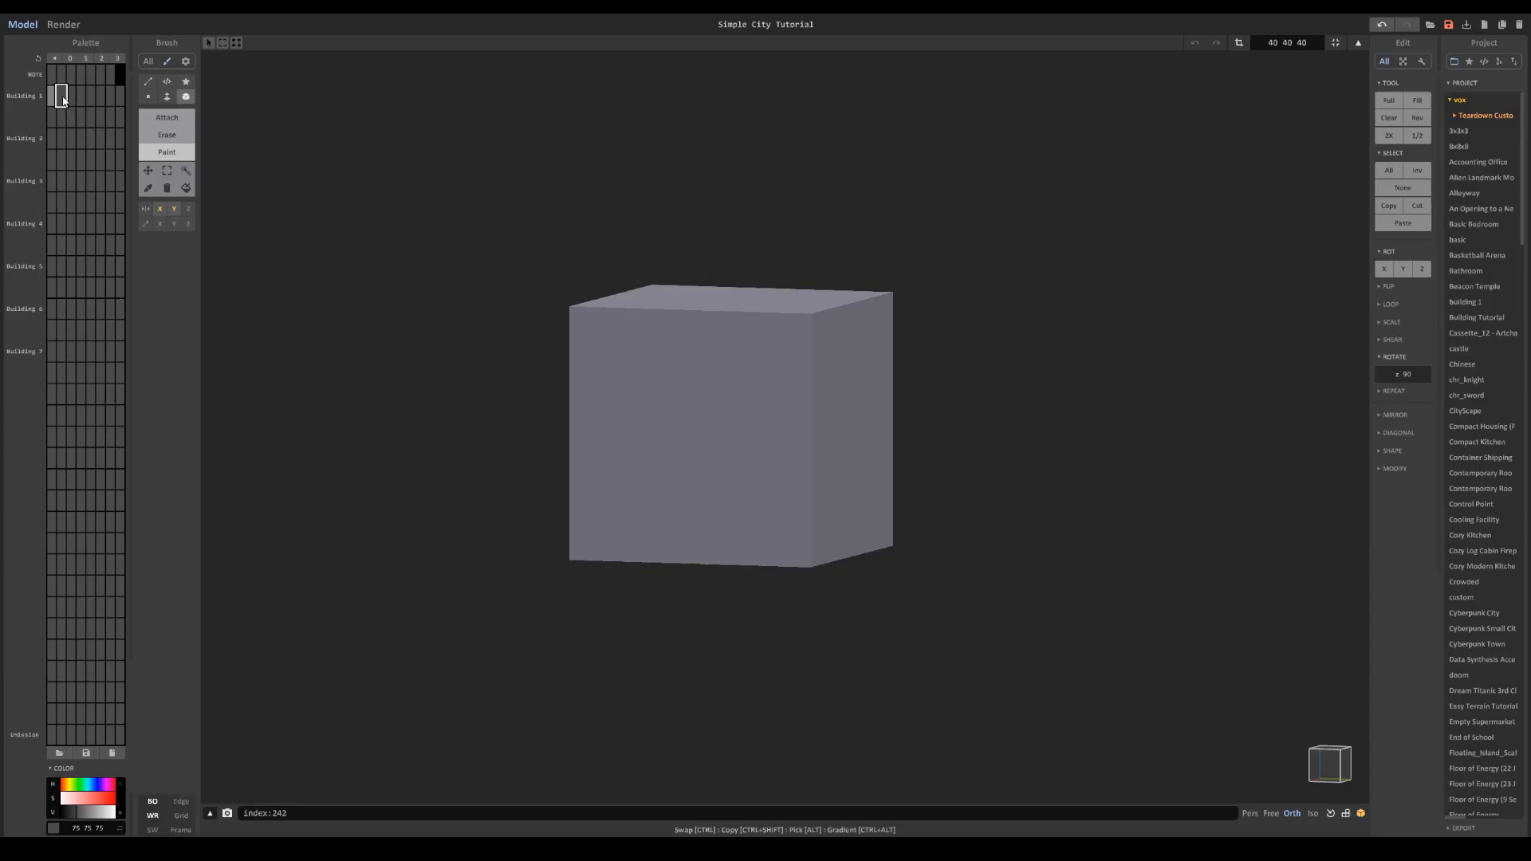
click(70, 810)
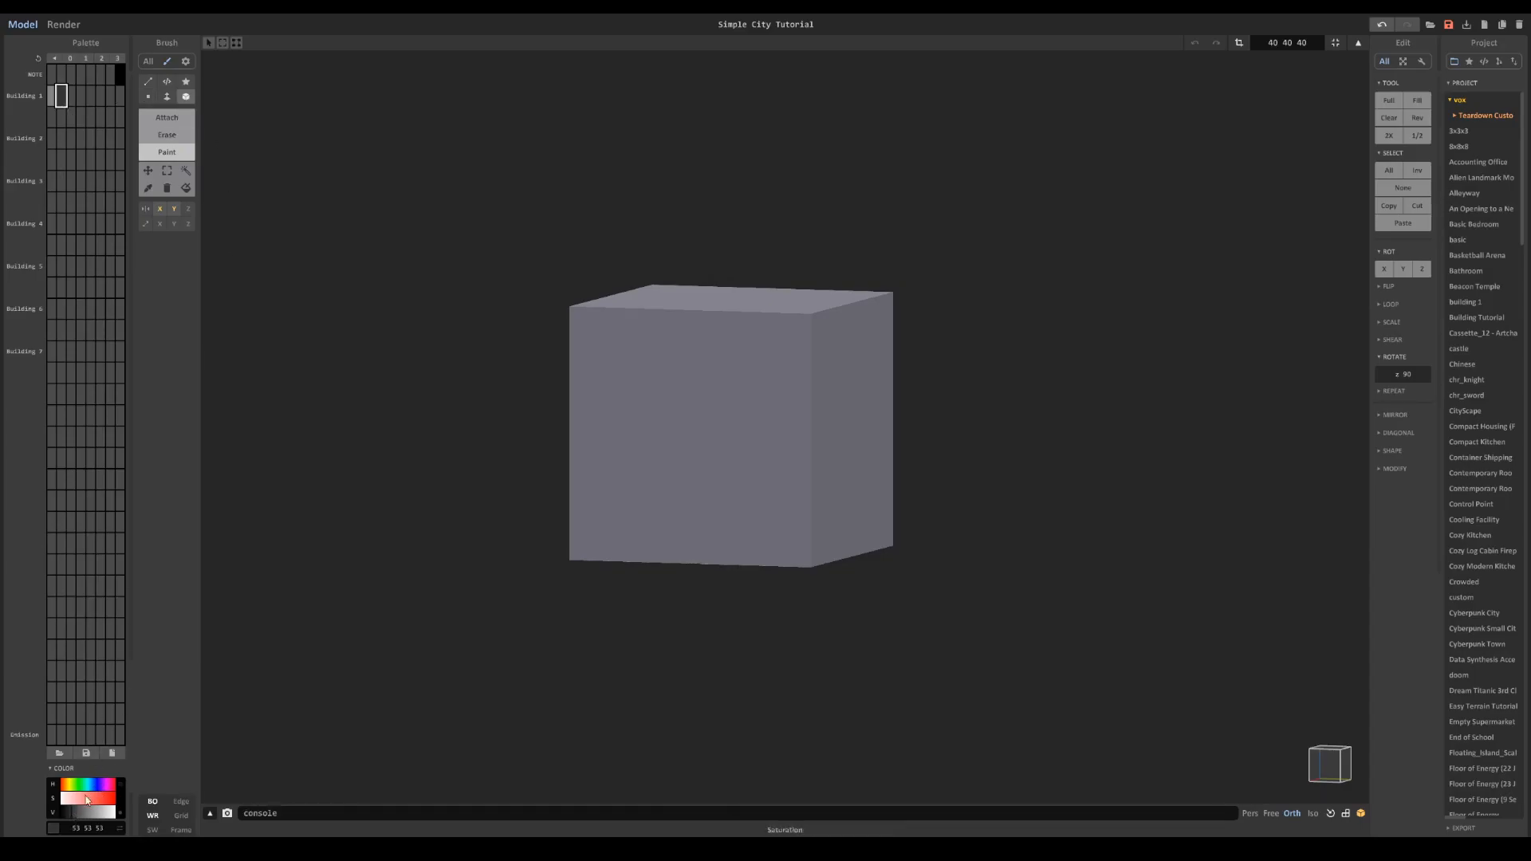
Step: Paint a row of three dark windows, about 10, 12 and 10 voxels wide and 5 tall, near the cube face's upper edge
click(1331, 766)
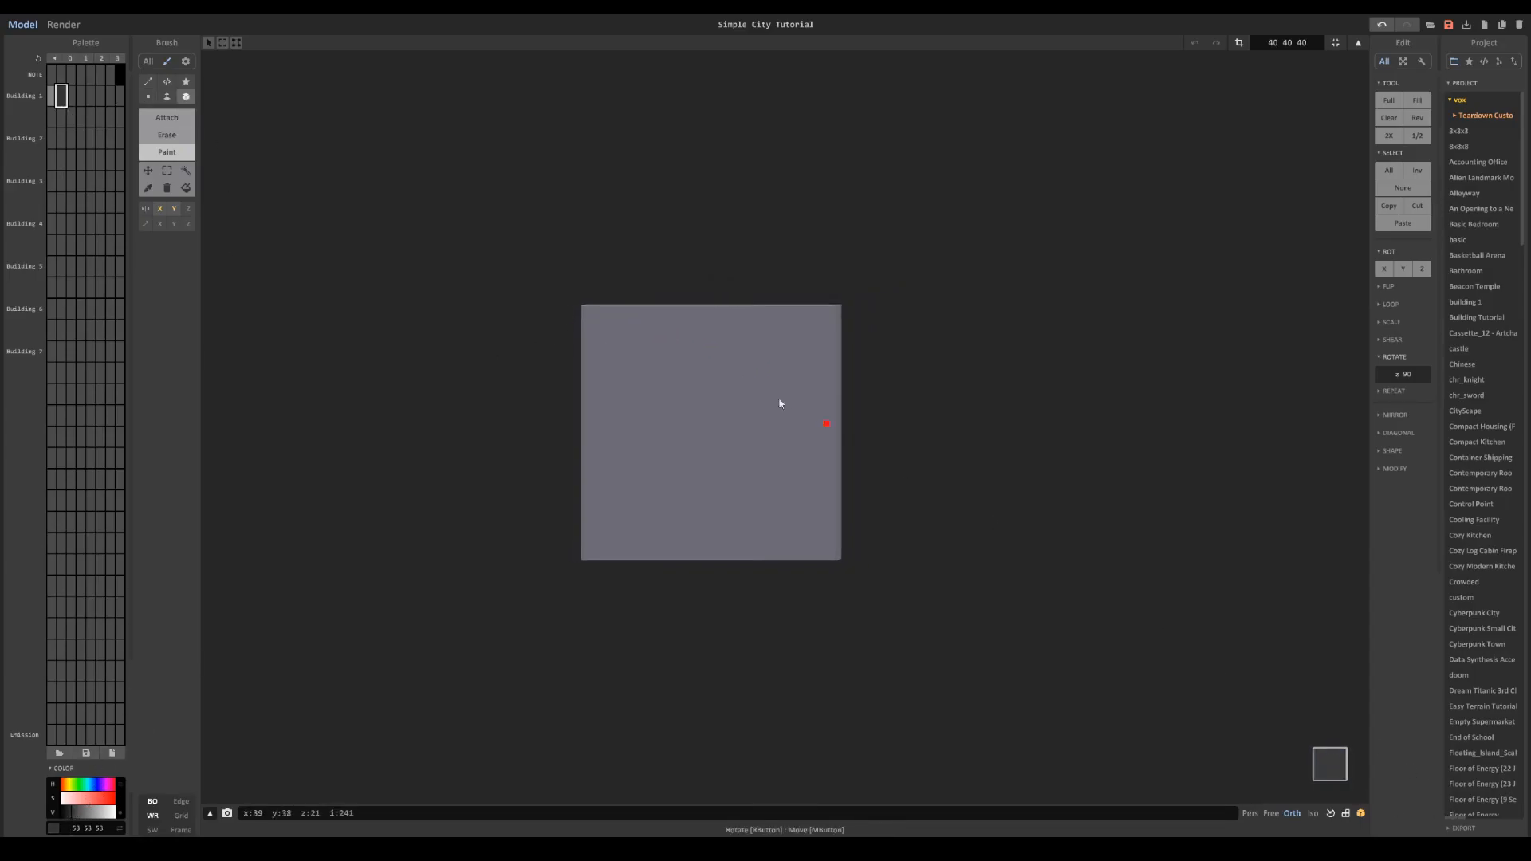
scroll(536, 286, up, 3)
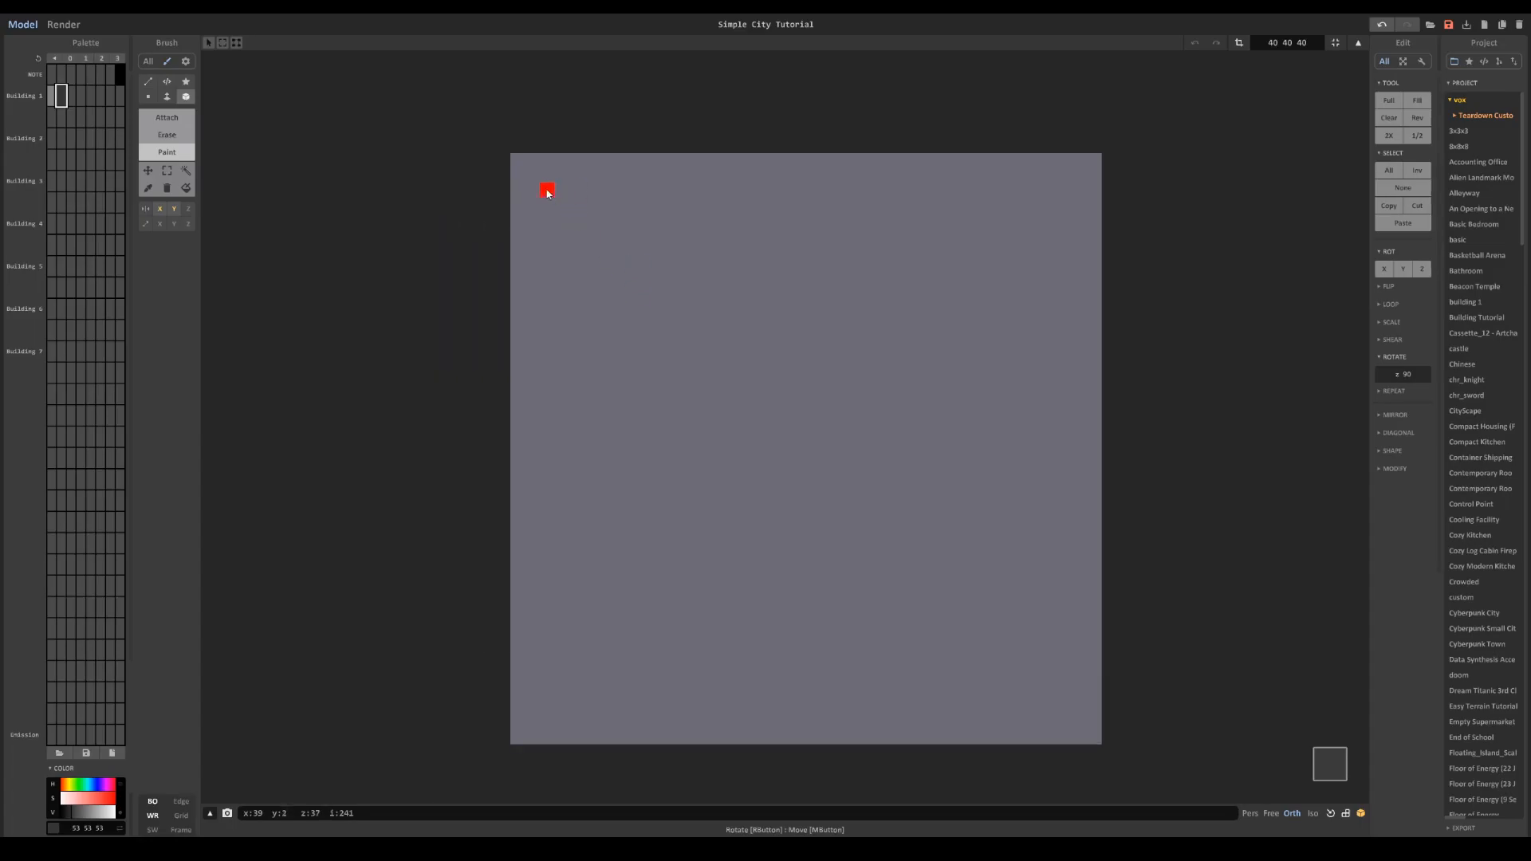
mouse_move(541, 185)
mouse_down()
mouse_move(724, 237)
mouse_move(683, 252)
mouse_up()
drag(729, 193, 813, 249)
key(ctrl+z)
drag(754, 199, 893, 255)
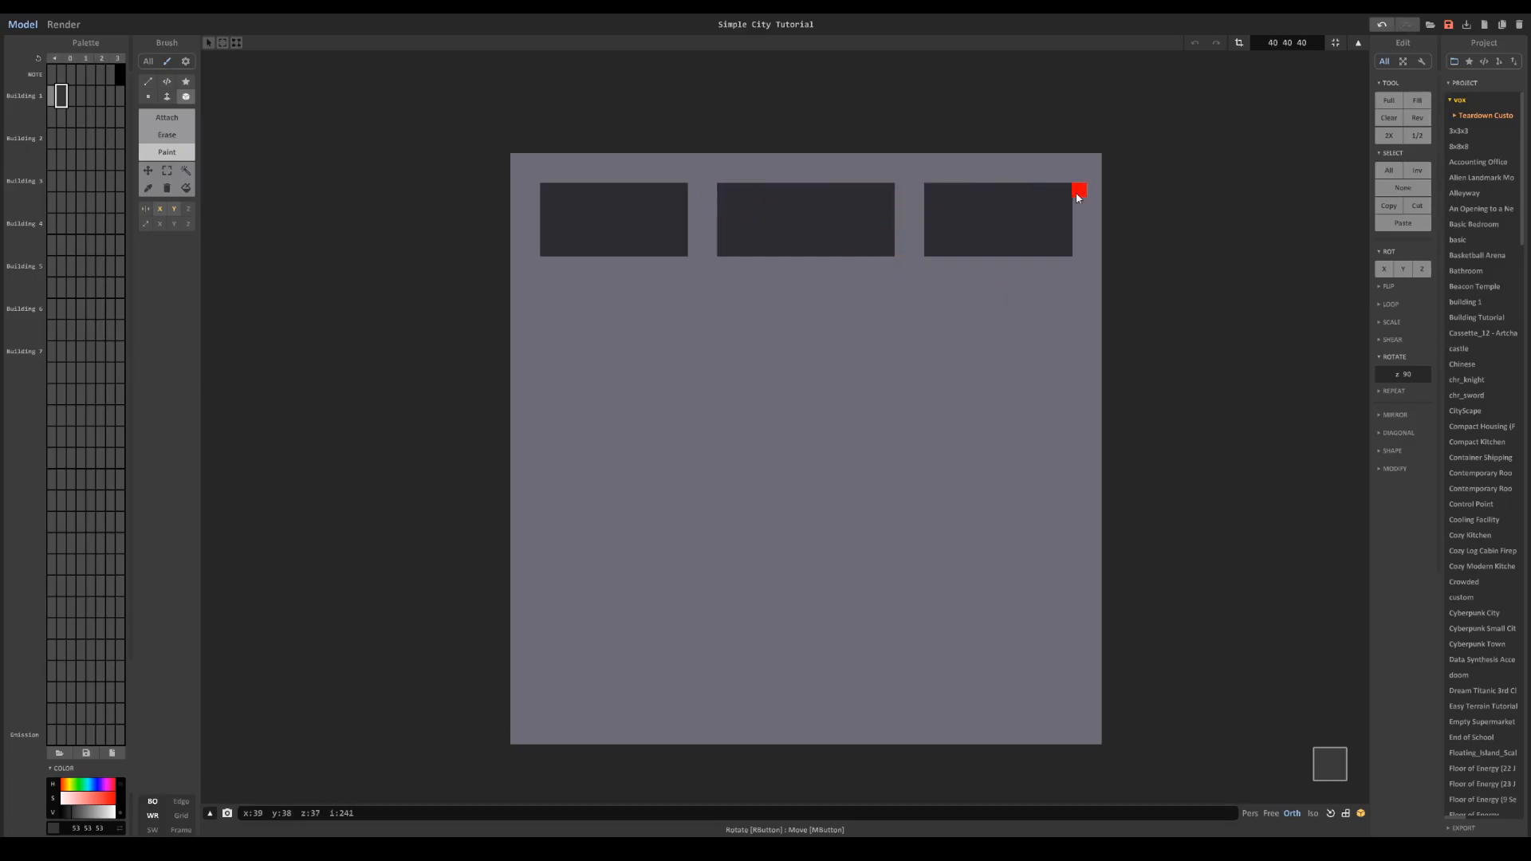
Step: Select the painted windows with the region select tool by palette colour and duplicate them 7 voxels lower
mouse_move(1018, 324)
right_down()
mouse_move(933, 346)
mouse_move(997, 352)
mouse_move(720, 308)
right_up()
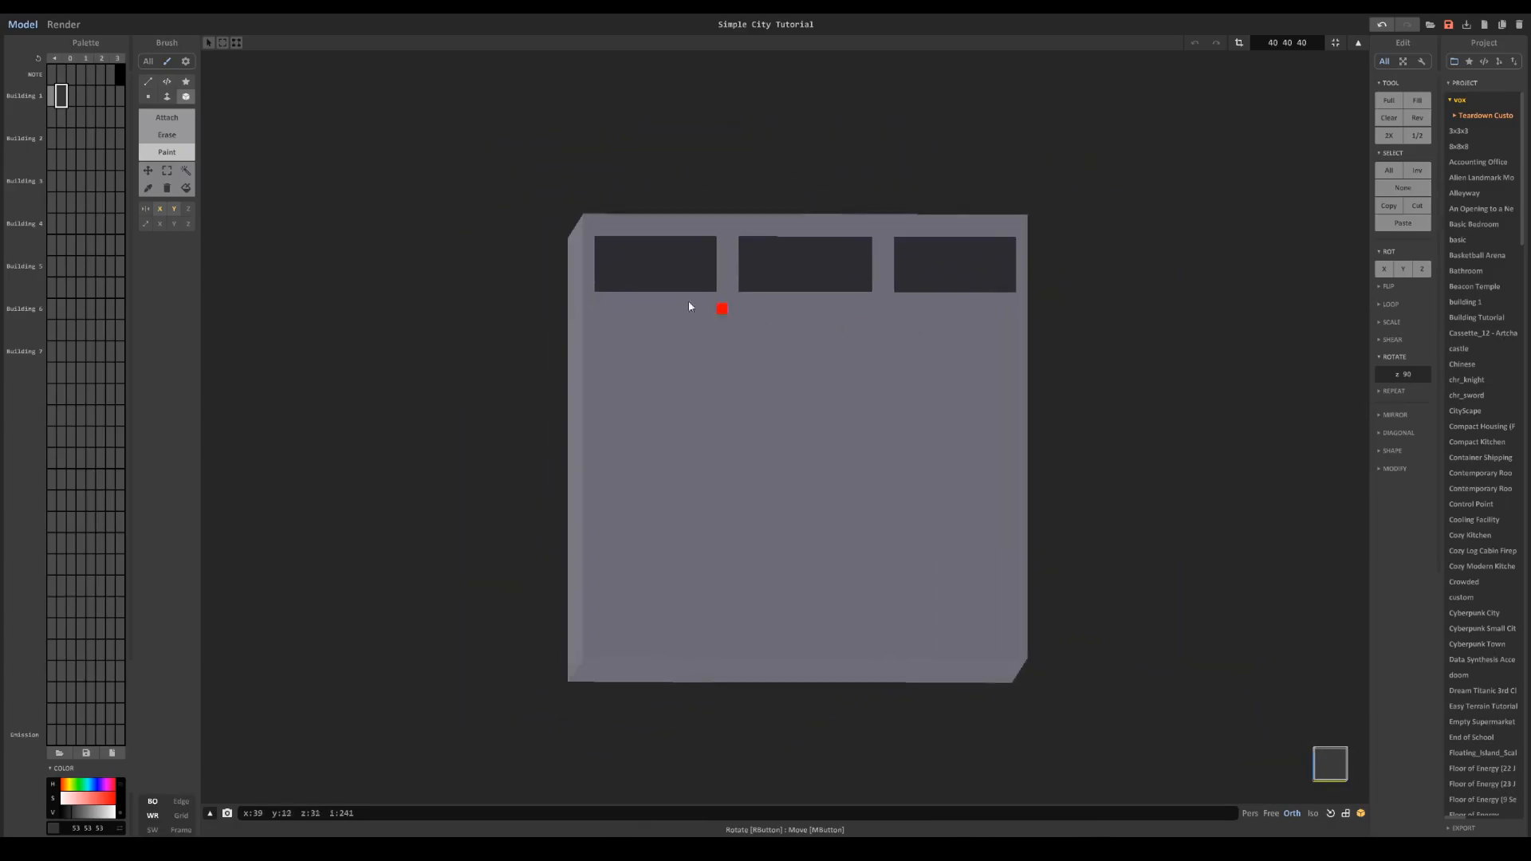
click(183, 170)
mouse_move(709, 230)
right_down()
mouse_move(513, 253)
mouse_move(649, 272)
right_up()
click(746, 316)
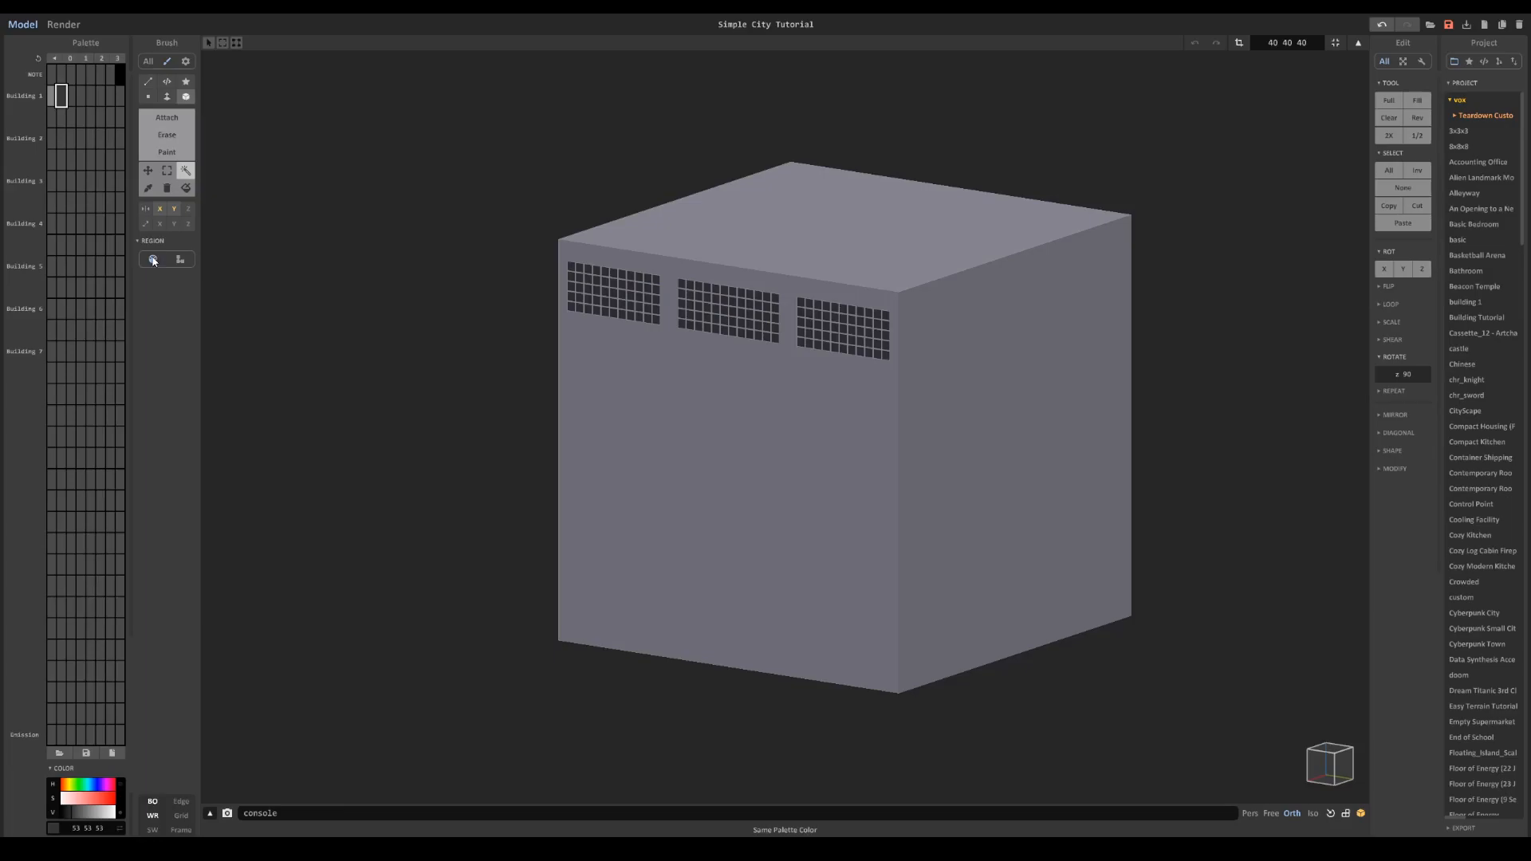
right_drag(343, 335, 899, 316)
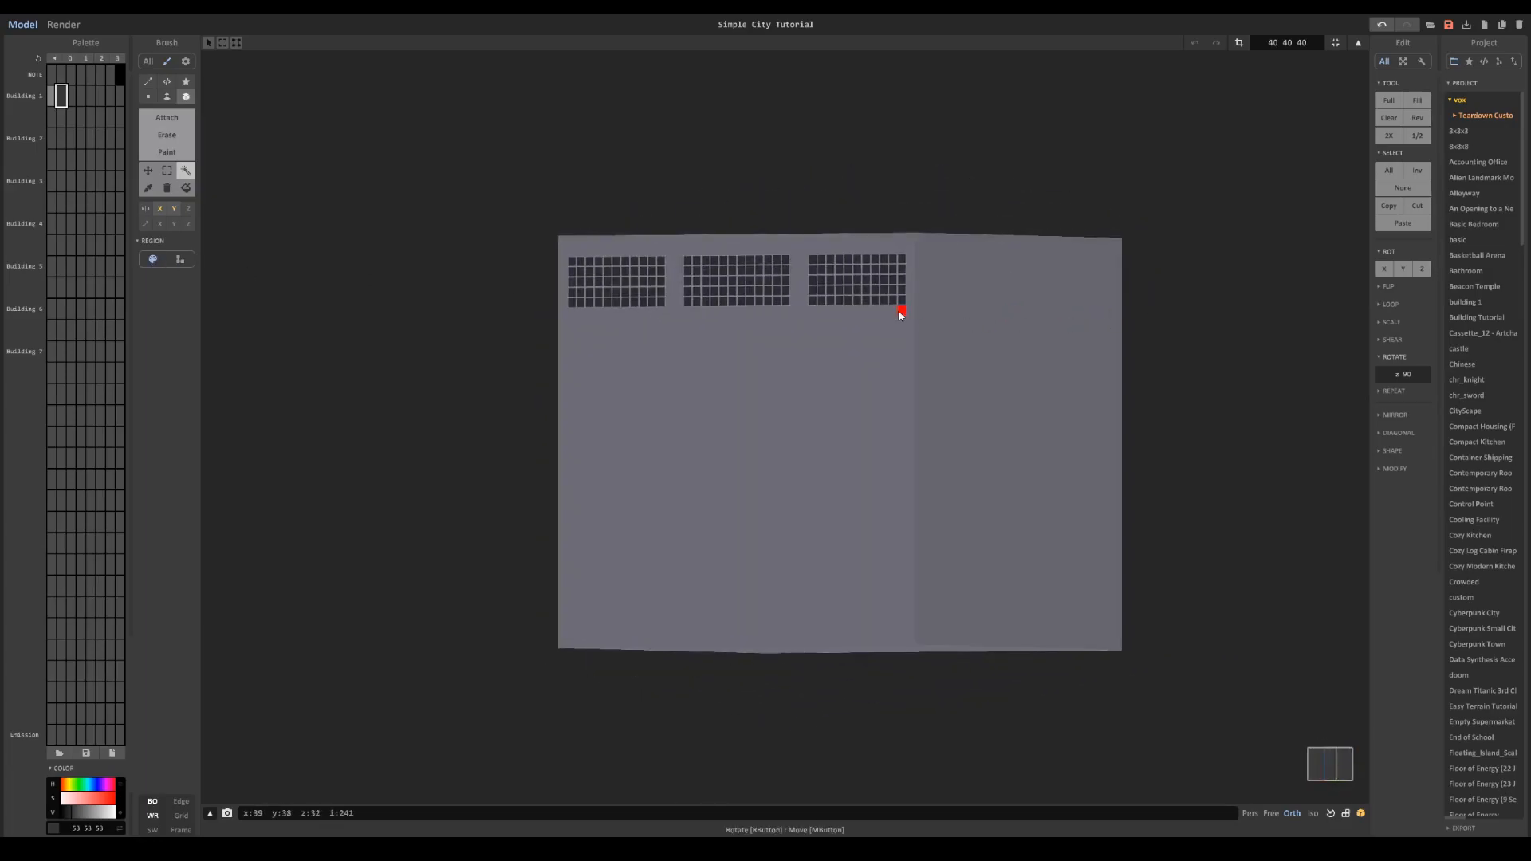
scroll(885, 276, up, 2)
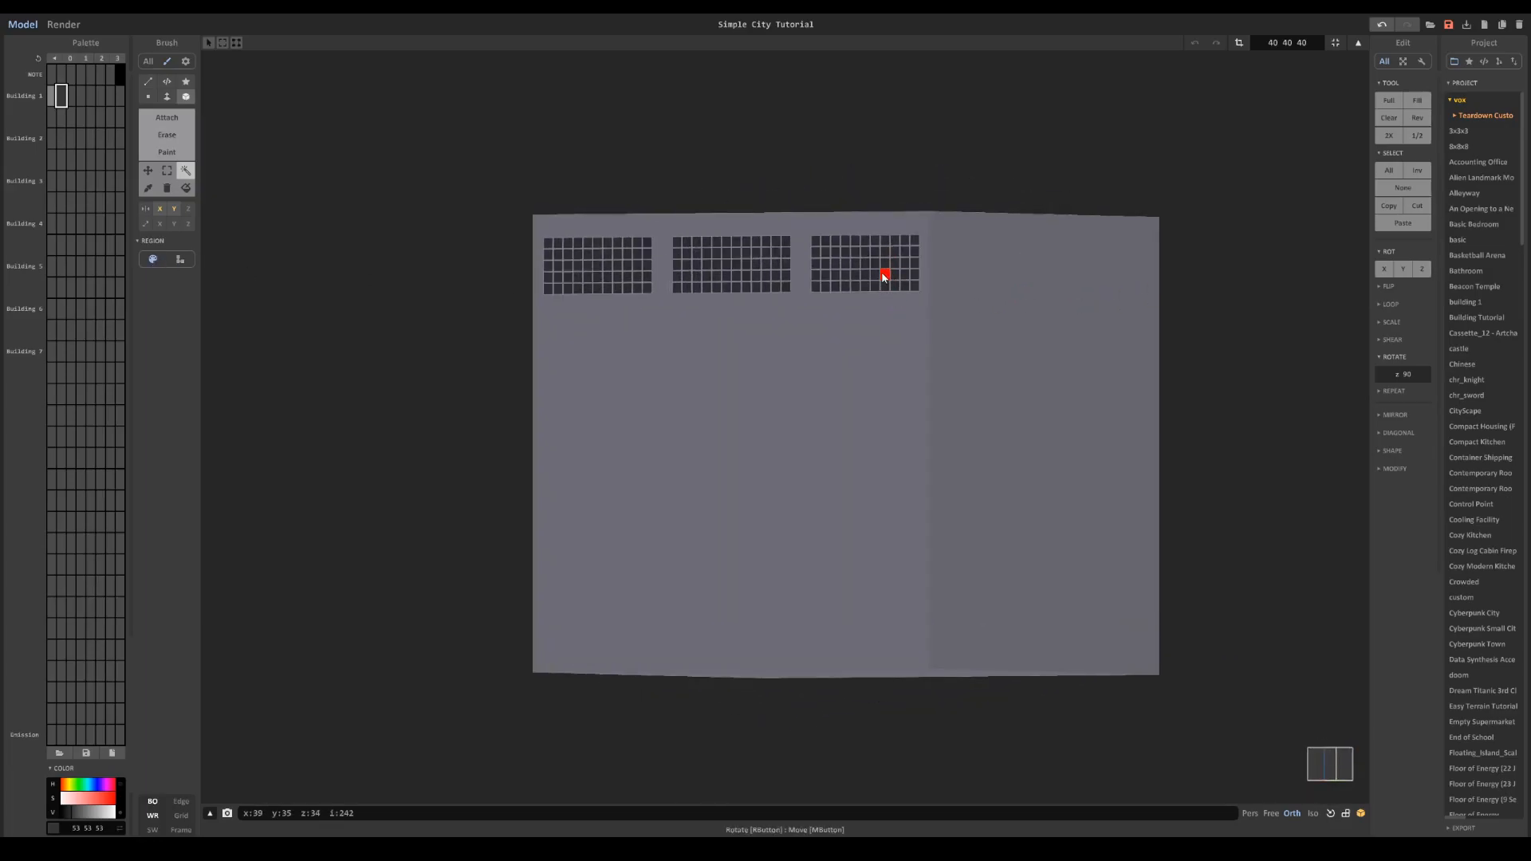
scroll(1034, 268, up, 1)
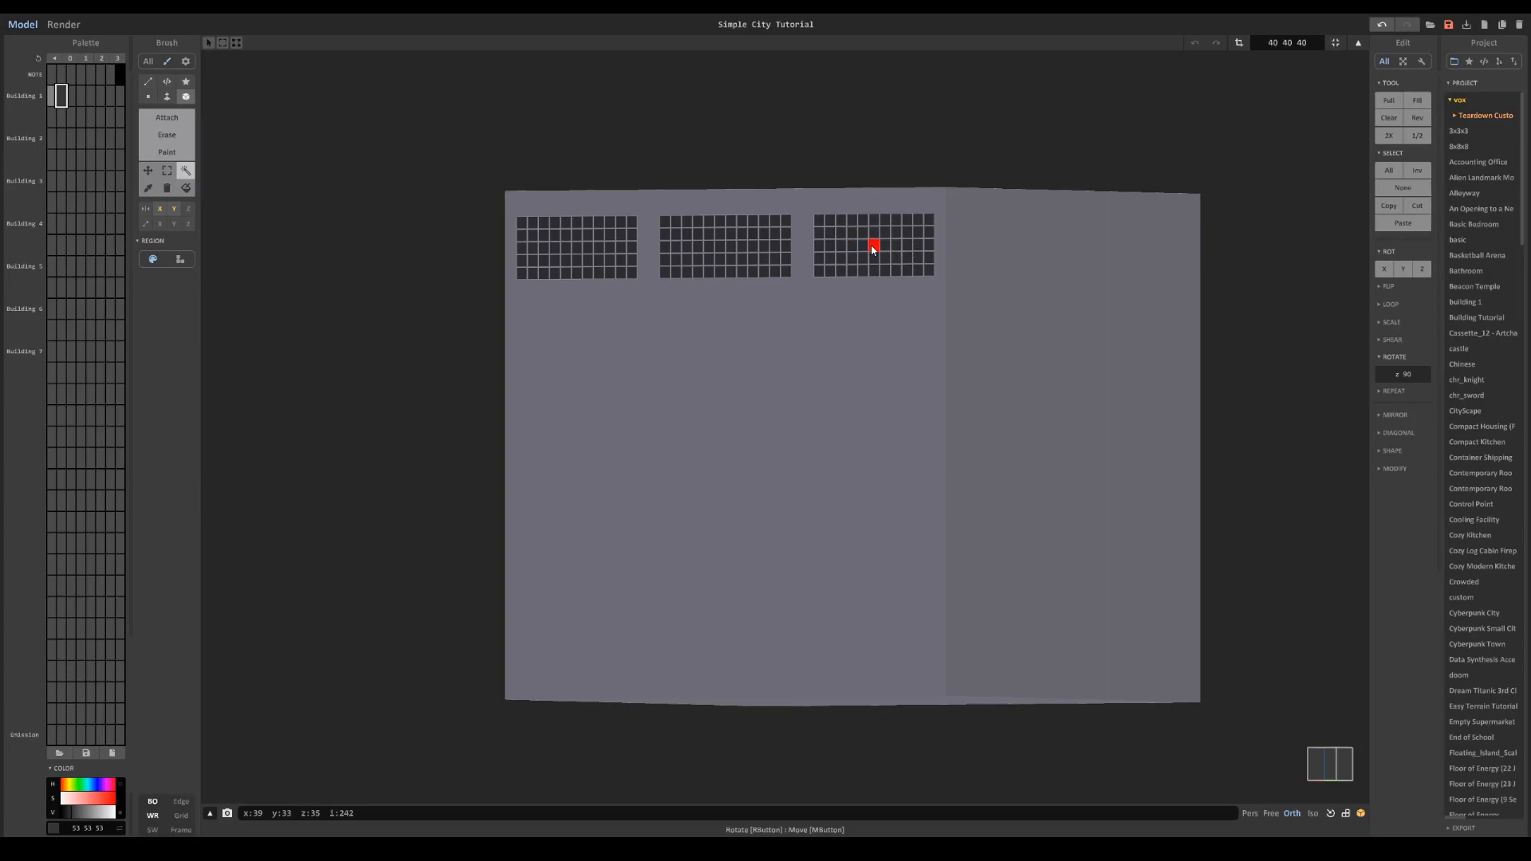
ctrl+drag(870, 251, 878, 332)
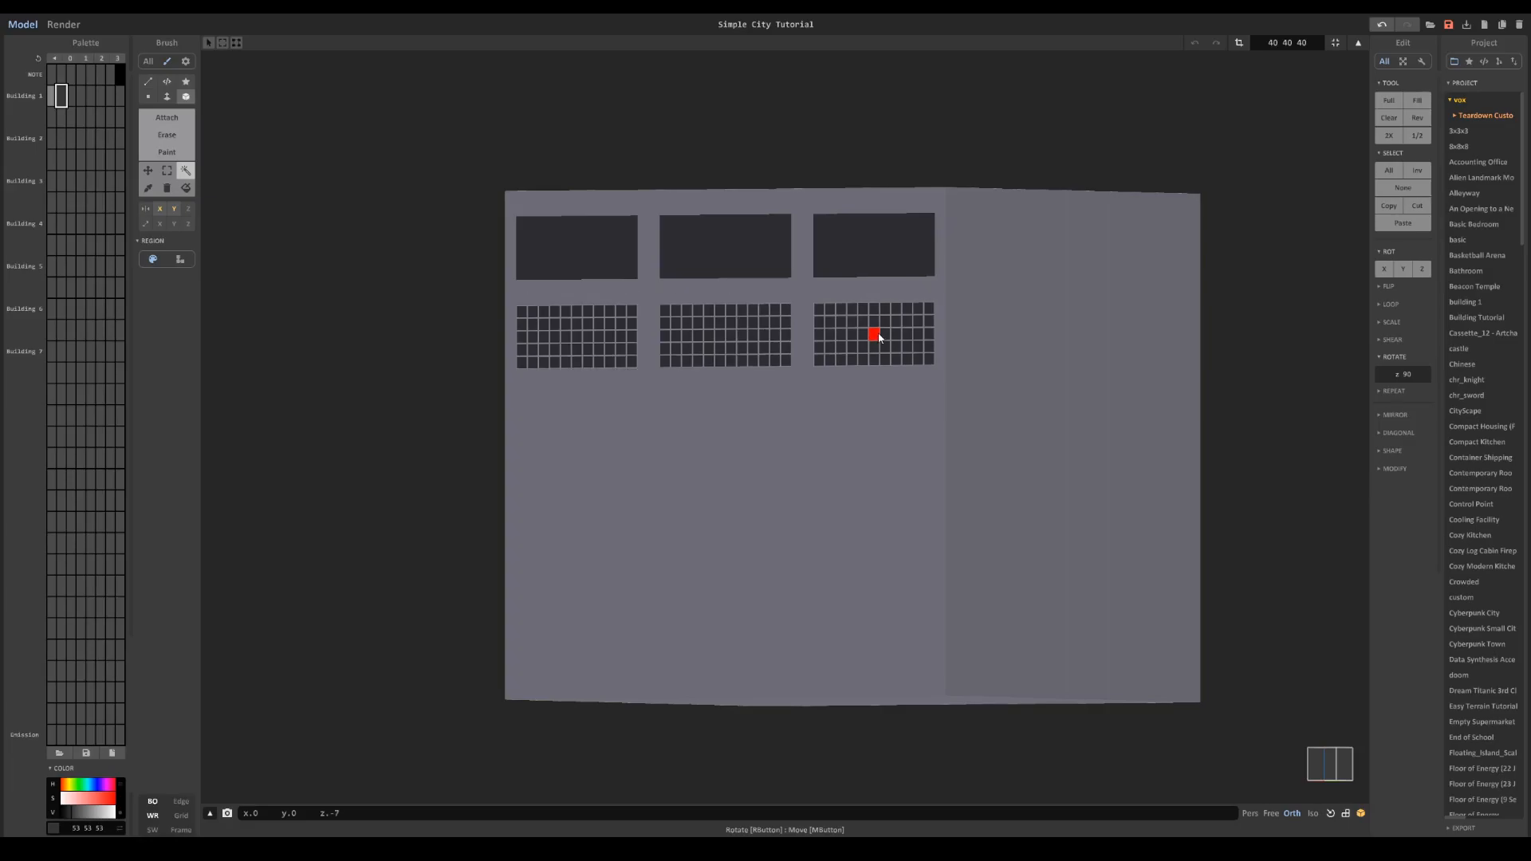
Step: Select the window rows and duplicate them down the face until there are five rows, then clear the selection
click(861, 251)
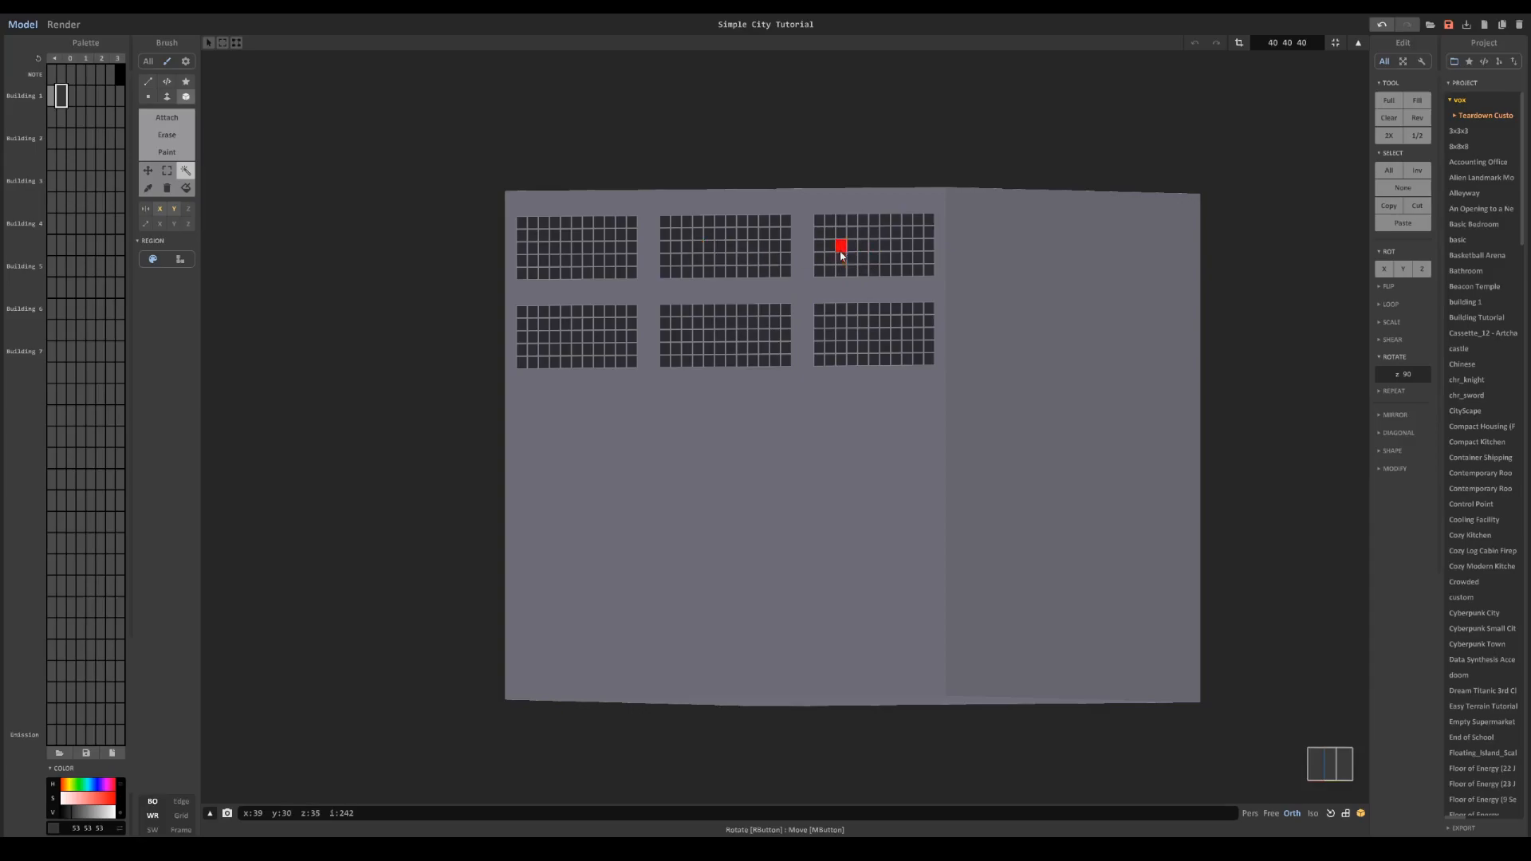
right_drag(939, 377, 964, 320)
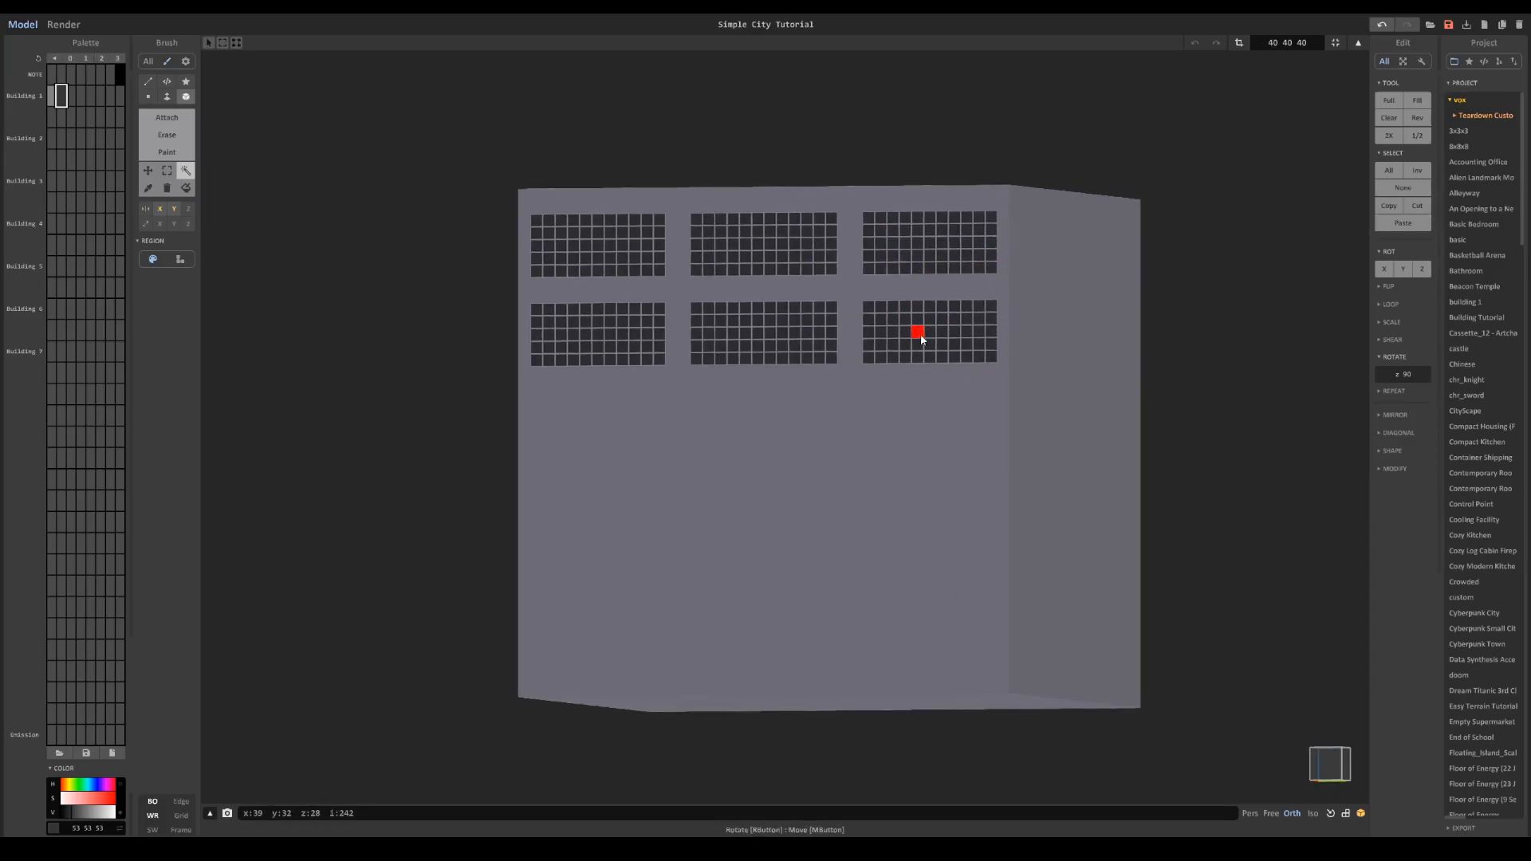
click(1406, 225)
ctrl+drag(942, 333, 942, 420)
key(ctrl+d)
right_drag(942, 421, 758, 576)
Step: Marquee-select the cube's inner voxels from above and delete them, leaving only two one-voxel-thick window walls on opposite sides
right_drag(952, 525, 944, 527)
click(168, 171)
right_drag(867, 430, 889, 341)
right_drag(904, 532, 712, 283)
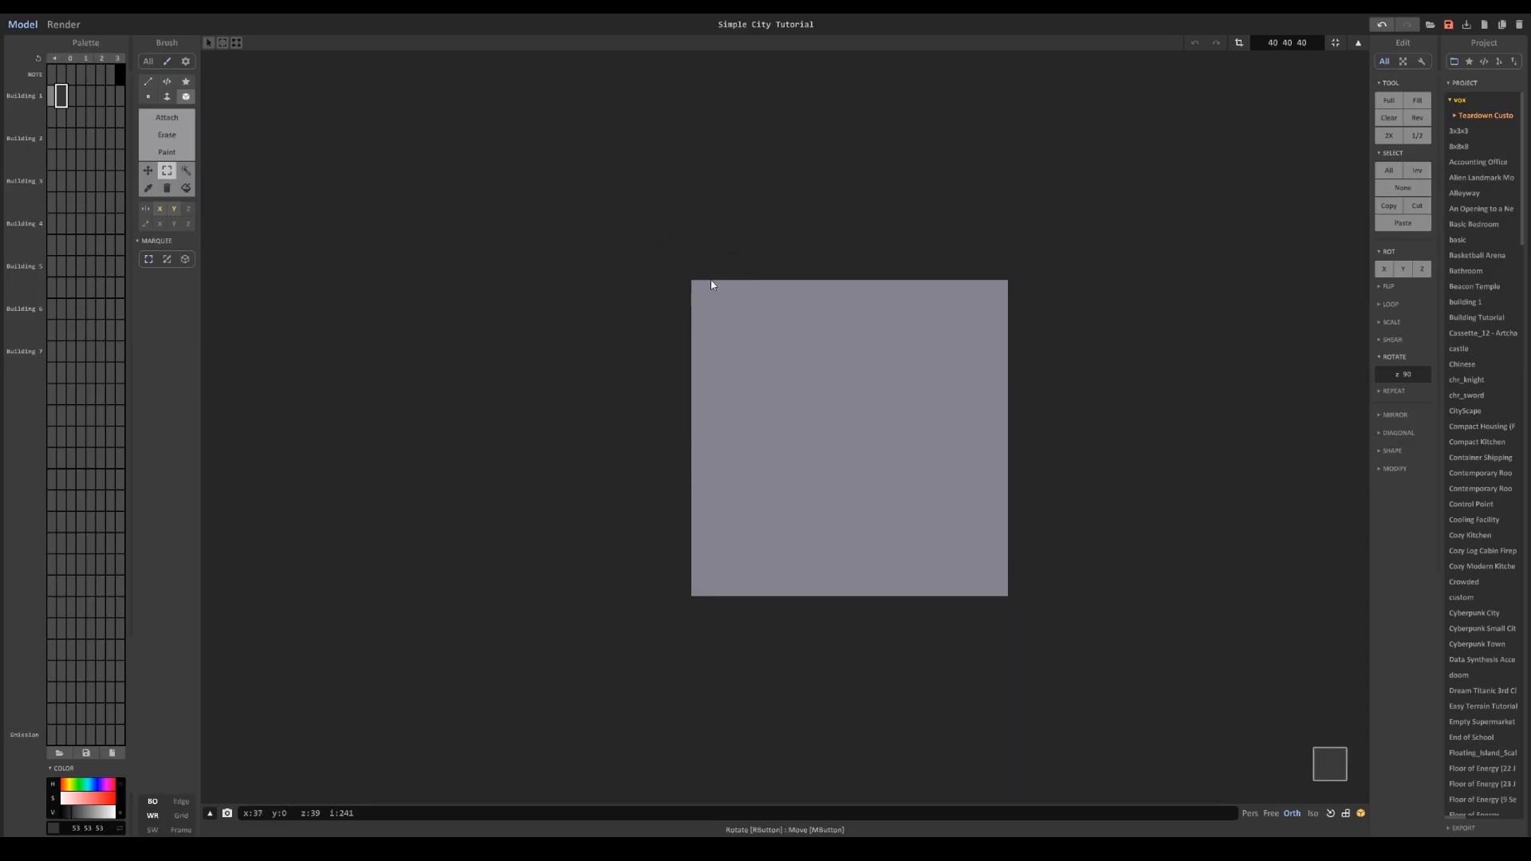
drag(702, 279, 993, 612)
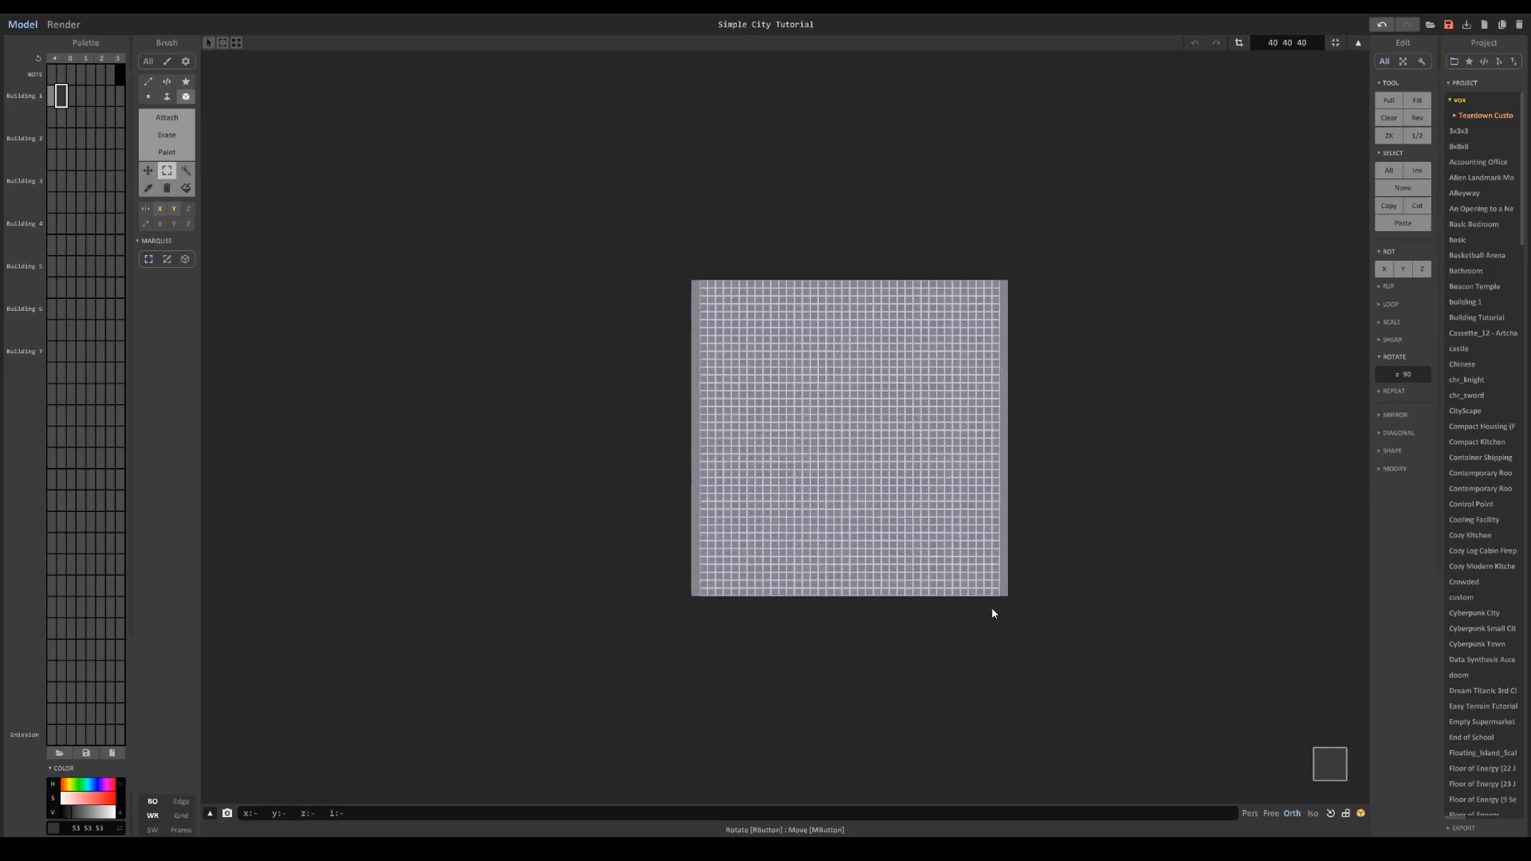
key(Delete)
Step: Duplicate both window walls rotated 90 degrees about Z to enclose all four sides of the building
right_drag(922, 505, 994, 497)
key(ctrl+a)
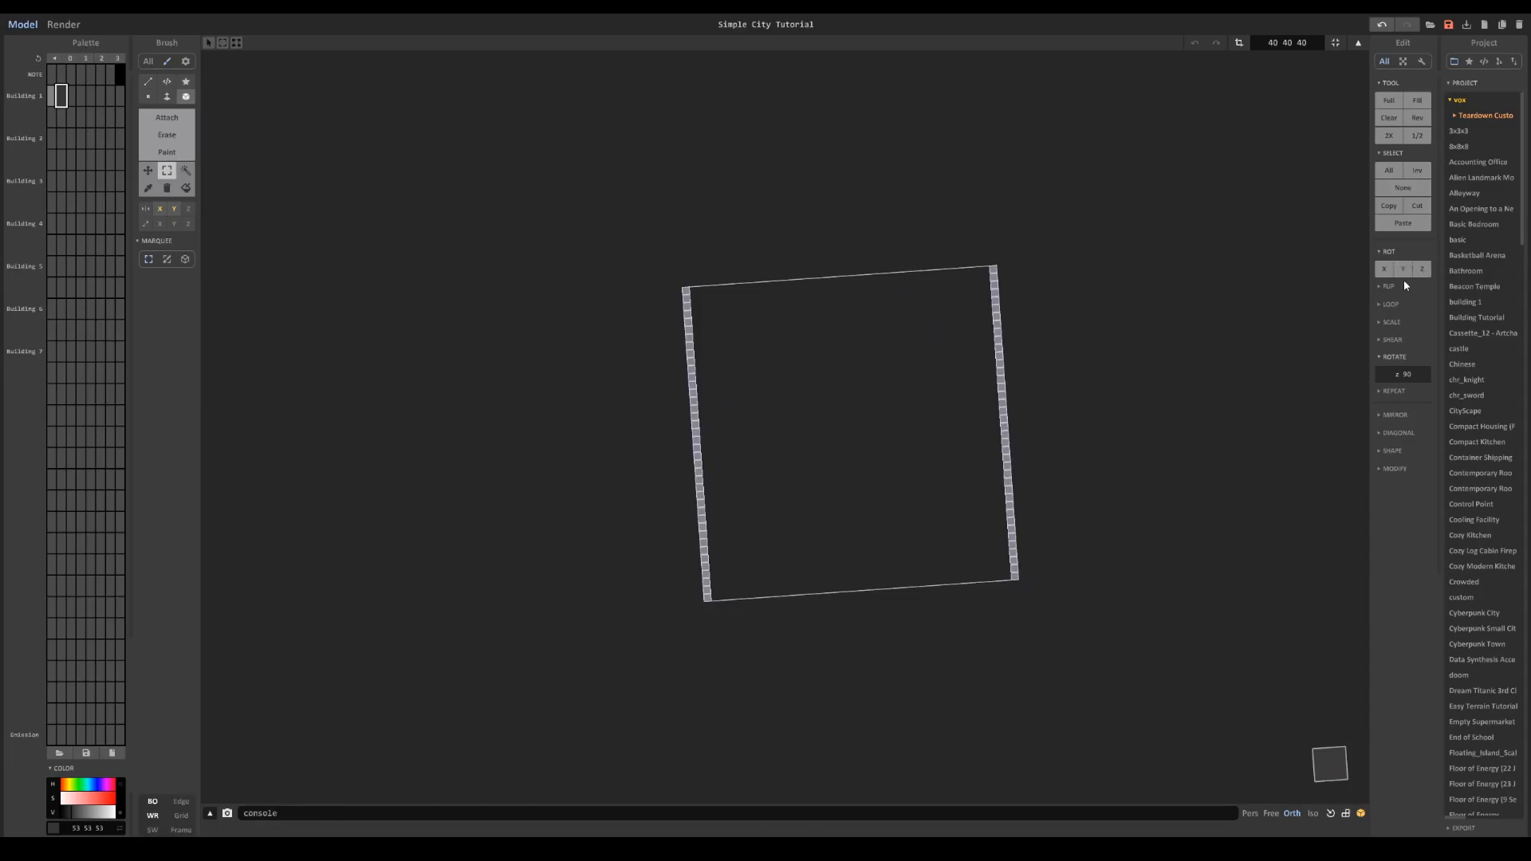
click(1425, 271)
right_drag(1060, 394, 1105, 291)
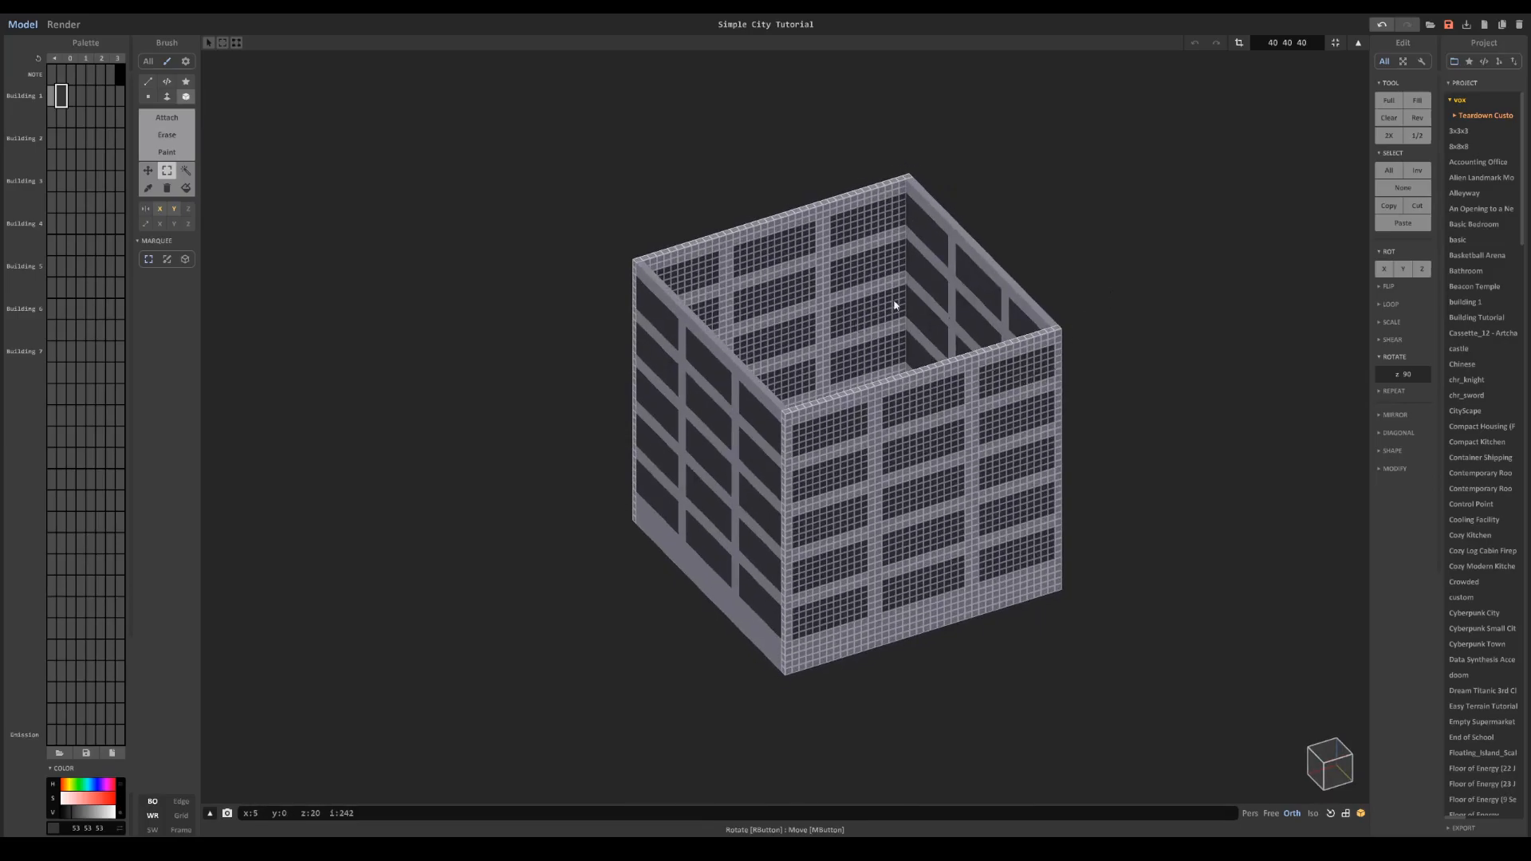
right_drag(882, 233, 895, 241)
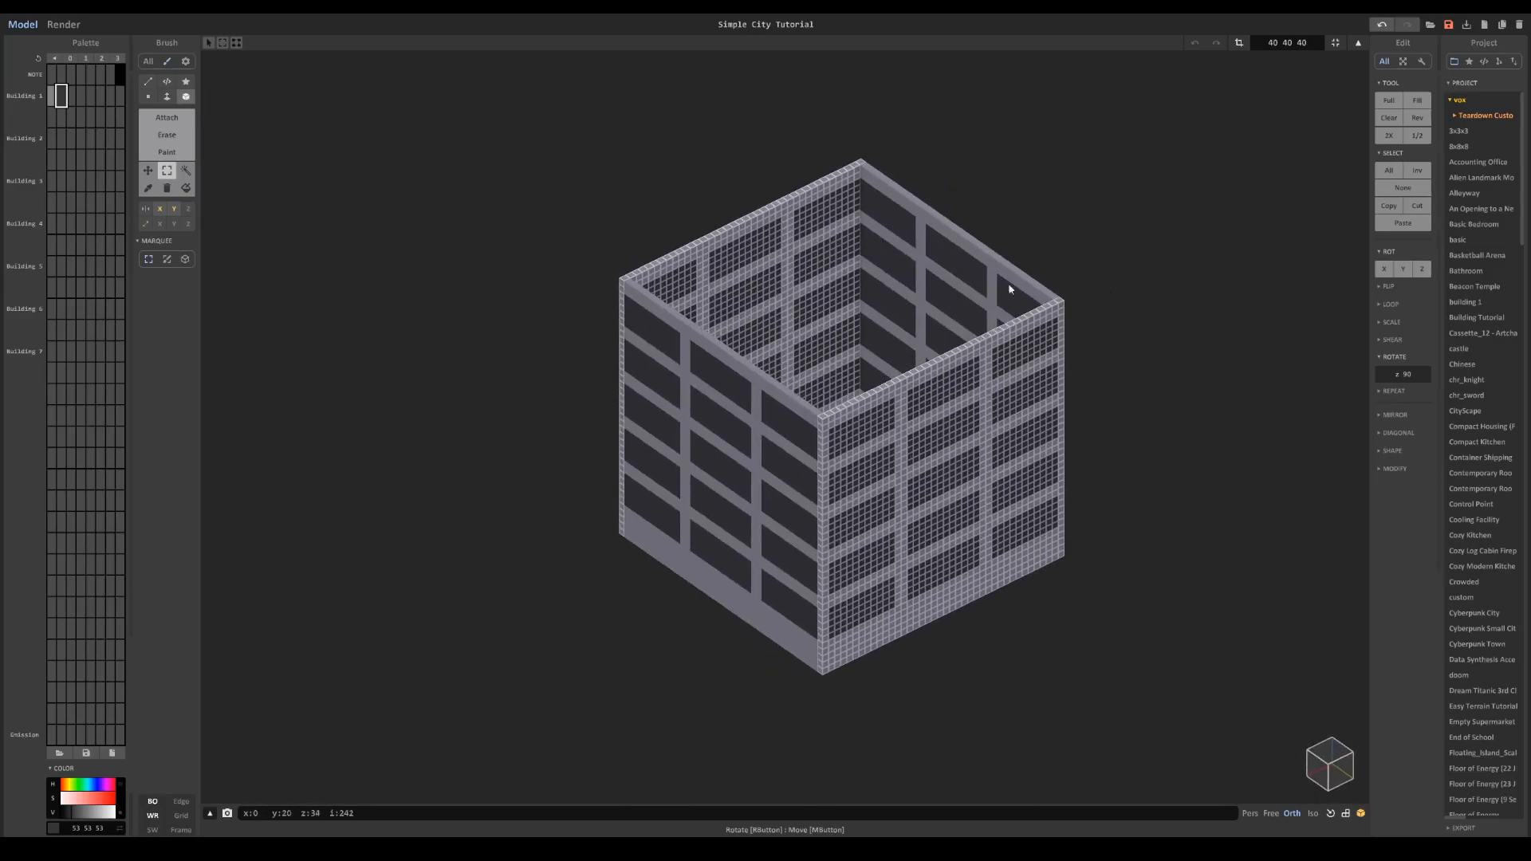
right_drag(1012, 515, 830, 301)
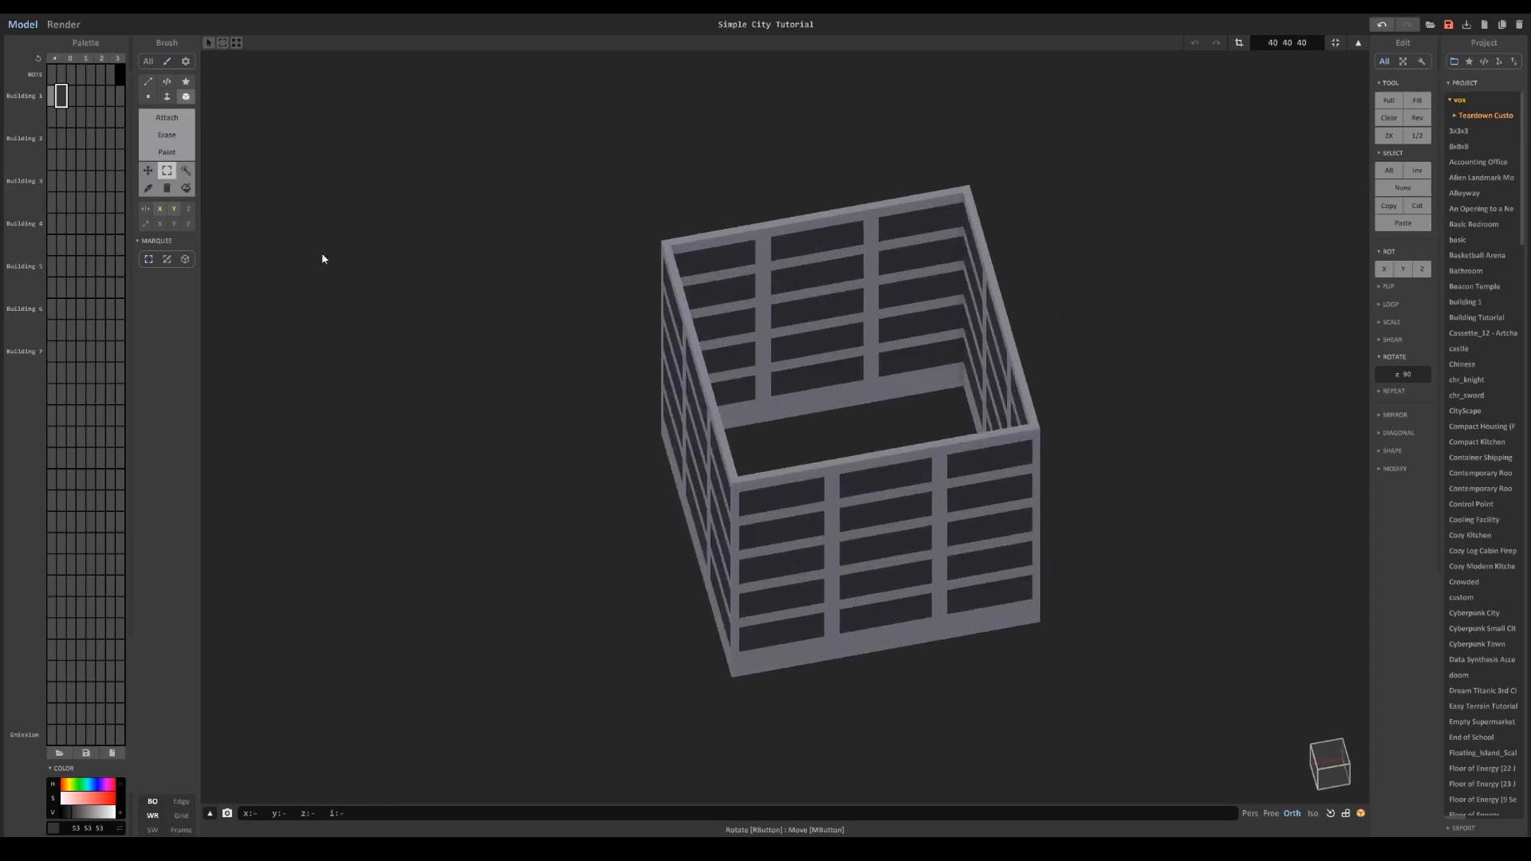
Step: Close the building's open top by attaching geometry in the light grey Building 1 colour with the Face tool in Geo mode
key(ctrl+z)
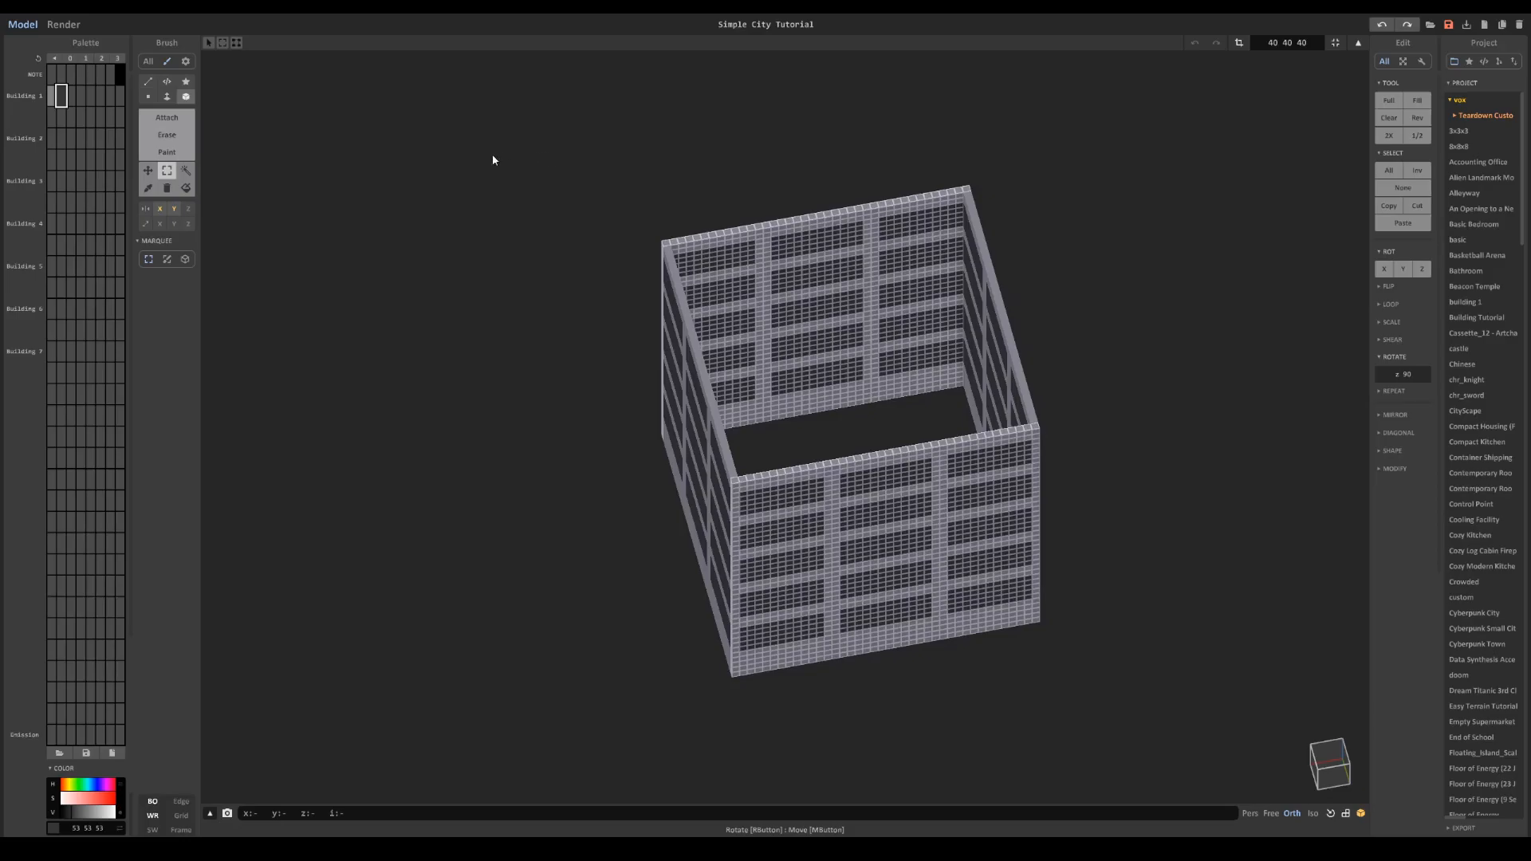
key(ctrl+y)
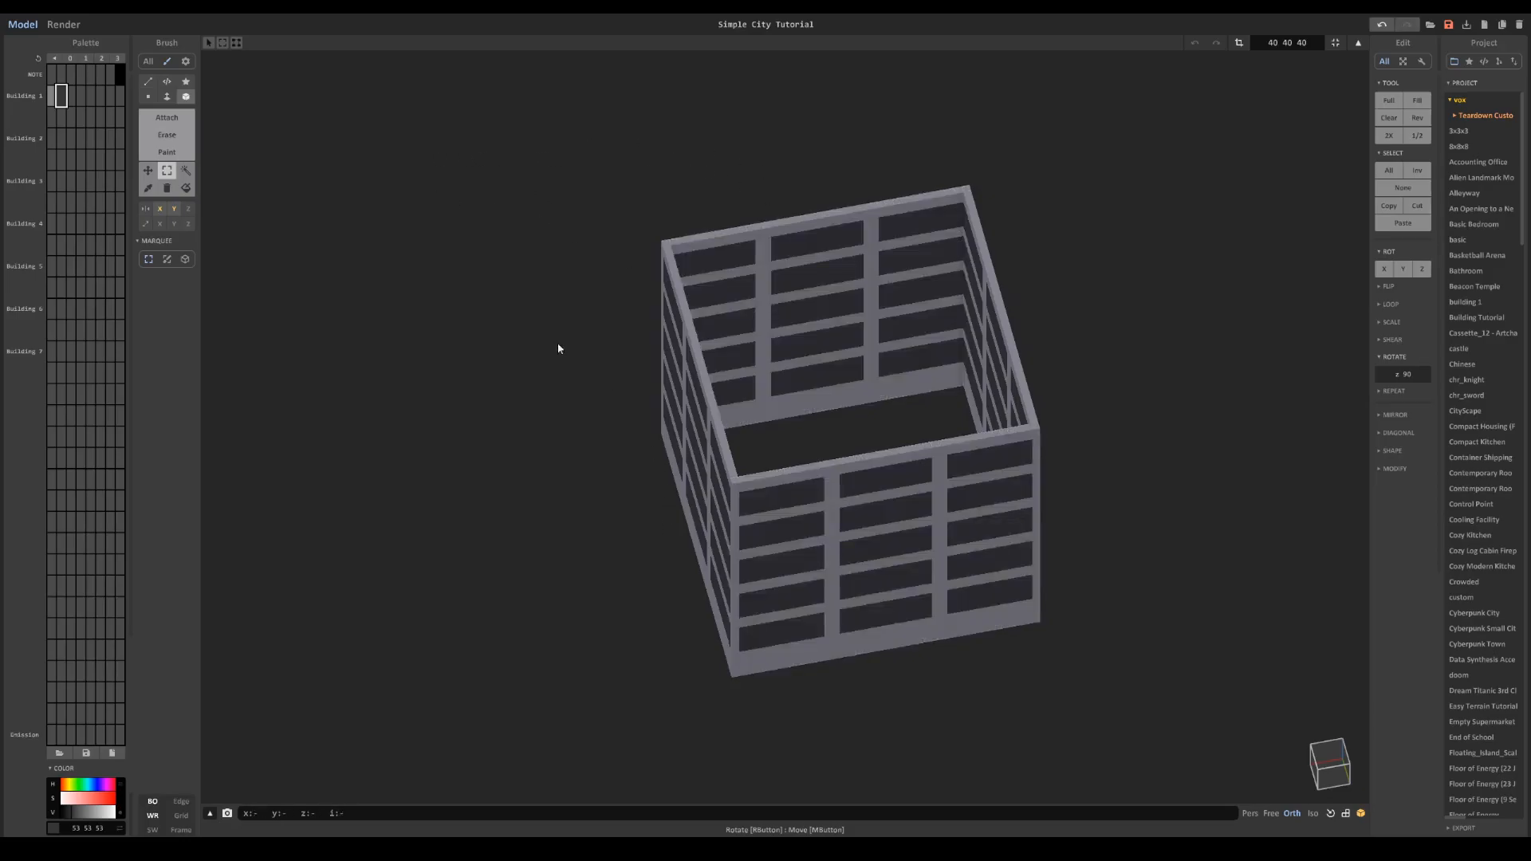
click(168, 97)
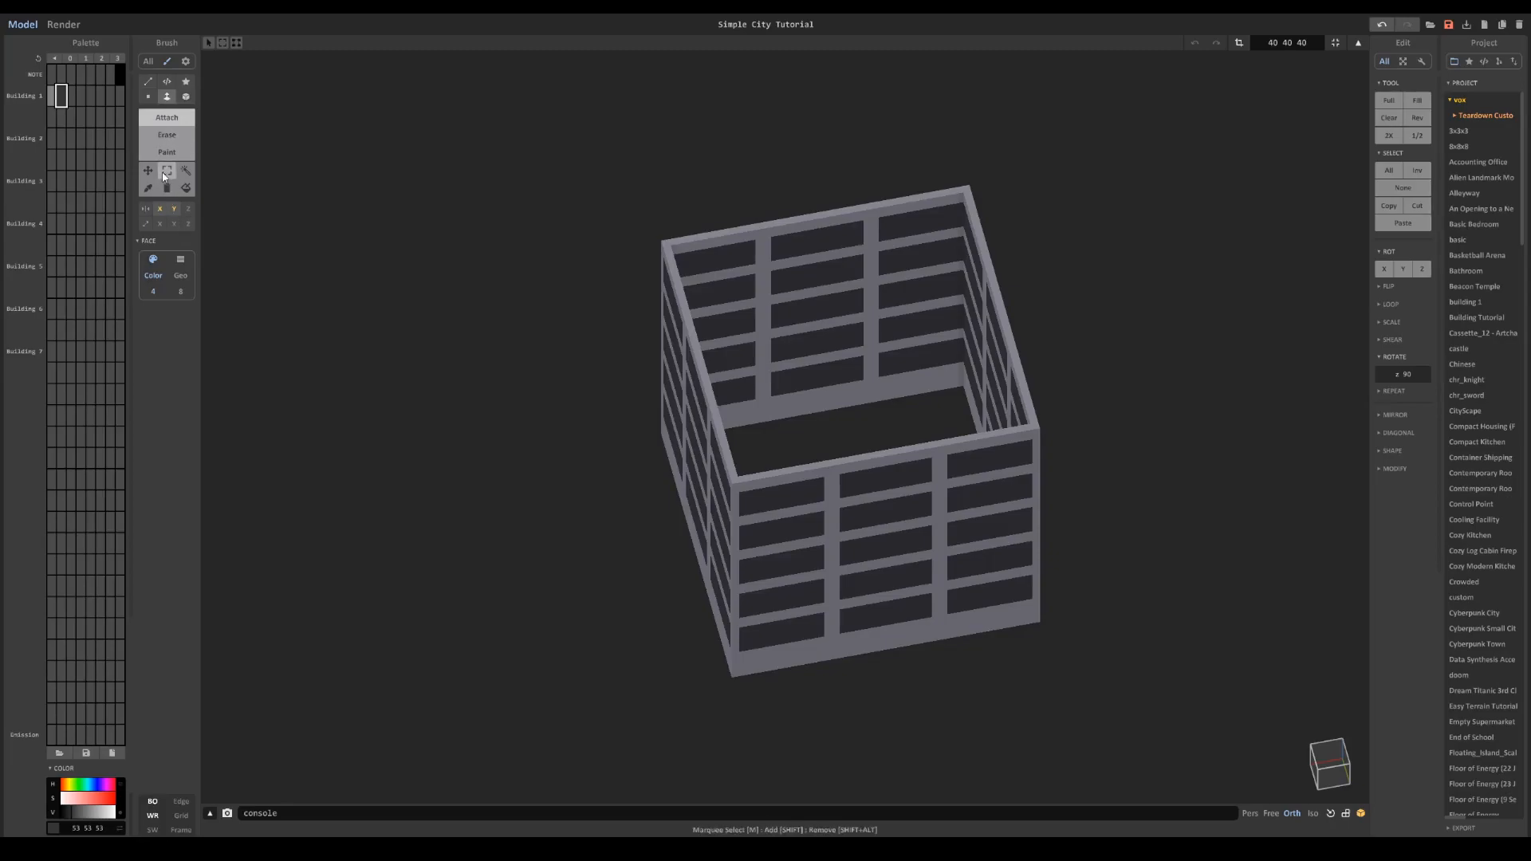
click(181, 276)
click(52, 96)
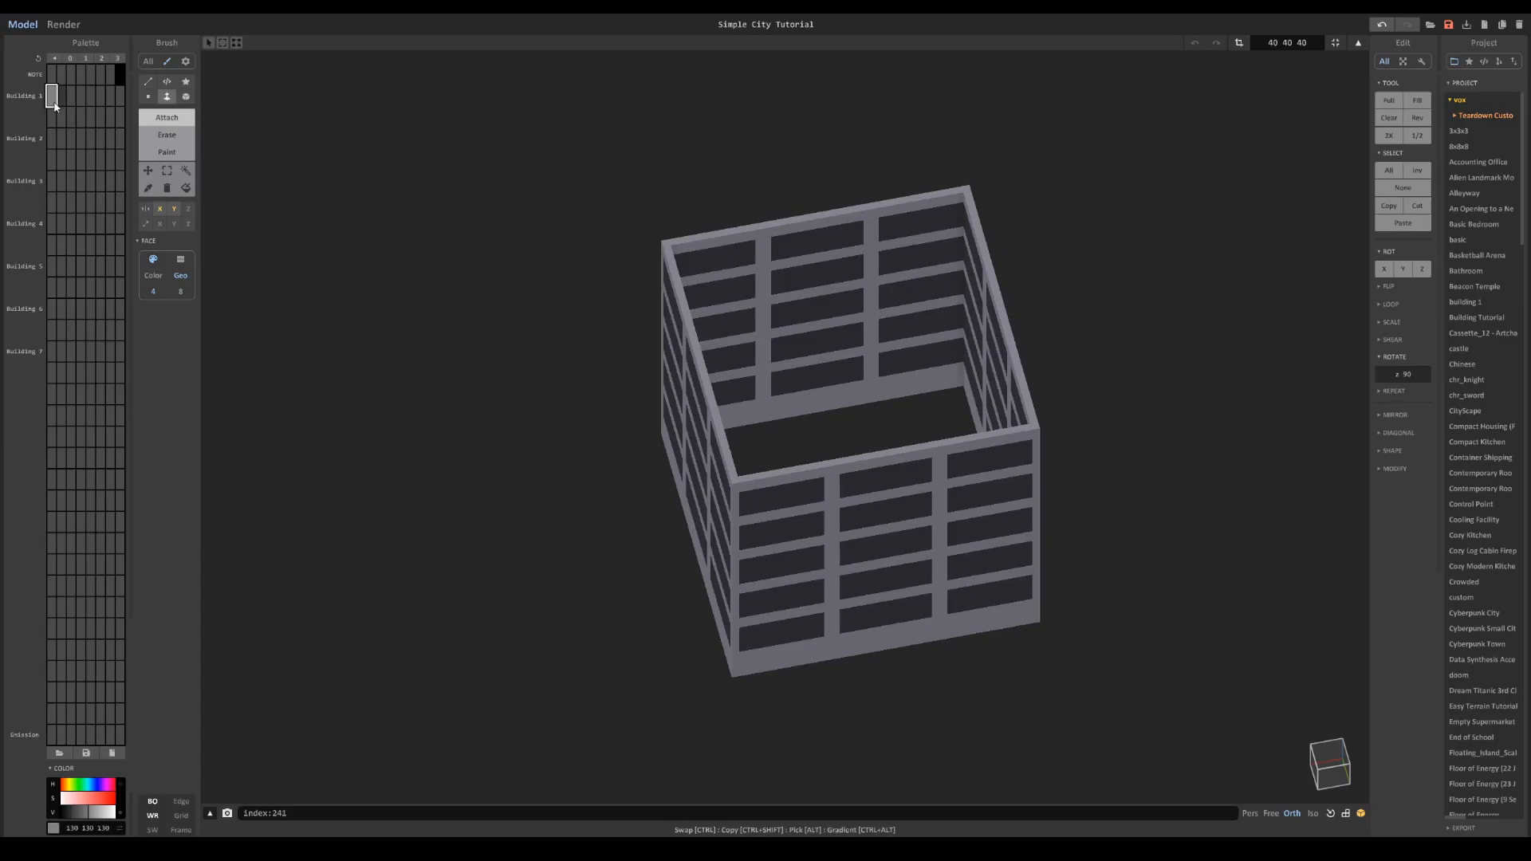
right_drag(763, 242, 864, 476)
right_drag(858, 393, 874, 353)
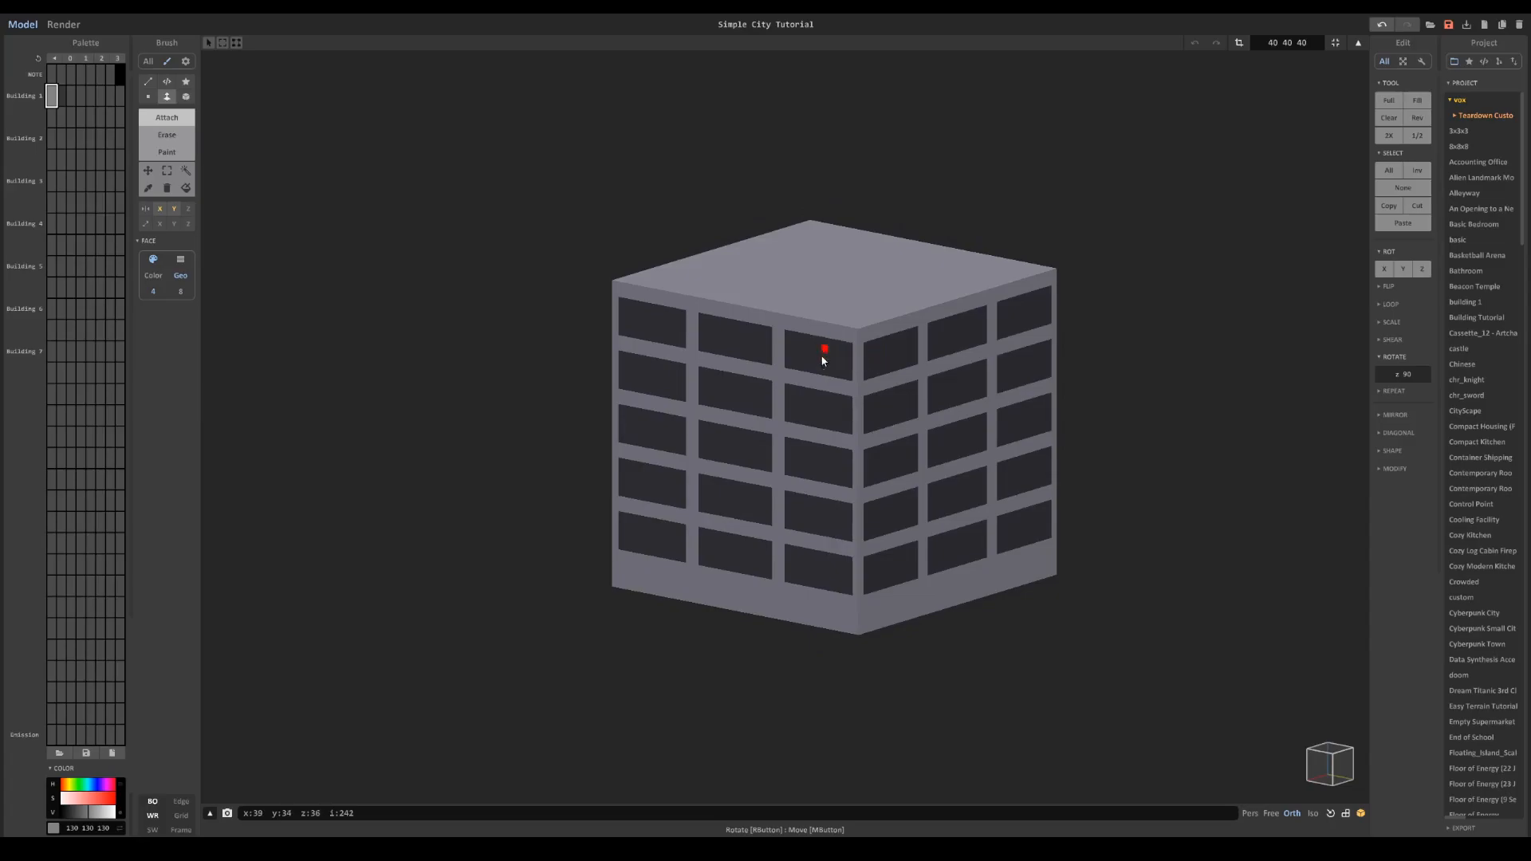
Step: Duplicate the whole building object straight up so the copy stands above the original
right_drag(823, 410, 916, 388)
scroll(812, 323, down, 5)
right_drag(882, 338, 857, 380)
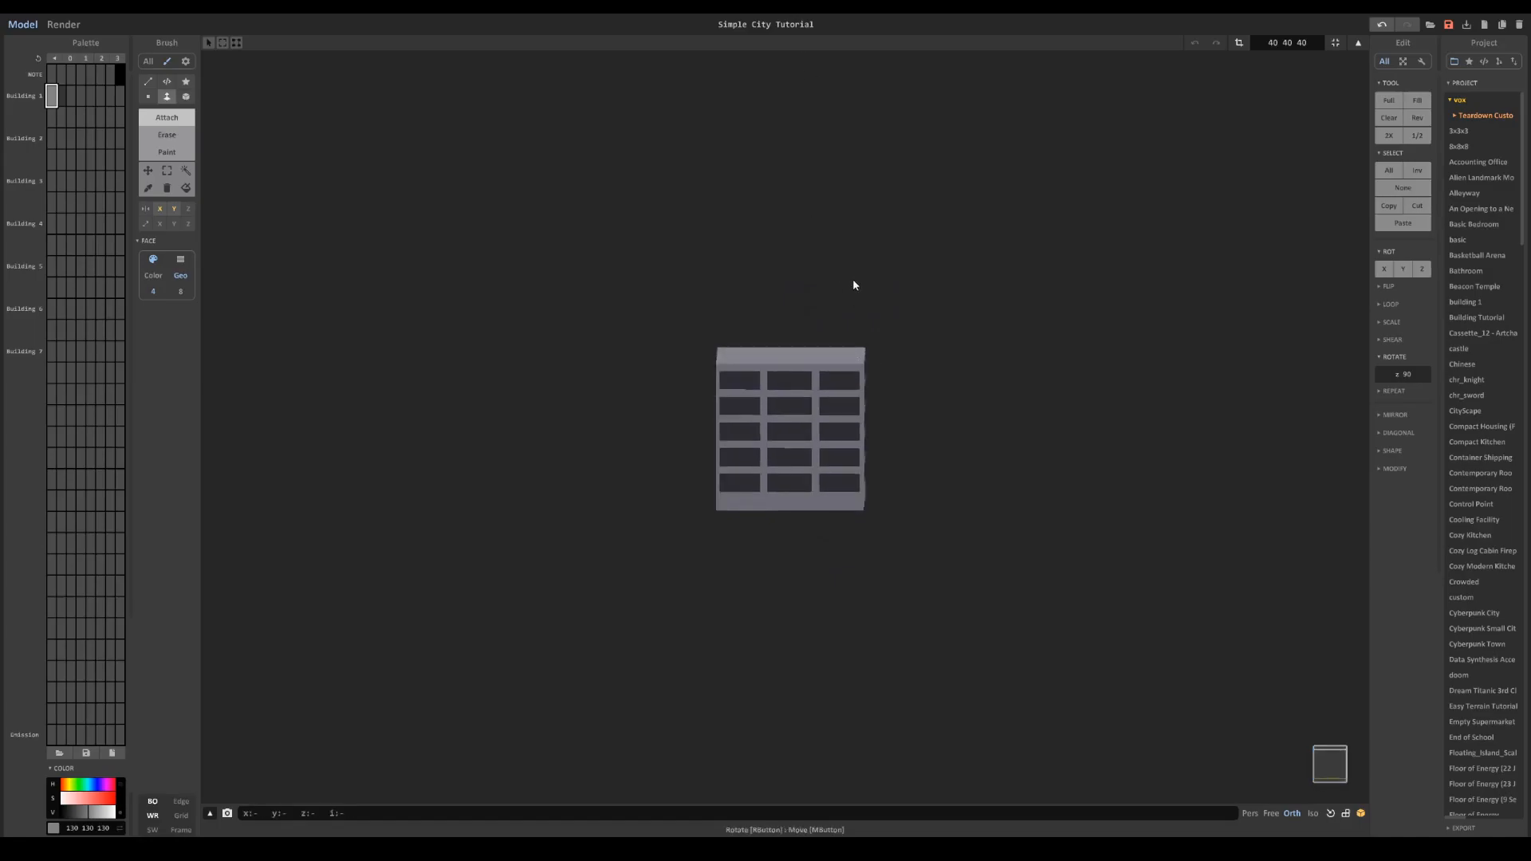
middle_drag(853, 272, 860, 333)
key(Tab)
right_drag(858, 423, 867, 378)
shift+drag(796, 373, 819, 249)
key(Tab)
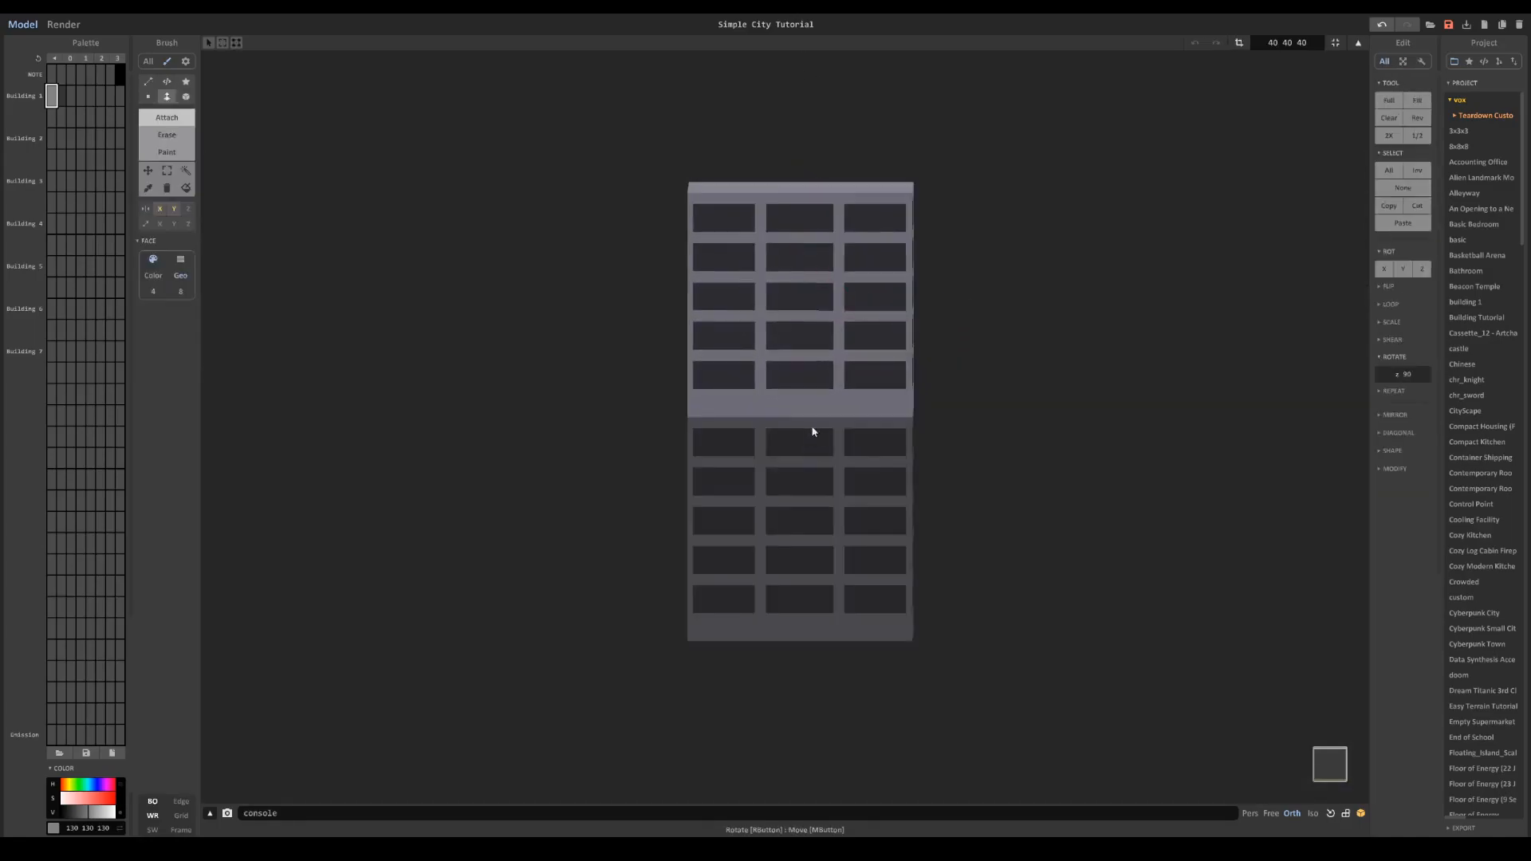
Step: Crop the solid base band off the upper copy, reducing its volume to 40 × 40 × 35
scroll(858, 437, up, 2)
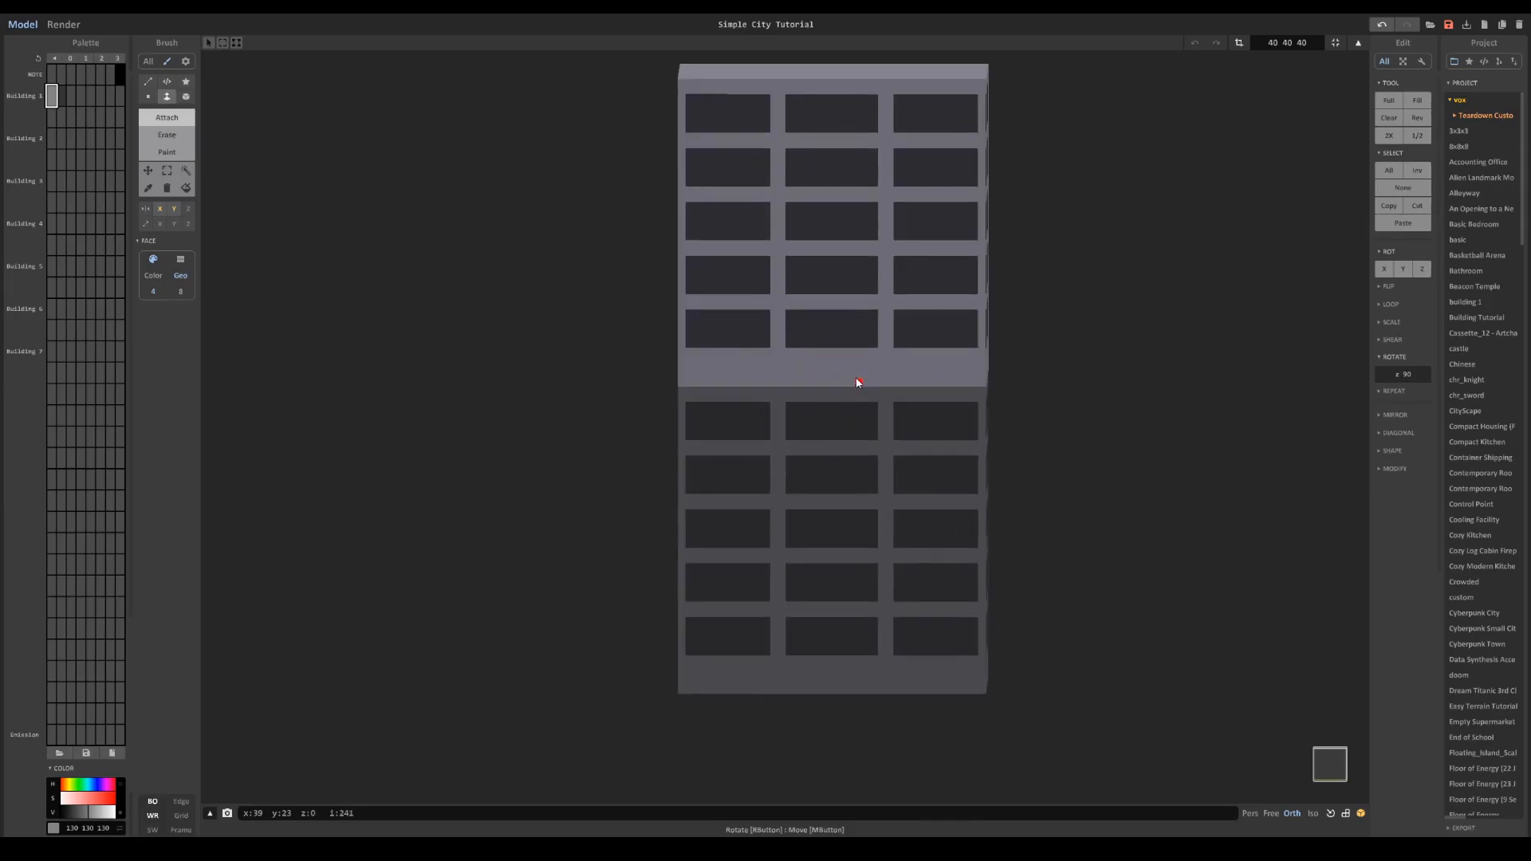
scroll(861, 301, up, 2)
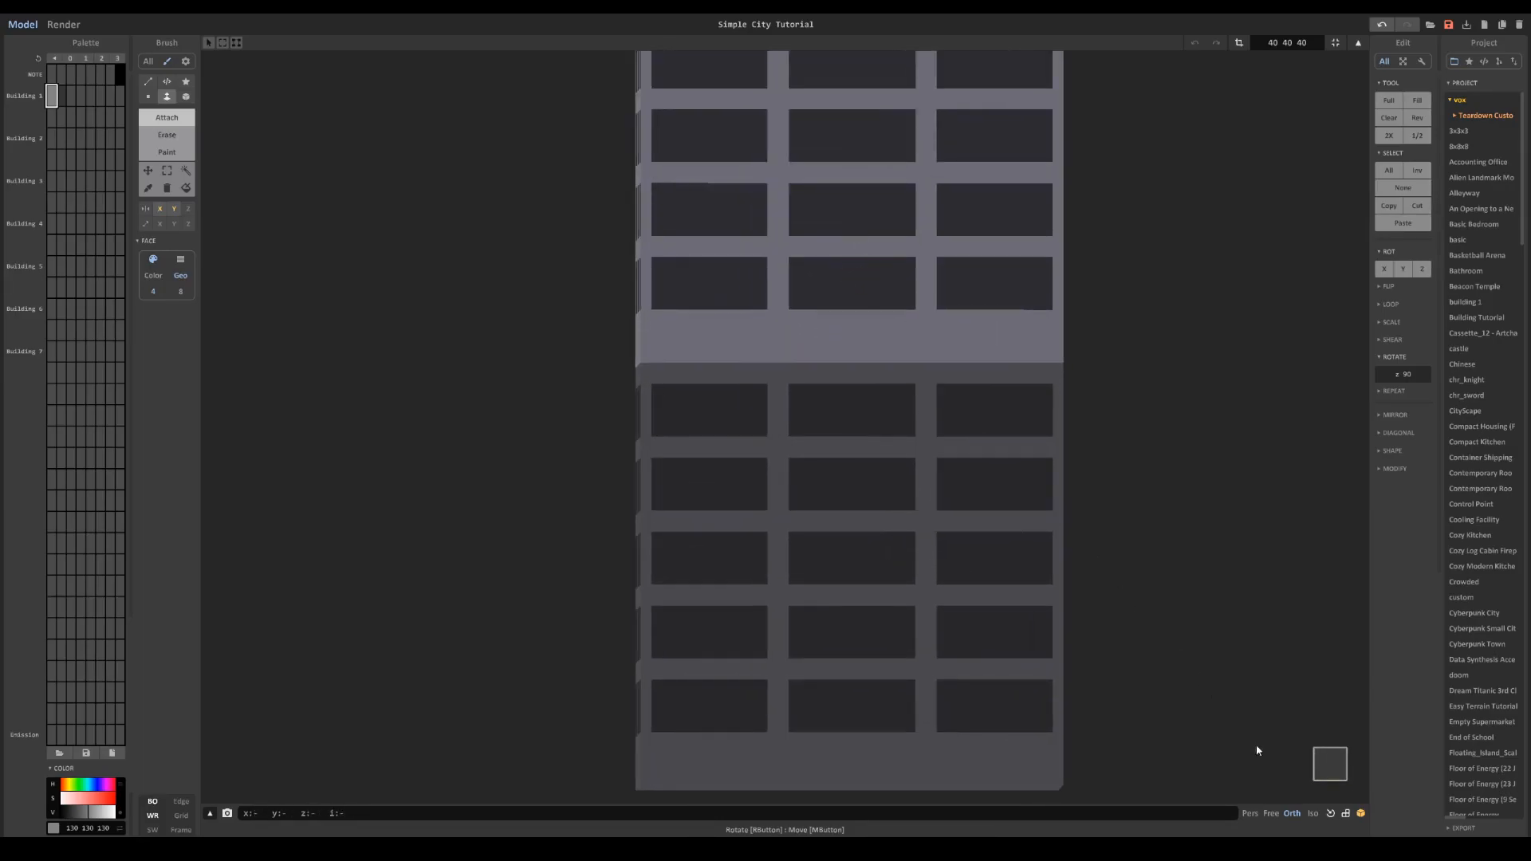
click(1240, 44)
middle_drag(971, 265, 938, 382)
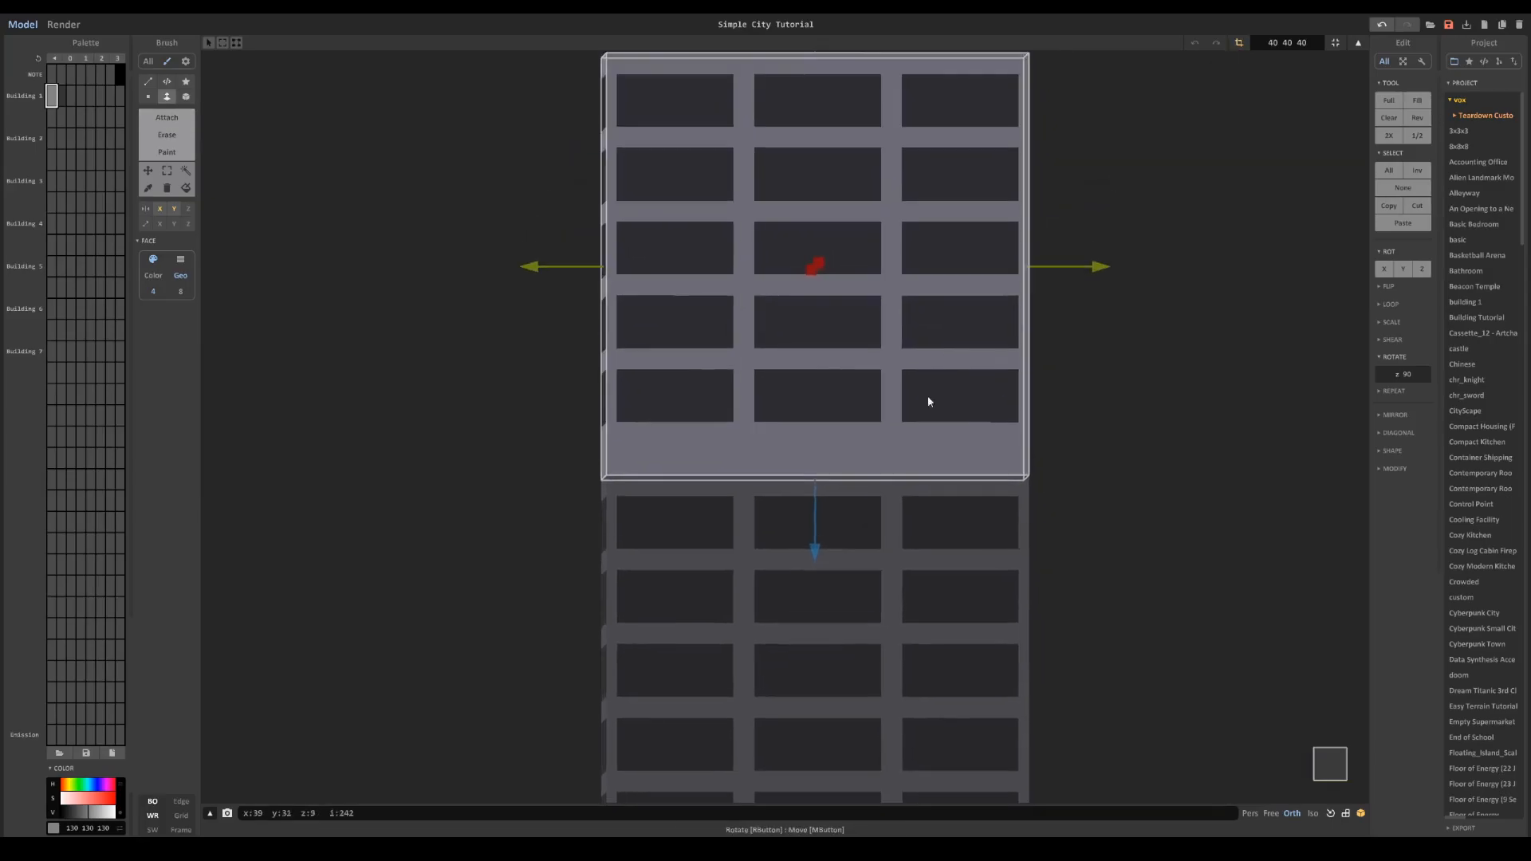
drag(819, 538, 817, 484)
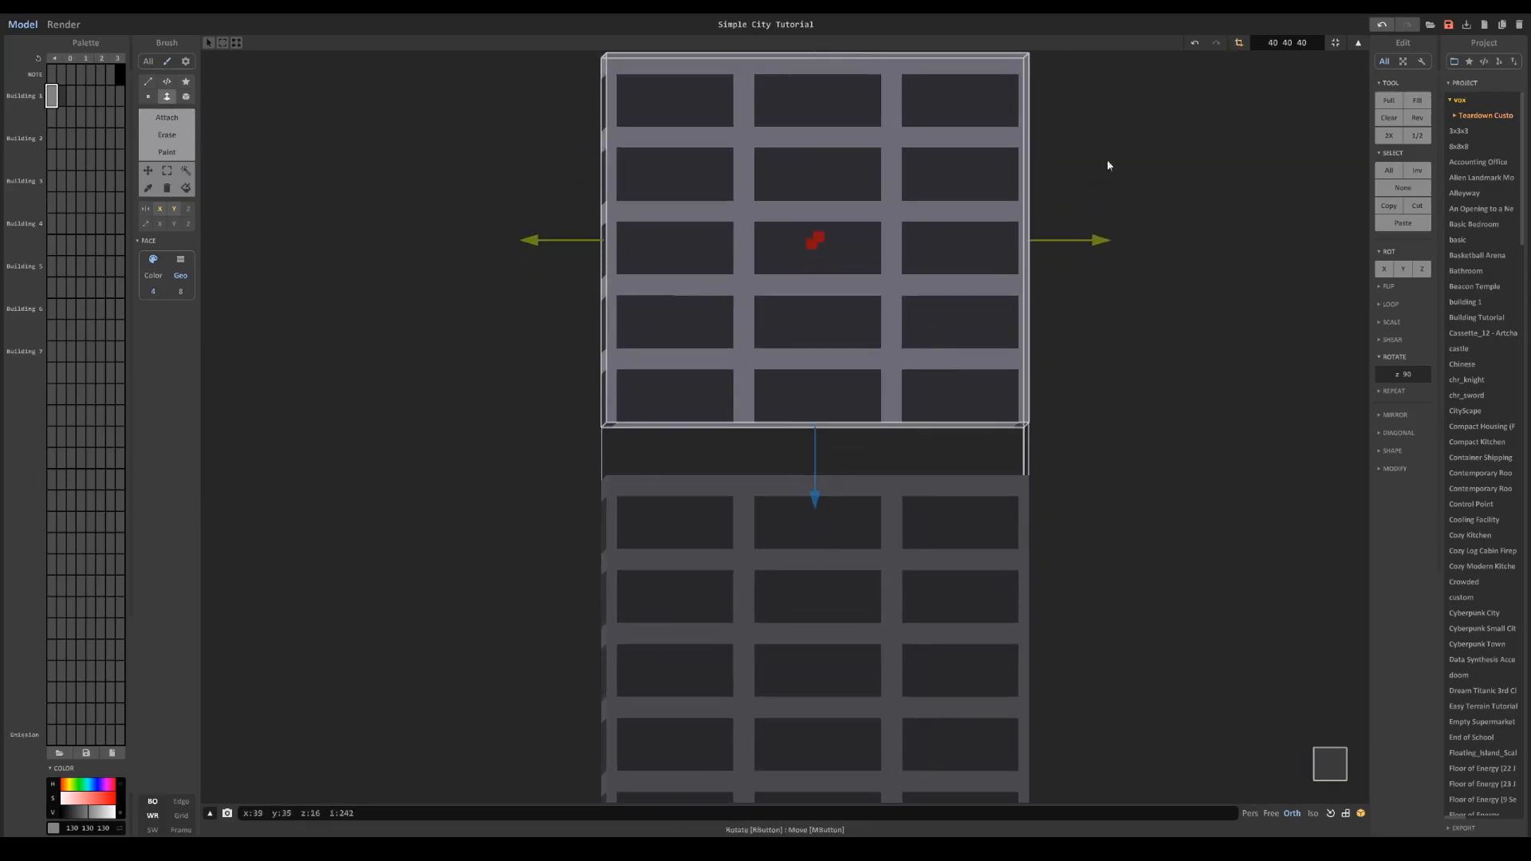
middle_drag(967, 172, 949, 231)
scroll(948, 231, down, 1)
click(1238, 42)
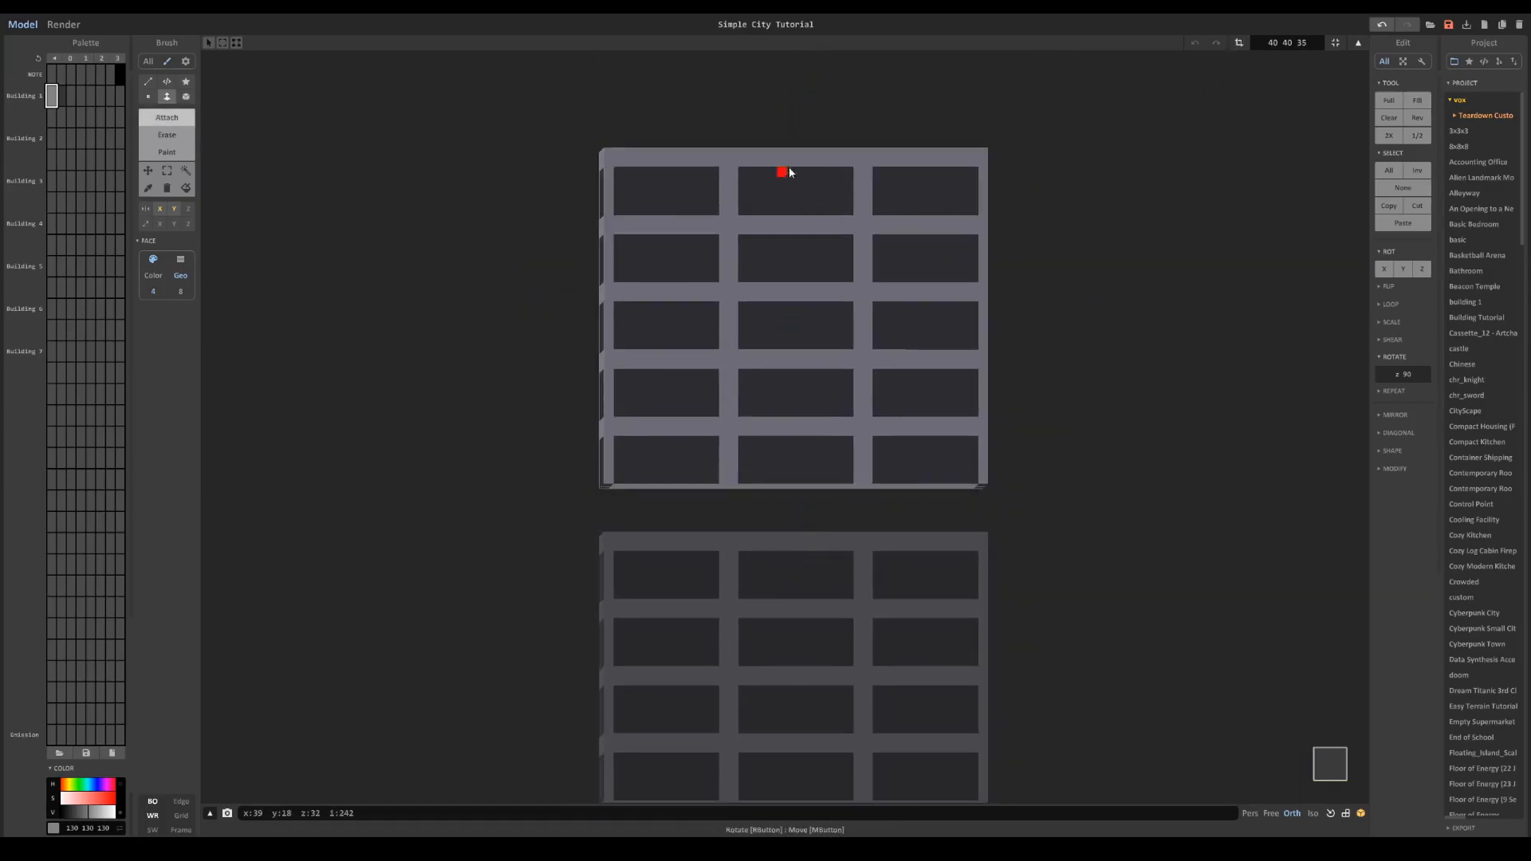
Step: Lower the cropped section until it rests directly on the base building
key(Tab)
drag(791, 194, 810, 232)
right_drag(810, 231, 821, 399)
Step: Stack further duplicates of the cropped window section upward to form a tall tower
scroll(842, 391, down, 4)
ctrl+drag(804, 295, 825, 94)
scroll(825, 414, down, 3)
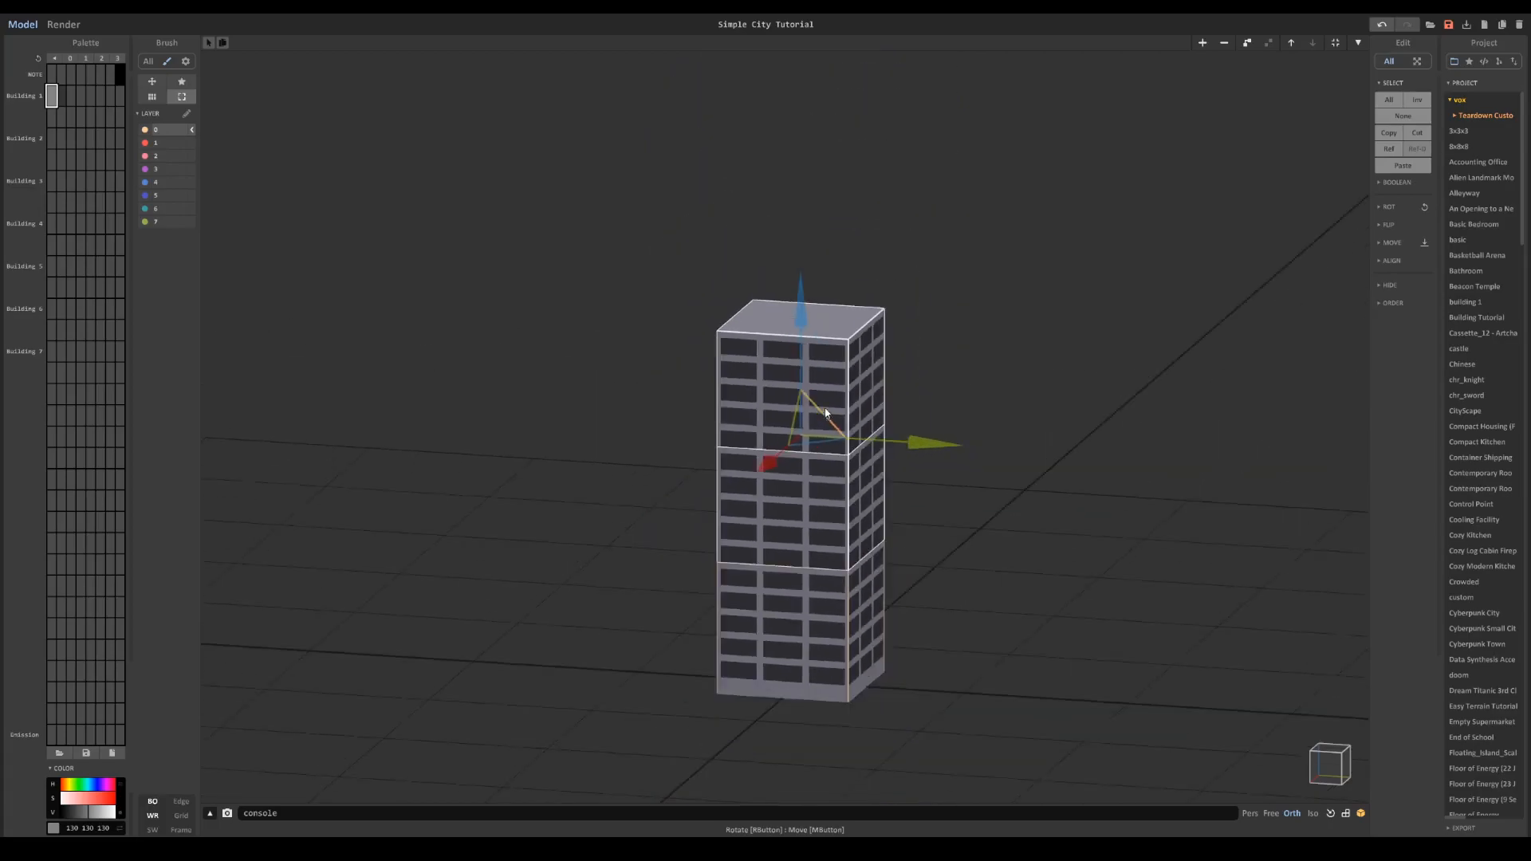
ctrl+drag(802, 369, 821, 147)
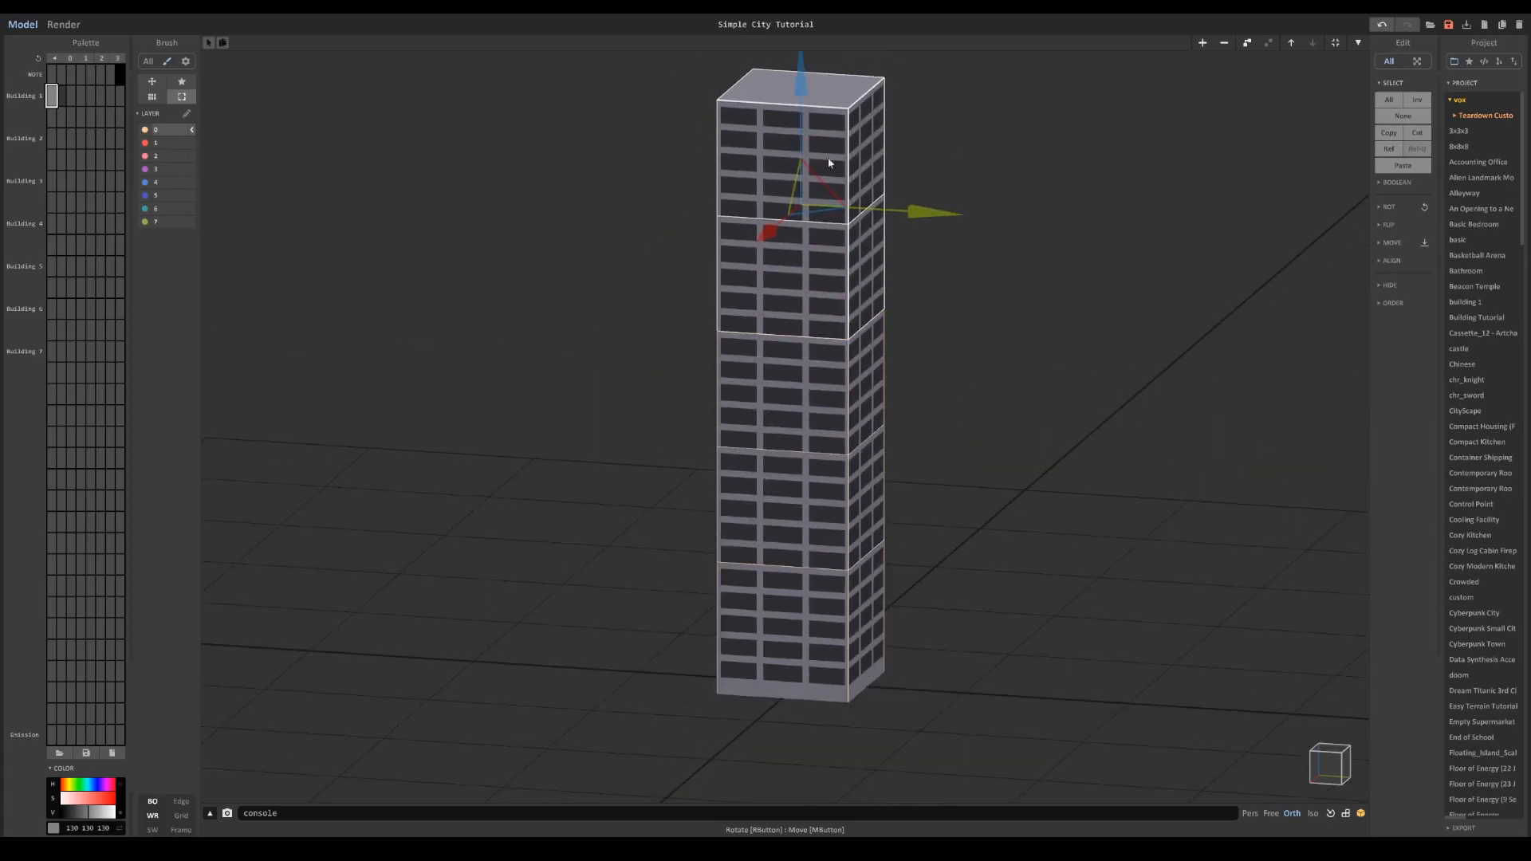
scroll(877, 342, down, 2)
ctrl+drag(792, 208, 792, 65)
Step: Delete one surplus window section from the top of the tower
key(Tab)
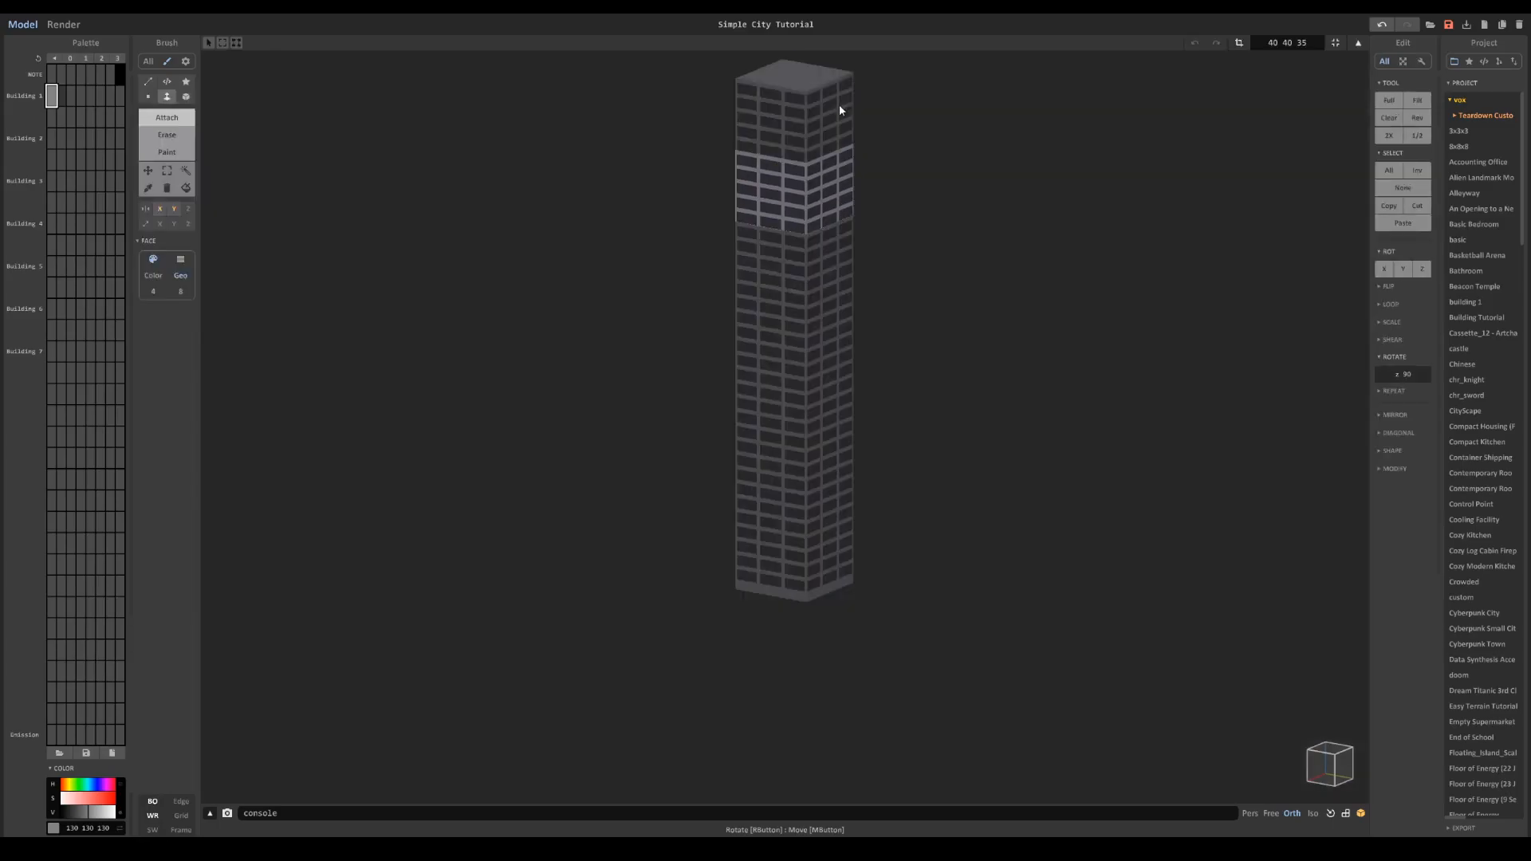
key(Tab)
click(833, 165)
key(Delete)
Step: Extend the topmost section's volume upward to 40 × 40 × 47 and extrude its roof face up by 9 voxels
click(831, 223)
right_drag(830, 223, 803, 264)
scroll(803, 264, down, 1)
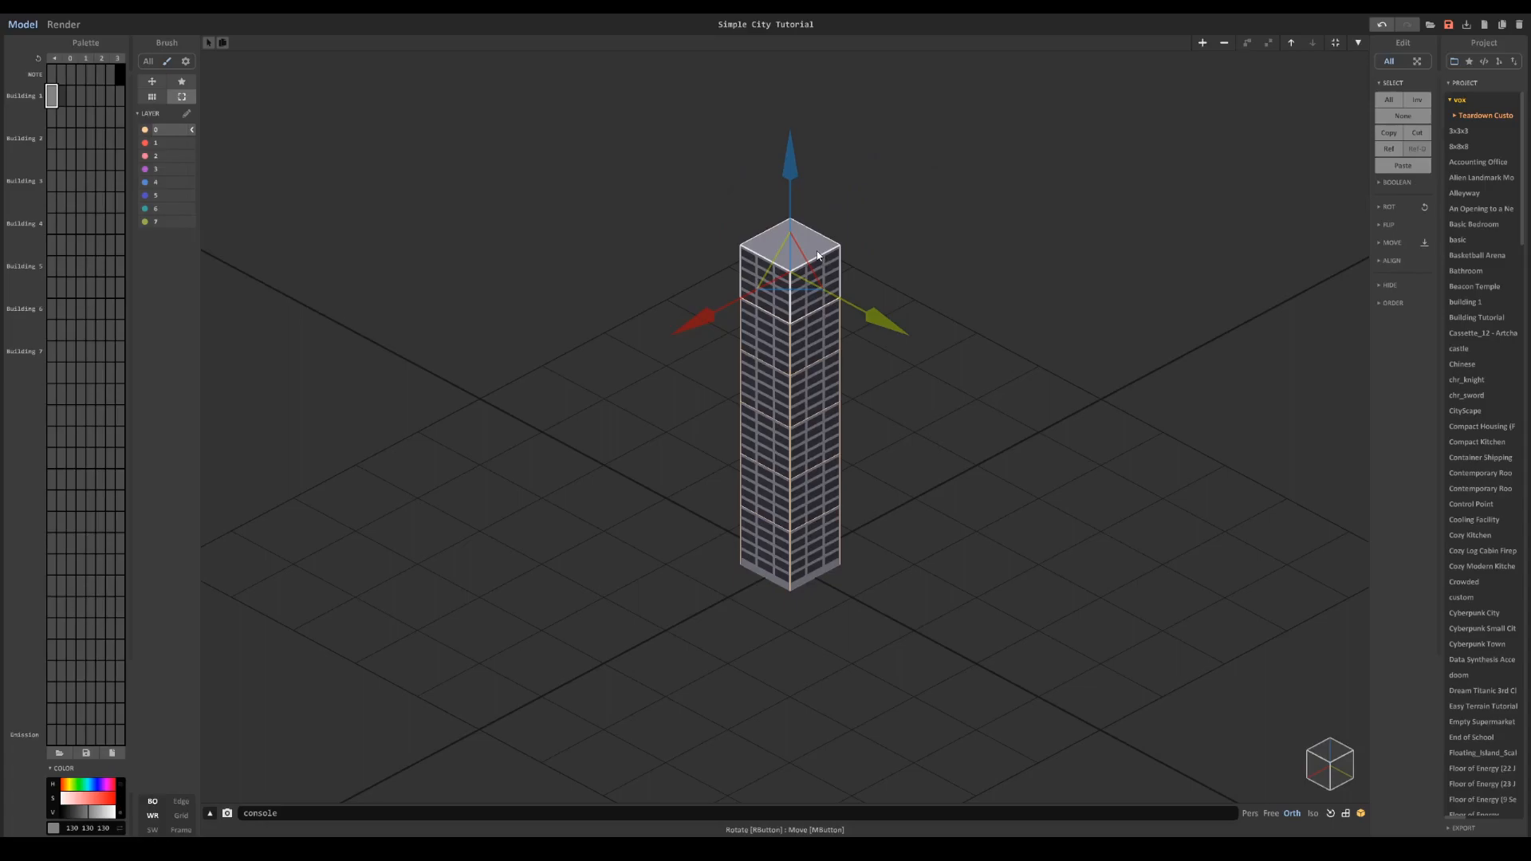
key(Tab)
scroll(874, 341, up, 2)
click(1238, 43)
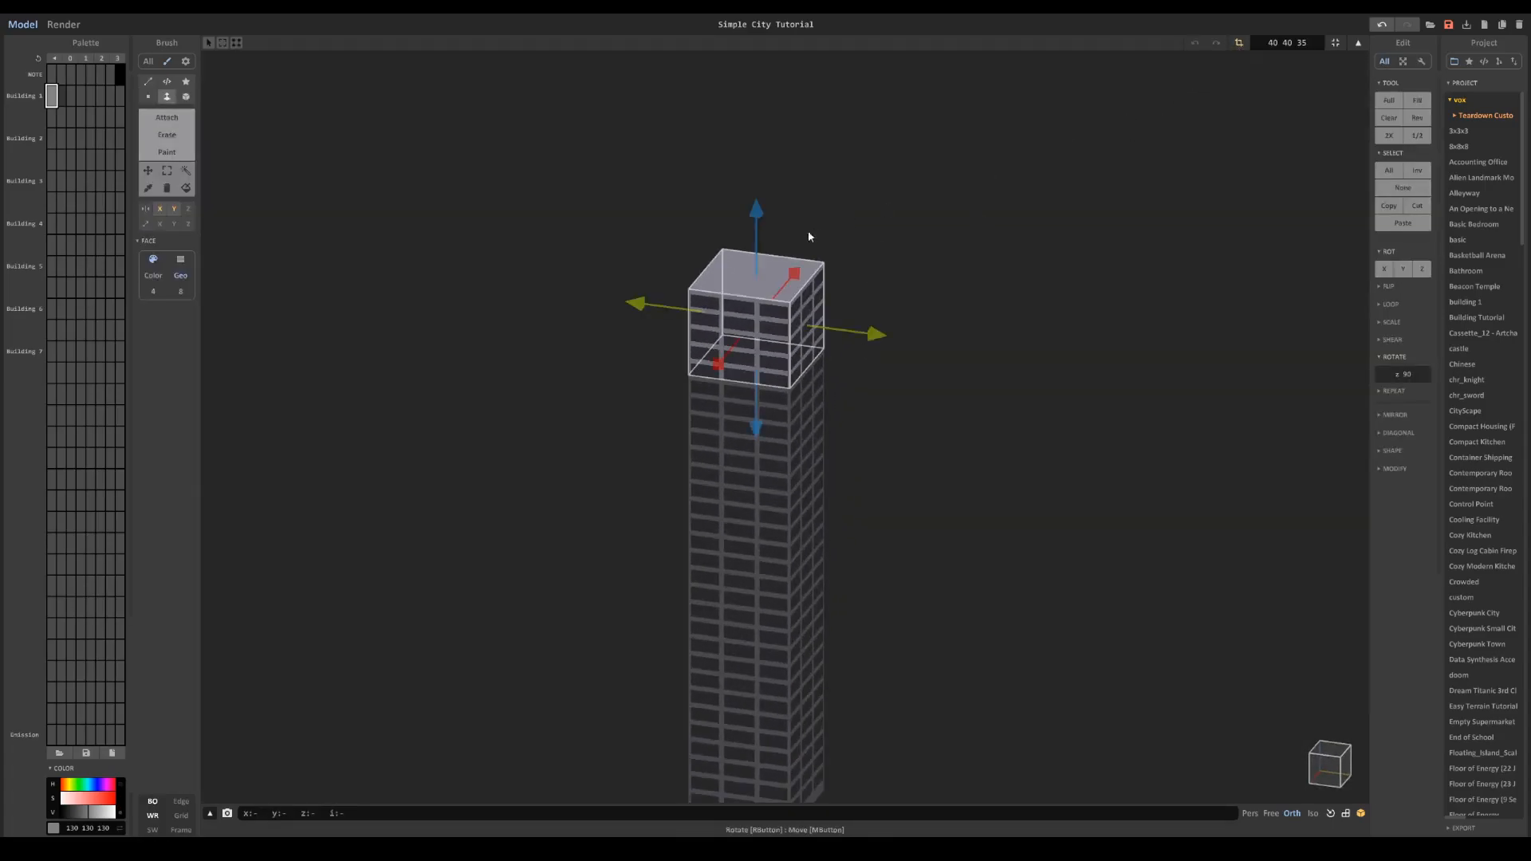
drag(754, 248, 759, 219)
click(1240, 44)
scroll(558, 152, up, 3)
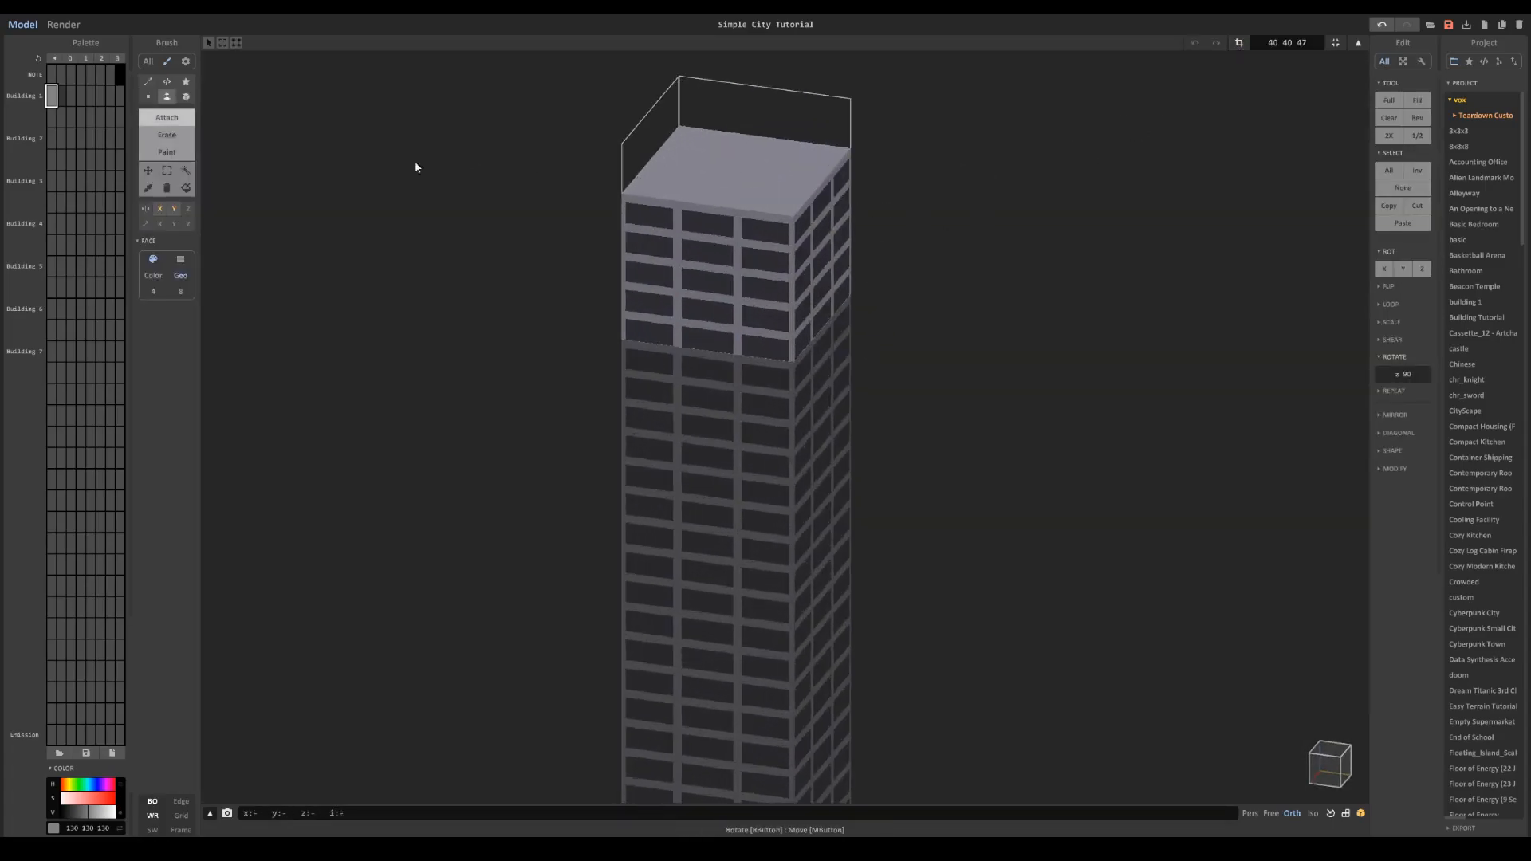
drag(745, 164, 750, 139)
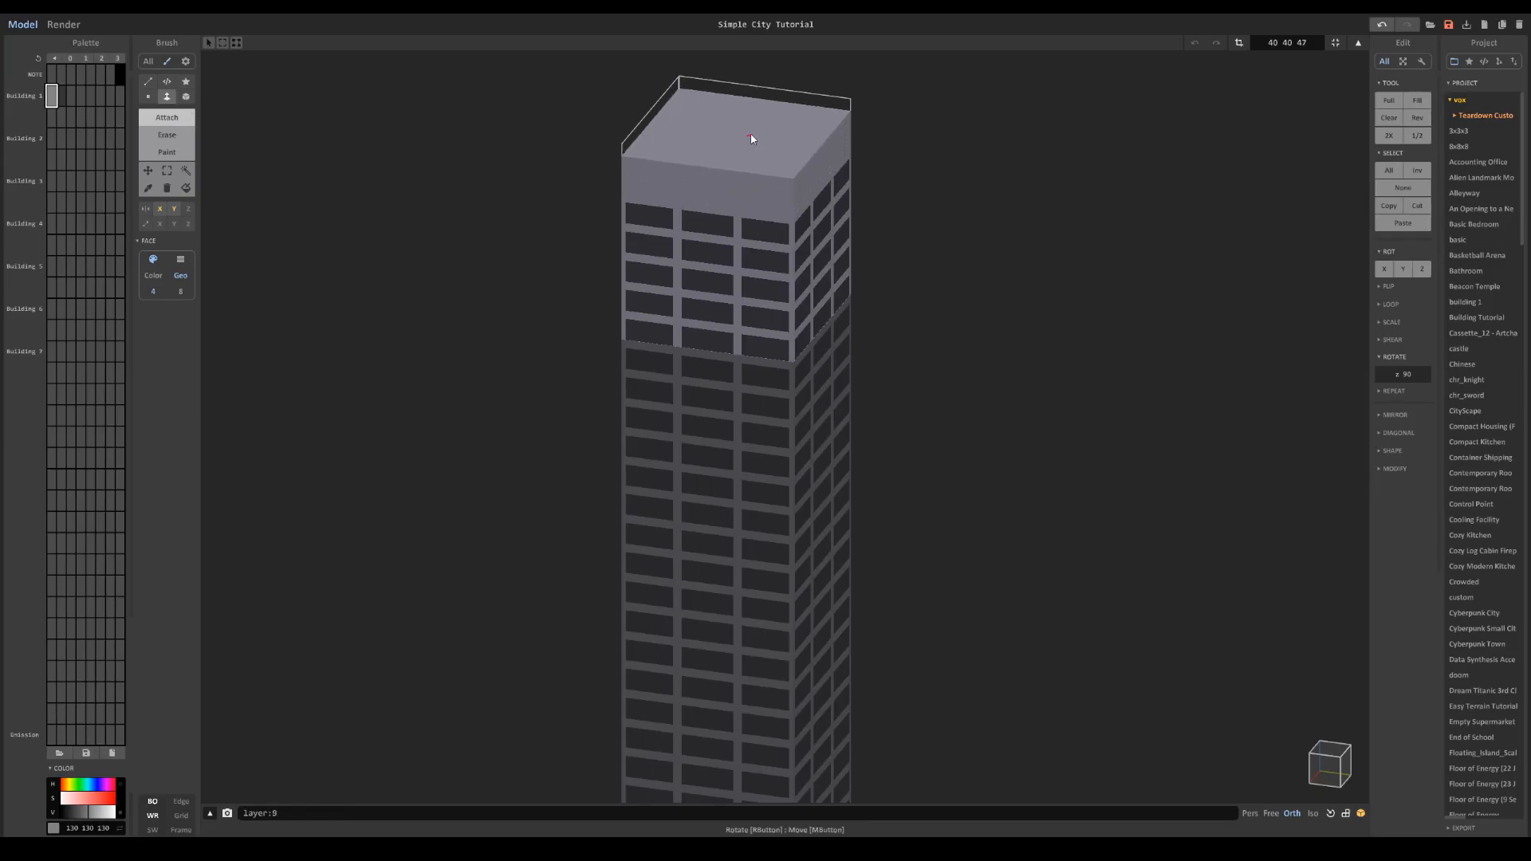
Step: Erase the inner area of the raised roof down to a recessed floor, leaving a thin parapet around all four edges
right_drag(799, 179, 834, 338)
right_drag(1024, 573, 1029, 576)
key(x)
click(182, 152)
click(186, 97)
scroll(494, 251, up, 2)
right_drag(896, 466, 704, 403)
click(167, 96)
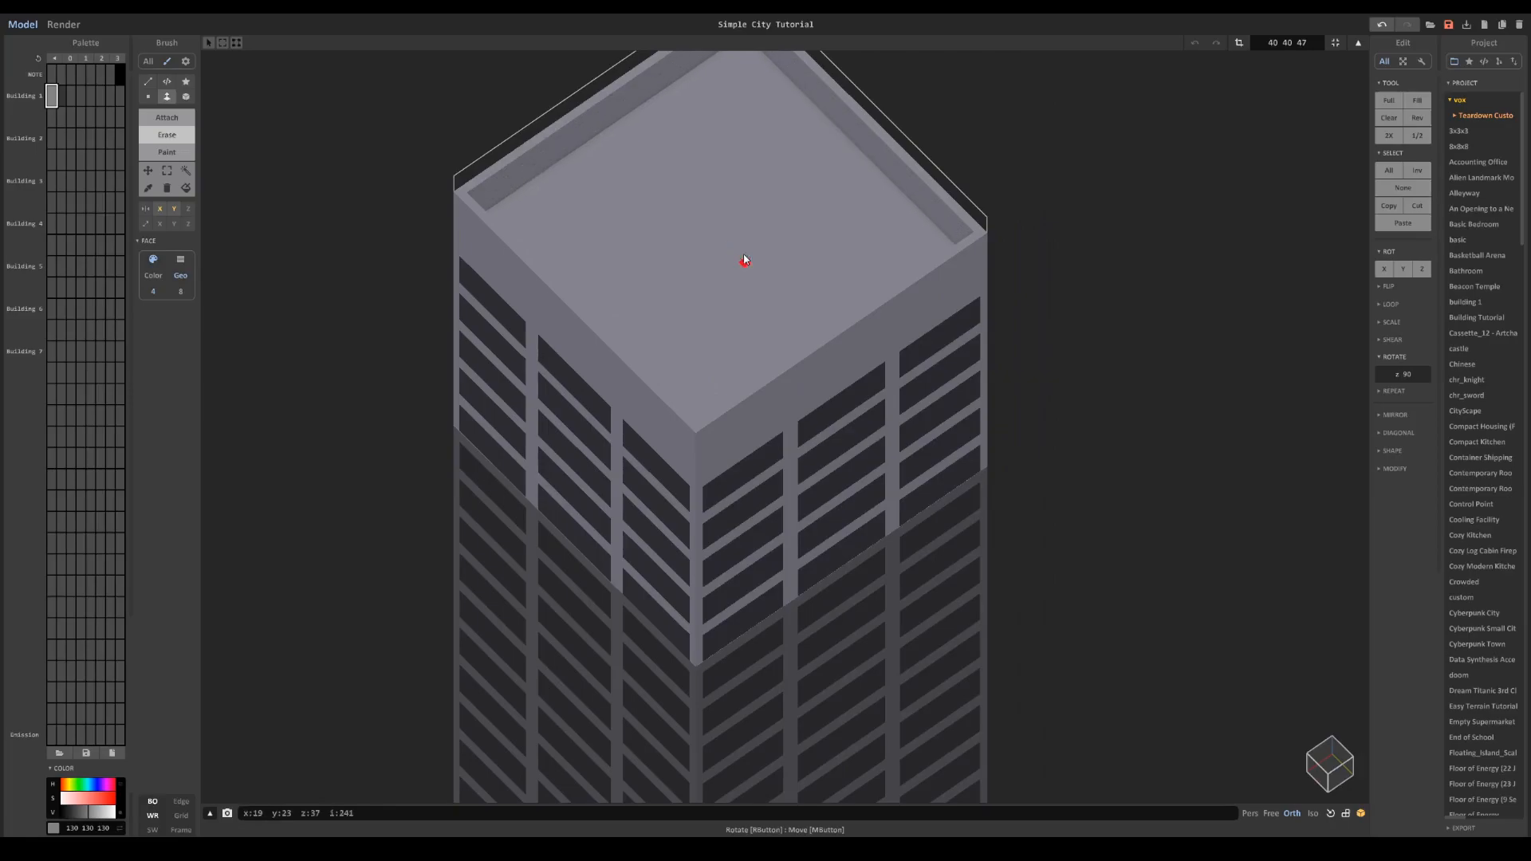
Step: Lower the roof parapet by erasing a few layers from its top face
scroll(745, 262, down, 5)
scroll(744, 318, up, 4)
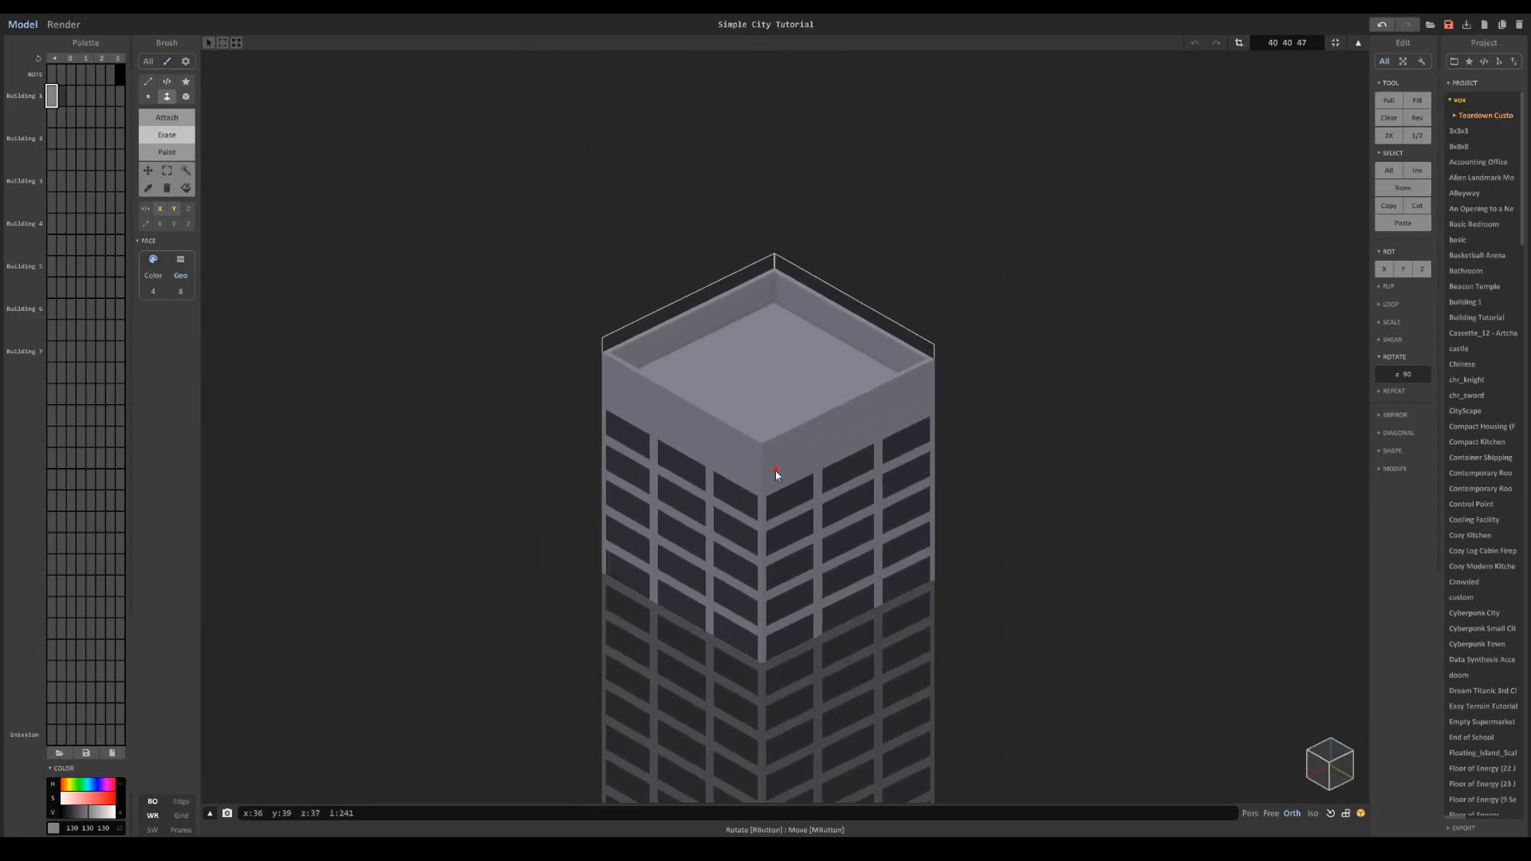
scroll(770, 438, up, 5)
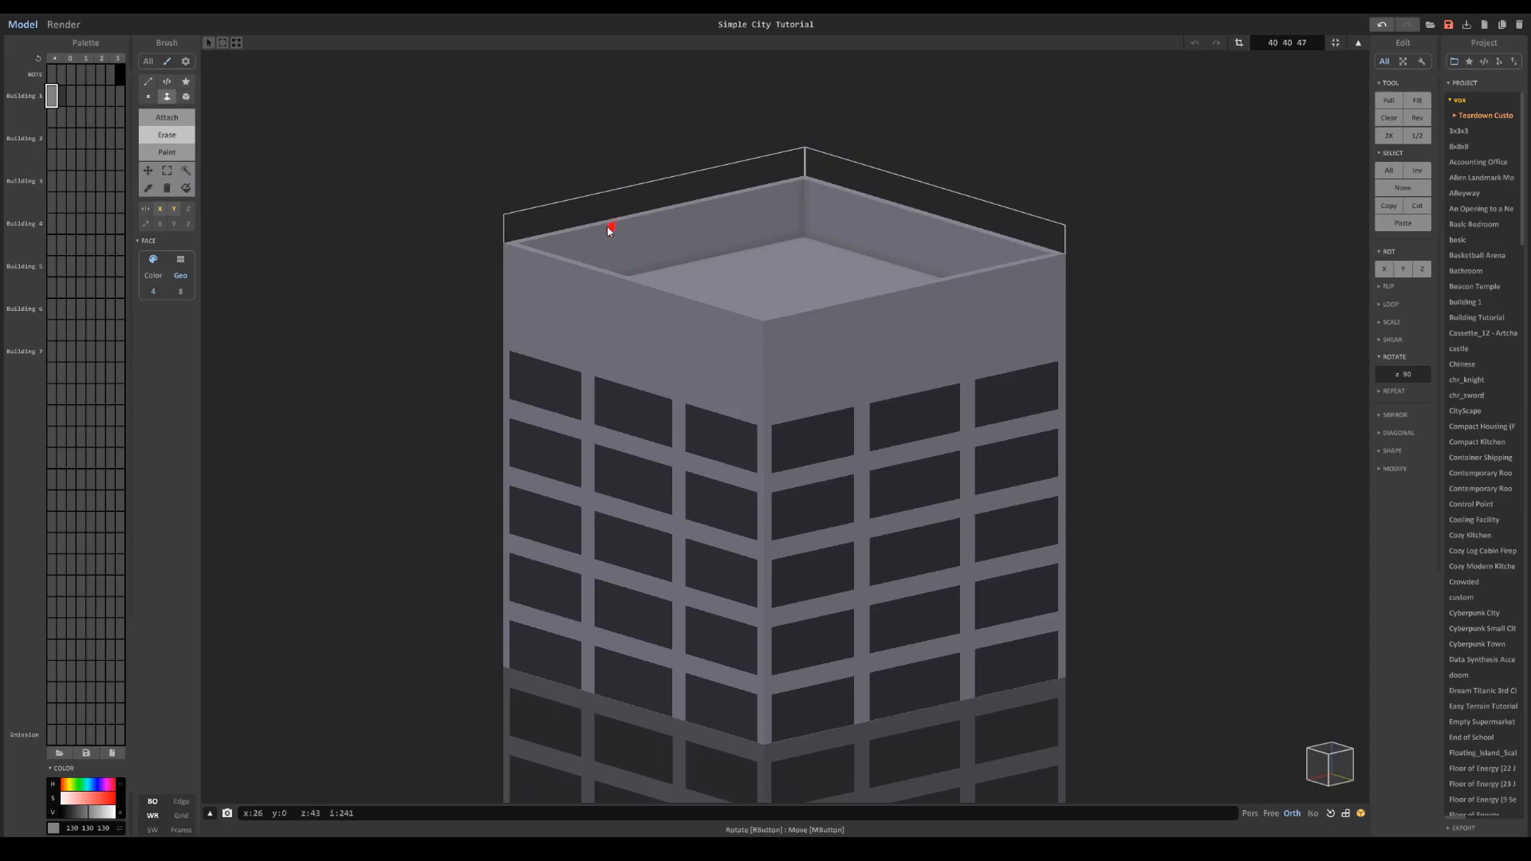
drag(607, 224, 618, 248)
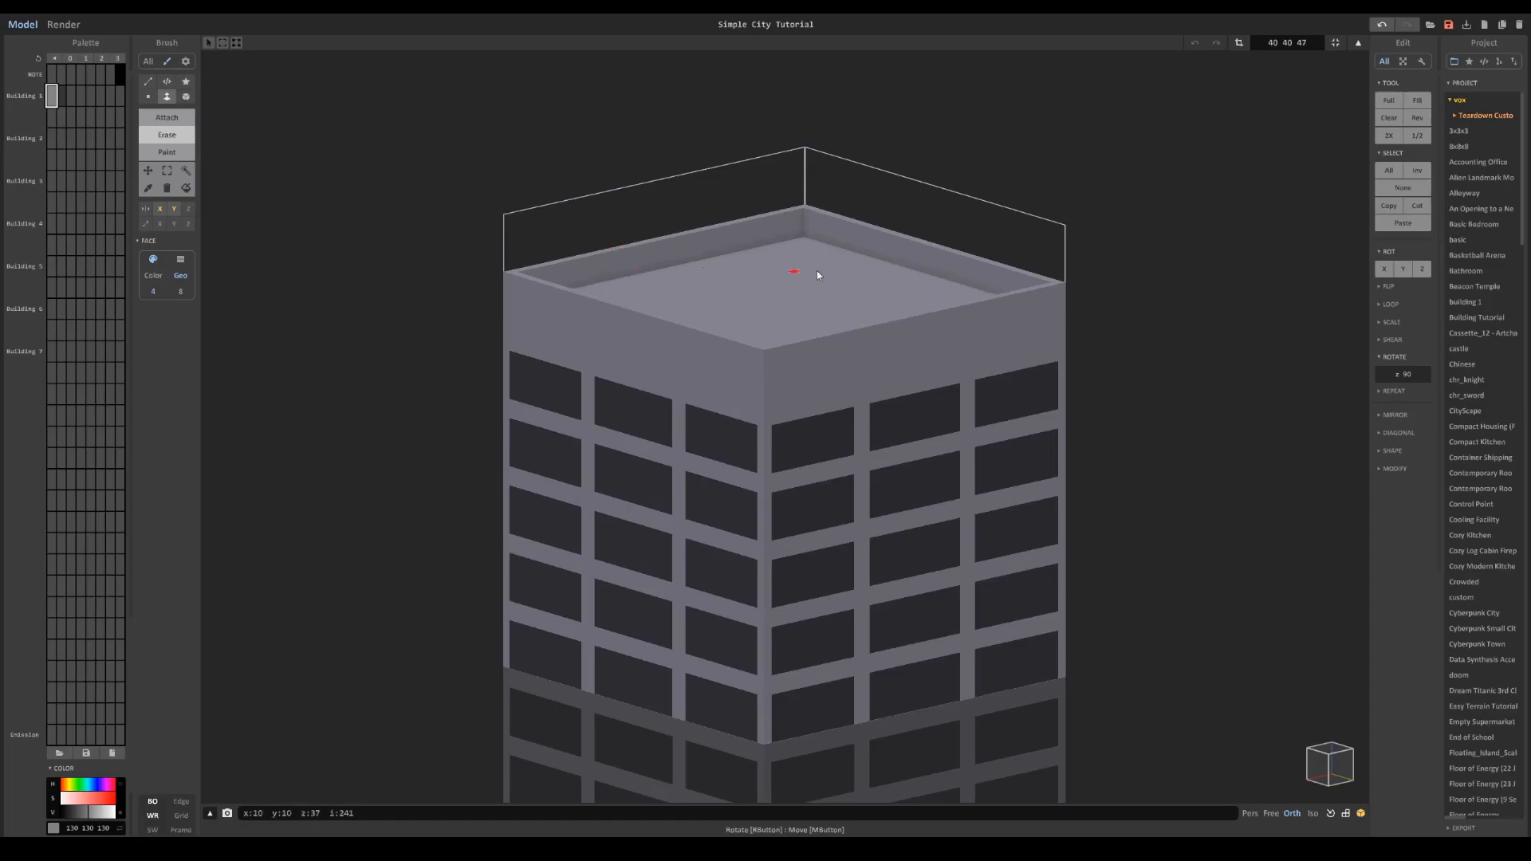
Step: Turn off X and Y mirroring and build a tall rectangular block near one corner of the recessed roof
click(186, 96)
right_drag(822, 276, 829, 315)
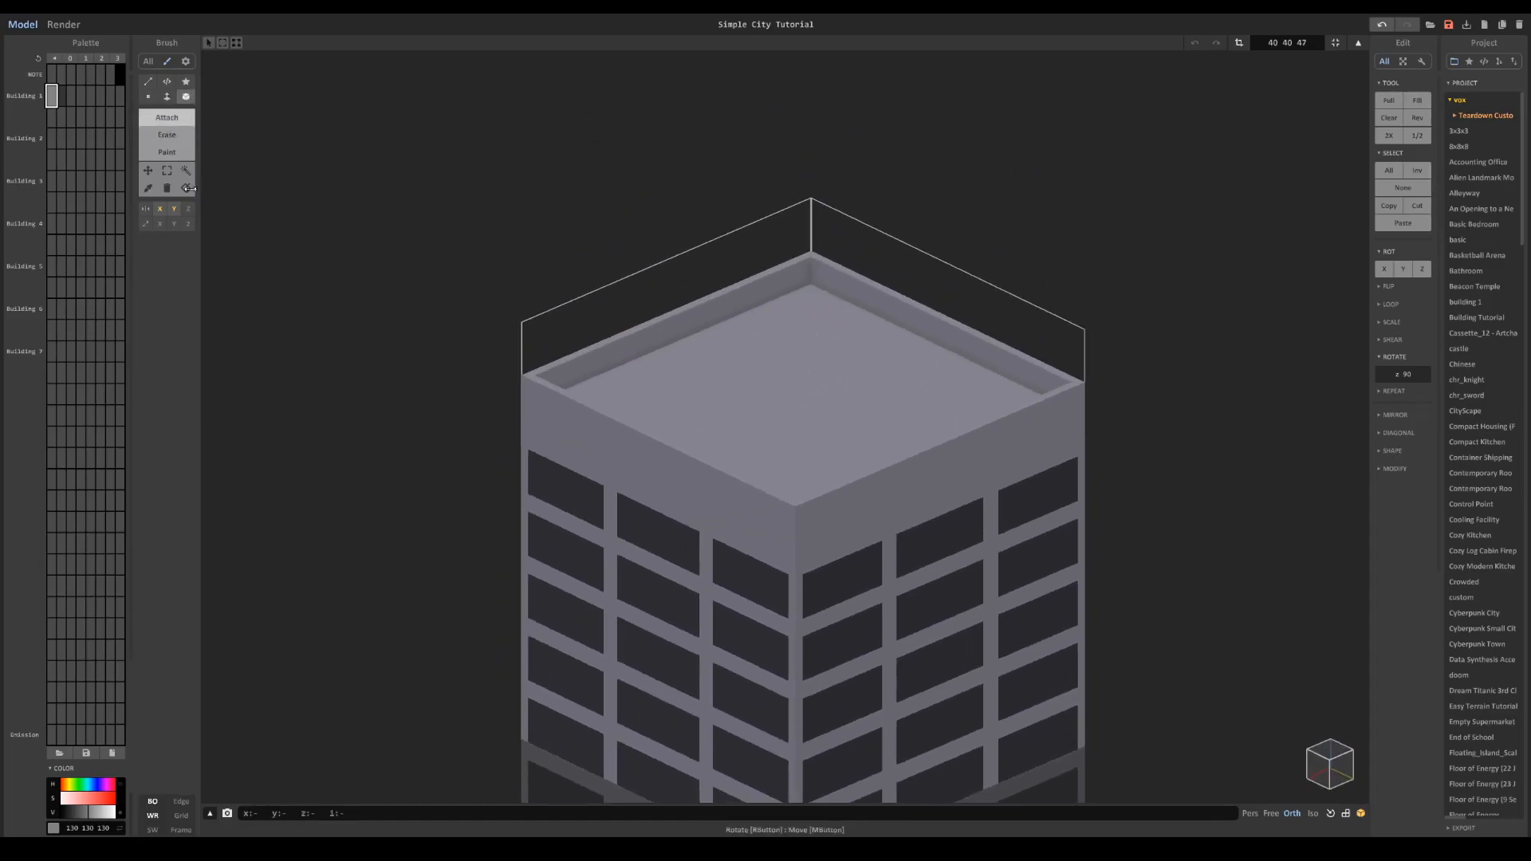
click(173, 209)
click(175, 210)
right_drag(831, 335, 821, 360)
drag(811, 351, 850, 448)
click(168, 96)
drag(792, 355, 825, 327)
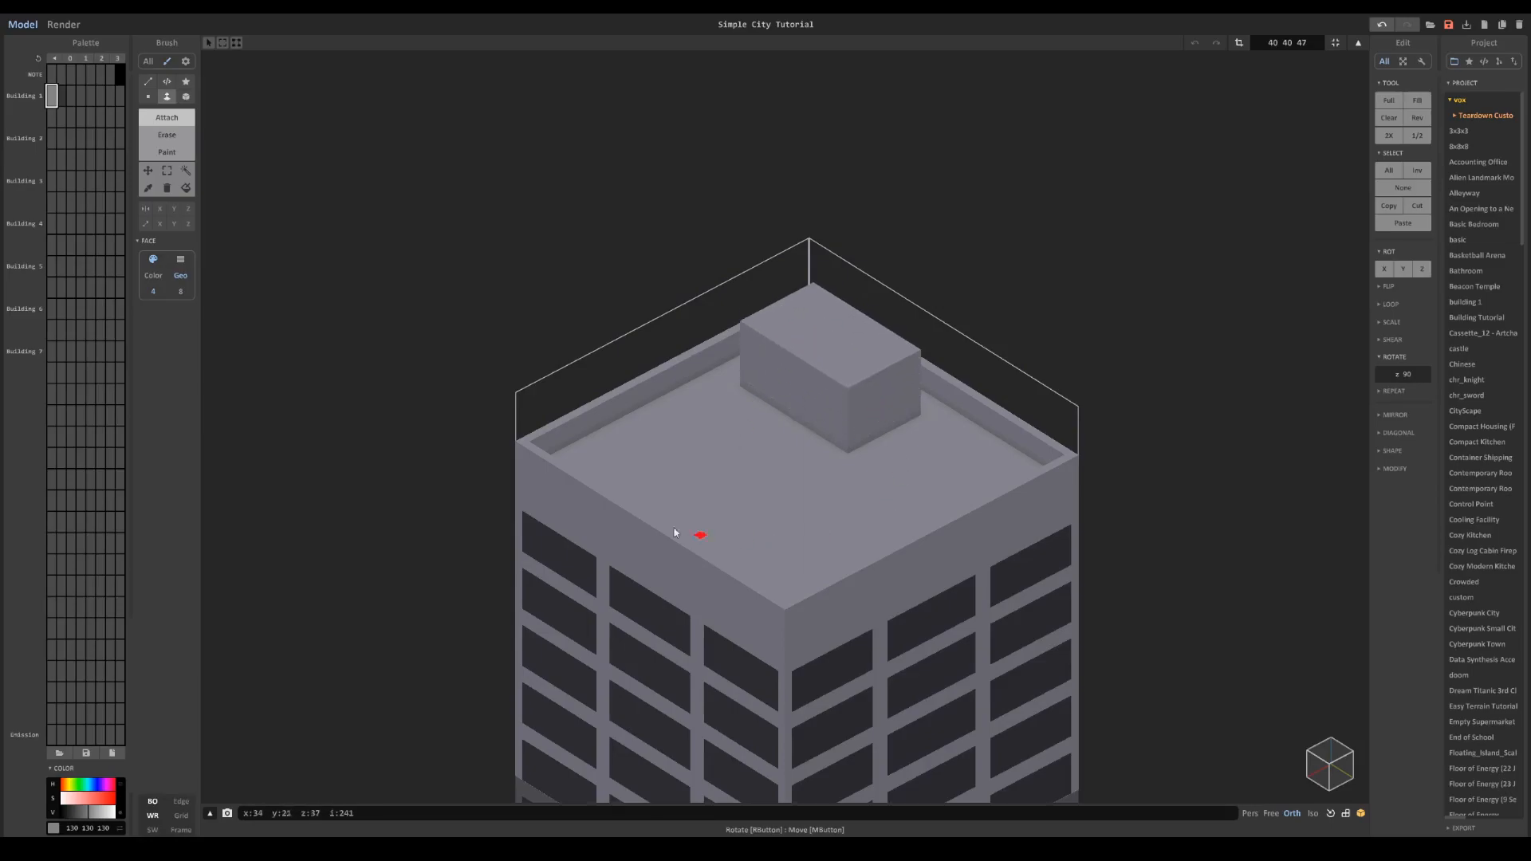
Step: Add a second rectangular roof block raised by 5 voxels, plus two flat square pads one voxel high near the opposite edge
click(186, 97)
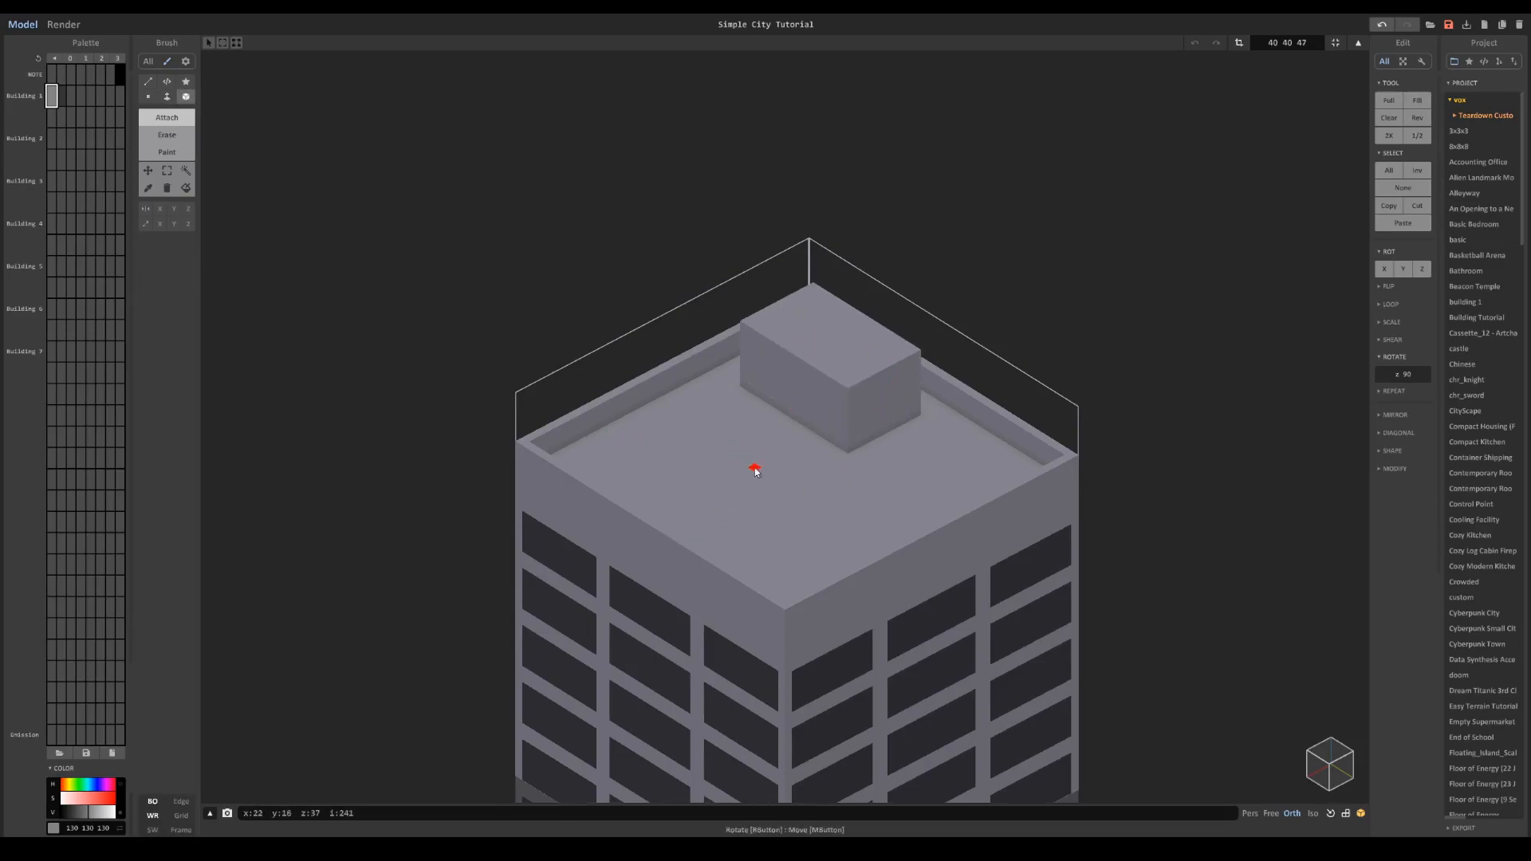
right_drag(871, 472, 826, 487)
right_drag(601, 573, 453, 495)
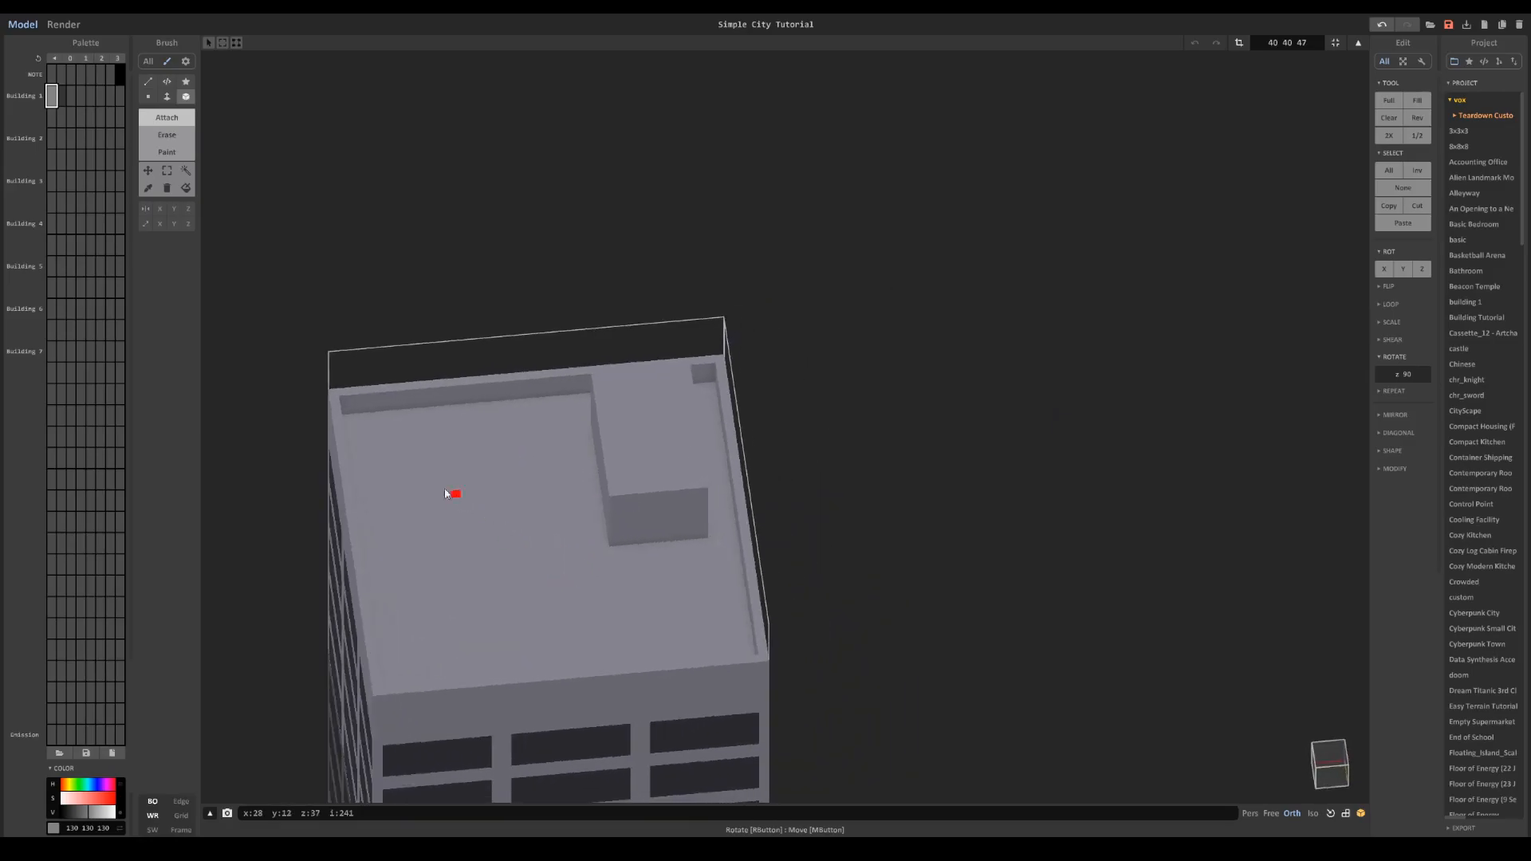
mouse_move(399, 450)
mouse_down()
mouse_move(534, 501)
mouse_move(494, 456)
mouse_up()
click(166, 97)
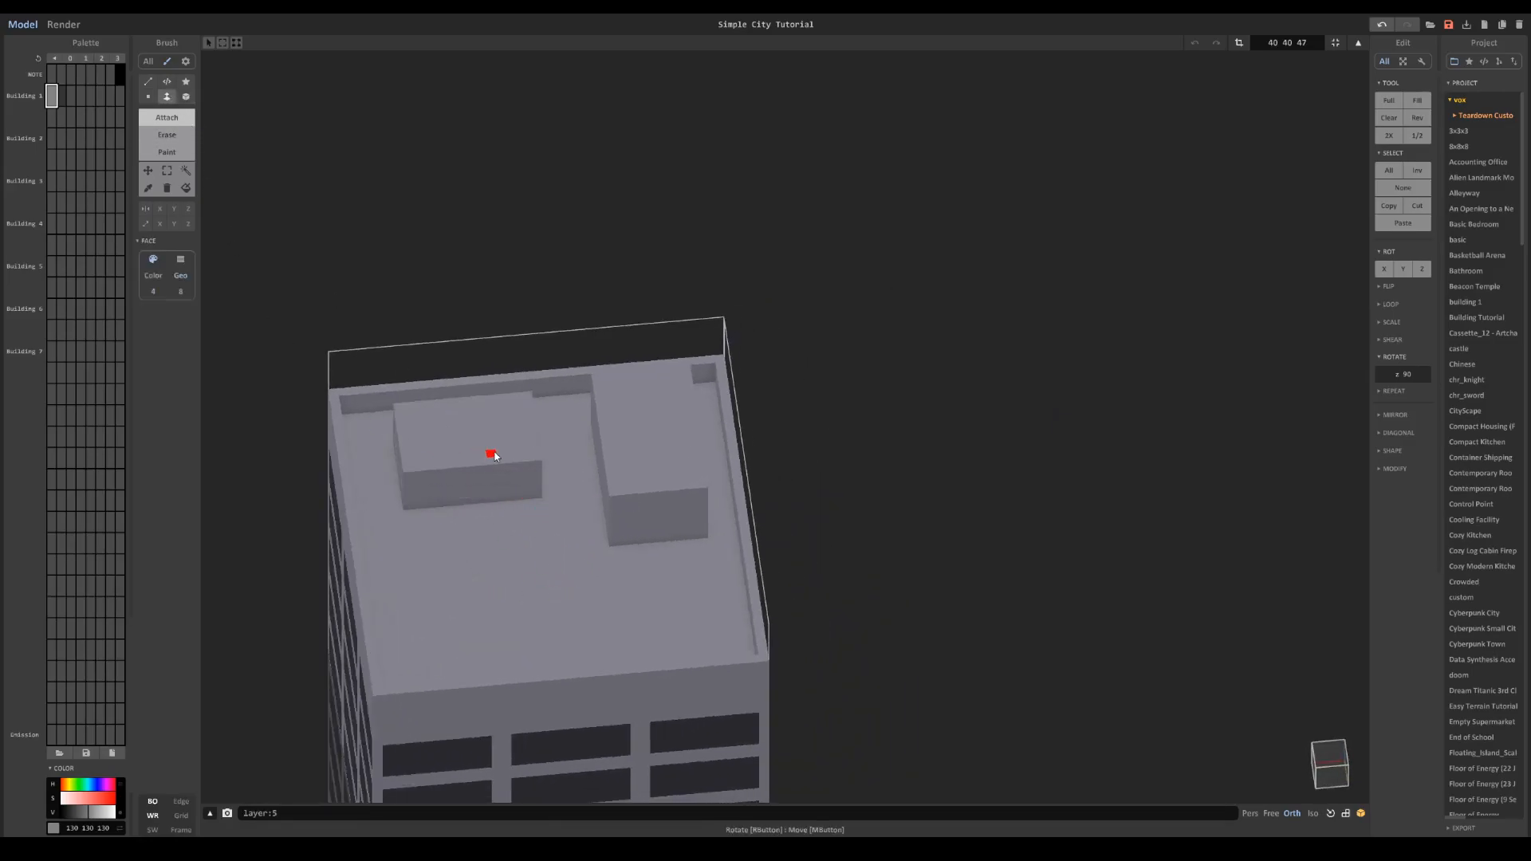
click(186, 96)
drag(413, 622, 457, 652)
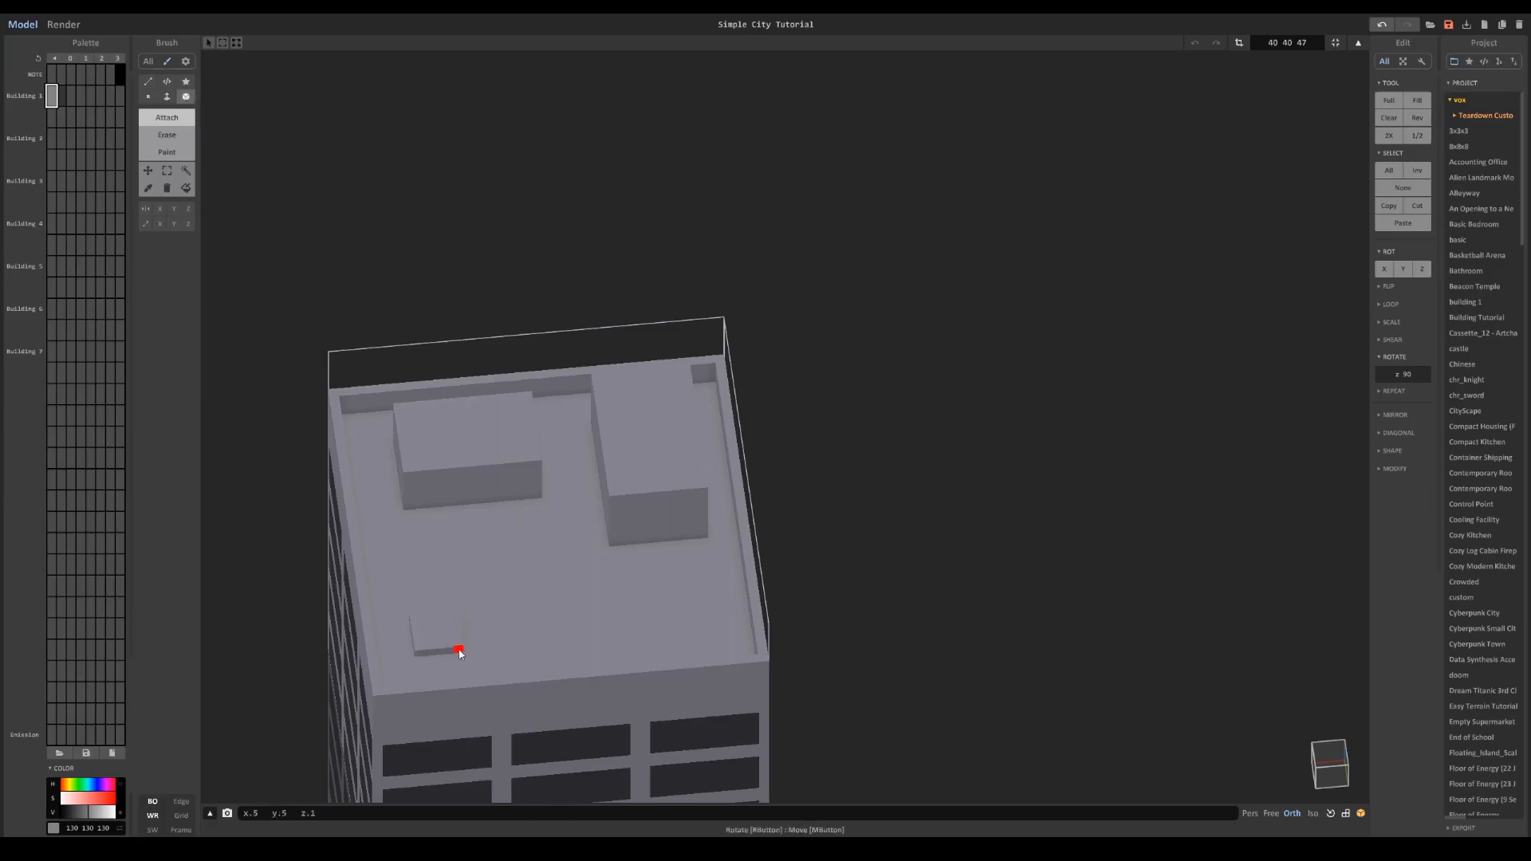
Step: Erase a rectangular recess one voxel deep into the top of each of the two large roof blocks, leaving thin rims
right_drag(569, 662, 605, 399)
scroll(534, 543, up, 2)
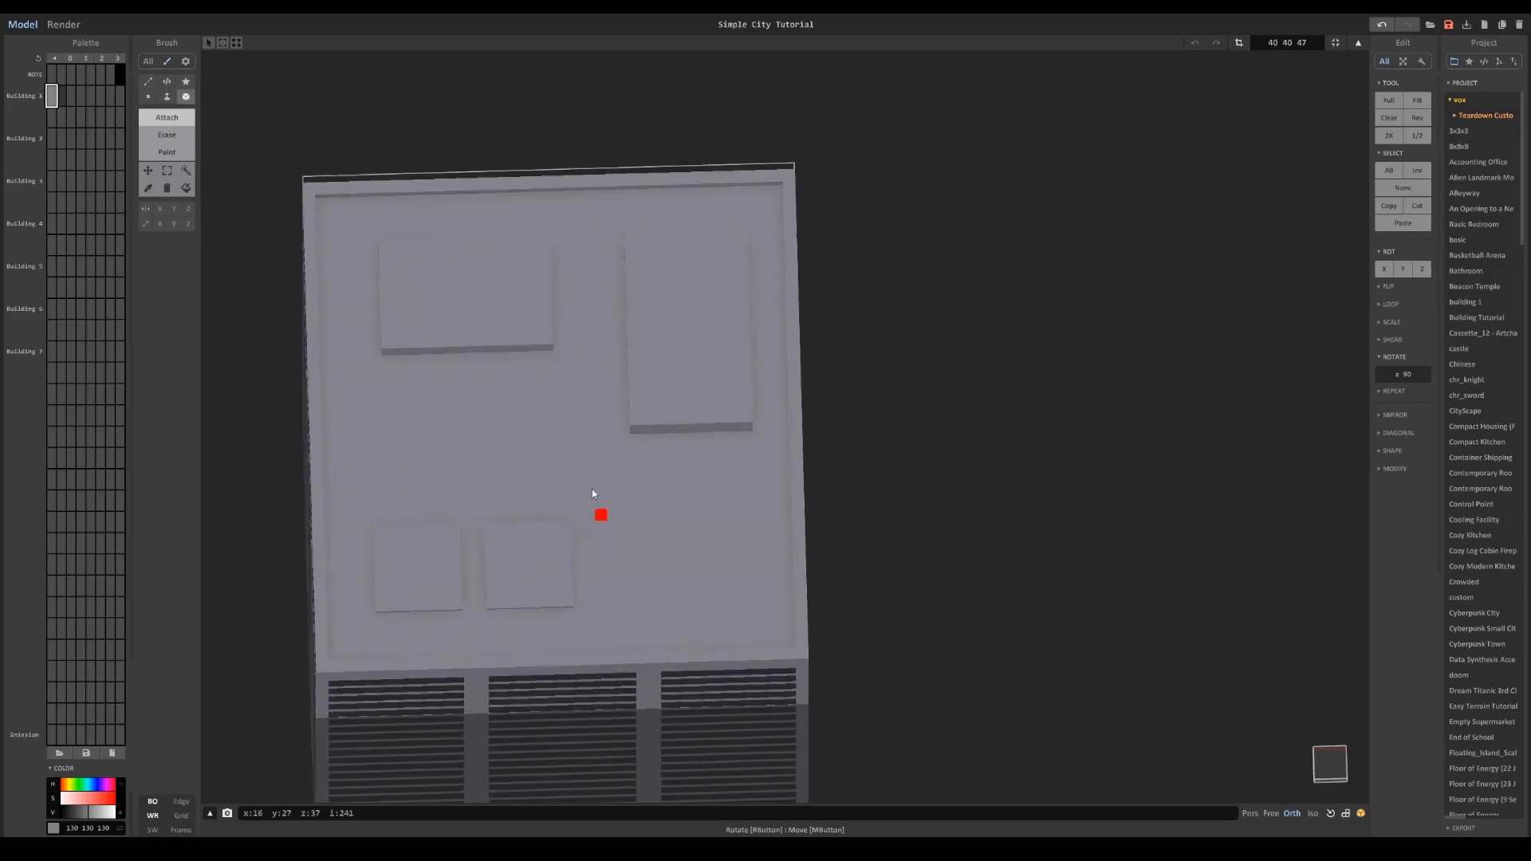
click(167, 135)
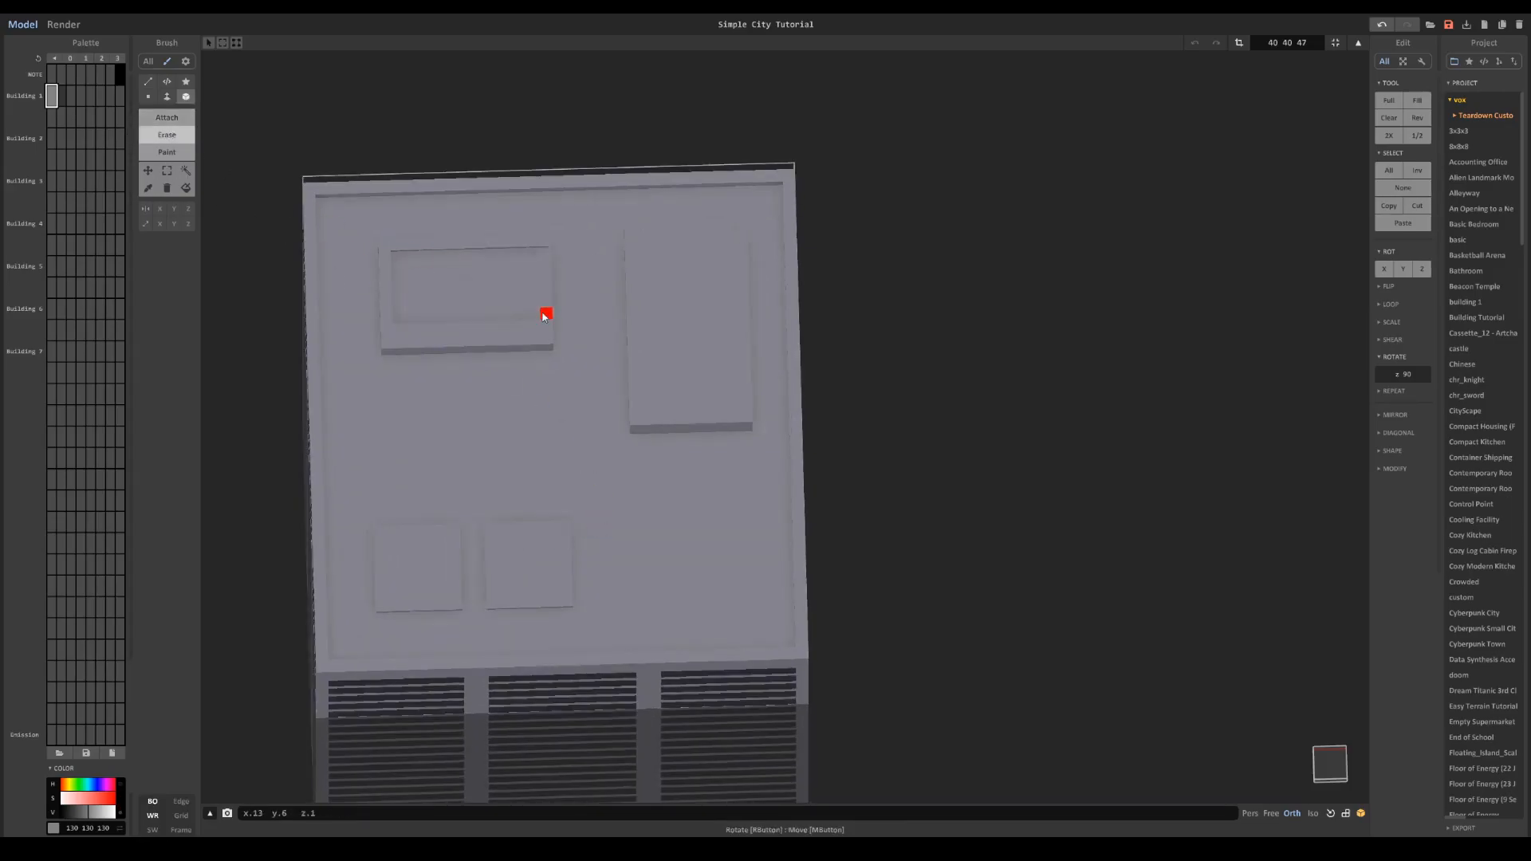
drag(648, 250, 734, 372)
Step: Paint the recessed roof floor and the recessed block tops with the third Building 1 palette colour using the Face tool
click(73, 99)
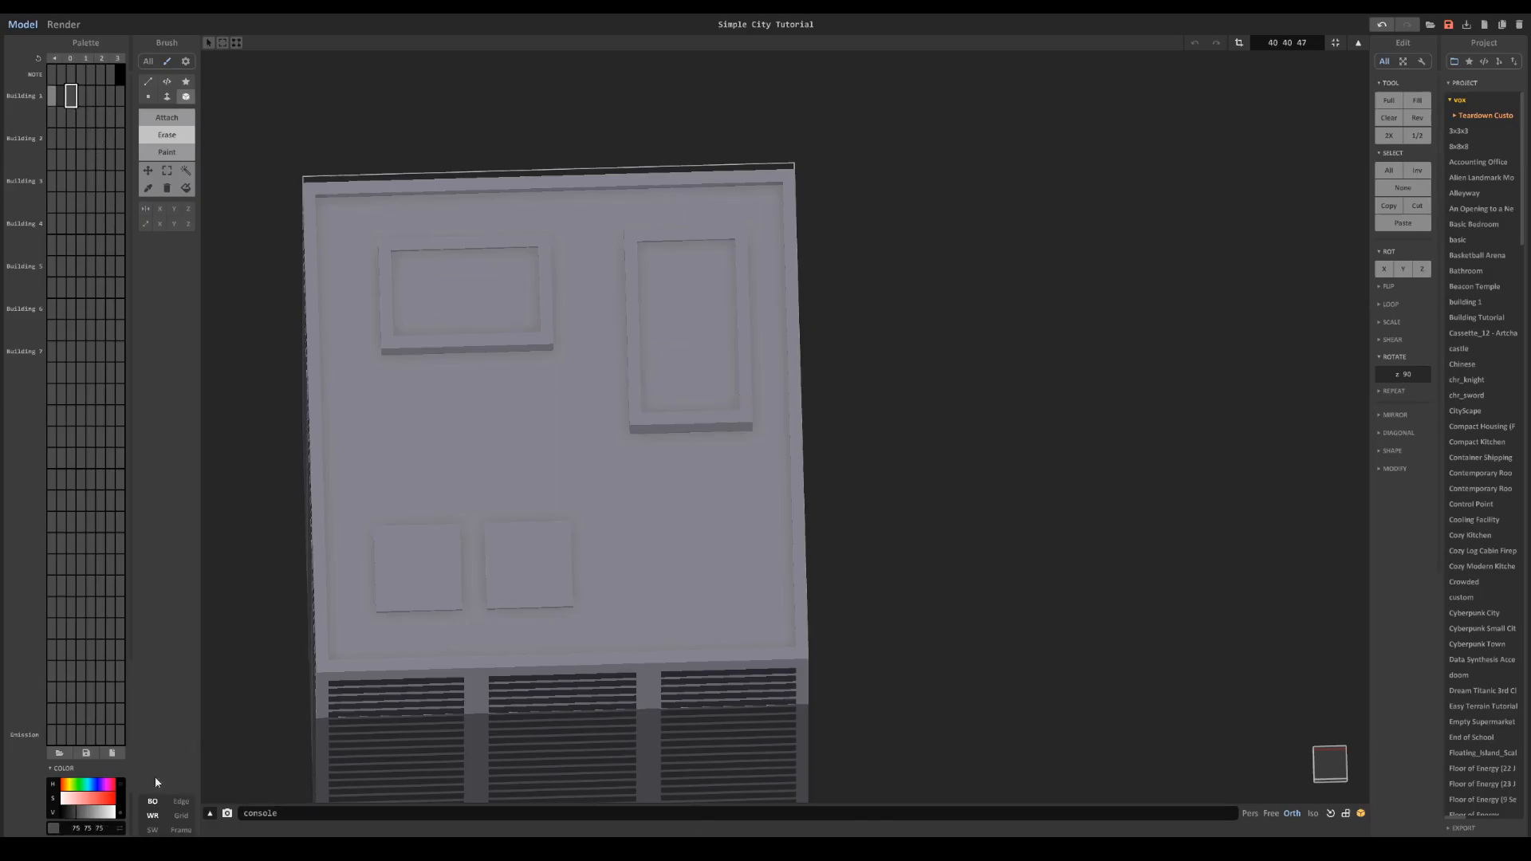
click(167, 152)
click(166, 97)
right_drag(594, 399, 700, 281)
middle_drag(597, 266, 591, 365)
click(598, 349)
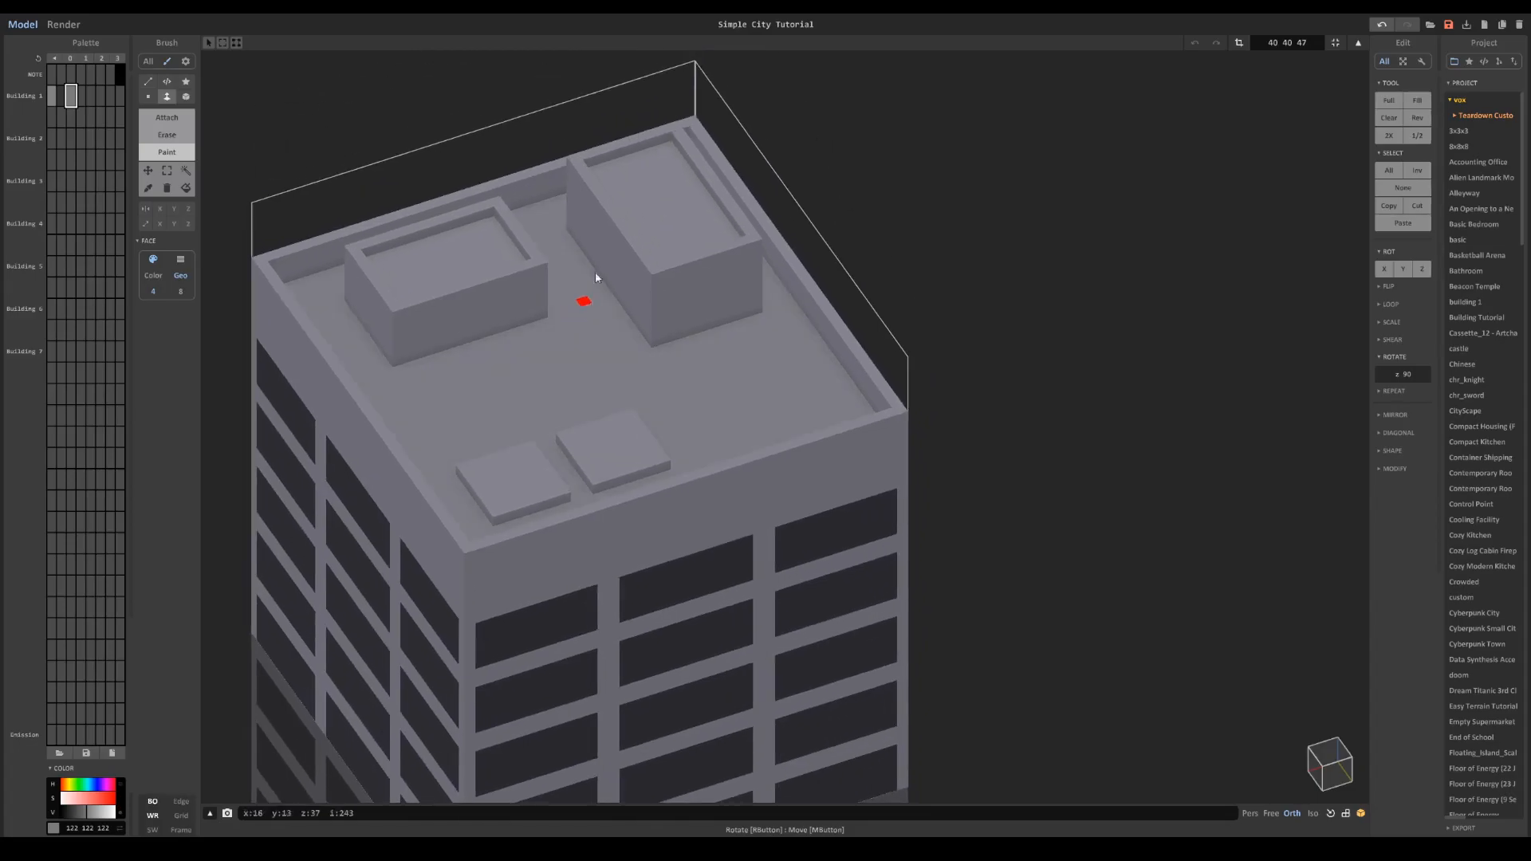
Step: Darken the grey palette colour used on the roof and pick the light grey wall colour as the active one
click(81, 811)
alt+click(598, 539)
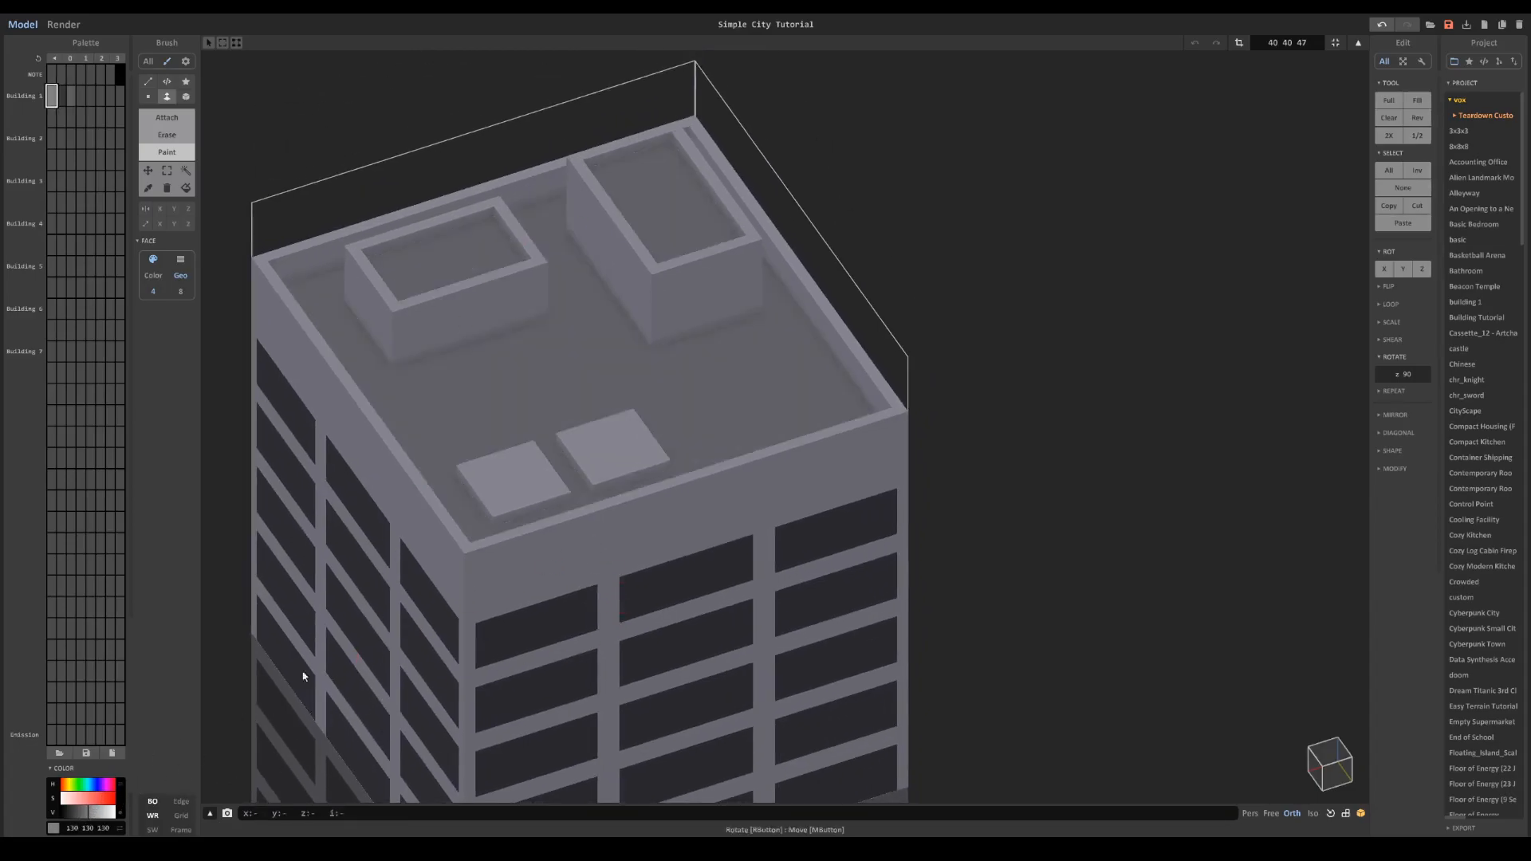
scroll(674, 443, down, 5)
right_drag(670, 446, 700, 412)
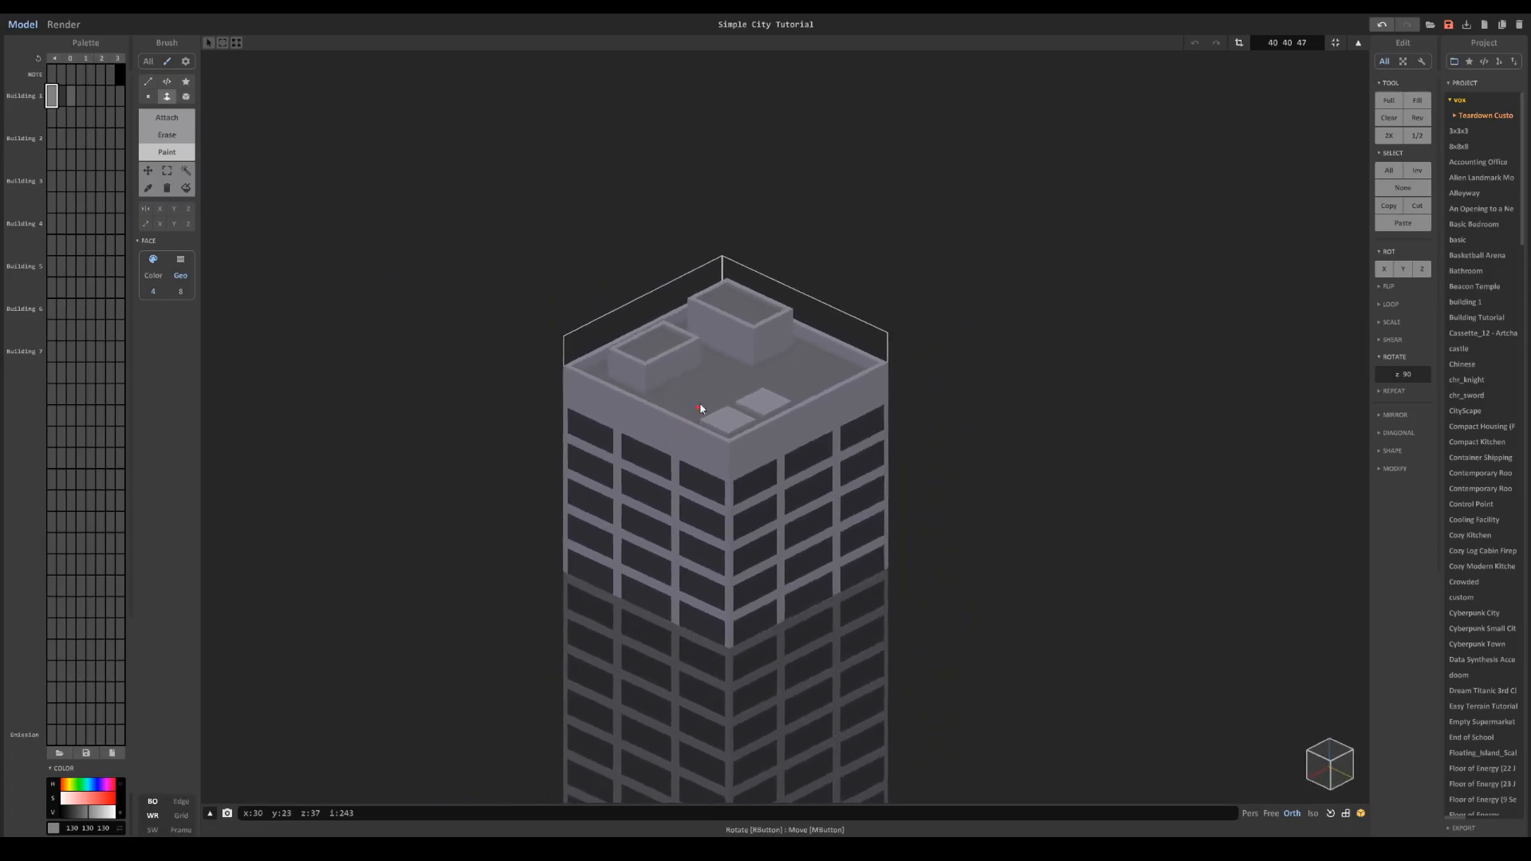
Step: Try darkening the light grey wall colour, undo that change, and pick the roof floor's dark grey as the active colour
drag(88, 814, 80, 816)
key(ctrl+z)
alt+click(692, 399)
Step: Select all sections of the tower and raise the whole building vertically to make room for a ground floor
scroll(686, 440, down, 5)
right_drag(687, 440, 875, 517)
key(Tab)
middle_drag(864, 529, 858, 391)
click(813, 489)
middle_drag(813, 489, 844, 629)
scroll(844, 629, down, 6)
scroll(832, 386, up, 3)
key(ctrl+a)
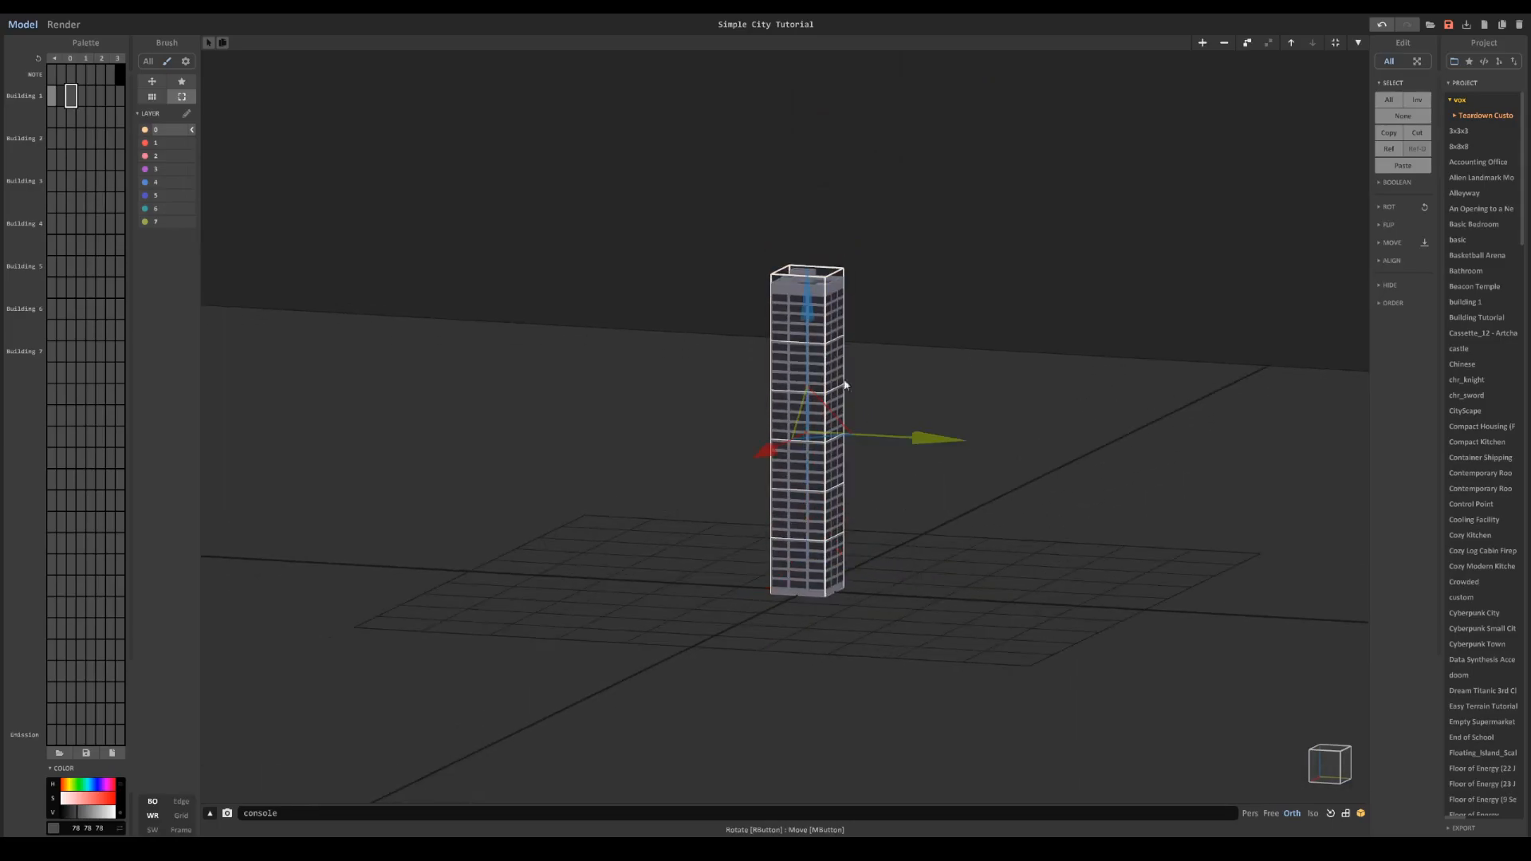
drag(806, 306, 805, 275)
Step: Select only the bottom window section and lower it below the rest of the tower, keeping it partly overlapping the section above
right_drag(880, 475, 829, 485)
scroll(827, 584, up, 5)
middle_drag(812, 631, 839, 485)
click(839, 484)
scroll(838, 484, up, 2)
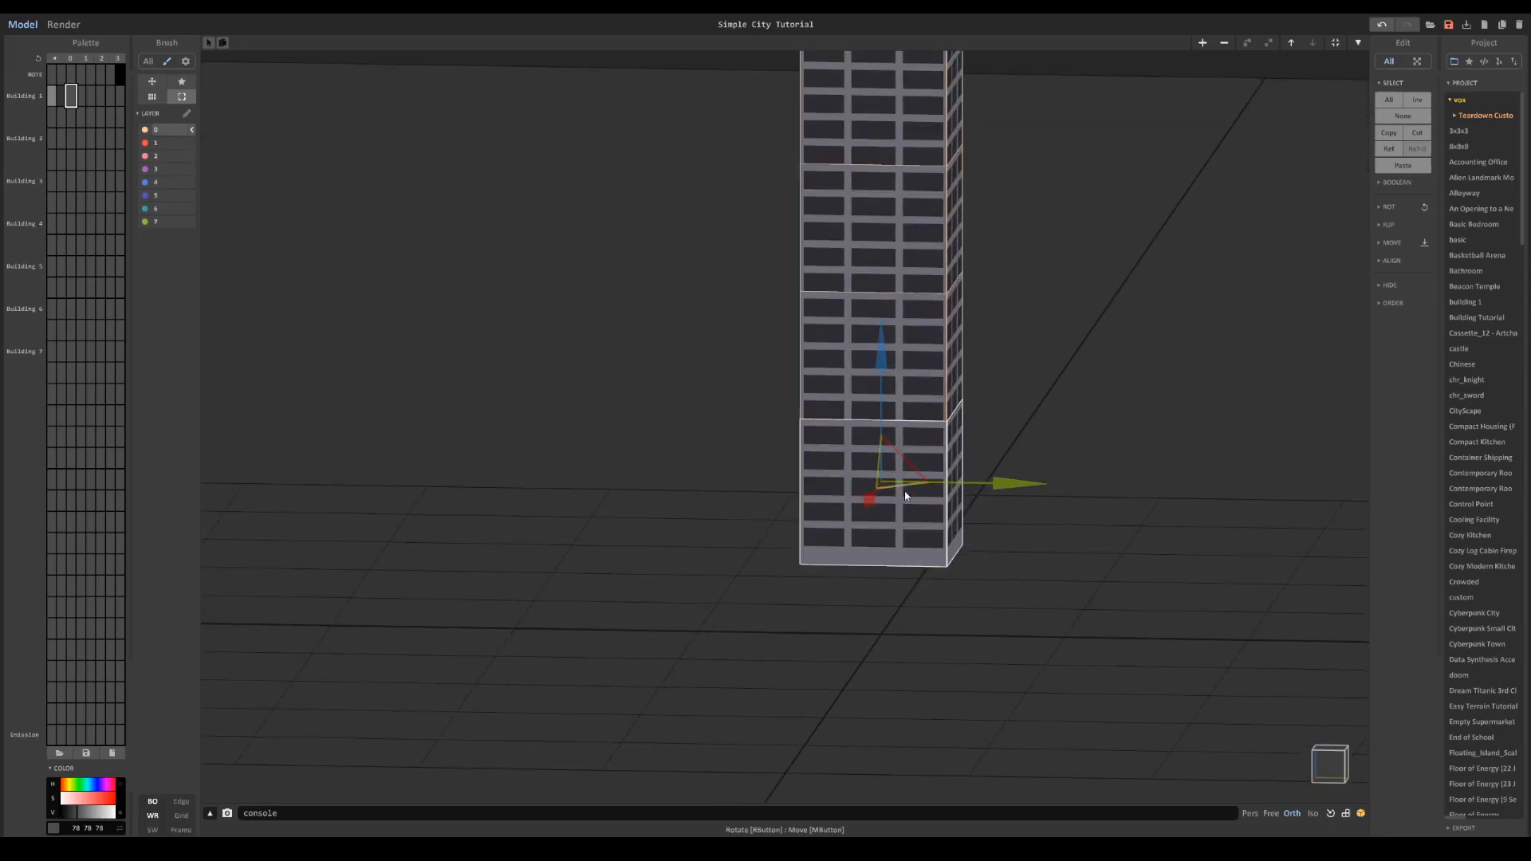
drag(882, 373, 895, 415)
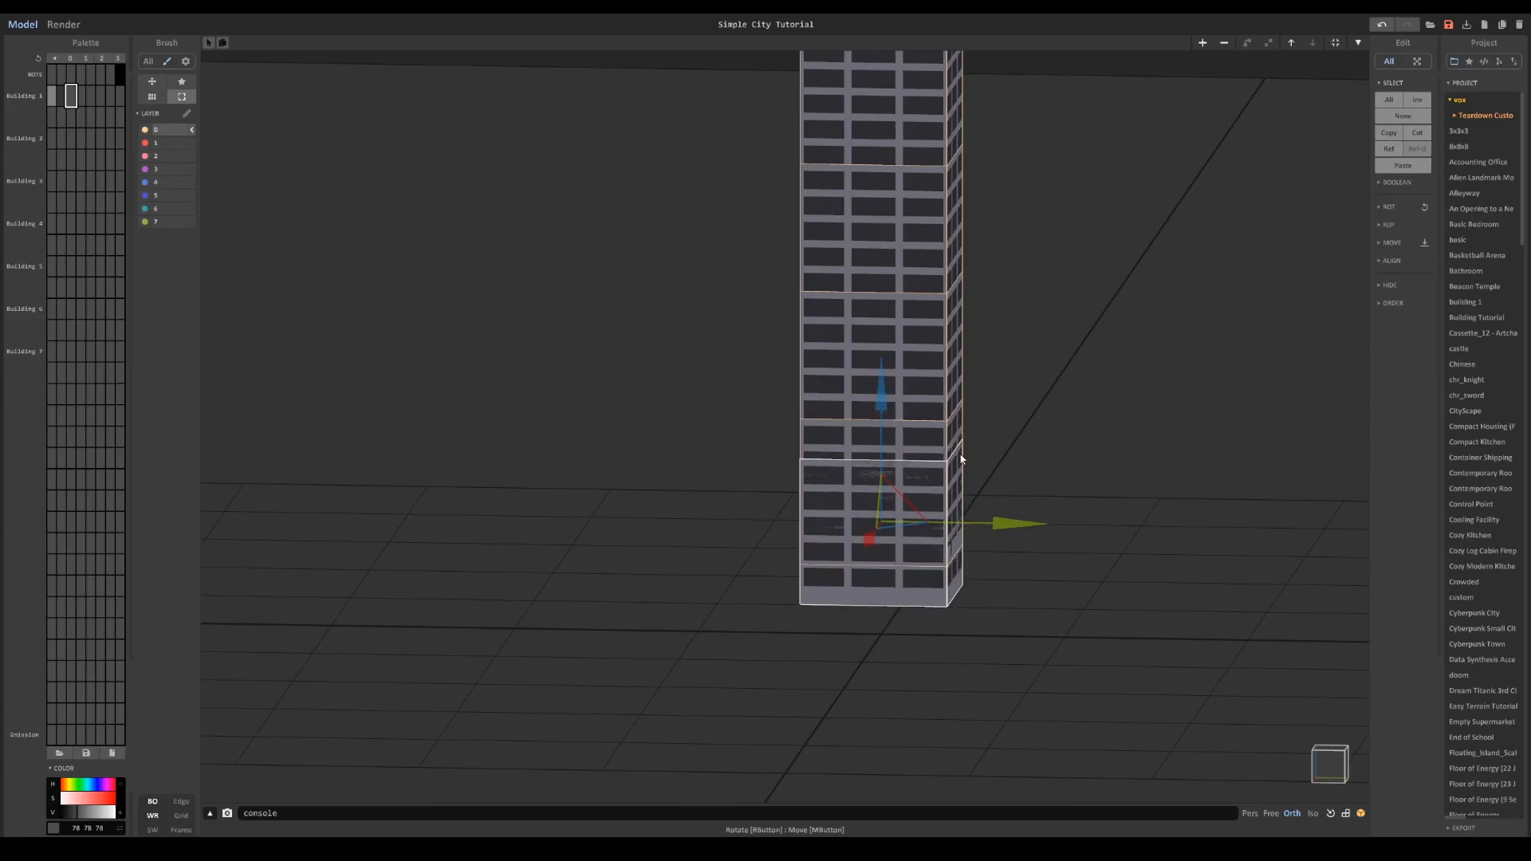
drag(970, 461, 965, 500)
Step: Cut off the overlapping upper part of the lowered section and fit its size to a height of 22 voxels
scroll(872, 588, up, 4)
middle_drag(873, 588, 924, 461)
key(Tab)
right_drag(924, 460, 1212, 89)
click(1238, 44)
right_drag(1146, 307, 1085, 368)
drag(942, 361, 957, 464)
click(1337, 42)
click(1239, 43)
Step: Fill the base section's dark windows with the first Building 1 colour, light grey, using Region Replace
mouse_move(1088, 394)
right_down()
mouse_move(892, 447)
mouse_move(813, 435)
right_up()
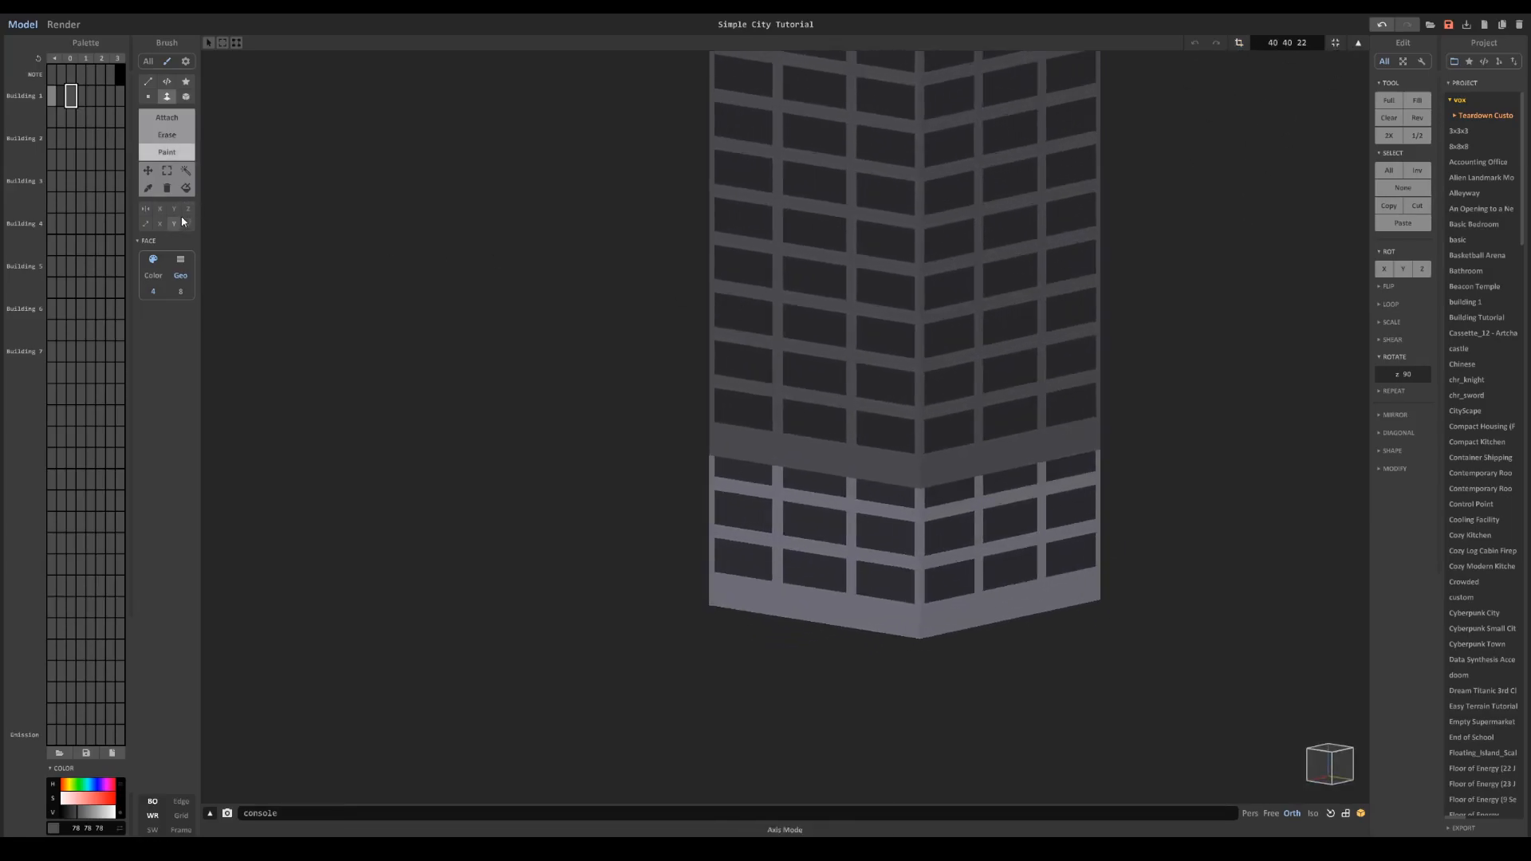
click(51, 96)
click(186, 187)
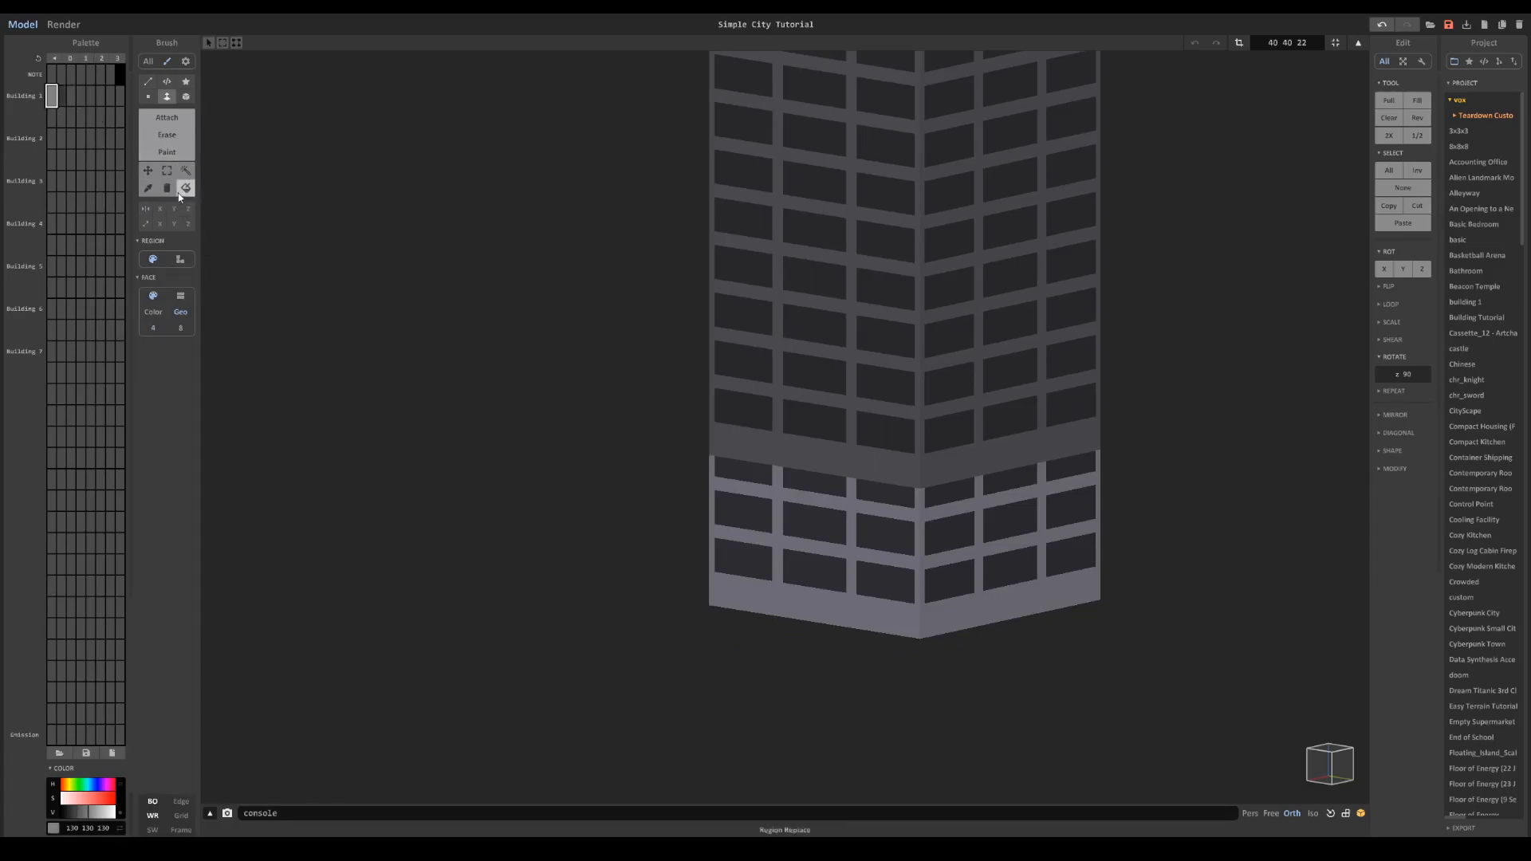
click(811, 484)
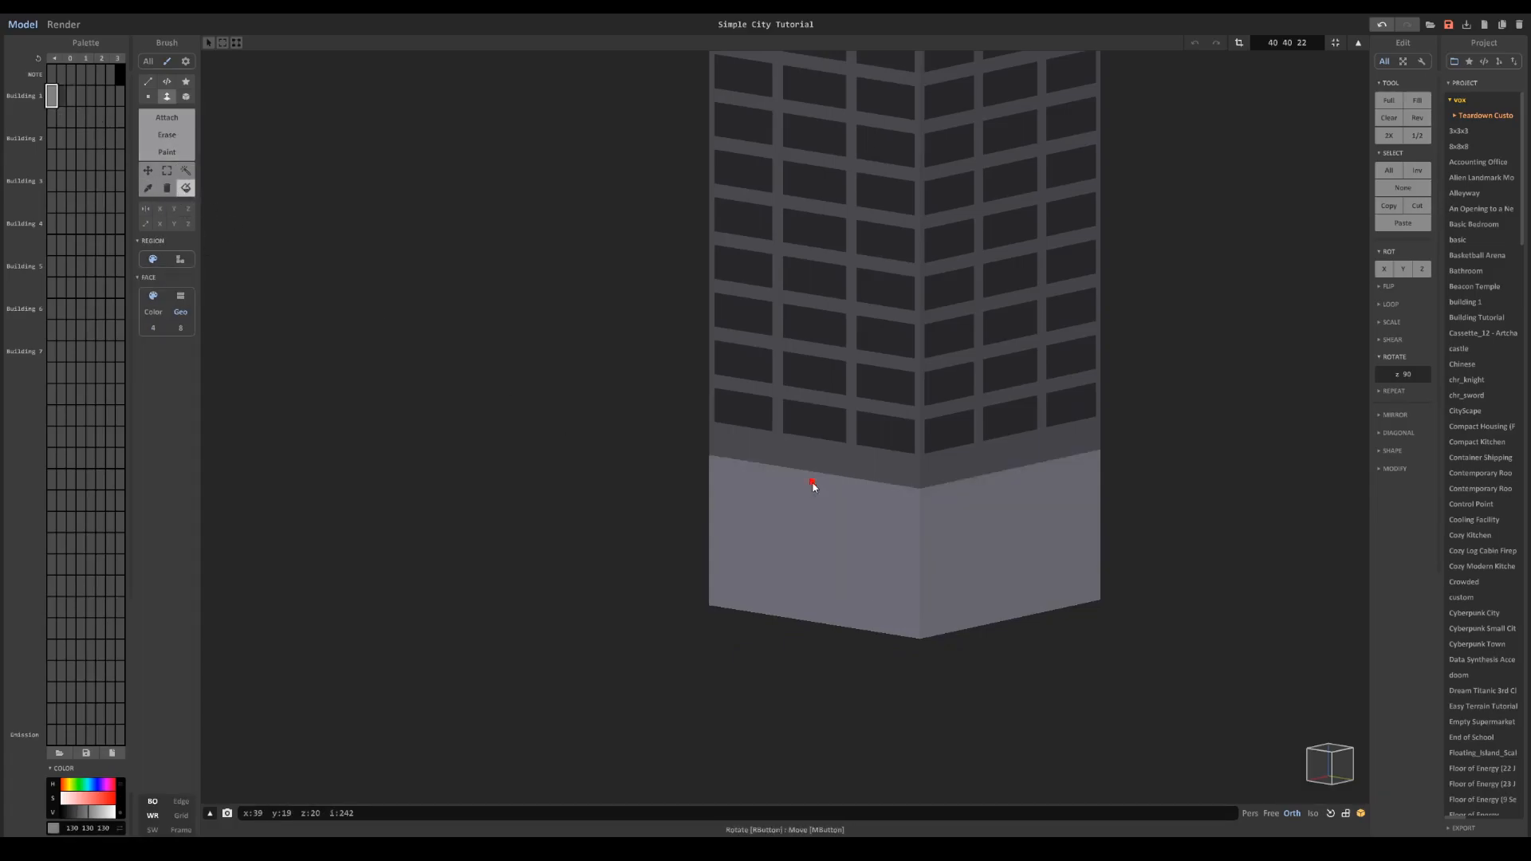
Step: Paint three tall dark ground-floor windows separated by thin pillars on one base facade, with X and Y mirroring enabled
scroll(910, 424, up, 3)
right_drag(670, 300, 746, 294)
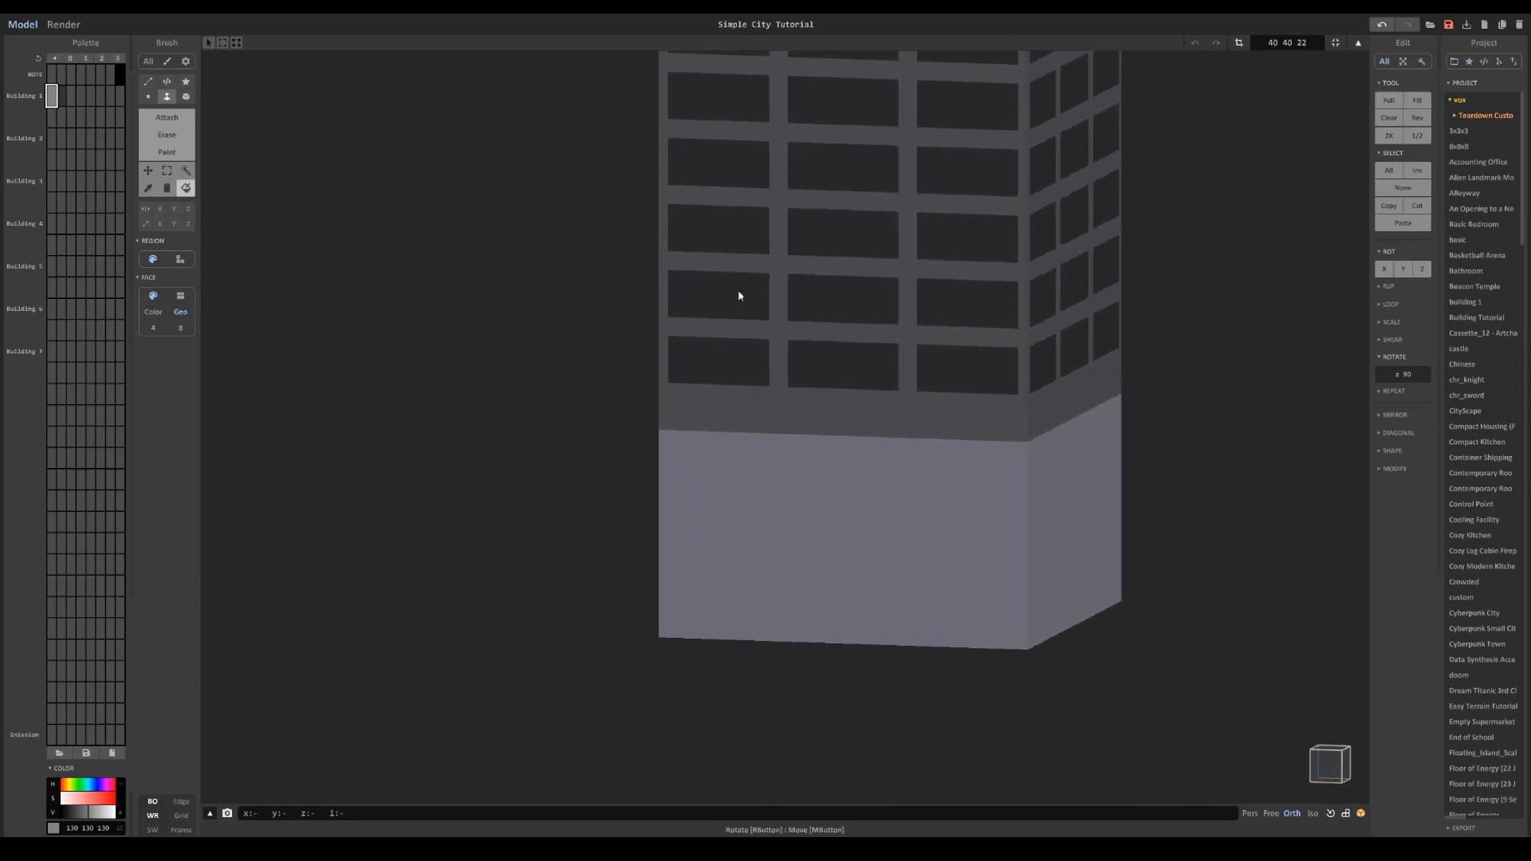
click(188, 139)
click(61, 95)
scroll(424, 275, up, 1)
click(174, 210)
click(160, 210)
drag(668, 515, 769, 664)
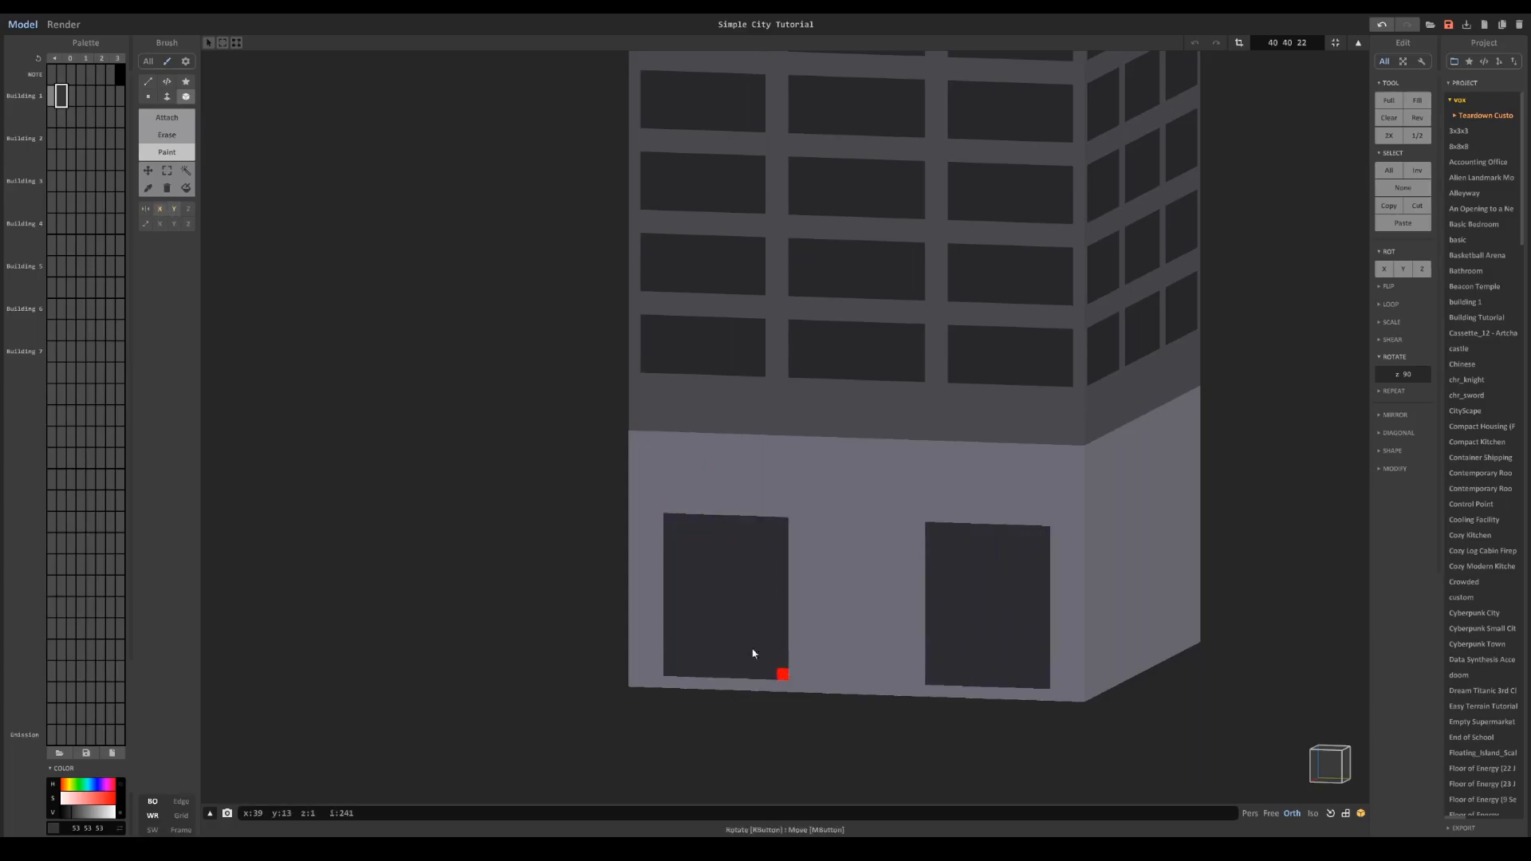
key(ctrl+z)
drag(649, 572, 749, 685)
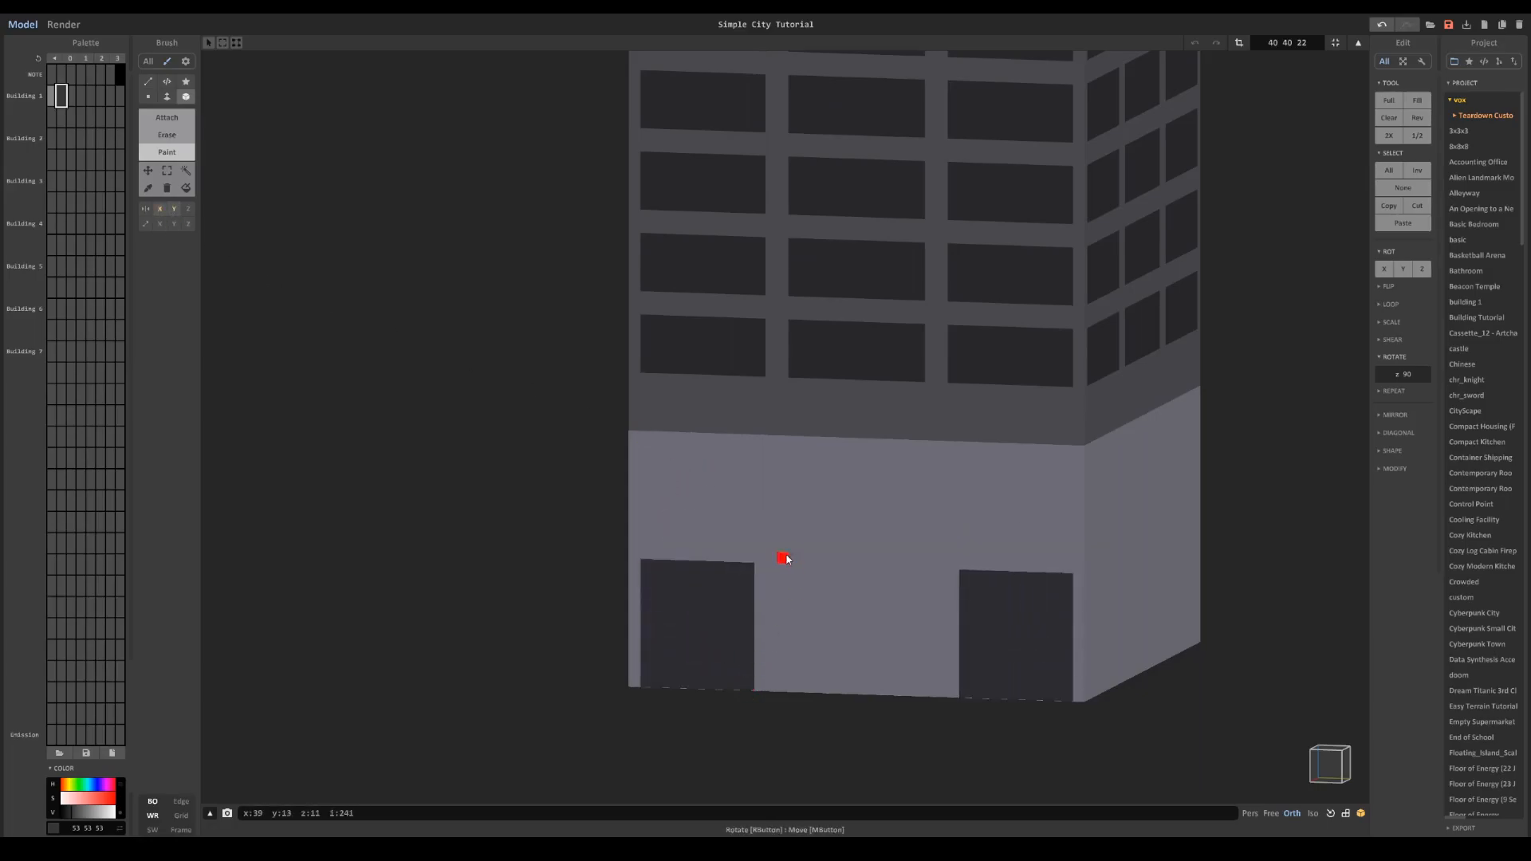
drag(774, 574, 852, 696)
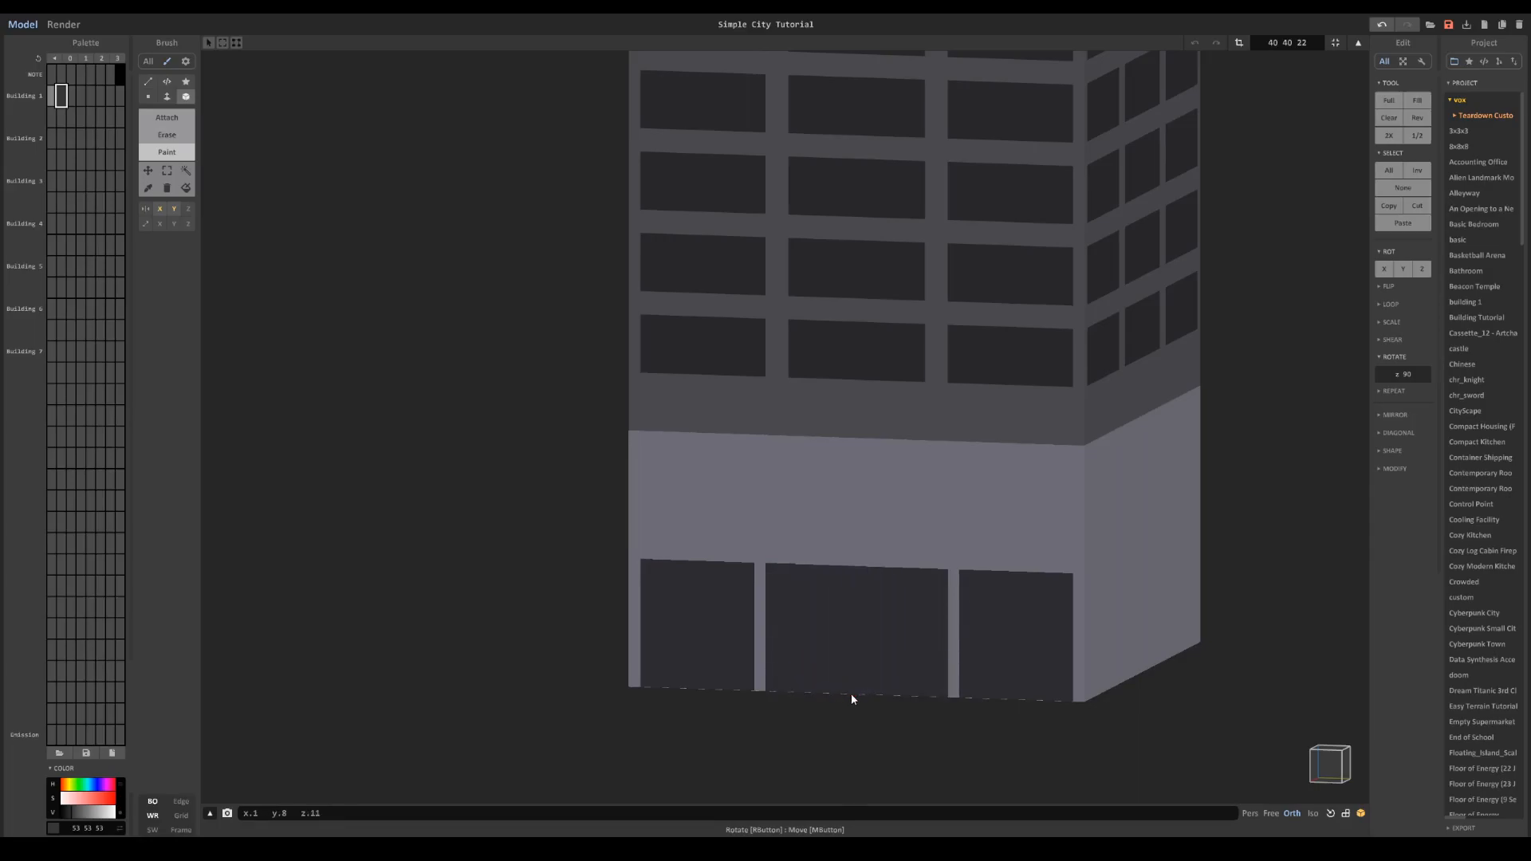
Step: Paint the same three tall dark ground-floor windows on the adjacent base facade
right_drag(919, 643, 726, 536)
drag(731, 528, 787, 607)
right_drag(788, 608, 801, 520)
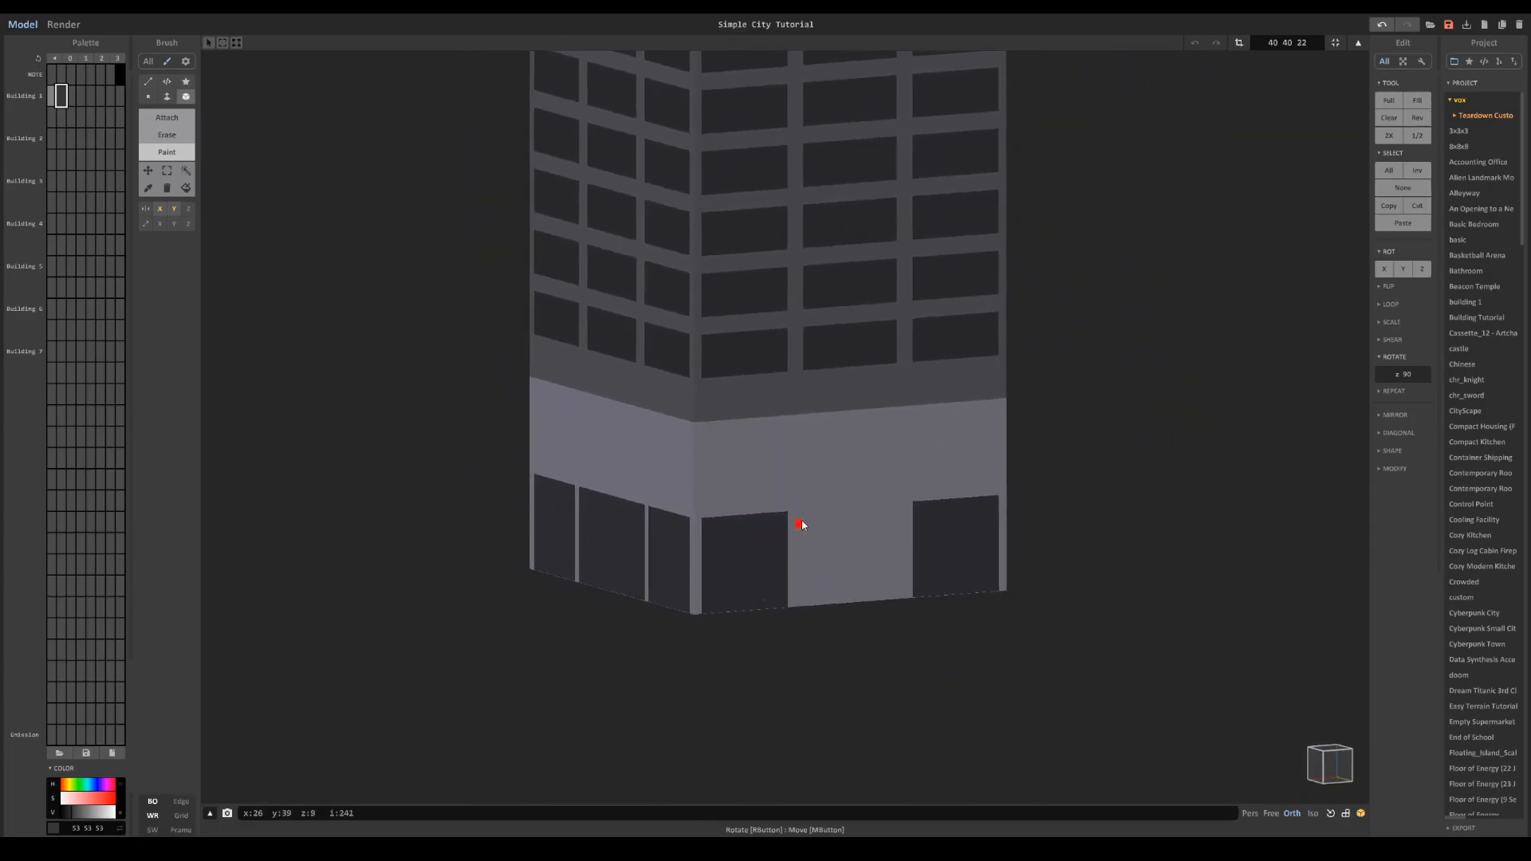
drag(803, 522, 869, 596)
right_drag(870, 598, 711, 448)
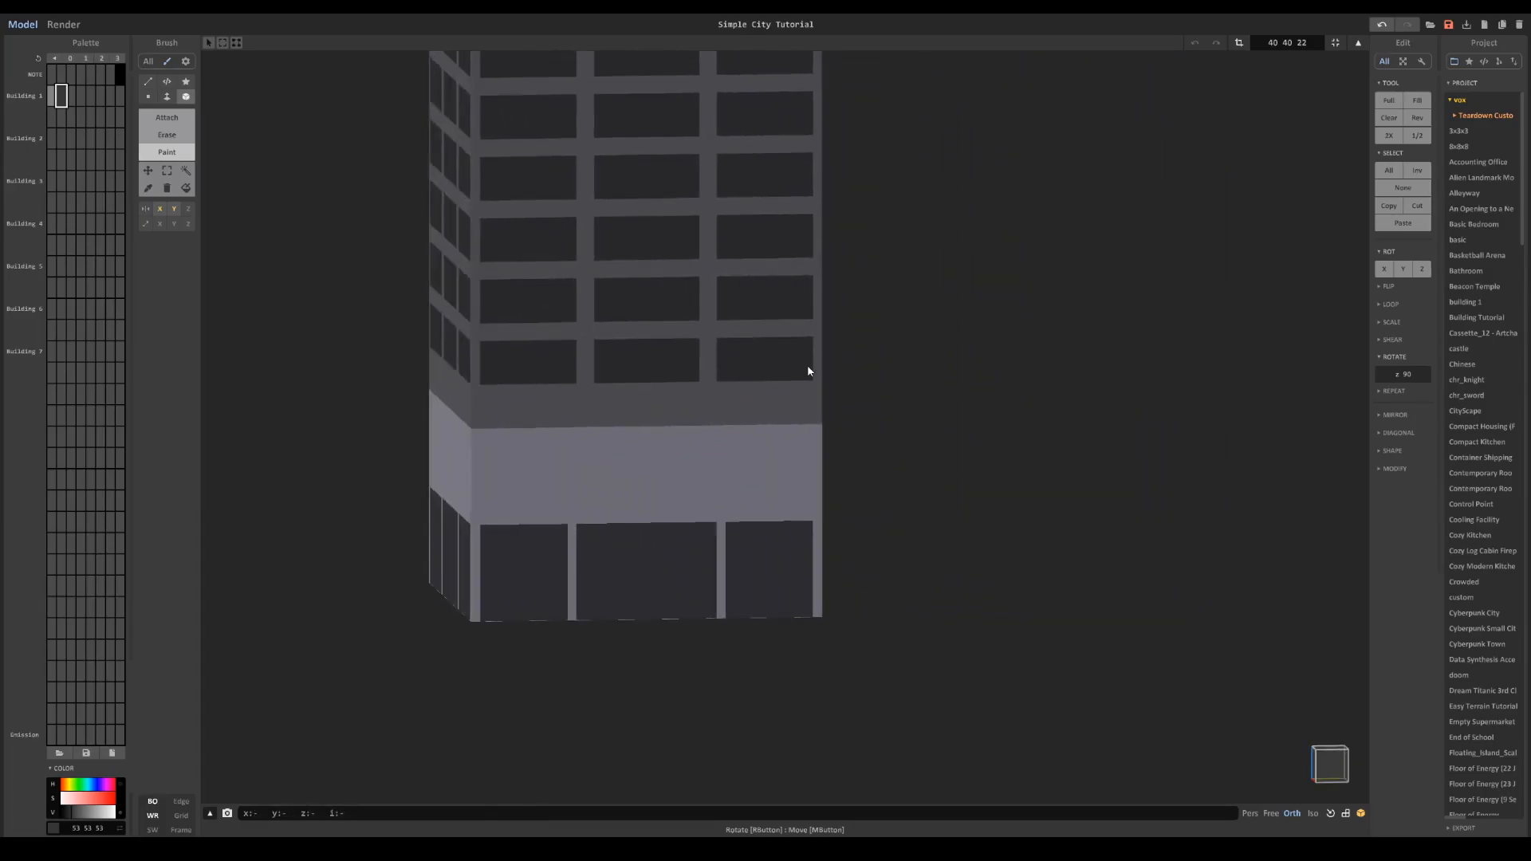
Step: Select the section above the base and paint dark window strips in its plain lower band on the first facade
key(Tab)
middle_drag(710, 418, 815, 341)
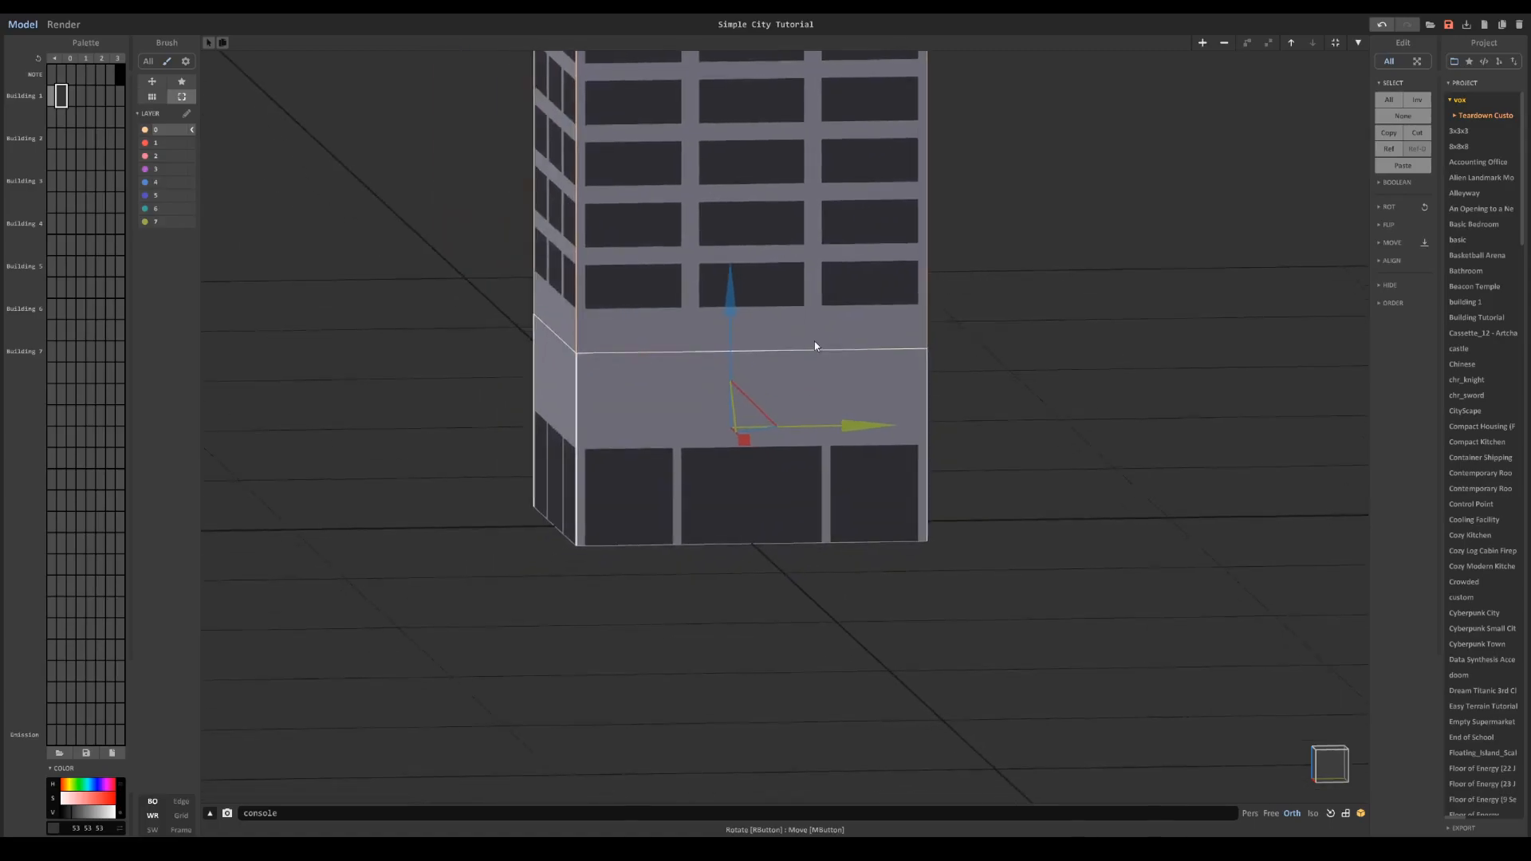
click(702, 319)
key(Tab)
scroll(668, 315, up, 3)
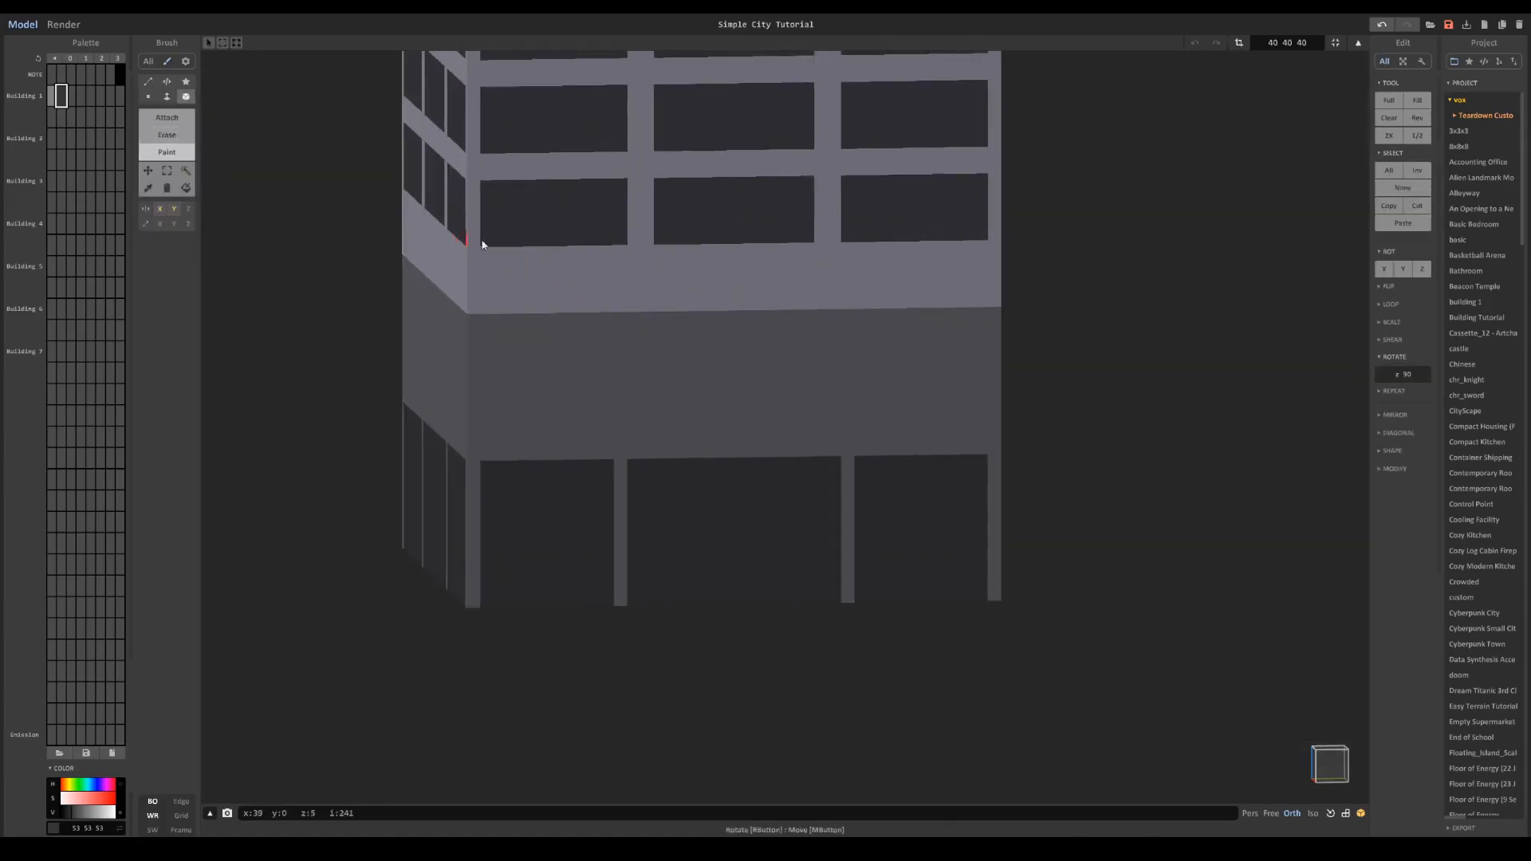
mouse_move(490, 286)
mouse_down()
mouse_move(611, 308)
mouse_move(681, 284)
mouse_move(812, 315)
mouse_move(729, 324)
mouse_up()
Step: Continue those windows down into the base section and paint a second dark window row beneath them on the same facade
key(Tab)
click(820, 323)
key(Tab)
drag(859, 323, 994, 313)
mouse_move(519, 315)
mouse_down()
mouse_move(489, 321)
mouse_move(977, 330)
mouse_move(850, 422)
mouse_up()
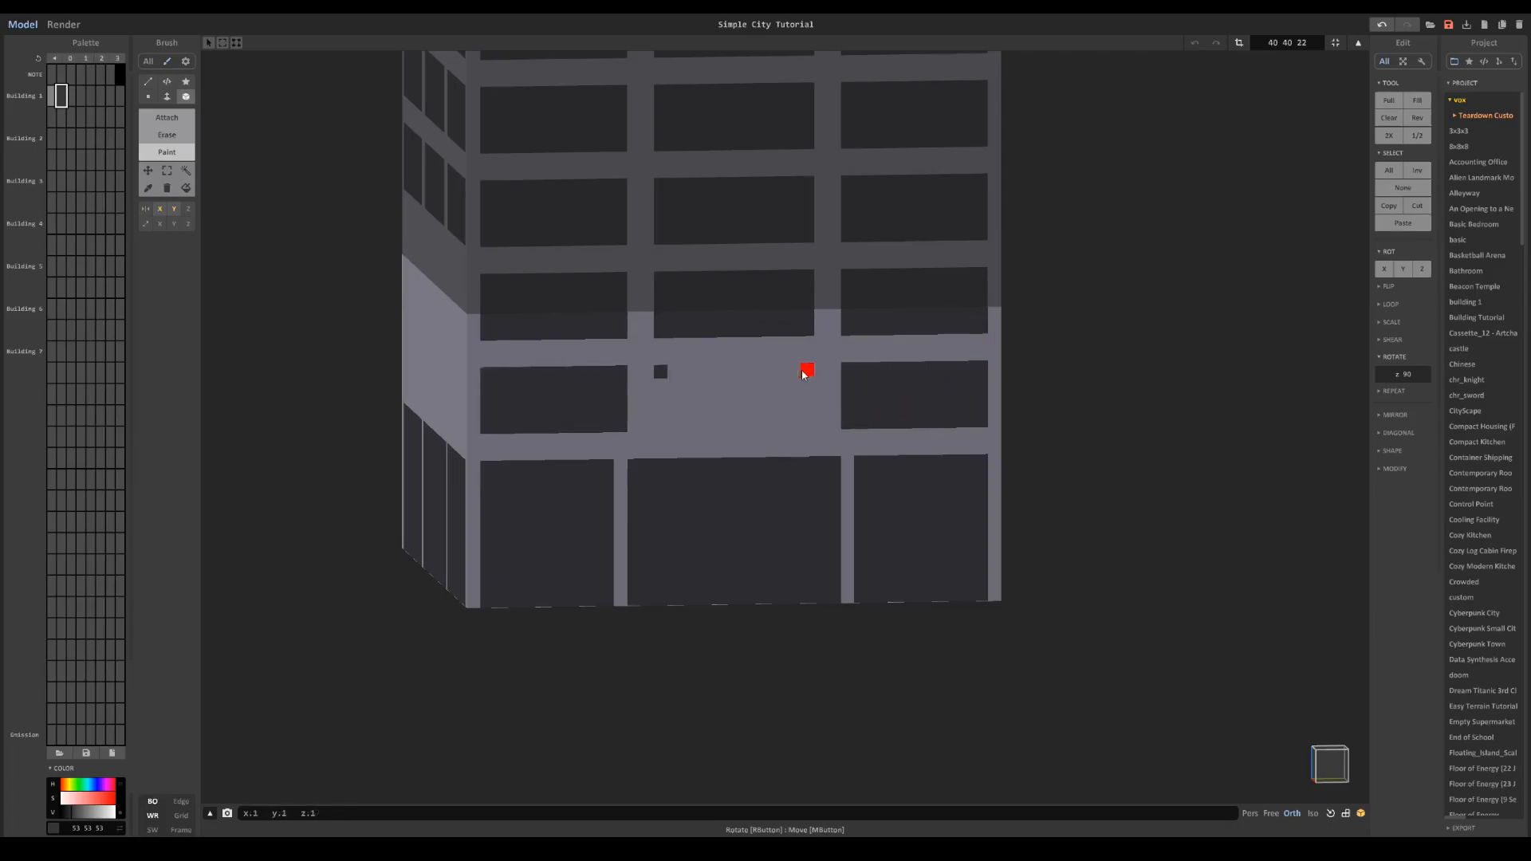
drag(807, 372, 666, 427)
Step: Paint the matching upper window strips and second dark window row on the base section's adjacent facade
mouse_move(666, 426)
right_down()
mouse_move(557, 424)
mouse_move(697, 365)
right_up()
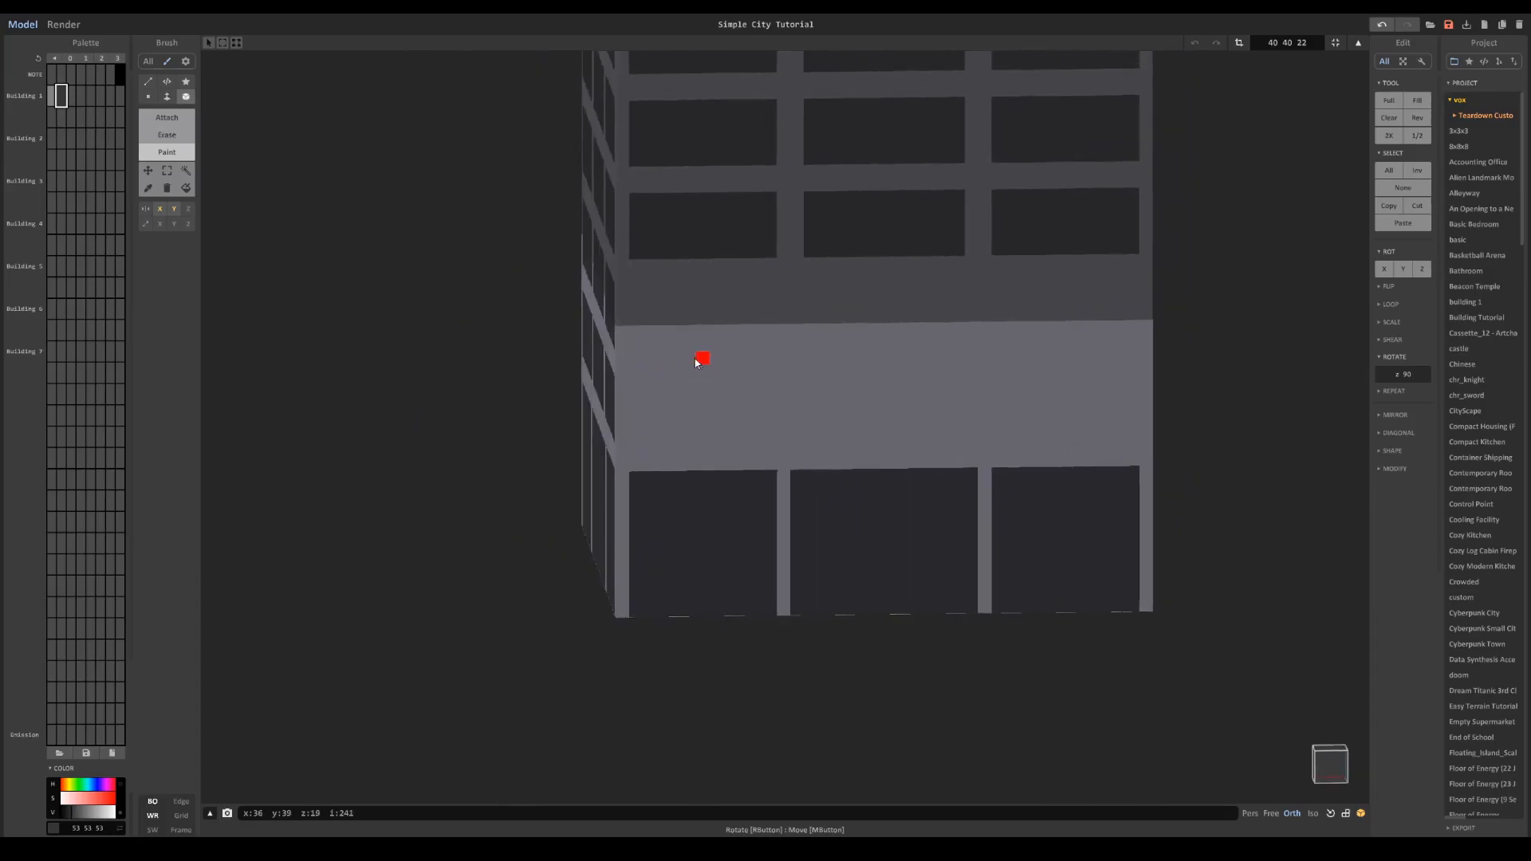
mouse_move(644, 335)
mouse_down()
mouse_move(935, 347)
mouse_move(837, 420)
mouse_move(833, 447)
mouse_move(837, 428)
mouse_up()
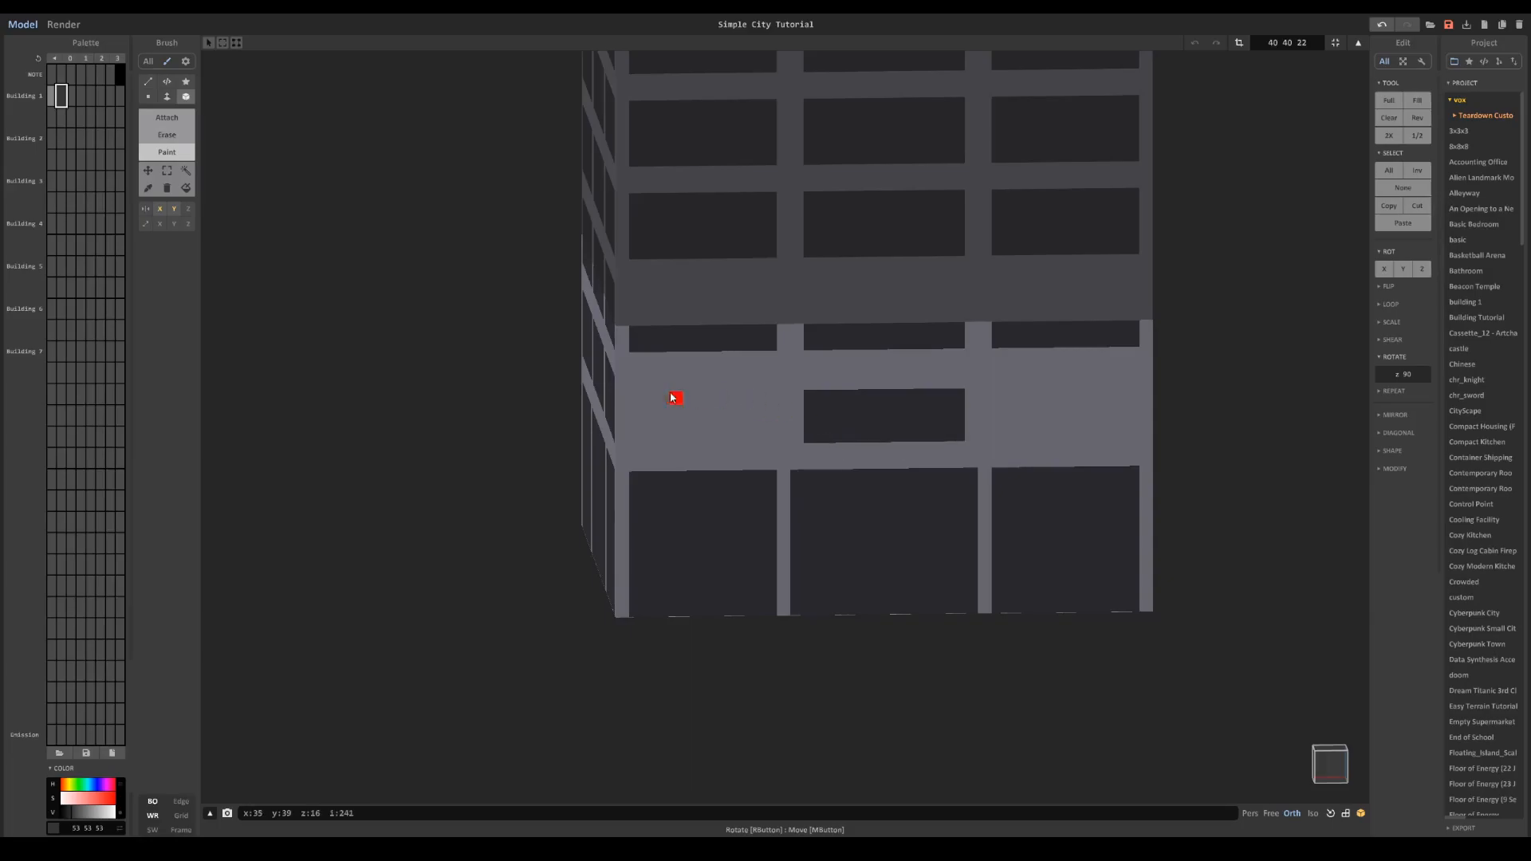
drag(648, 387, 755, 437)
right_drag(755, 438, 696, 394)
drag(698, 390, 814, 440)
drag(862, 388, 1039, 423)
right_drag(1034, 425, 830, 427)
Step: Shift the ground-floor pillars on the first facade inward to line up with the window dividers above, repainting light and dark grey
scroll(851, 431, down, 4)
scroll(807, 475, up, 3)
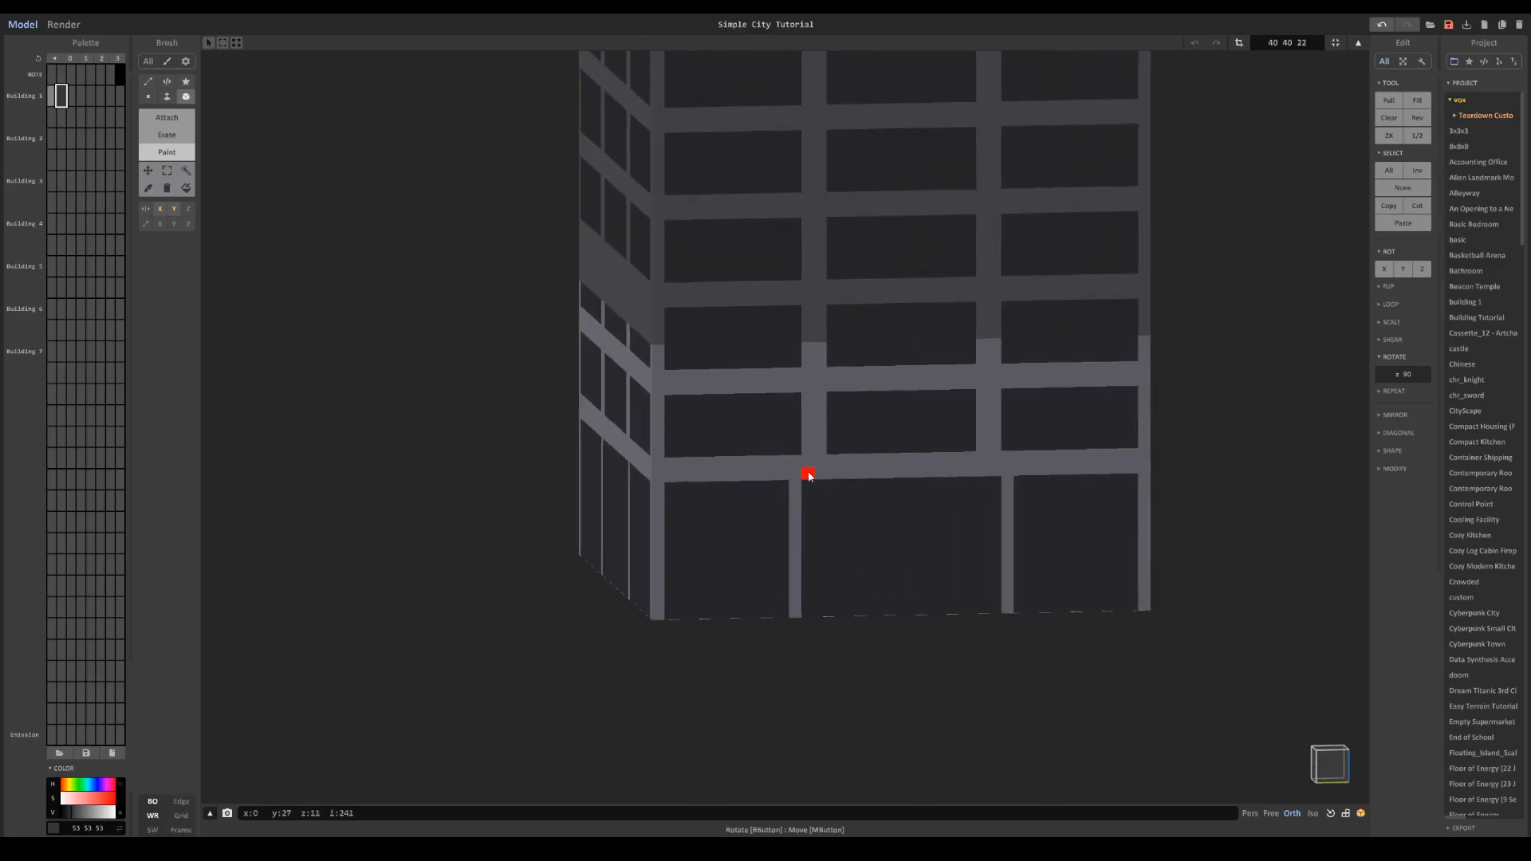
drag(811, 478, 821, 611)
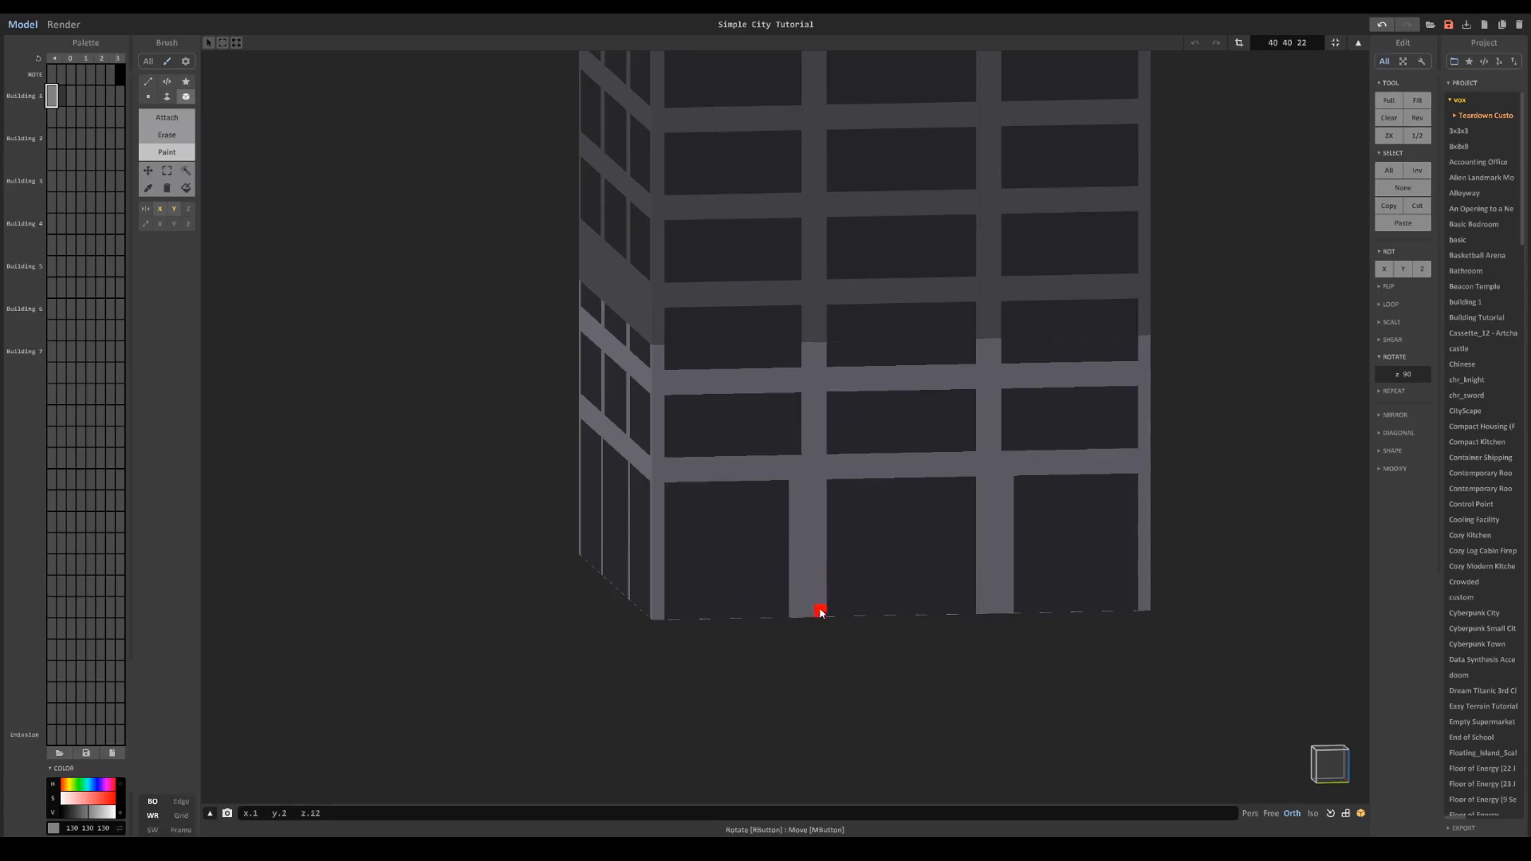
alt+click(773, 526)
drag(794, 485, 795, 611)
Step: Align the ground-floor pillars on the adjacent facade with the window dividers above using the light grey wall colour
right_drag(783, 597, 981, 474)
alt+click(956, 429)
drag(937, 447, 933, 605)
key(ctrl+z)
drag(946, 447, 945, 586)
Step: Select the section above the base and paint dark window strips across its plain lower band on the adjacent facade
right_drag(966, 526, 784, 447)
key(Tab)
click(750, 380)
key(Tab)
middle_drag(729, 385, 704, 421)
scroll(704, 421, up, 5)
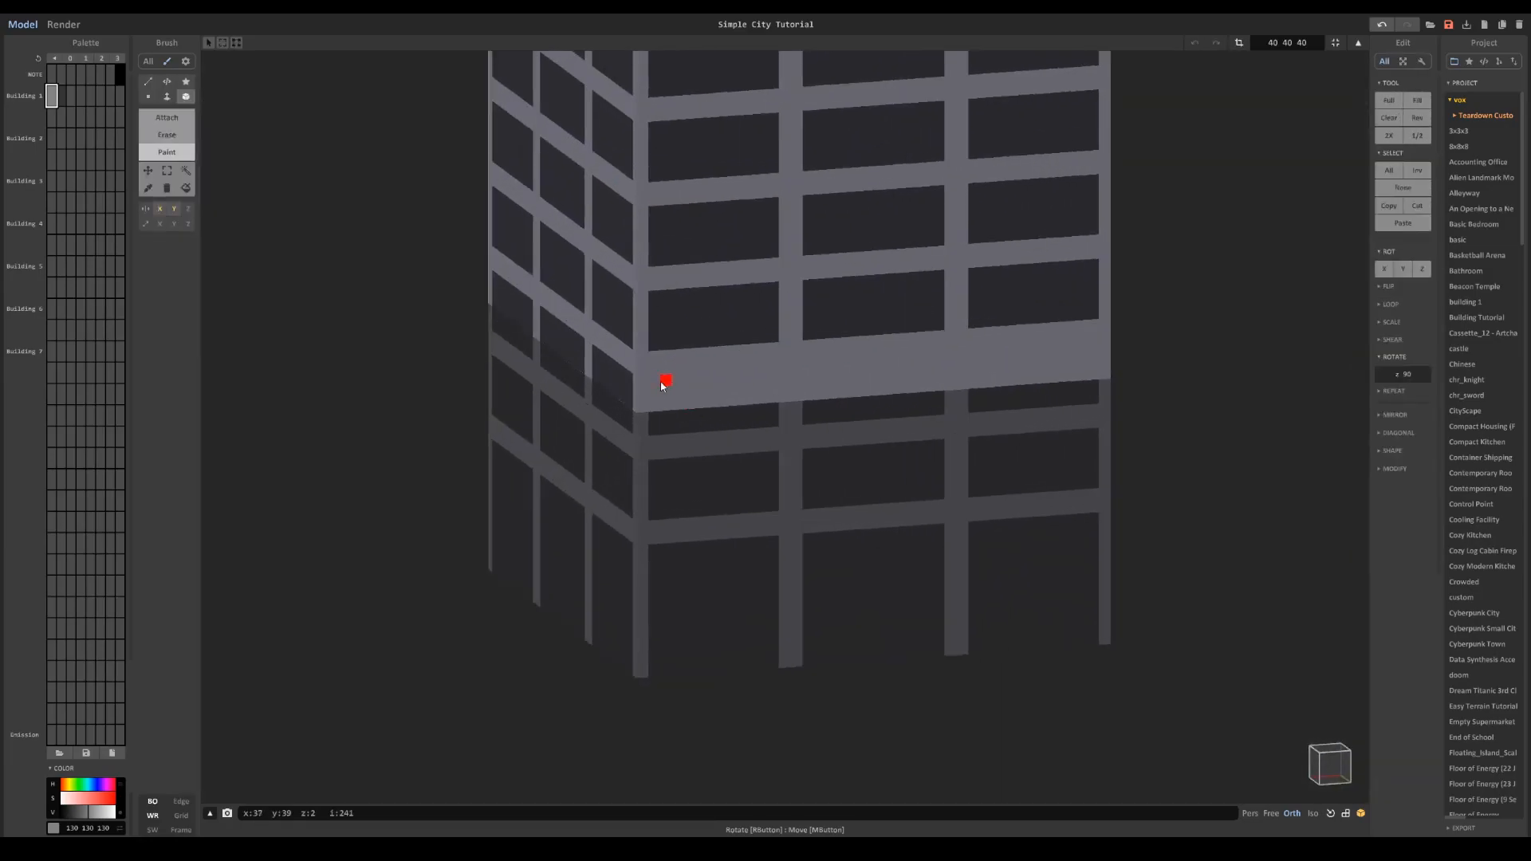
alt+click(697, 313)
mouse_move(655, 381)
mouse_down()
mouse_move(772, 403)
mouse_move(916, 386)
mouse_up()
Step: Make a middle window section the active one and render the whole tower
scroll(941, 386, down, 5)
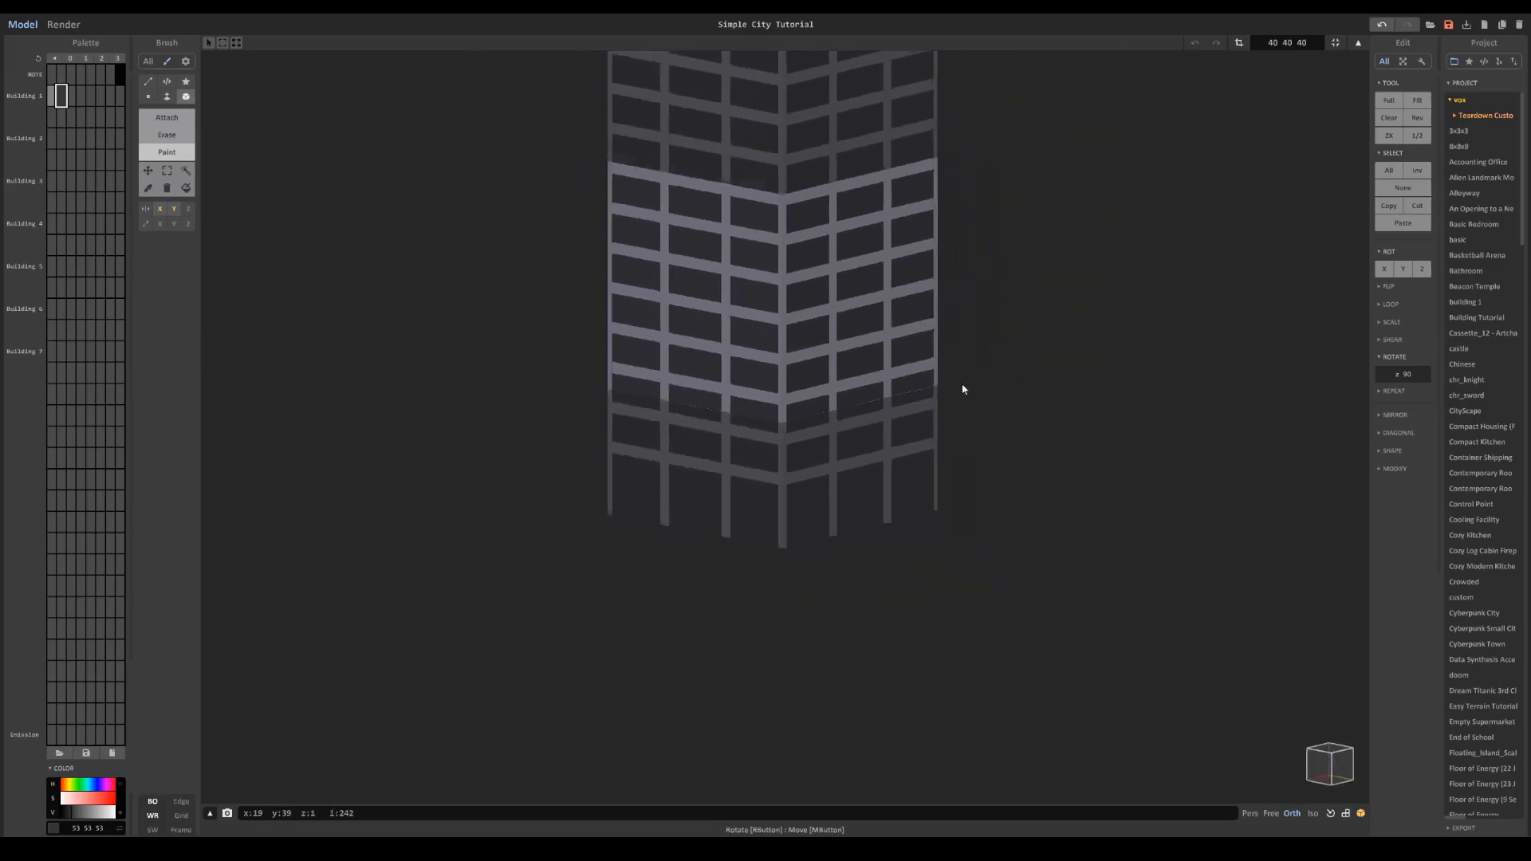
key(Tab)
click(782, 288)
key(Tab)
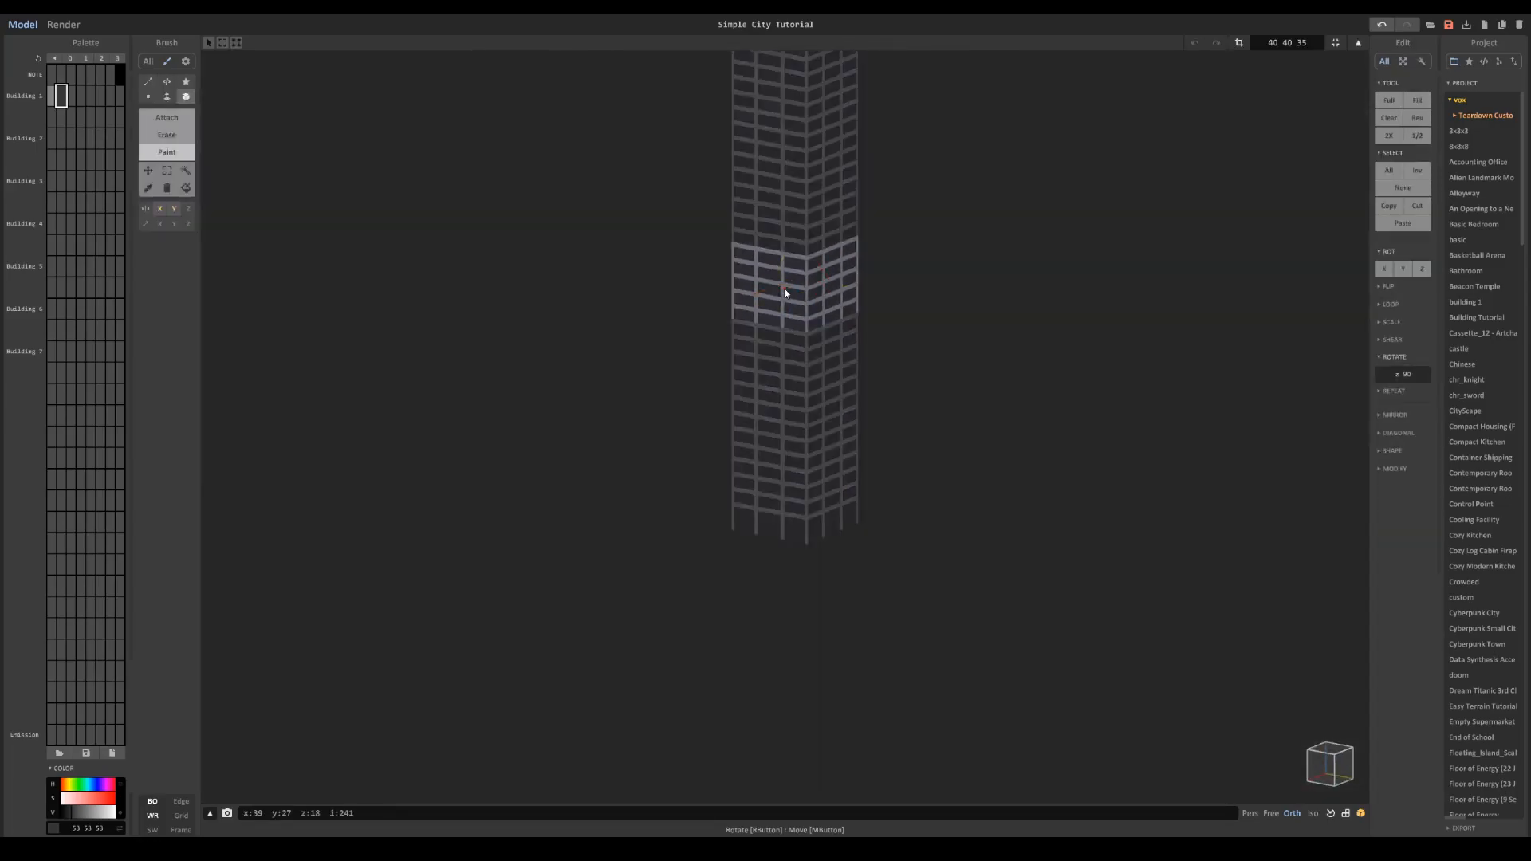
middle_drag(782, 288, 854, 440)
right_drag(890, 464, 801, 385)
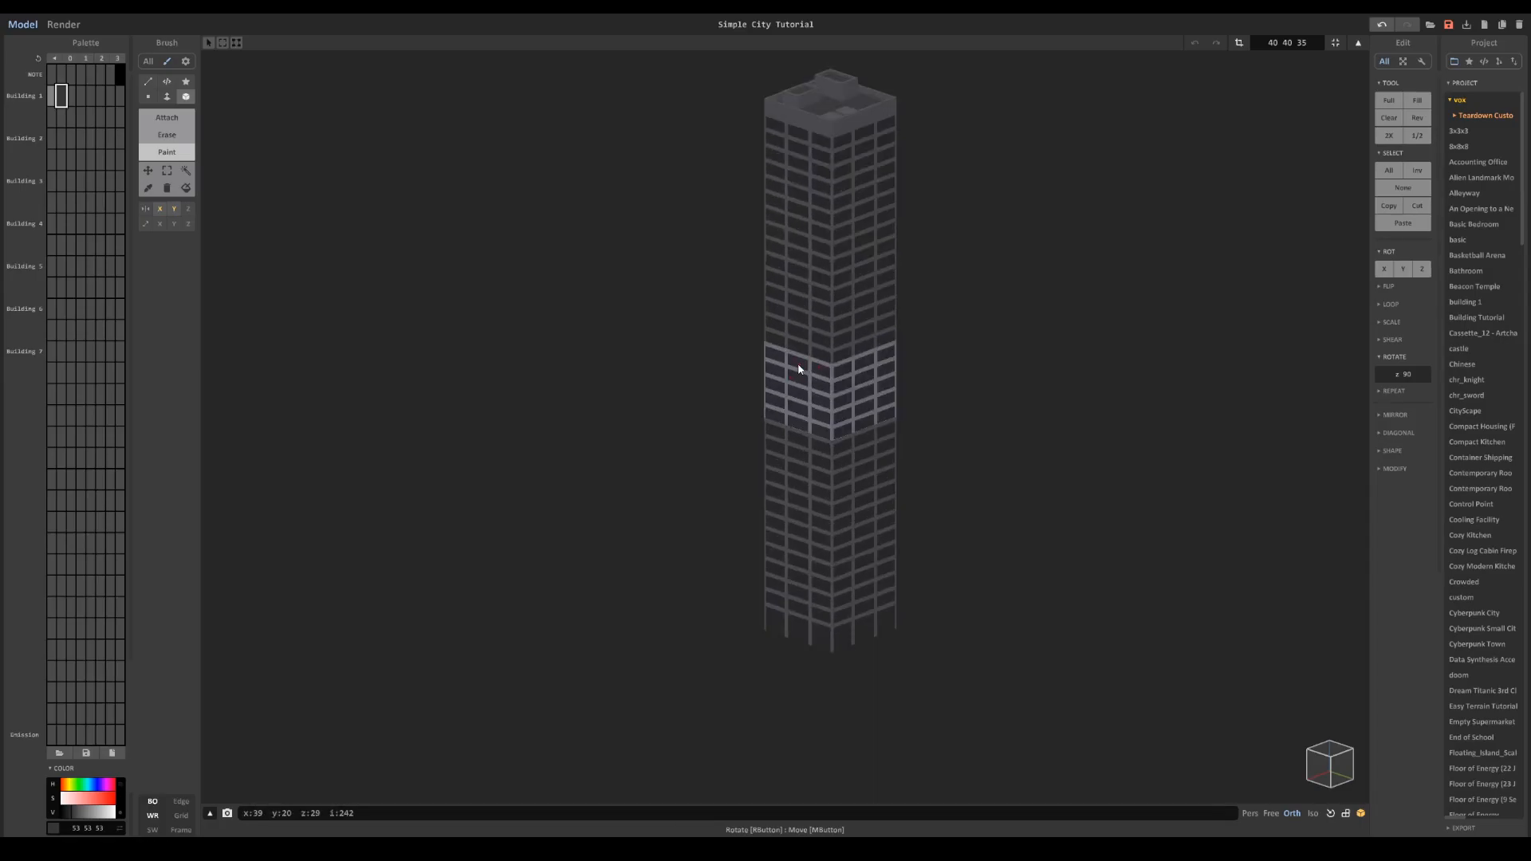
click(64, 25)
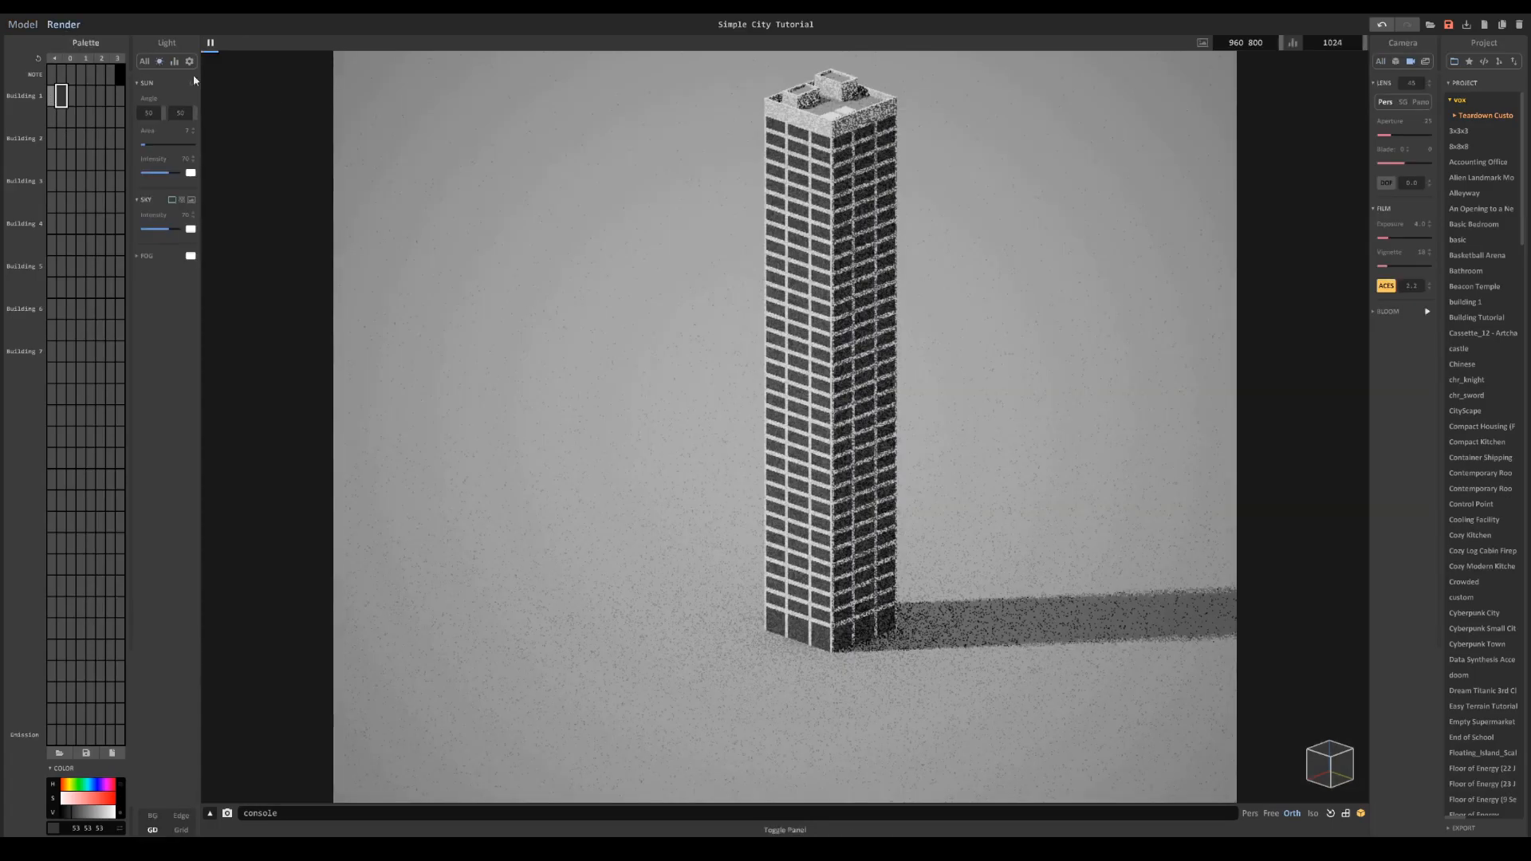
scroll(845, 286, down, 3)
Step: Assign the Glass material to the dark window colour, raising its IOR and reducing its roughness to a minimum
click(1396, 61)
click(1418, 115)
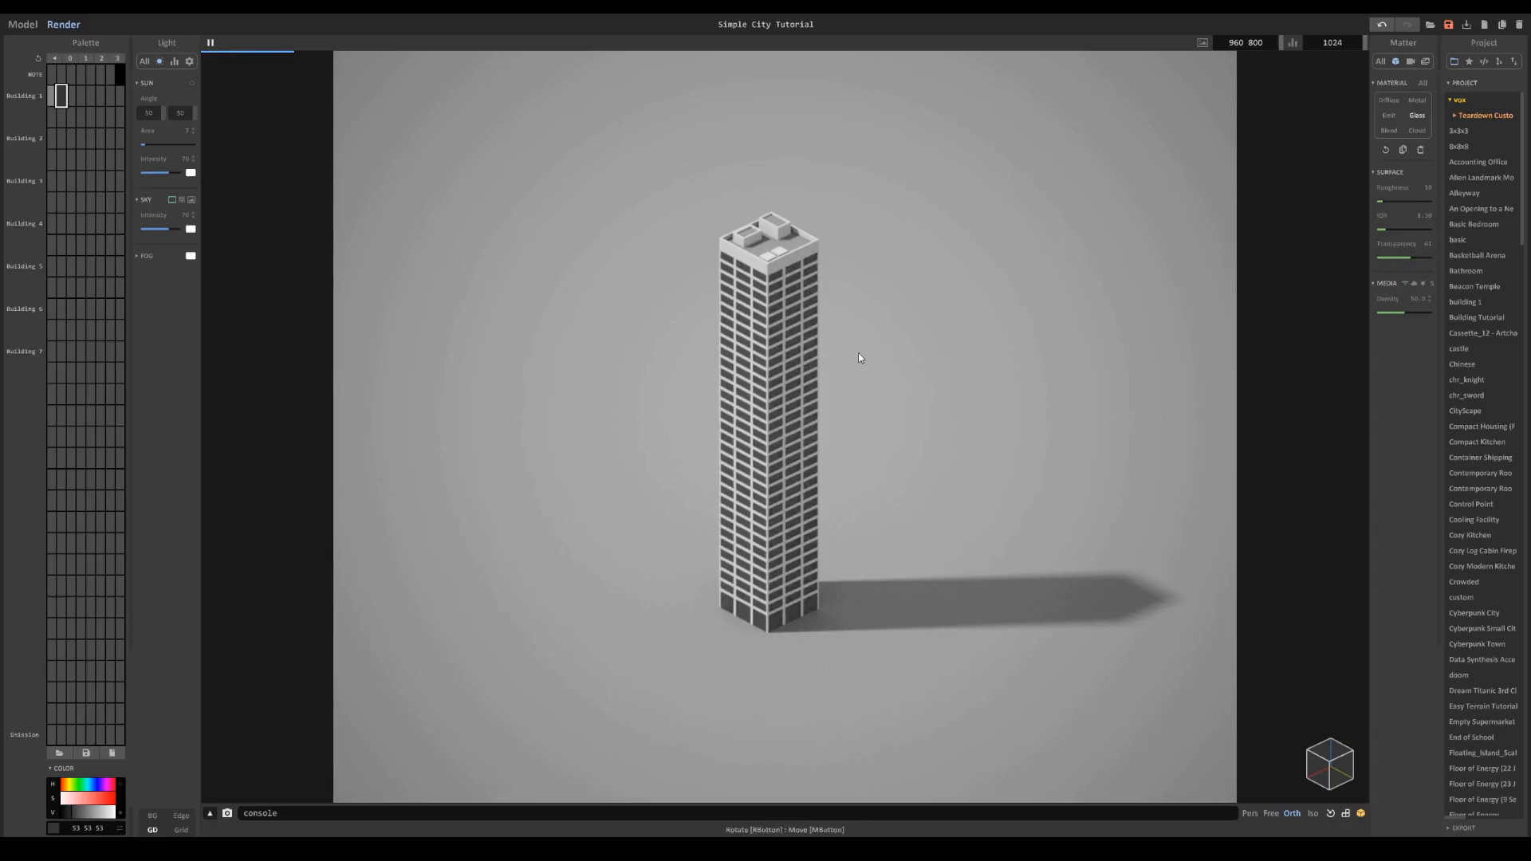
click(1407, 231)
click(1382, 206)
middle_drag(936, 397, 973, 386)
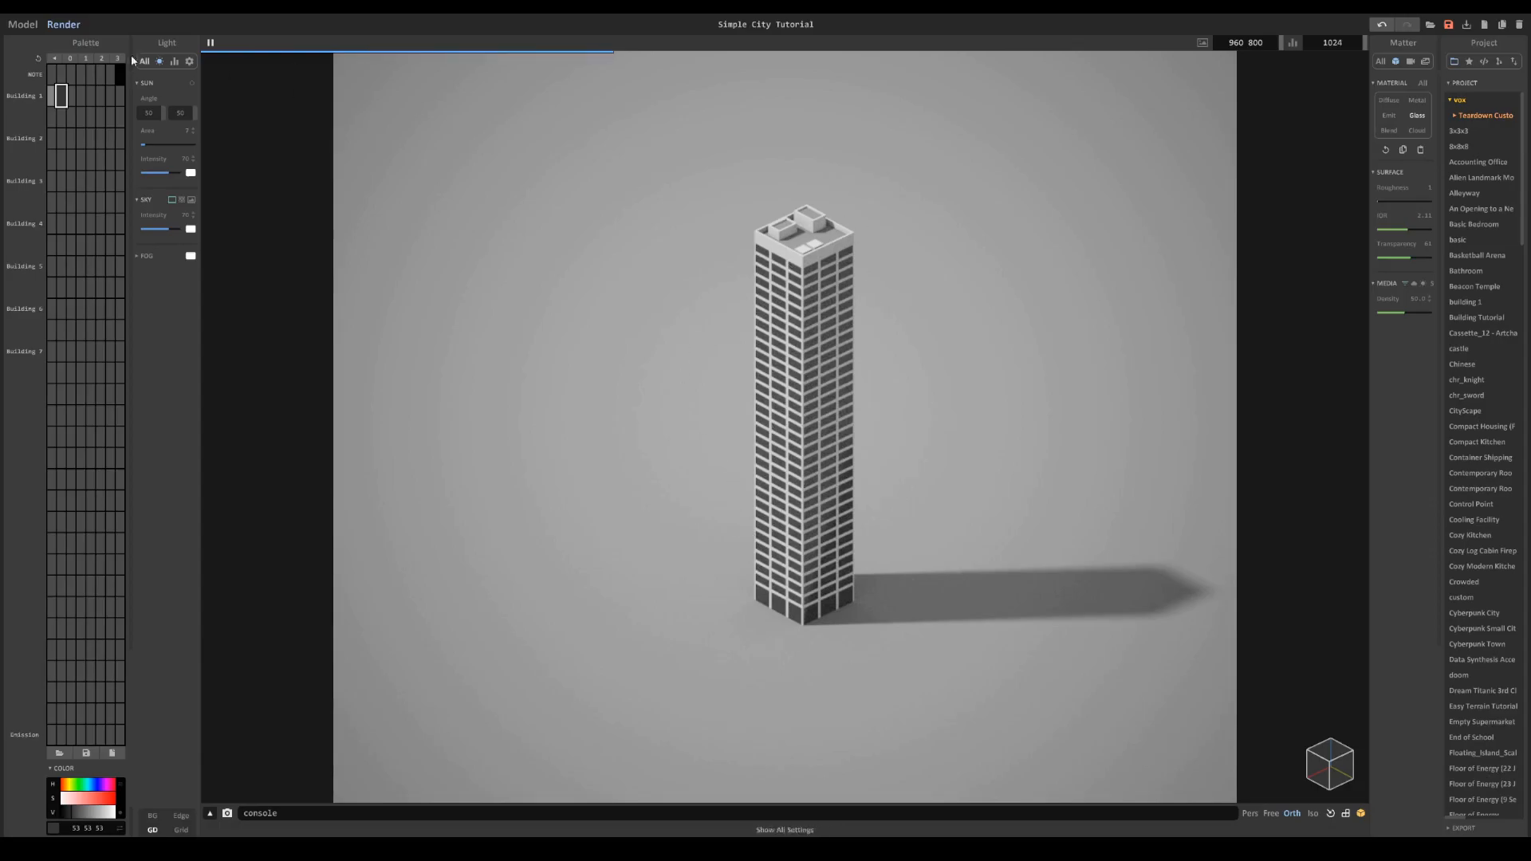
Step: Return to modelling, region-select the dark window voxels of the middle section, and delete them to leave recesses
click(32, 26)
scroll(936, 375, up, 5)
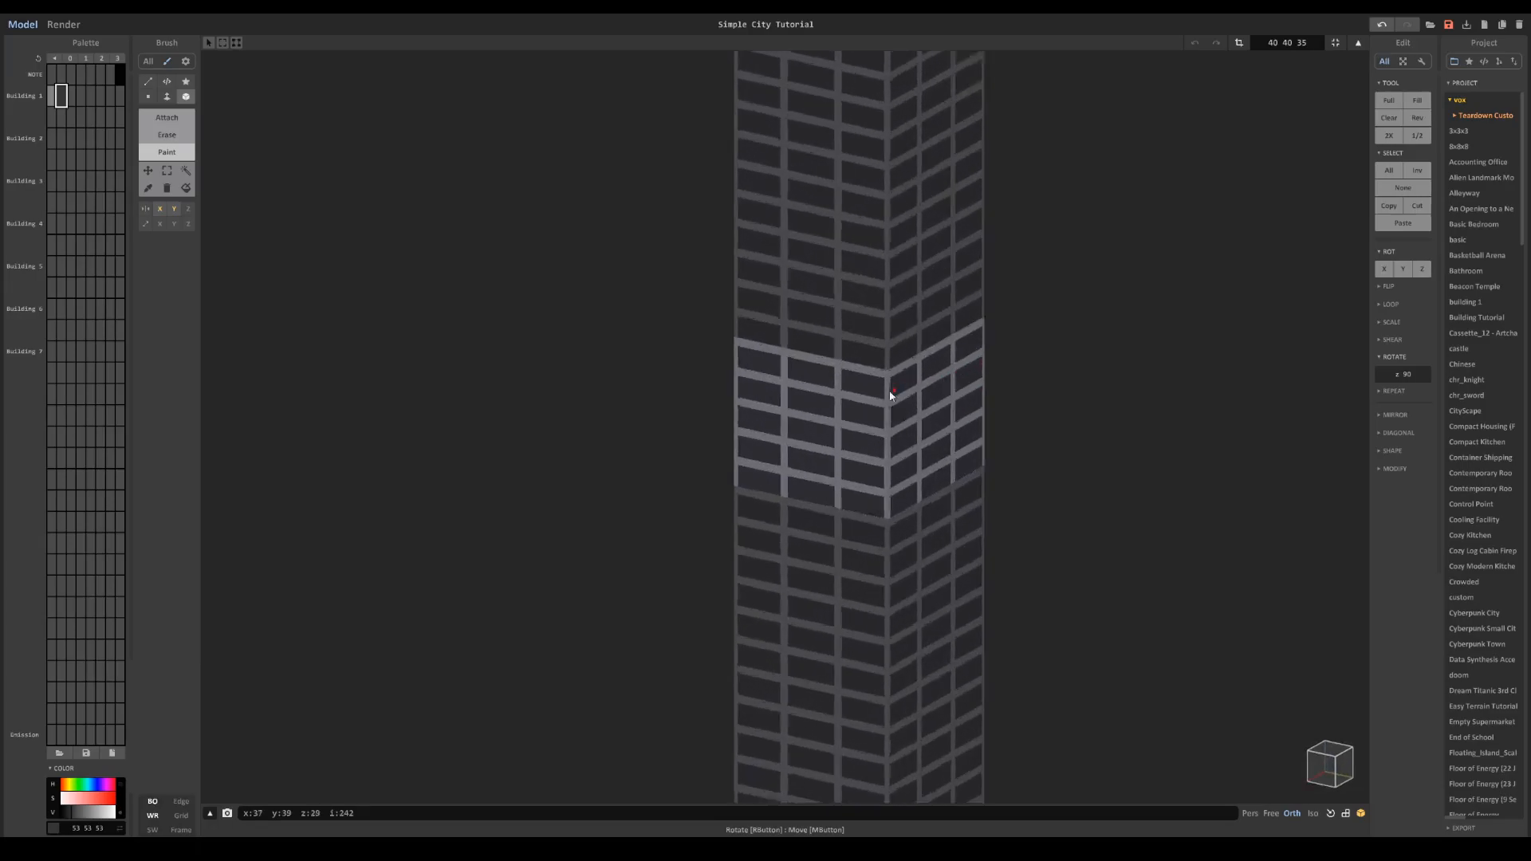
click(186, 171)
click(898, 384)
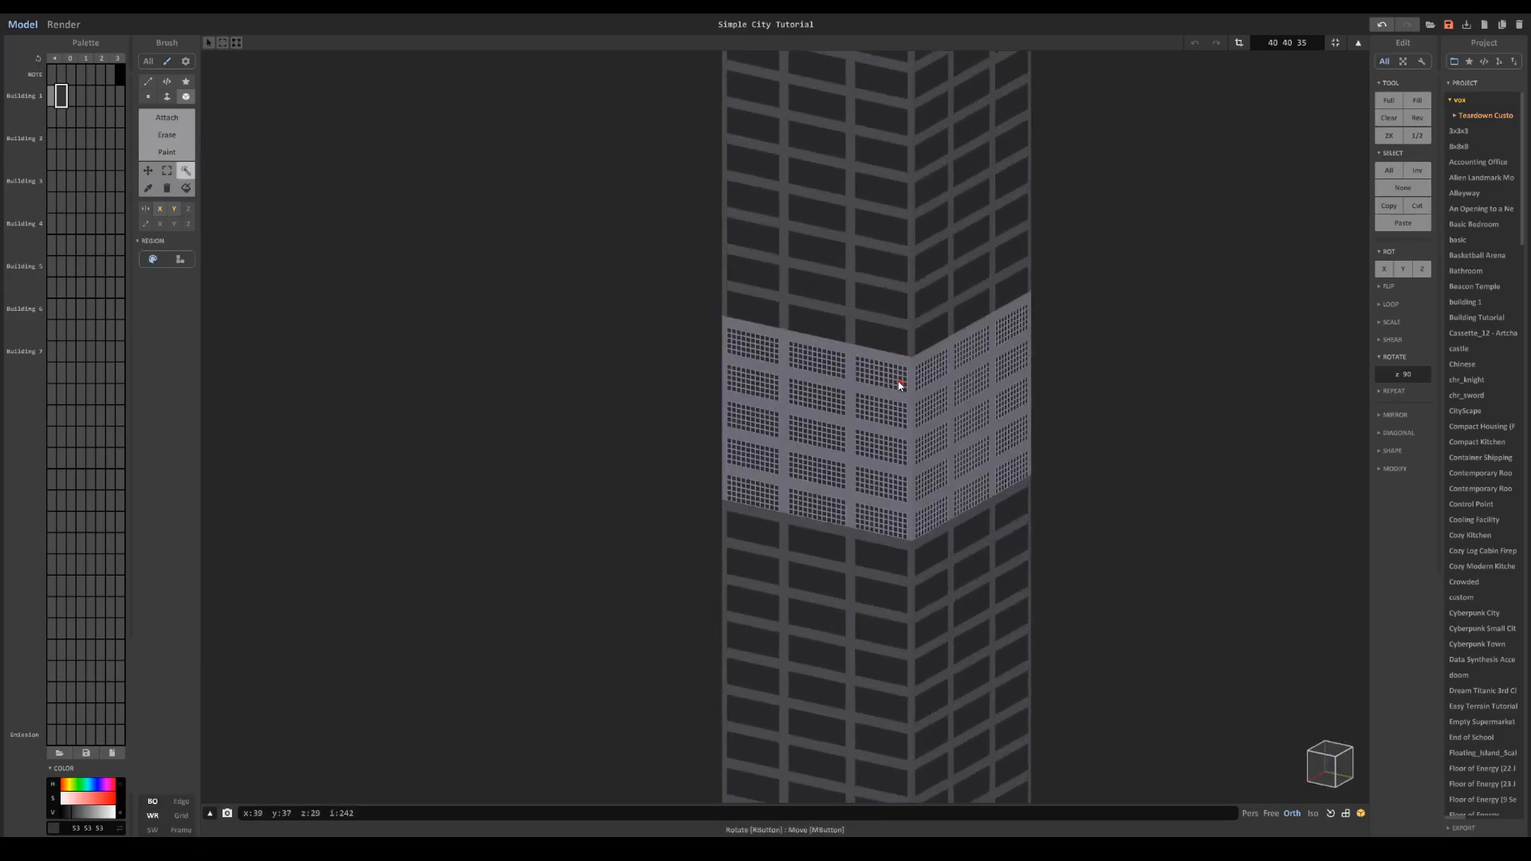
right_drag(782, 368, 847, 371)
scroll(848, 371, up, 2)
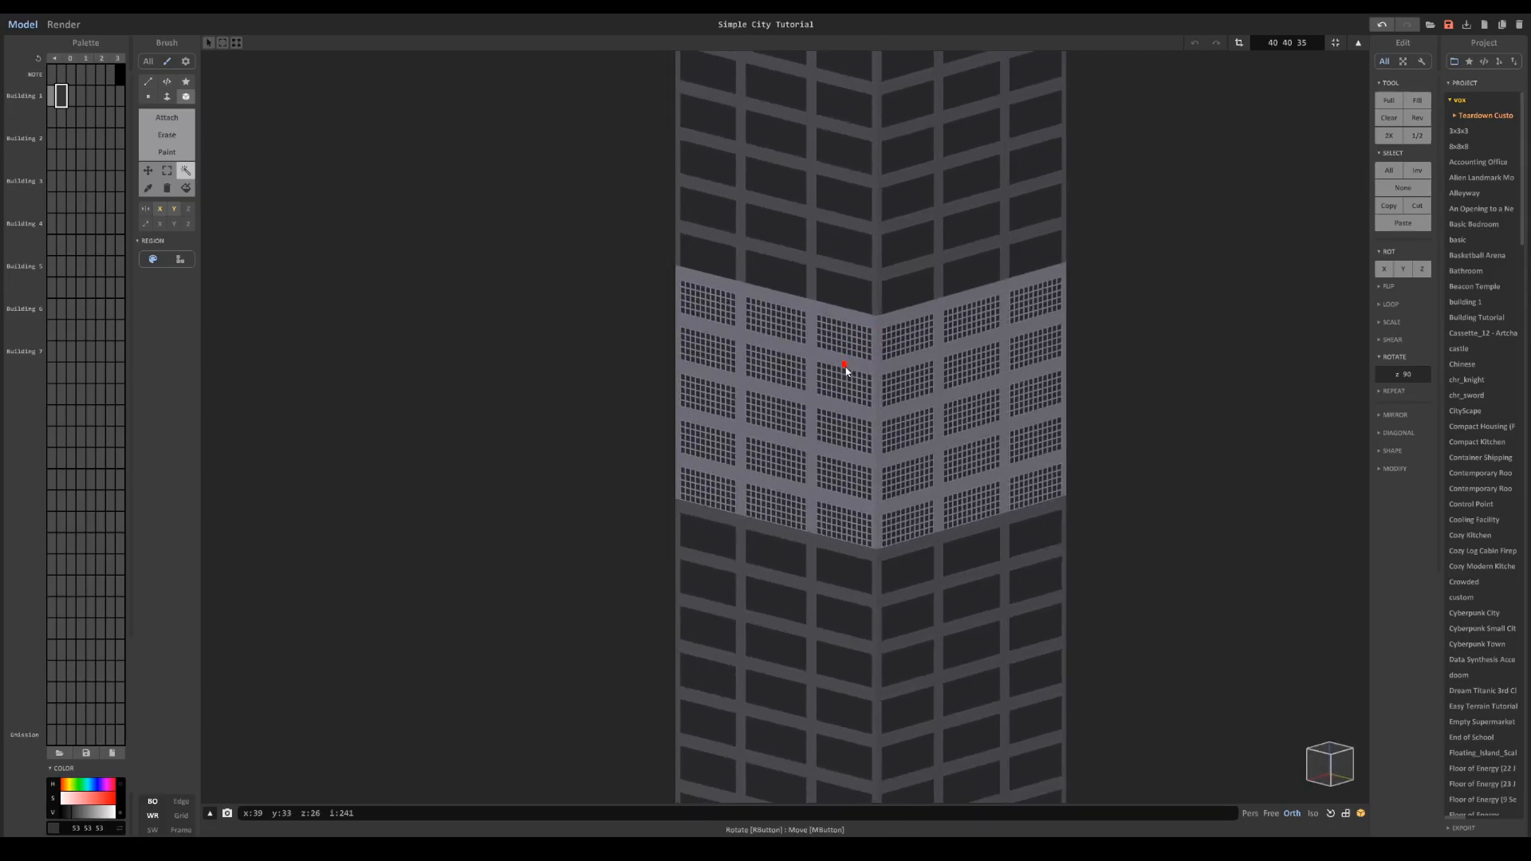
key(Delete)
Step: Paint the recessed window surfaces with the dark window colour and remove the section's invisible inner voxels with Hull
click(174, 152)
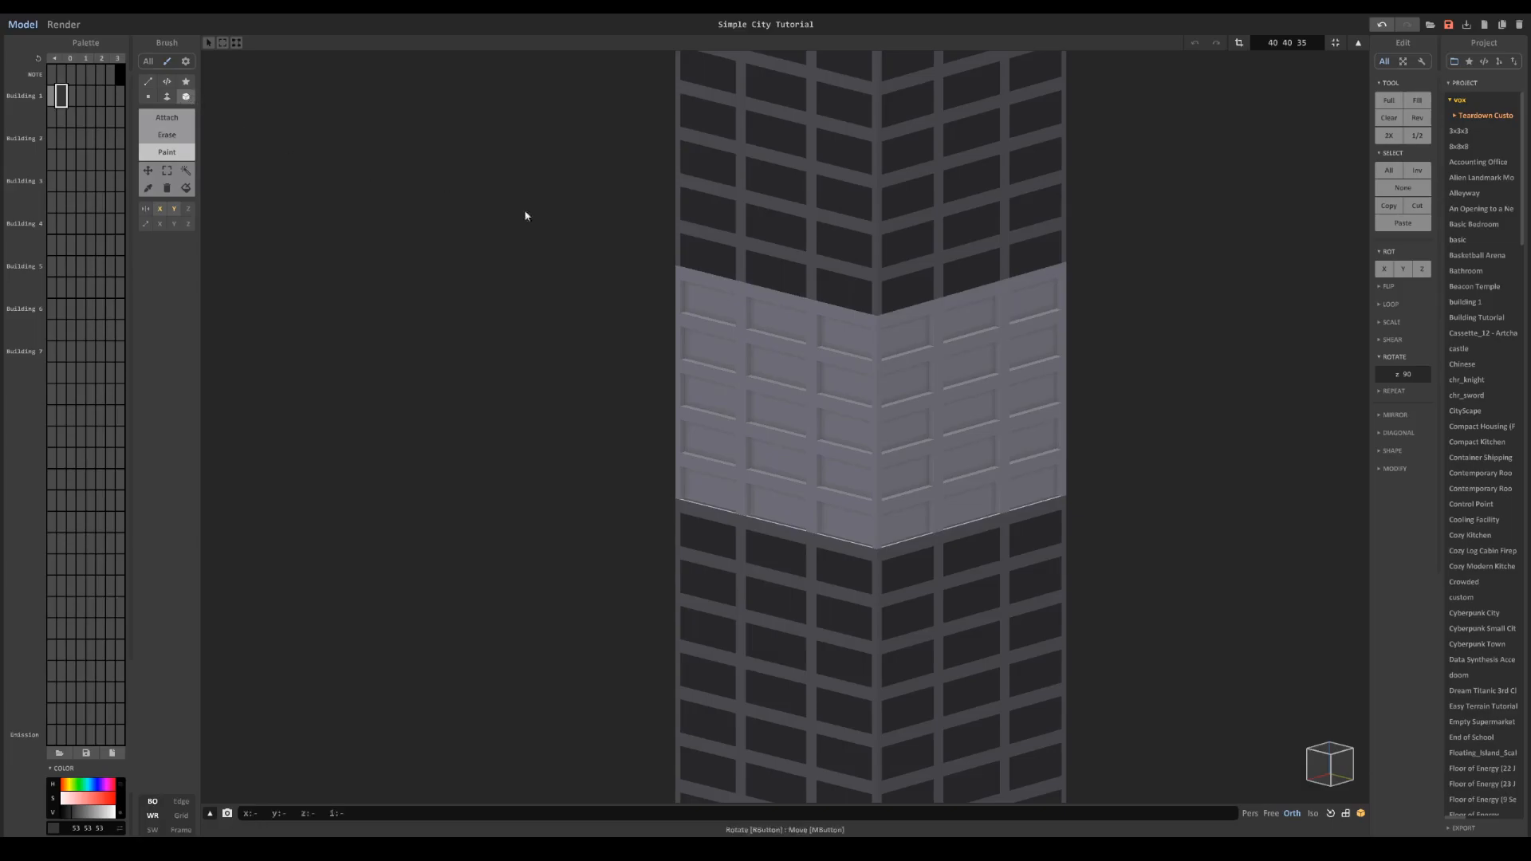
mouse_move(688, 284)
mouse_down()
mouse_move(851, 358)
mouse_move(990, 338)
mouse_move(991, 320)
mouse_move(1053, 499)
mouse_up()
right_drag(1015, 454, 858, 438)
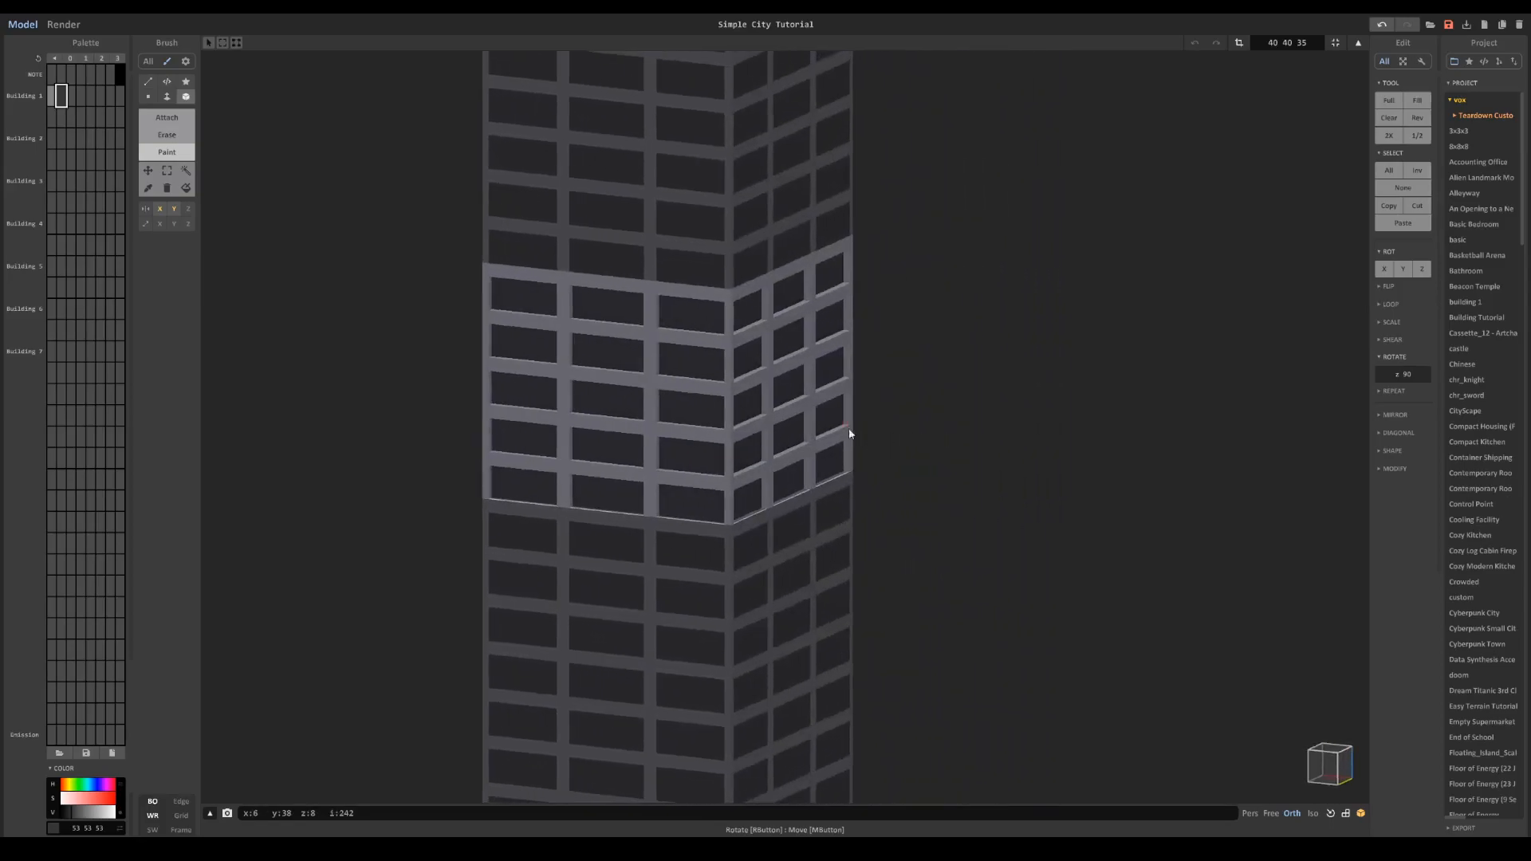
click(1394, 468)
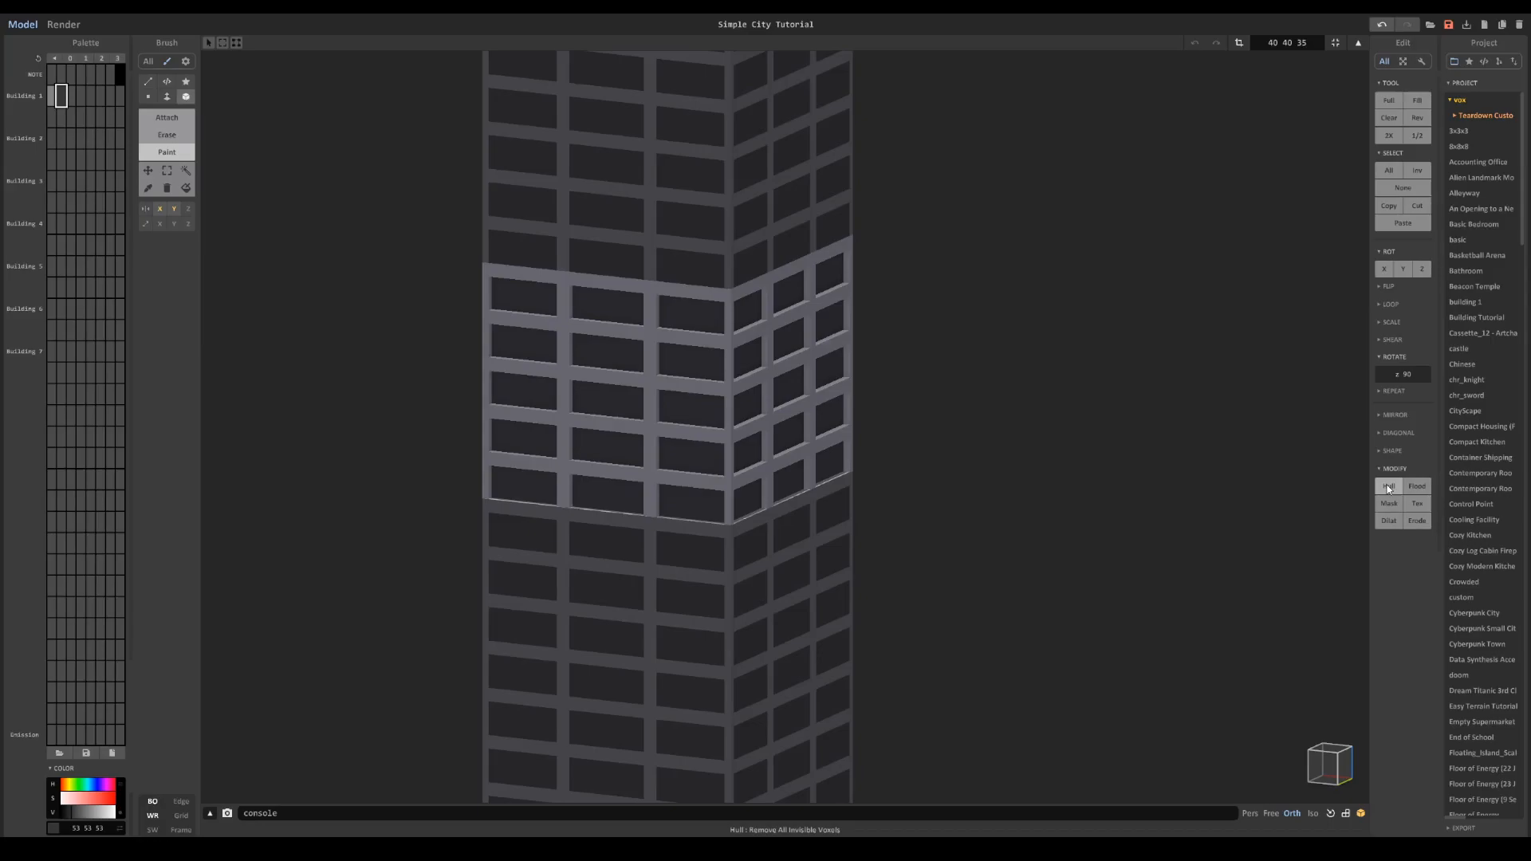
click(1387, 485)
Step: Render the tower around the hollowed section and lower the window glass's transparency
right_drag(728, 454, 941, 446)
click(64, 24)
right_drag(905, 318, 915, 417)
scroll(915, 417, down, 3)
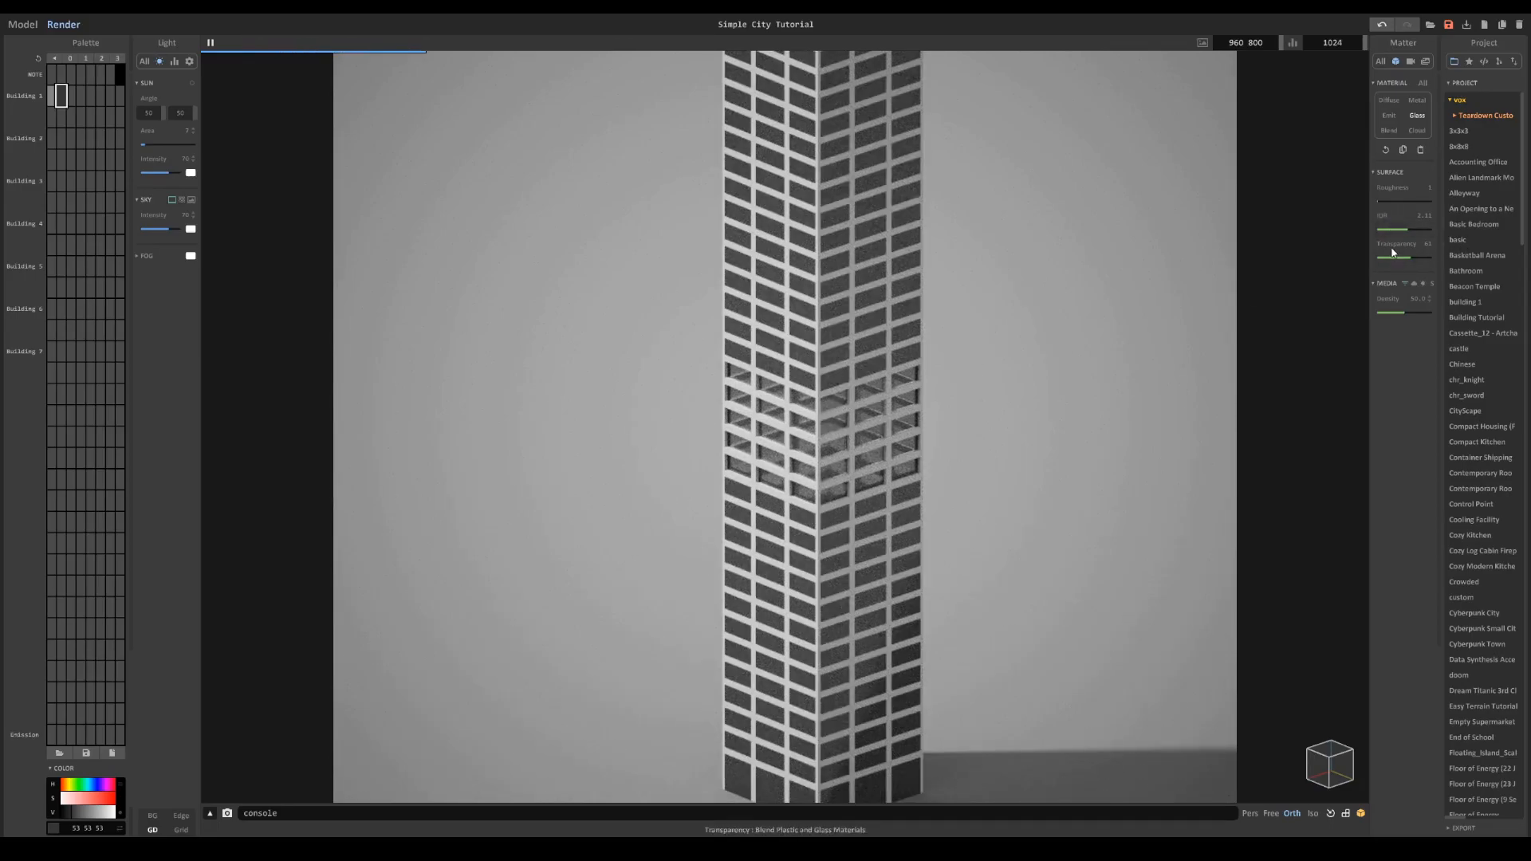
drag(1411, 263, 1399, 265)
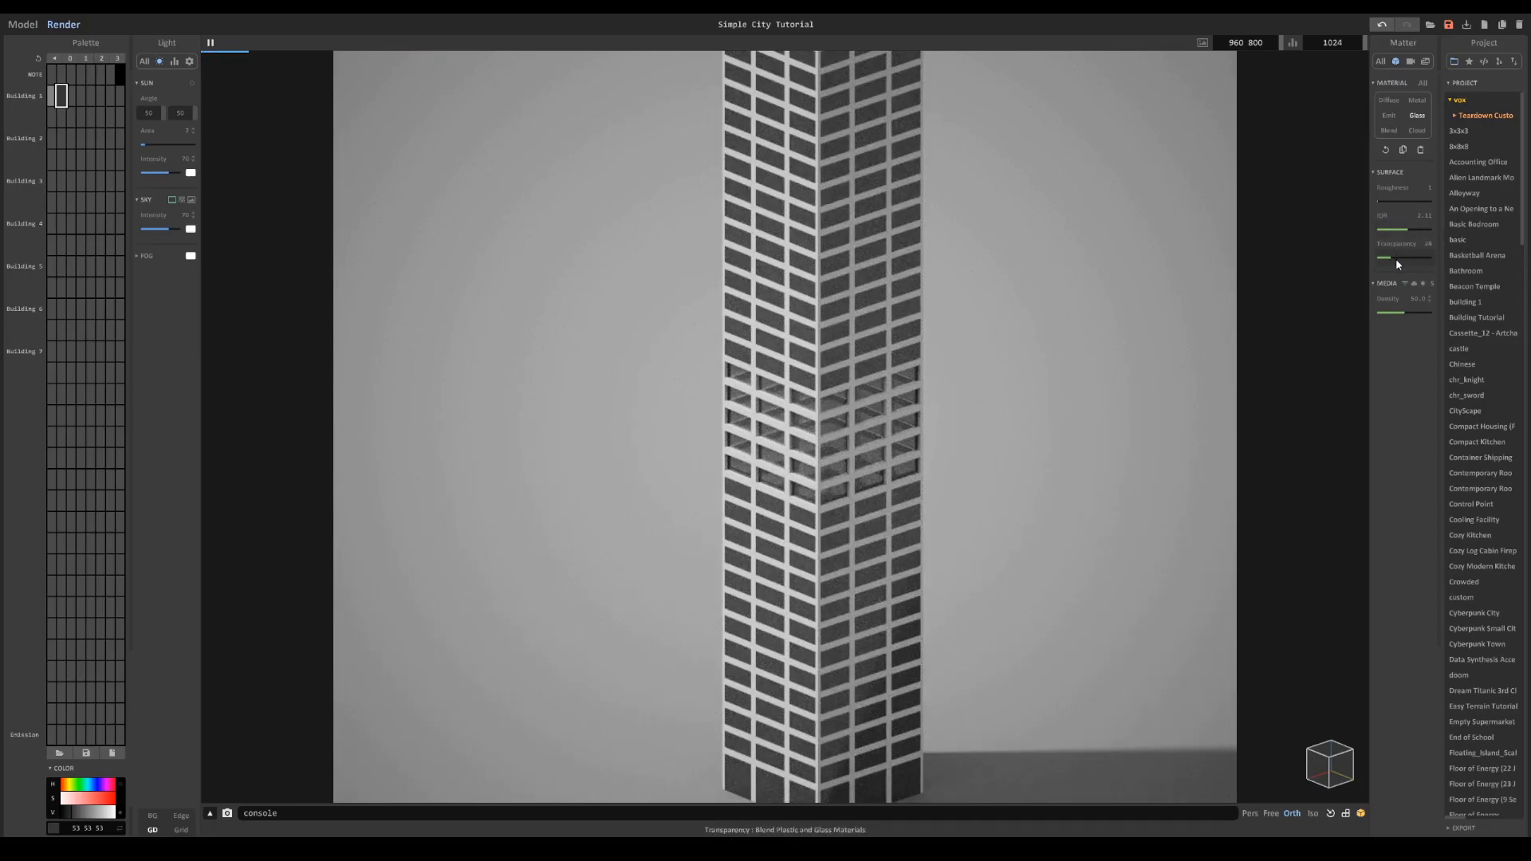
click(1384, 258)
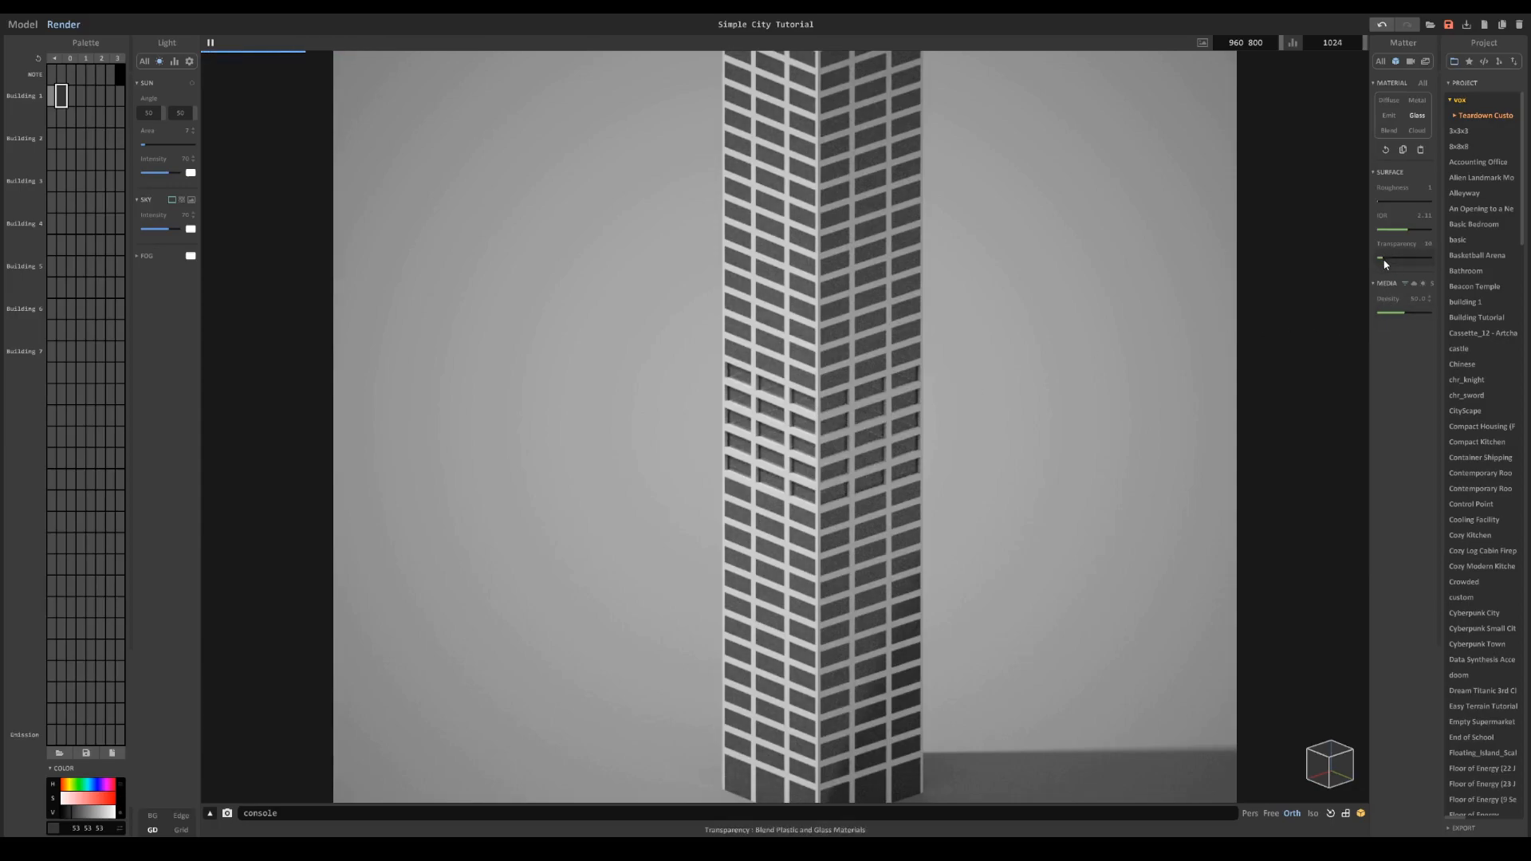
Step: Adjust the window glass's IOR and roughness and darken the window colour to 42 42 42
click(1399, 230)
click(1388, 201)
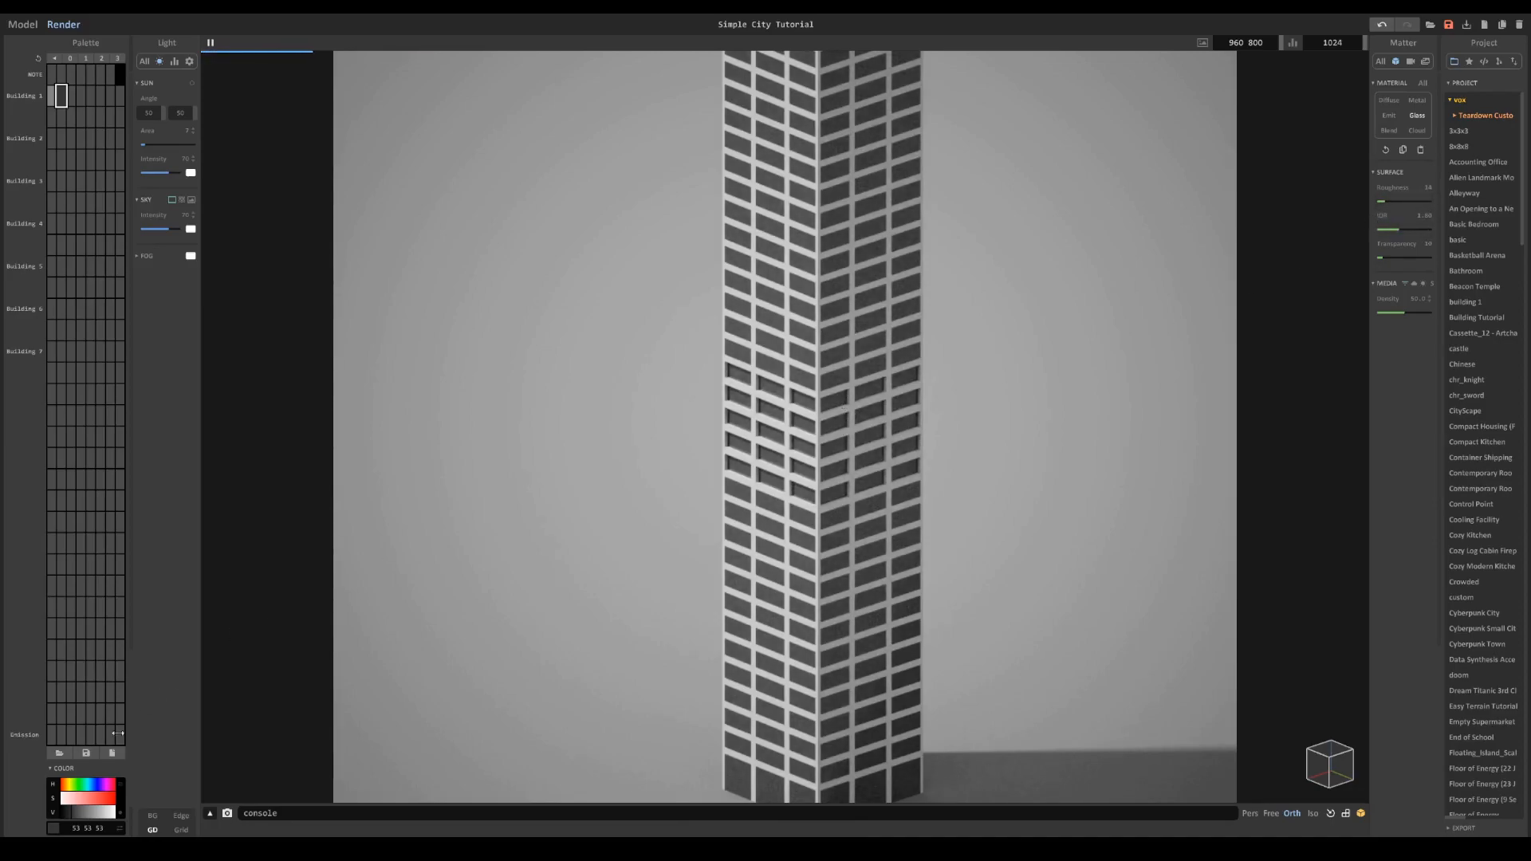
drag(76, 818, 69, 817)
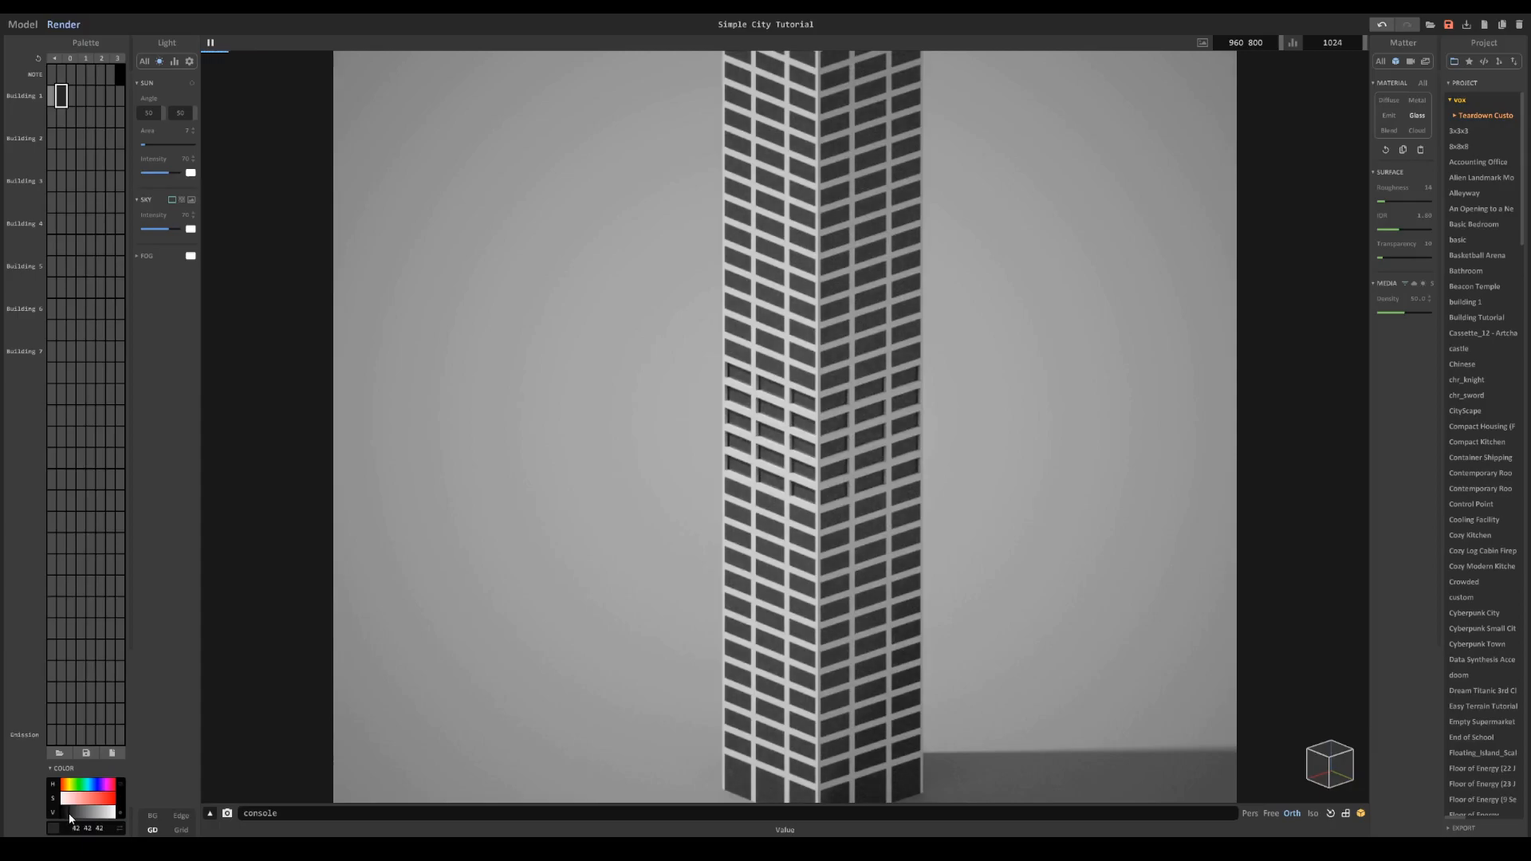
right_drag(811, 511, 815, 550)
scroll(815, 550, down, 5)
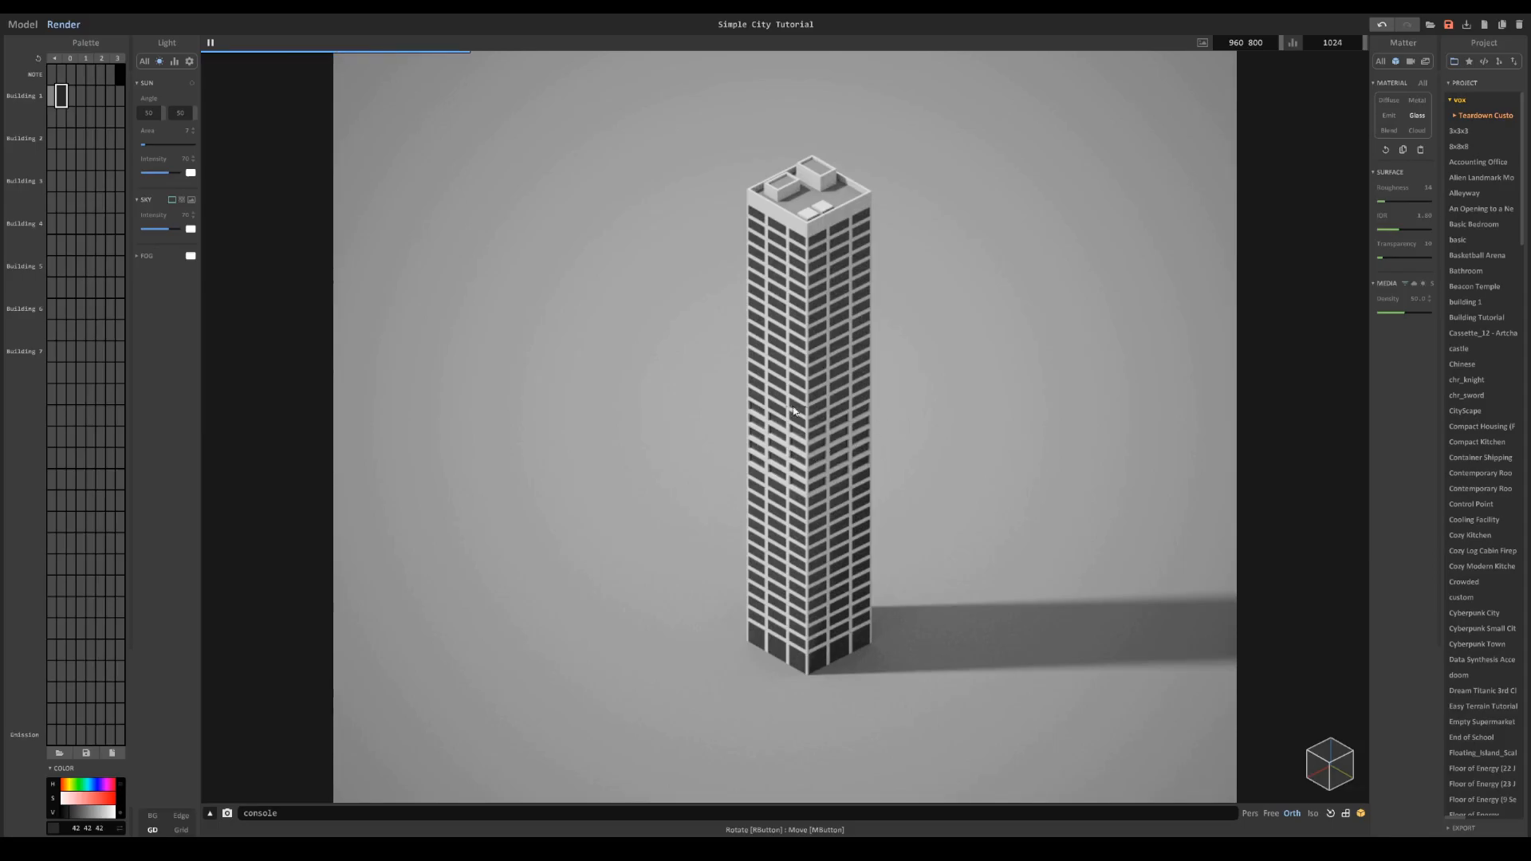
Step: Return to modelling and delete the solid window sections above the hollowed one, along with the roof section
click(22, 24)
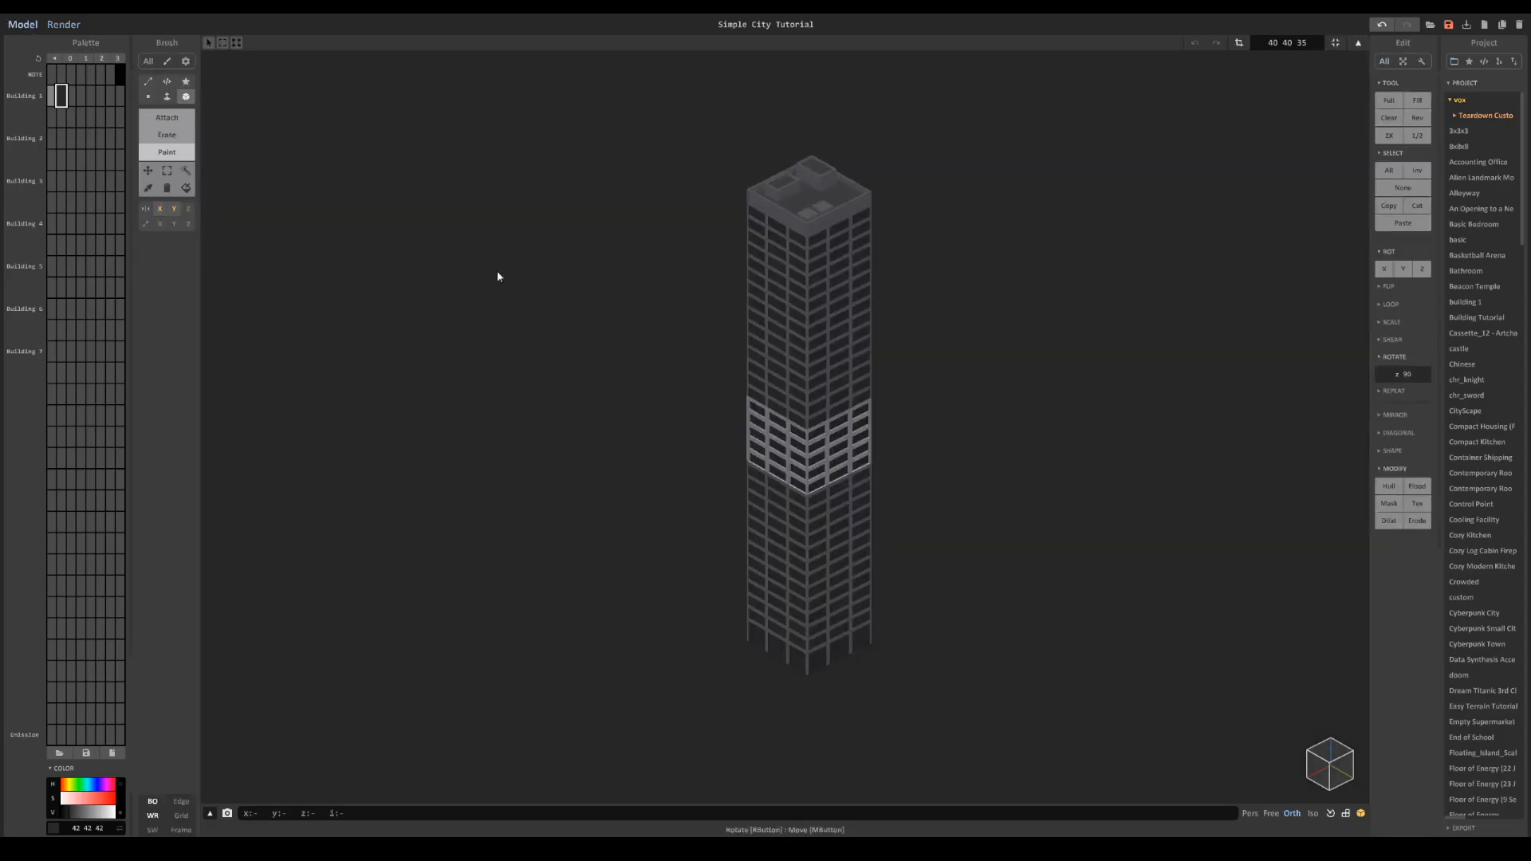
scroll(817, 456, up, 6)
key(Tab)
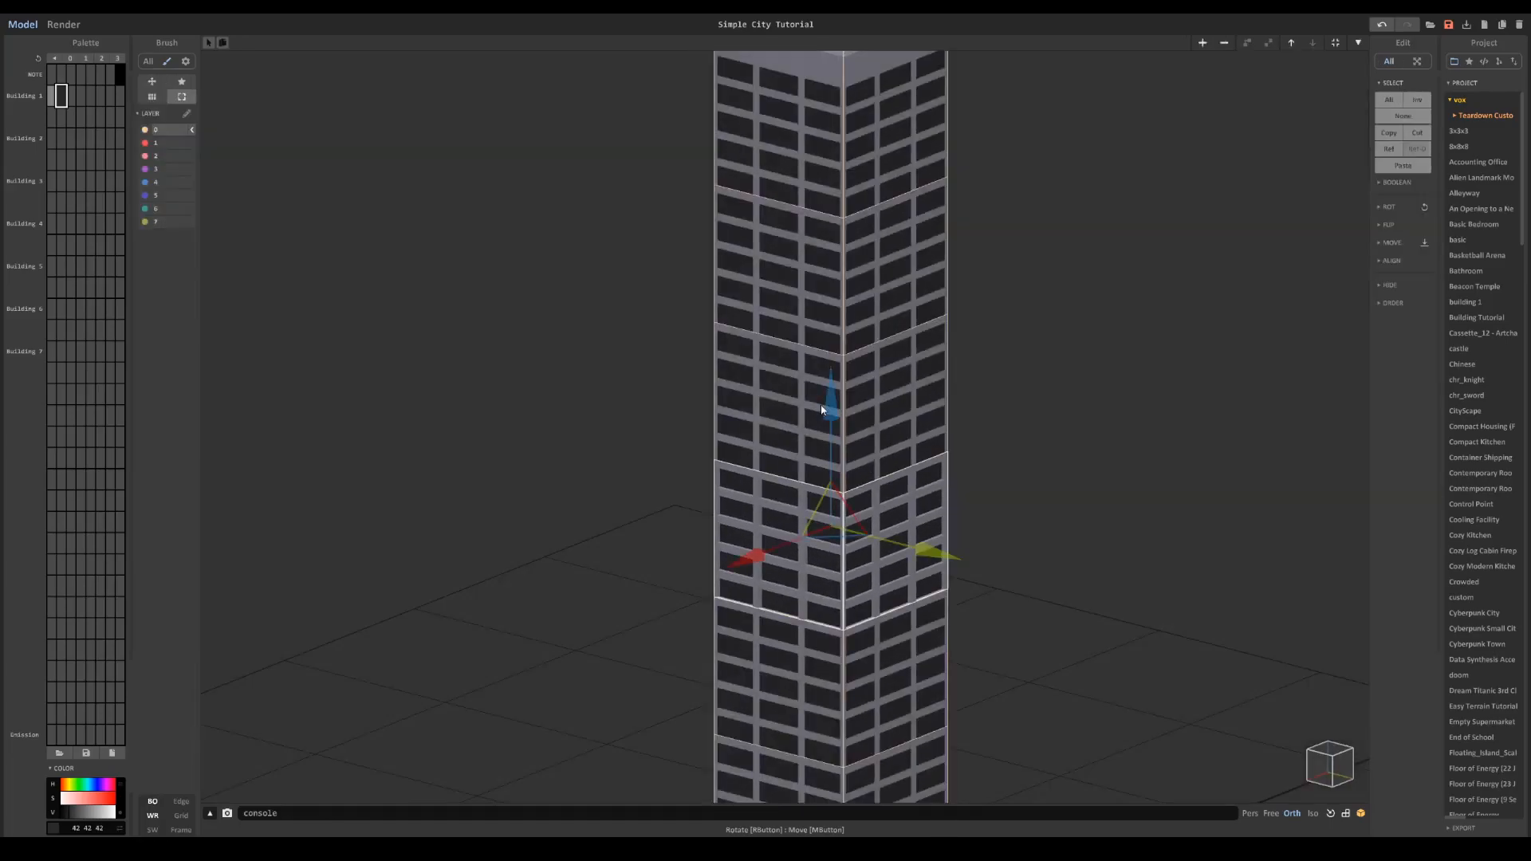
right_drag(837, 485, 838, 441)
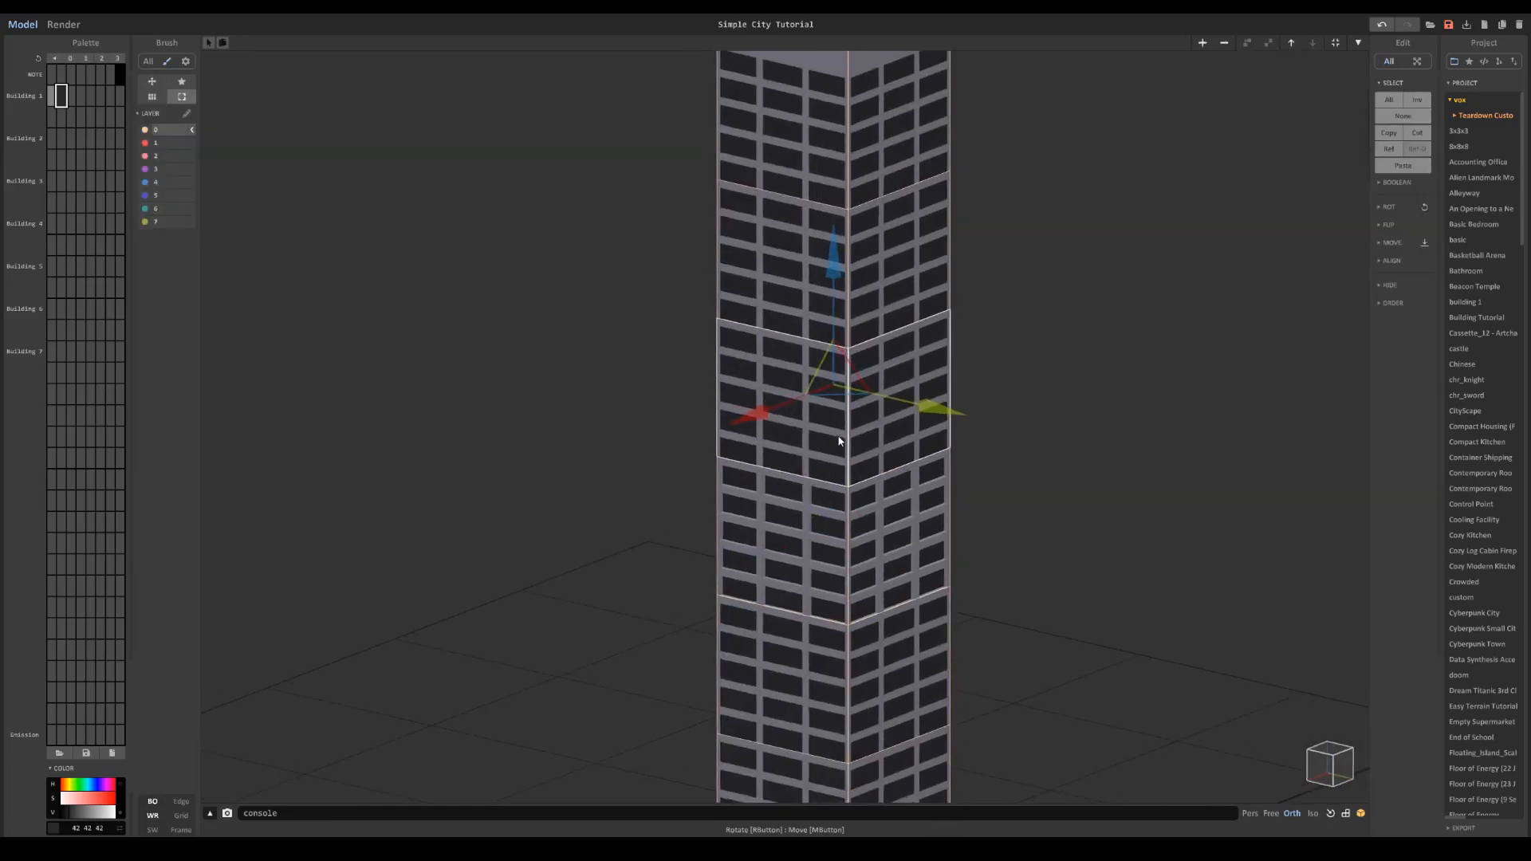
key(Delete)
click(843, 298)
key(Delete)
click(845, 187)
key(Delete)
scroll(891, 365, down, 3)
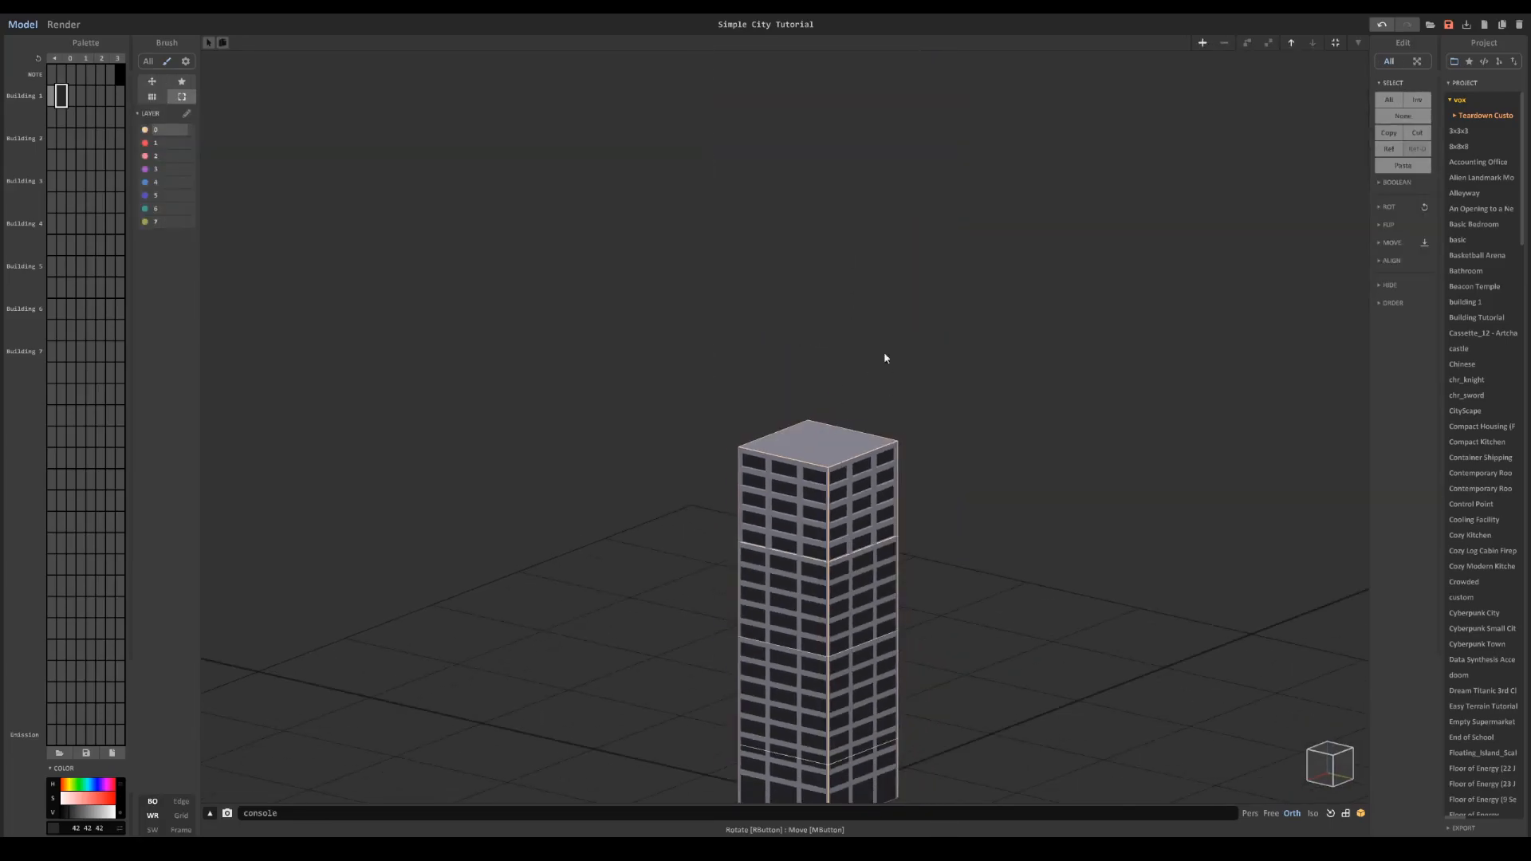
Step: Undo the roof section's deletion and duplicate the hollowed window section upward to fill the gap beneath the roof
key(ctrl+z)
click(820, 472)
ctrl+drag(821, 411, 819, 216)
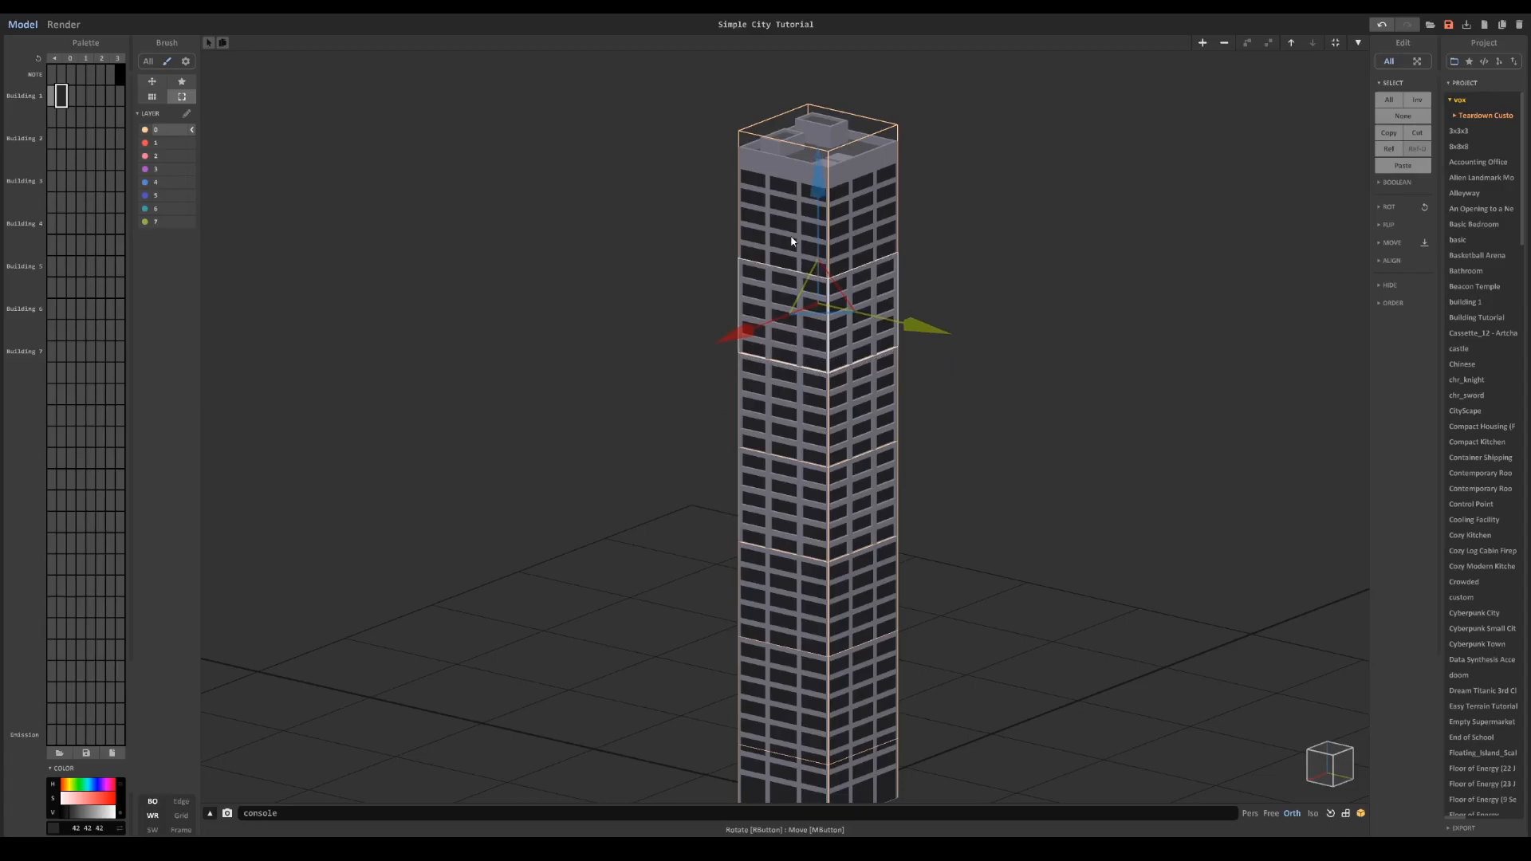
Step: Open the roof section for editing, region-select its dark window voxels and delete them to leave recesses
double_click(791, 241)
scroll(784, 219, up, 7)
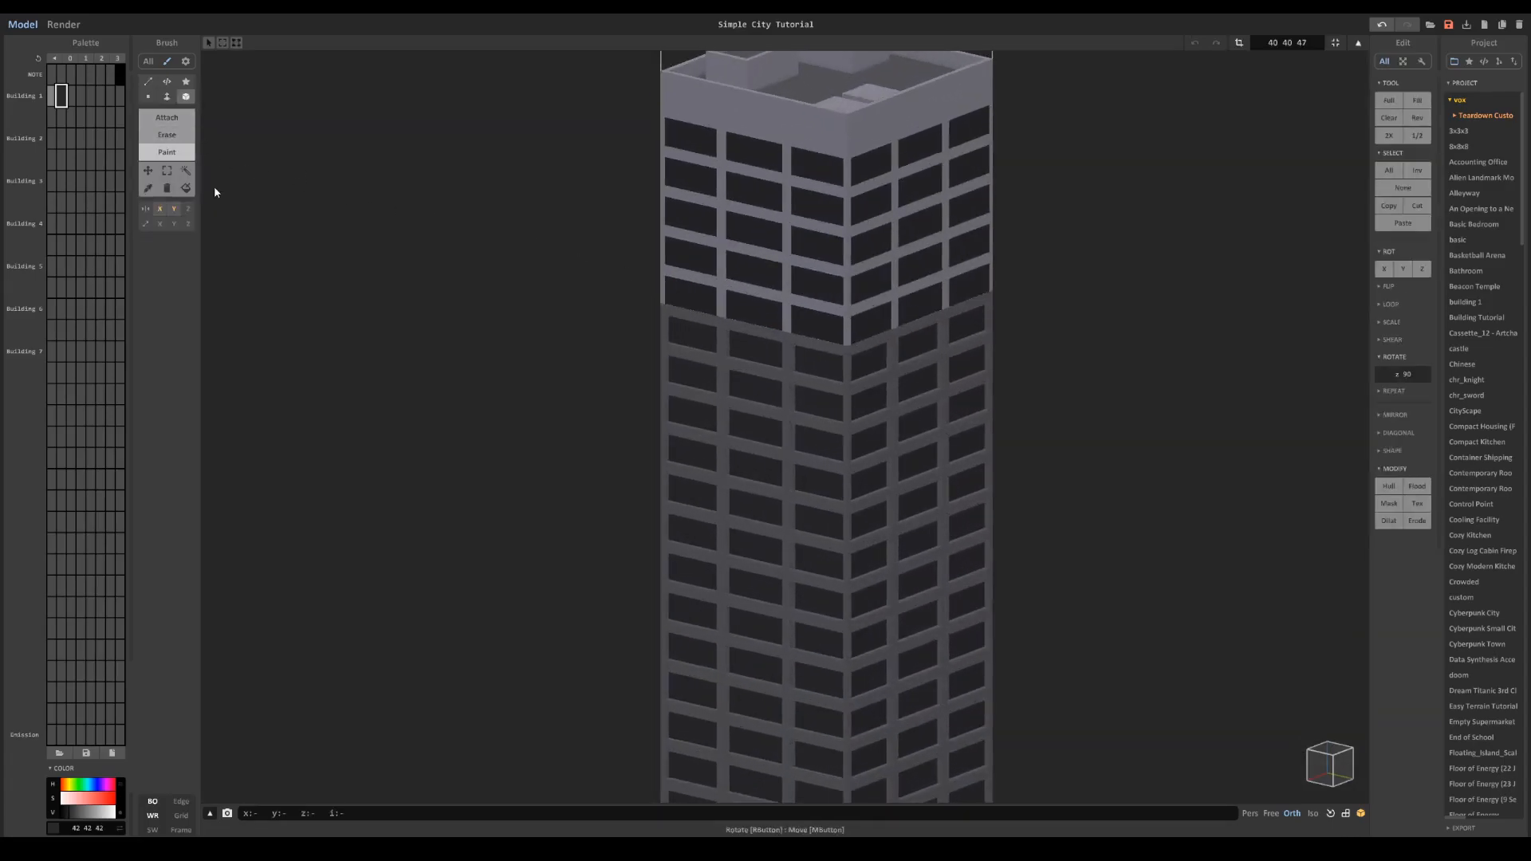
click(186, 170)
click(665, 143)
click(687, 146)
key(Delete)
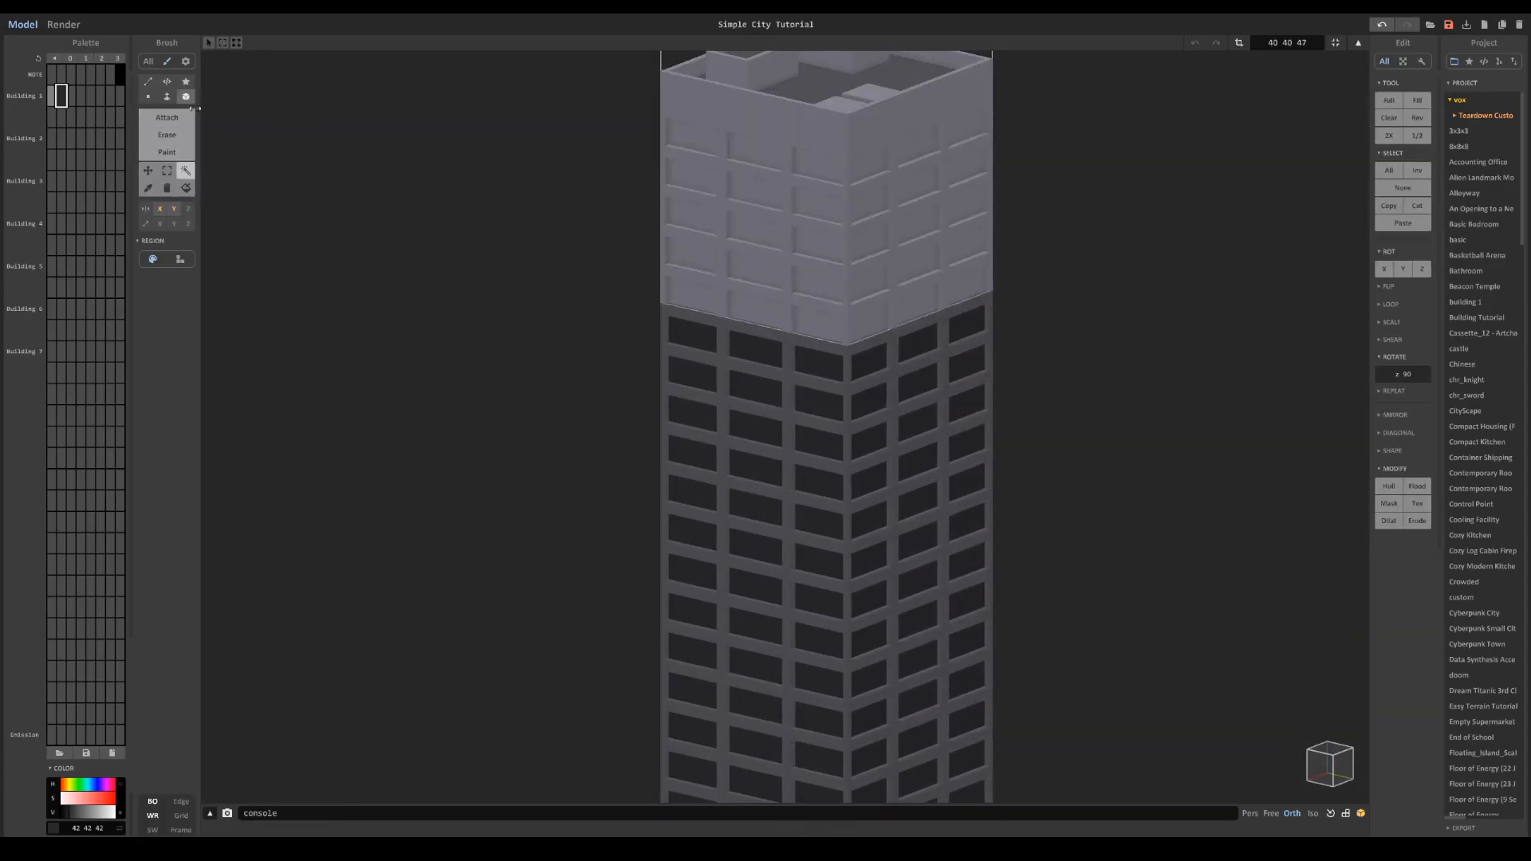
Step: Paint the roof section's recessed window surfaces with the dark window colour and return to the whole tower
click(166, 151)
mouse_move(671, 122)
mouse_down()
mouse_move(973, 232)
mouse_move(979, 293)
mouse_up()
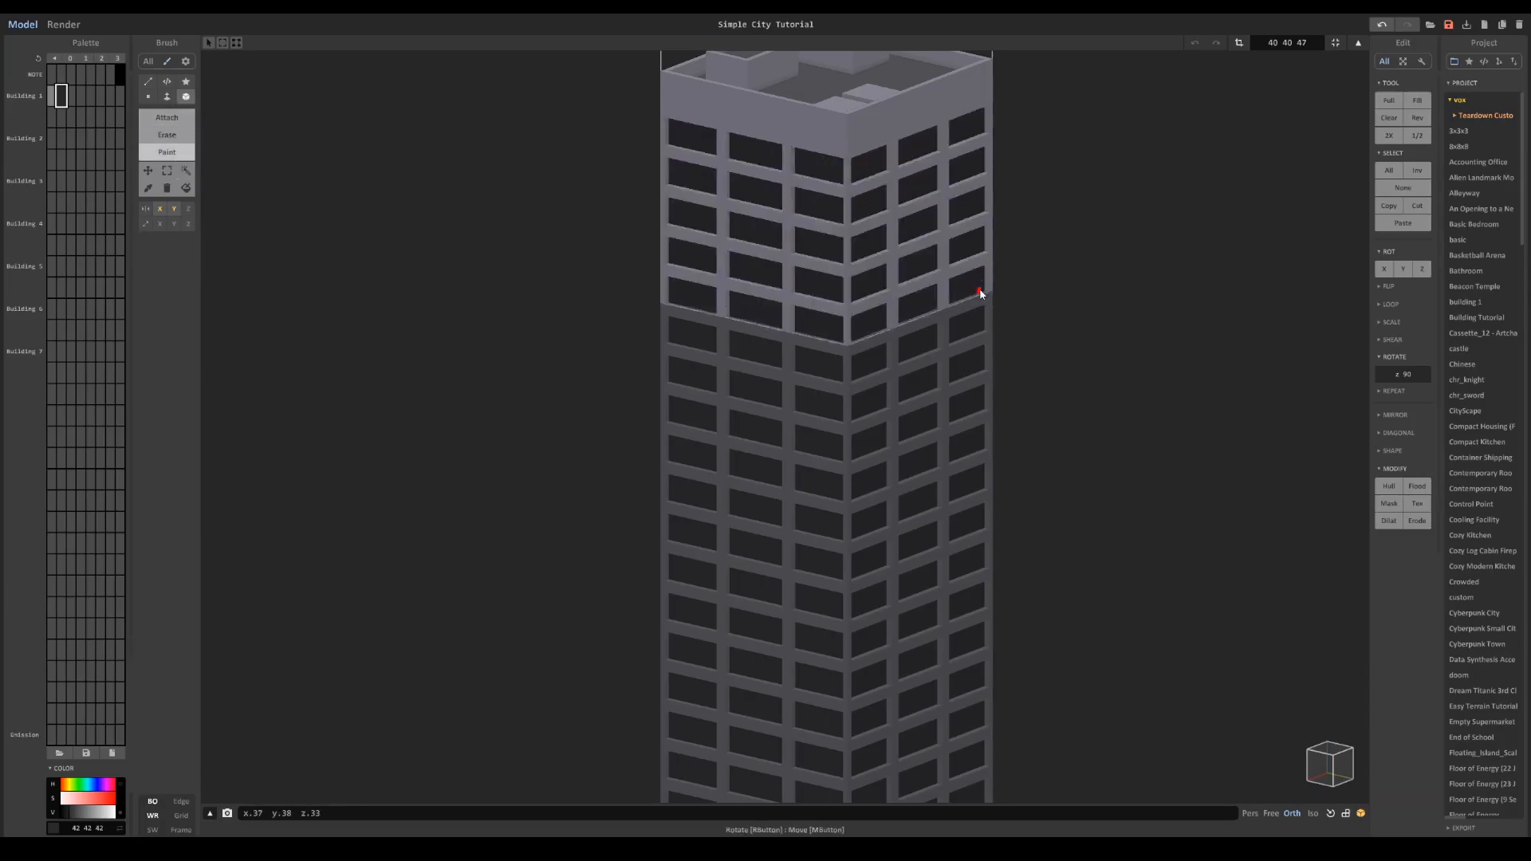
key(Tab)
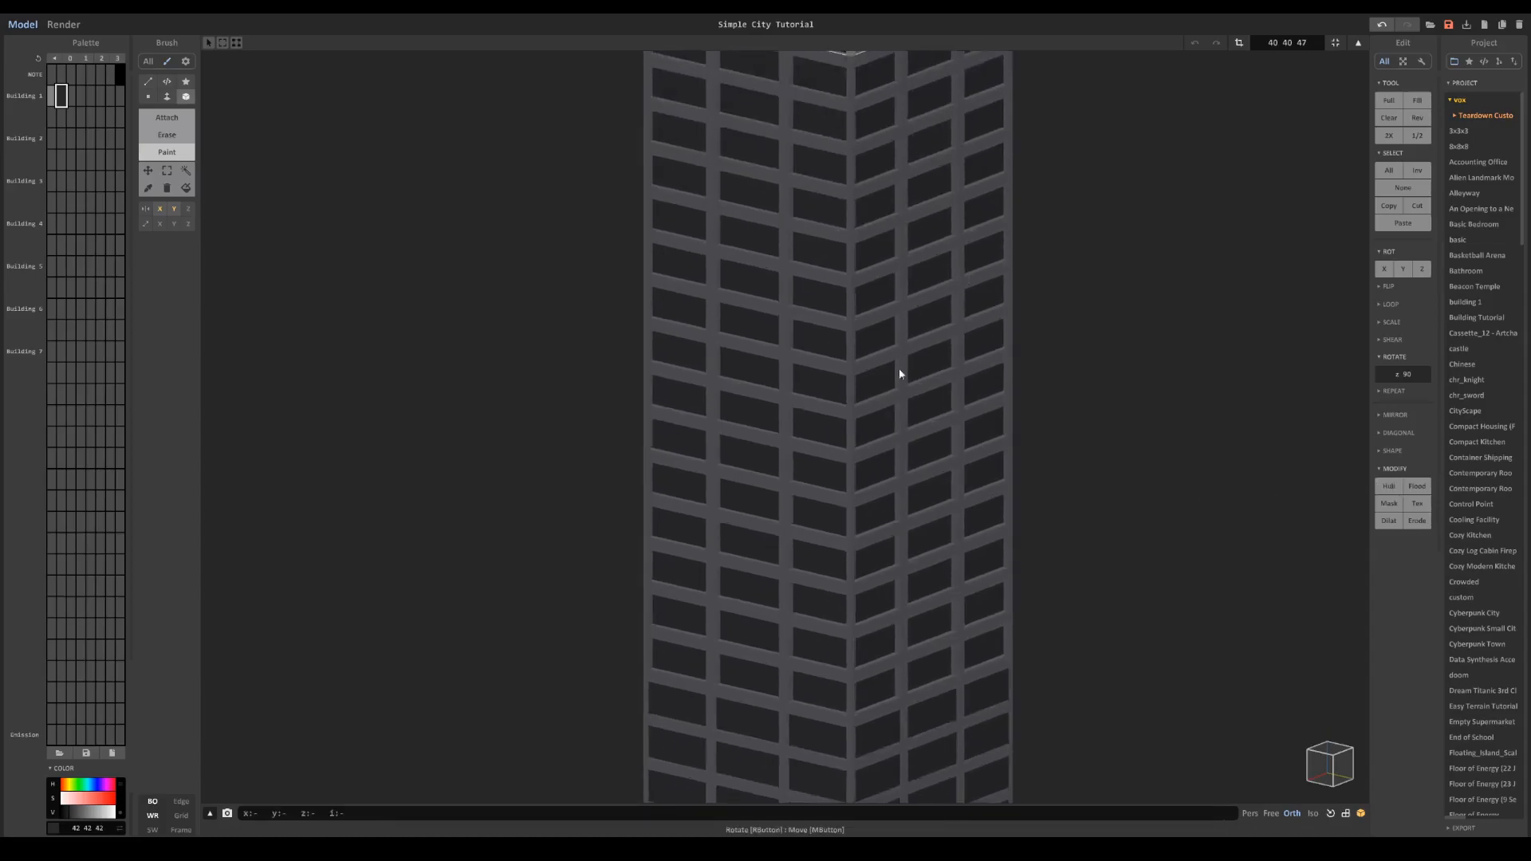
Step: Delete the two remaining solid window sections between the hollowed sections and the ground-floor base
middle_drag(839, 648, 907, 497)
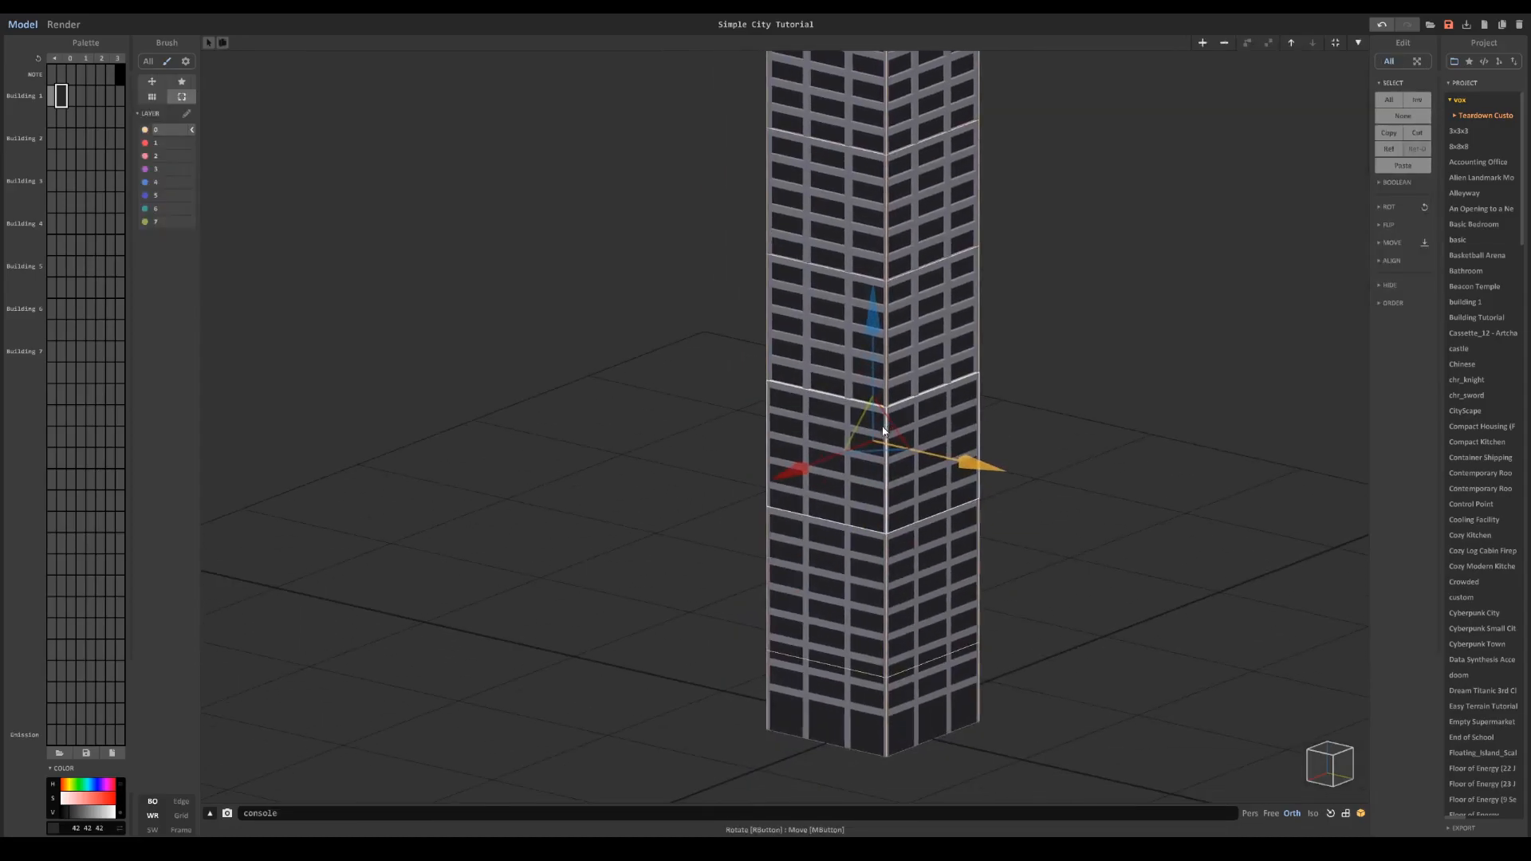
key(Delete)
click(912, 562)
key(Delete)
Step: Select two hollowed window sections and duplicate them down to fill the gap above the base
click(888, 321)
shift+click(883, 209)
drag(873, 172, 923, 425)
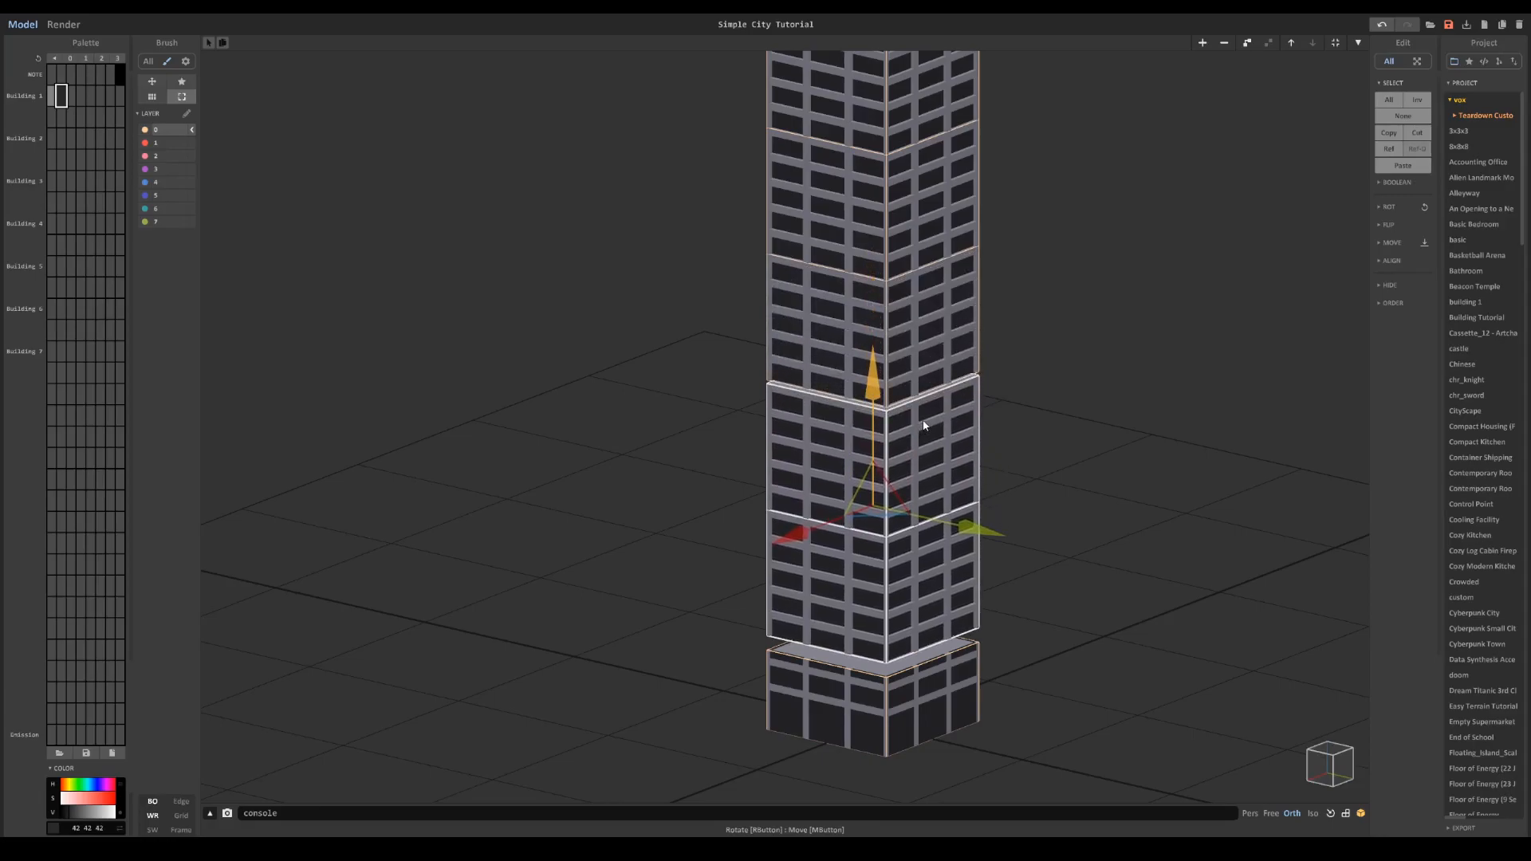
Step: Raise the ground-floor base until it meets the lowest hollowed window section
right_drag(922, 419, 878, 583)
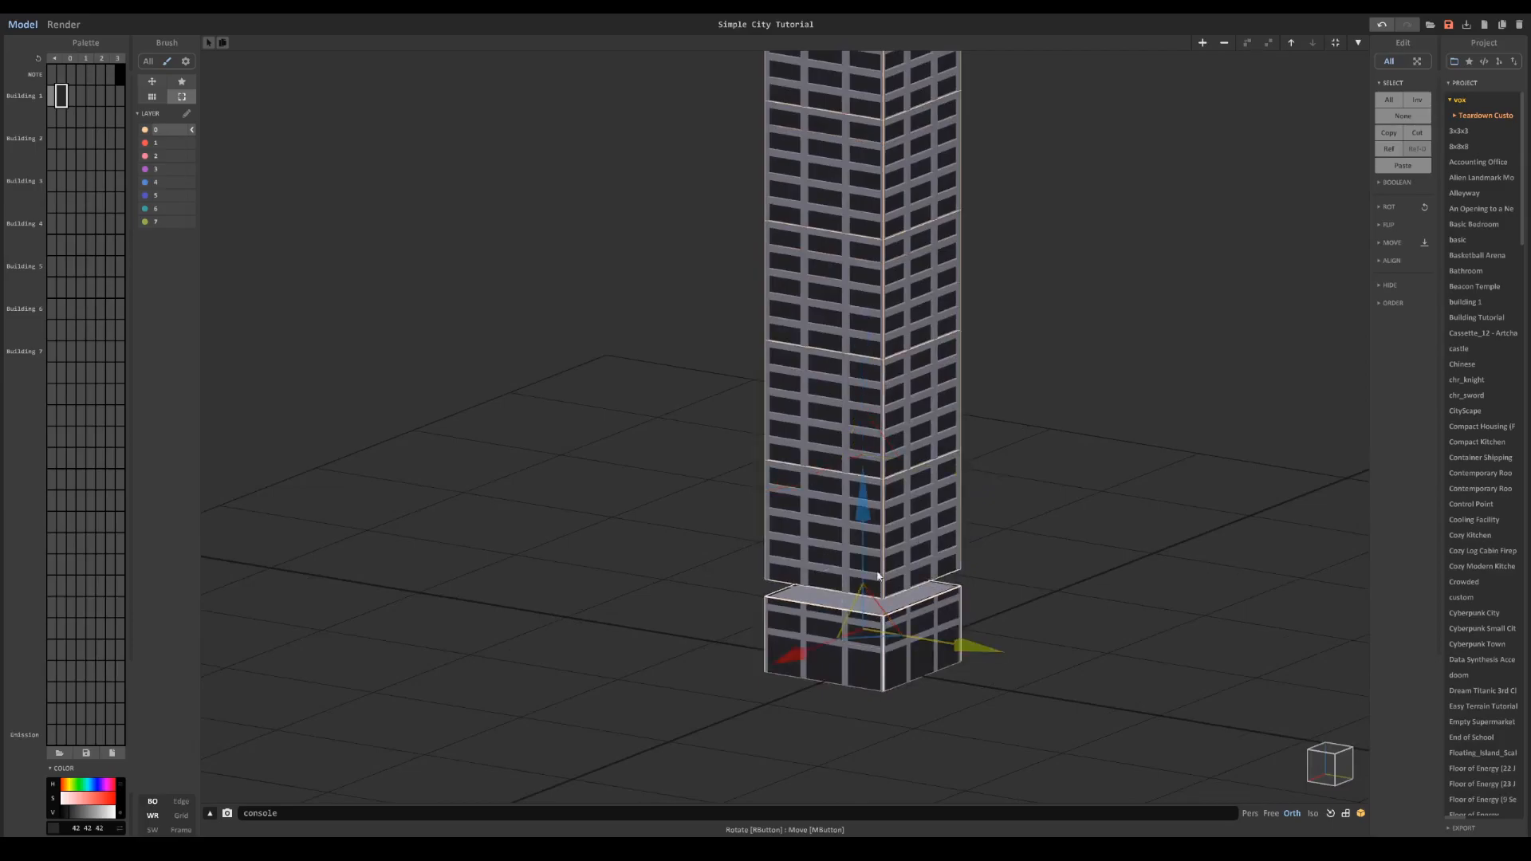
drag(866, 558, 867, 513)
right_drag(867, 512, 877, 550)
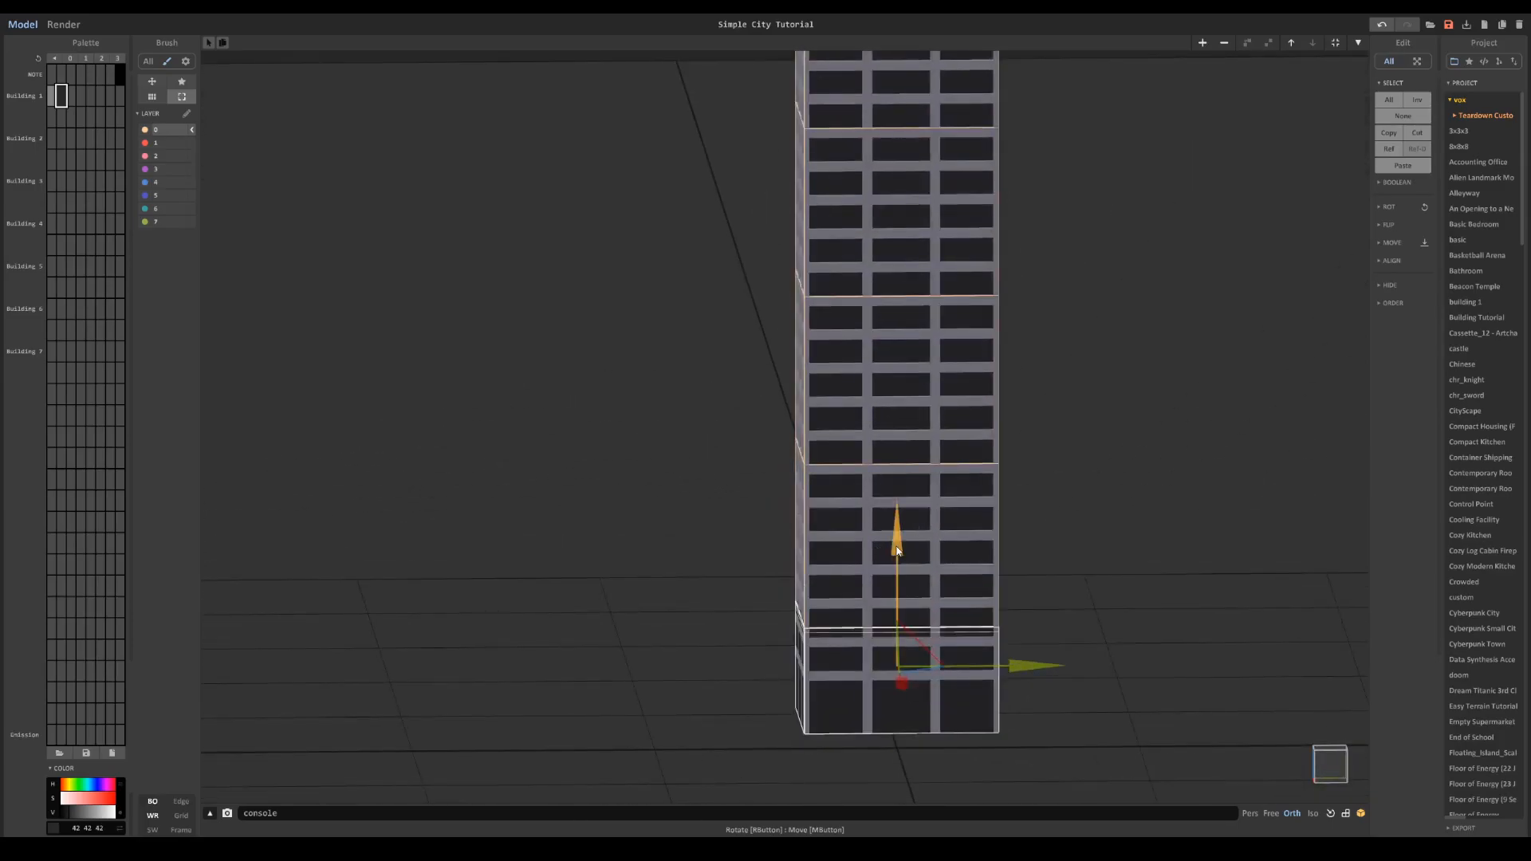
drag(897, 550, 897, 542)
scroll(909, 557, down, 5)
right_drag(909, 557, 877, 612)
key(ctrl+a)
scroll(835, 237, up, 6)
key(Tab)
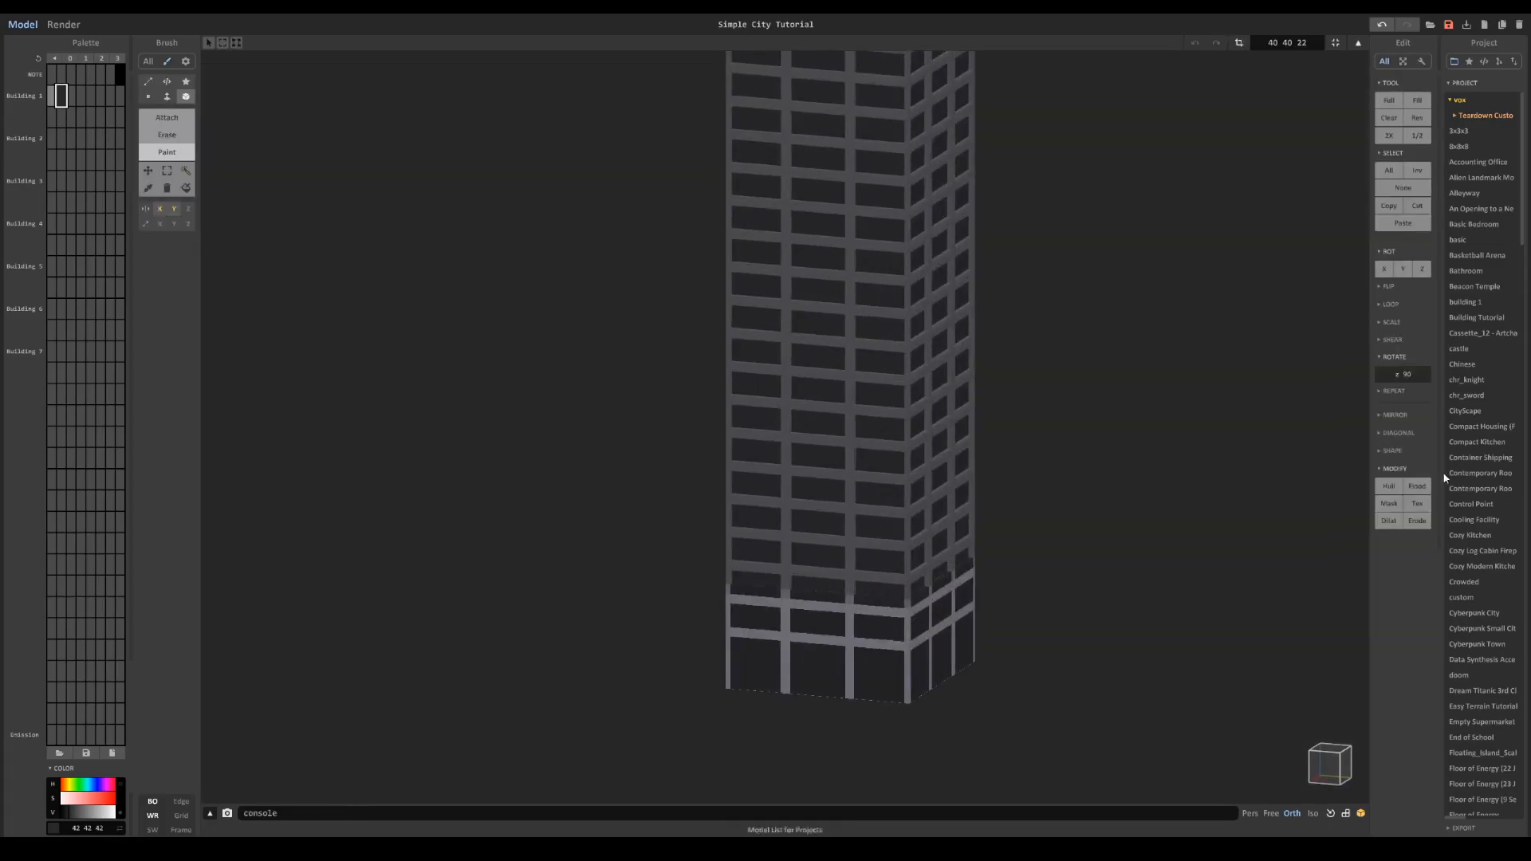
right_drag(1073, 611, 940, 448)
scroll(940, 448, up, 3)
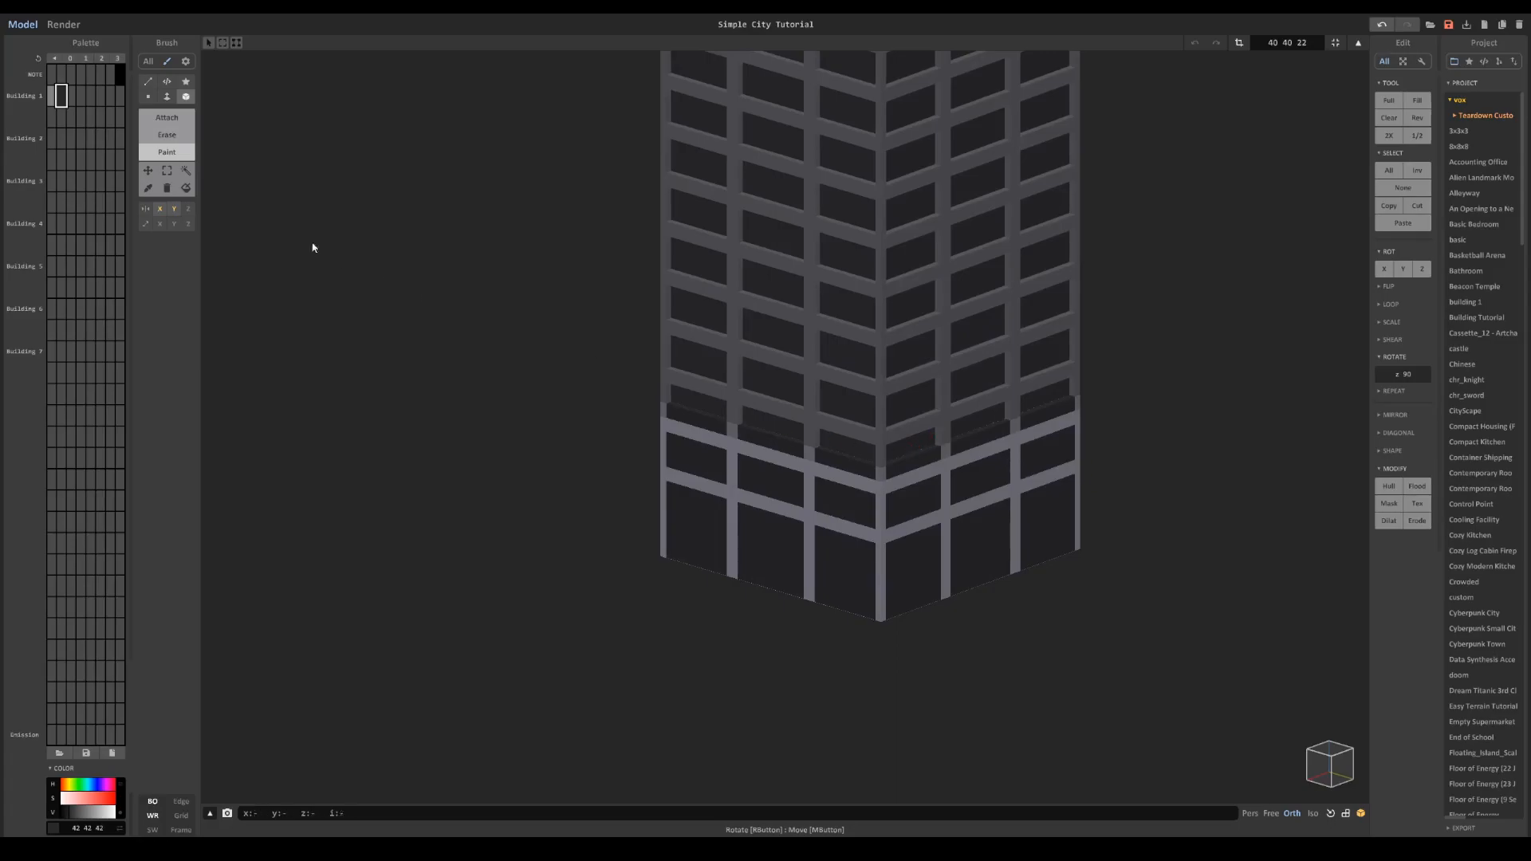
right_drag(672, 329, 834, 436)
key(Tab)
scroll(837, 437, down, 4)
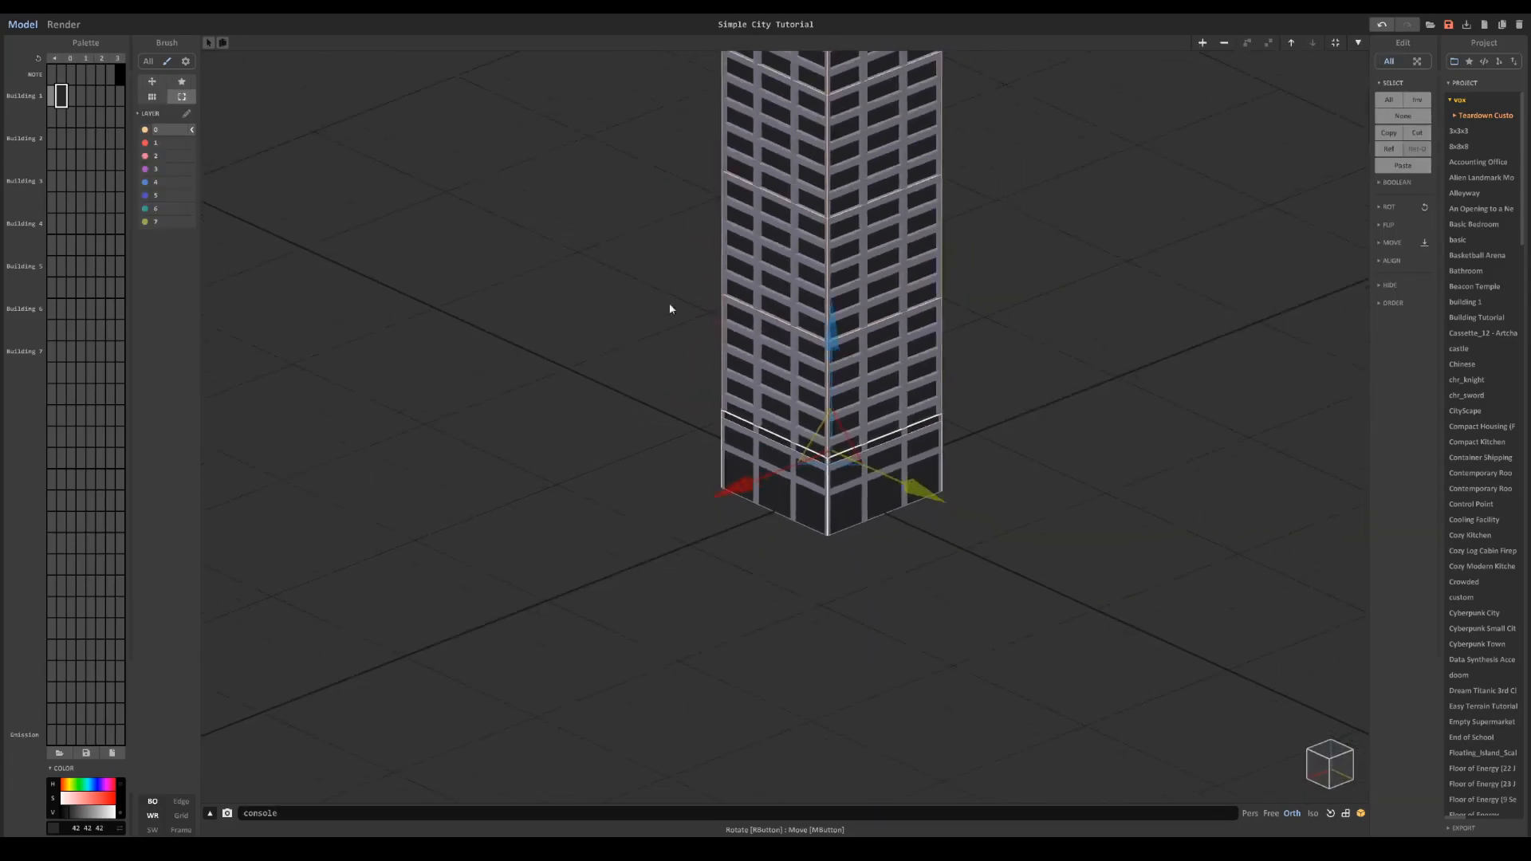
Step: Render the rebuilt tower and examine its recessed windows and roof from several distances
click(81, 30)
scroll(822, 443, down, 4)
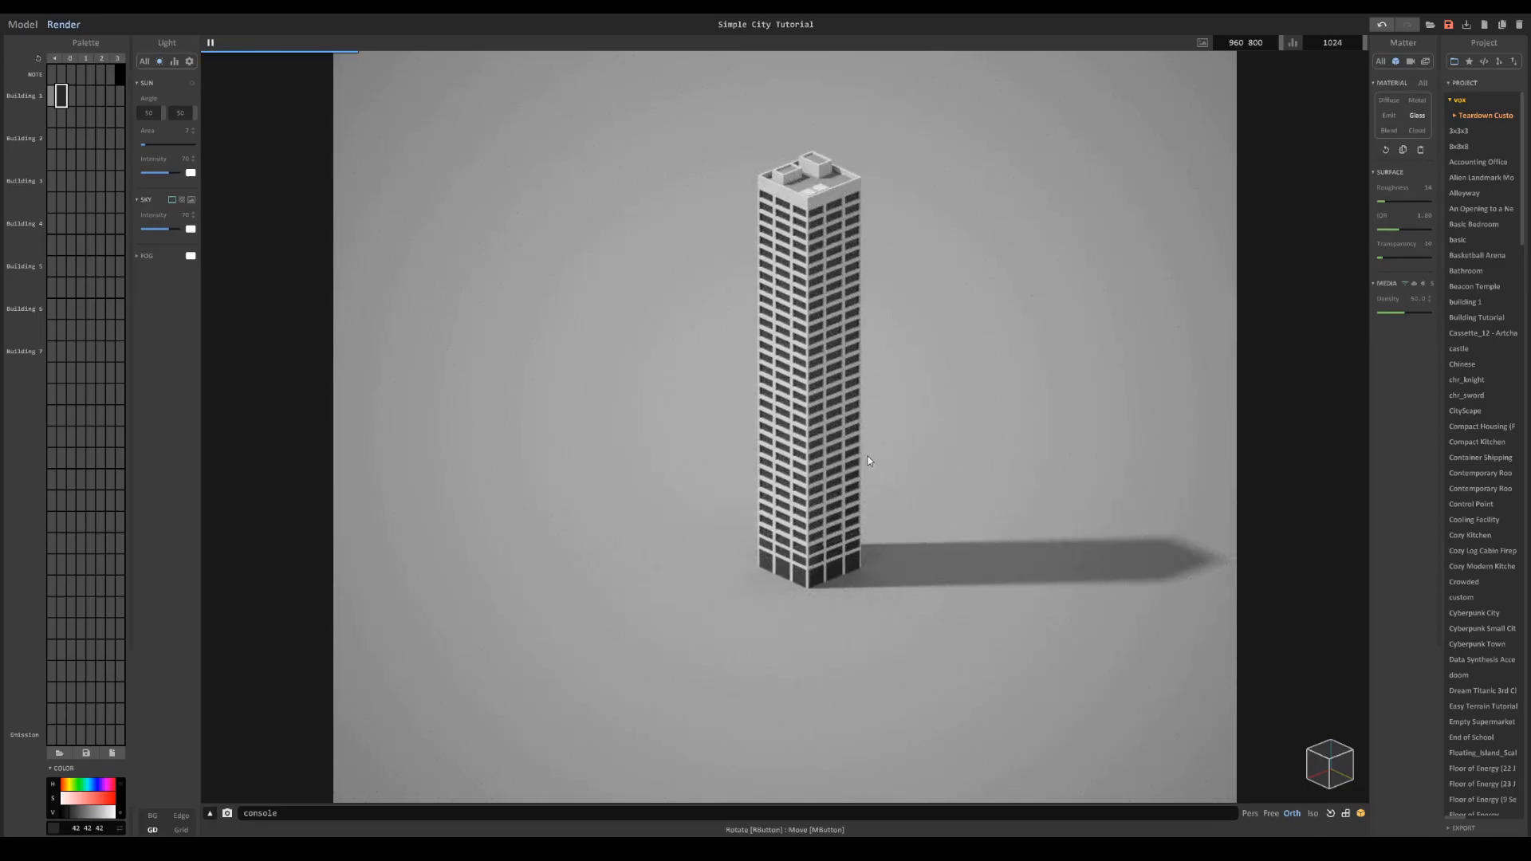
mouse_move(886, 469)
right_down()
mouse_move(869, 468)
mouse_move(893, 470)
right_up()
middle_drag(833, 309, 804, 398)
scroll(802, 397, up, 1)
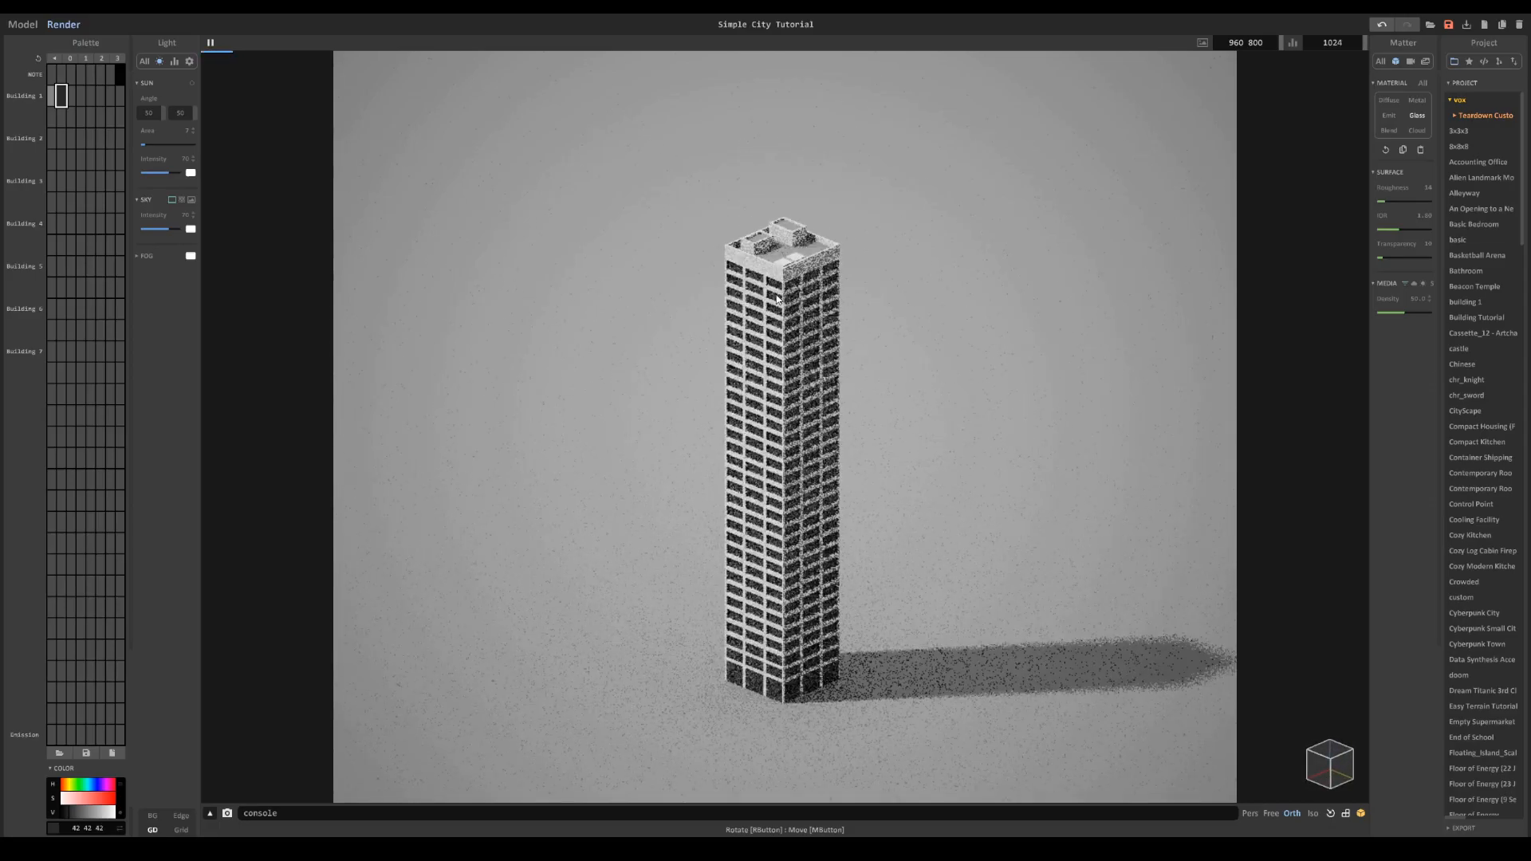
middle_drag(776, 247, 786, 340)
scroll(786, 340, up, 5)
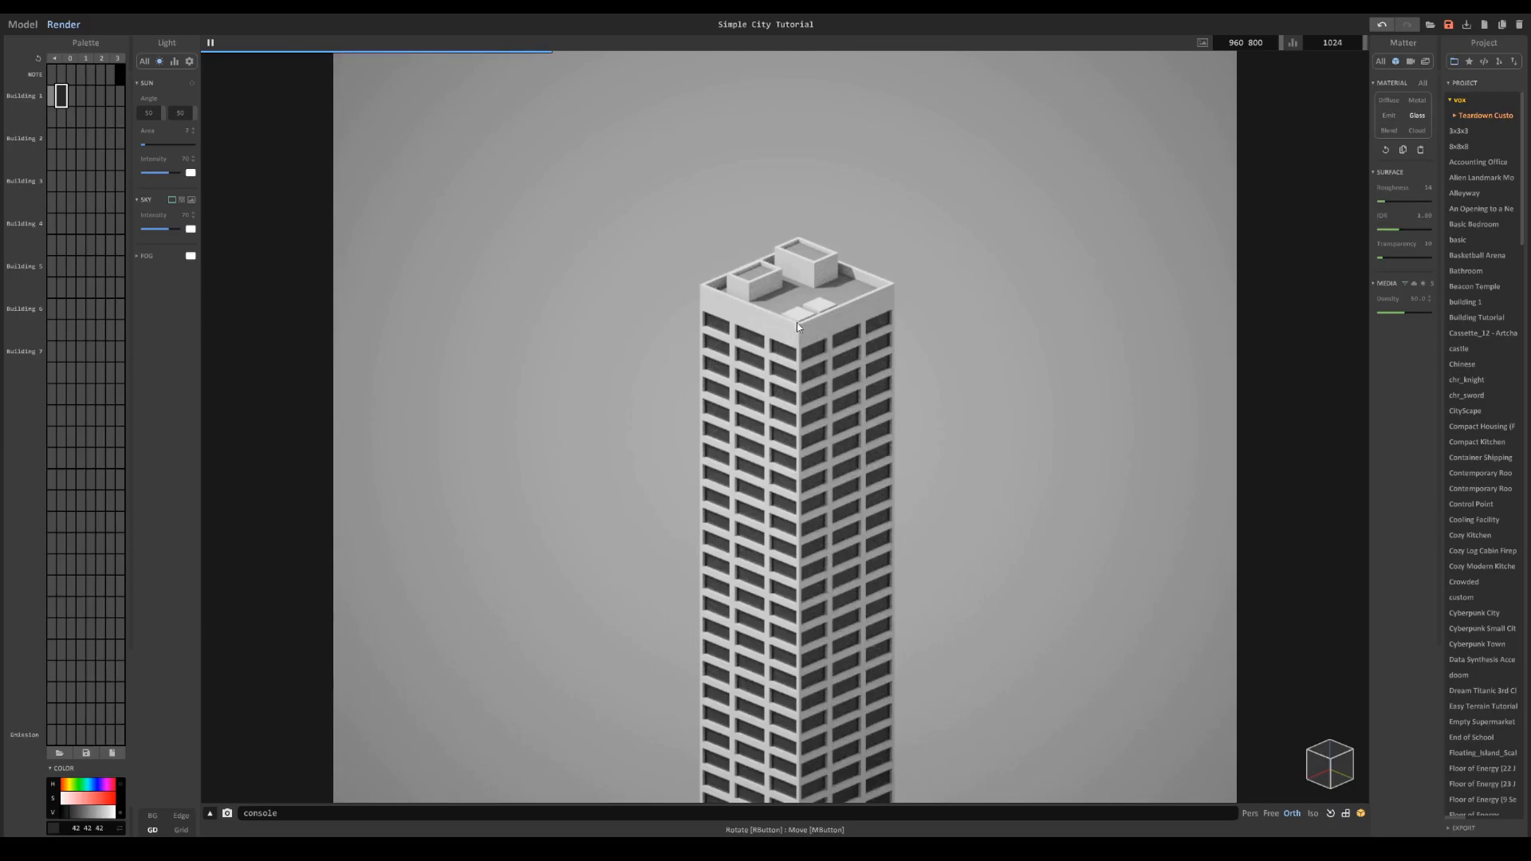
scroll(796, 323, up, 2)
Step: Set the last colour in the palette's Emission row to red (179 40 40) and open the roof section for editing
click(120, 734)
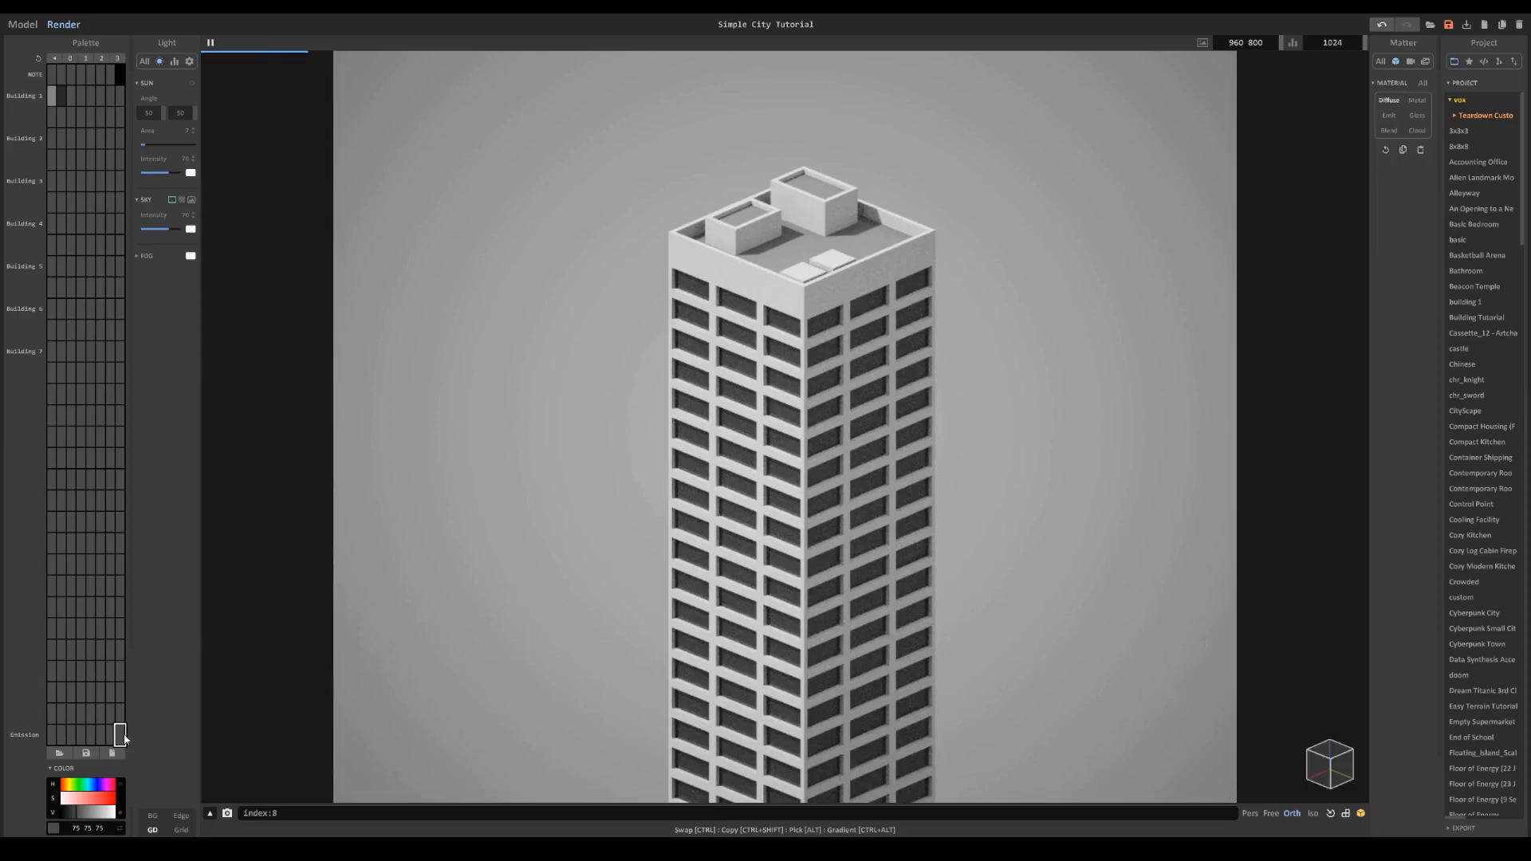
click(105, 798)
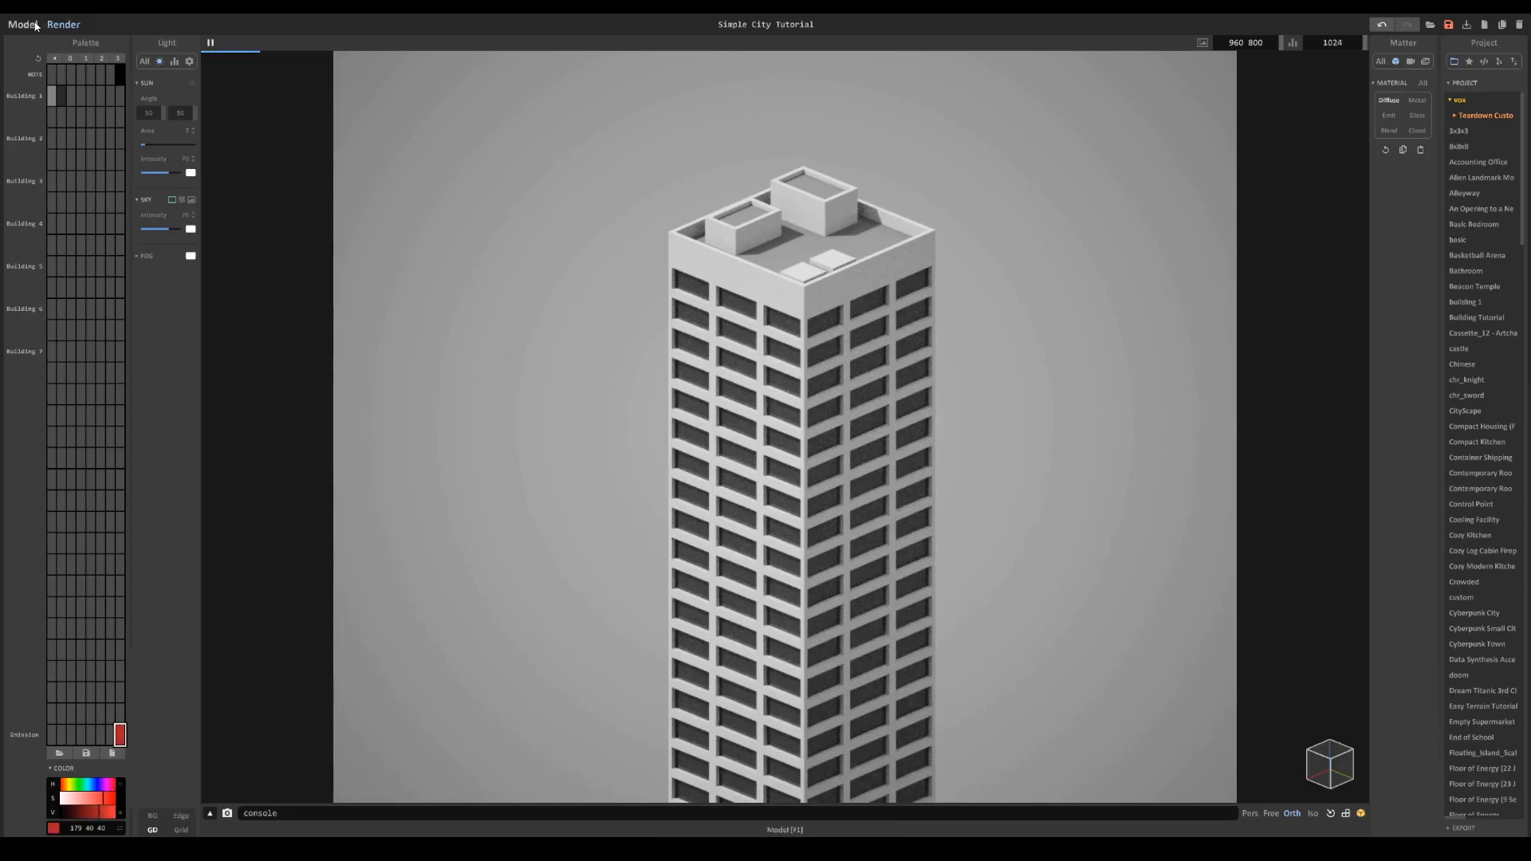
click(23, 25)
scroll(849, 289, up, 1)
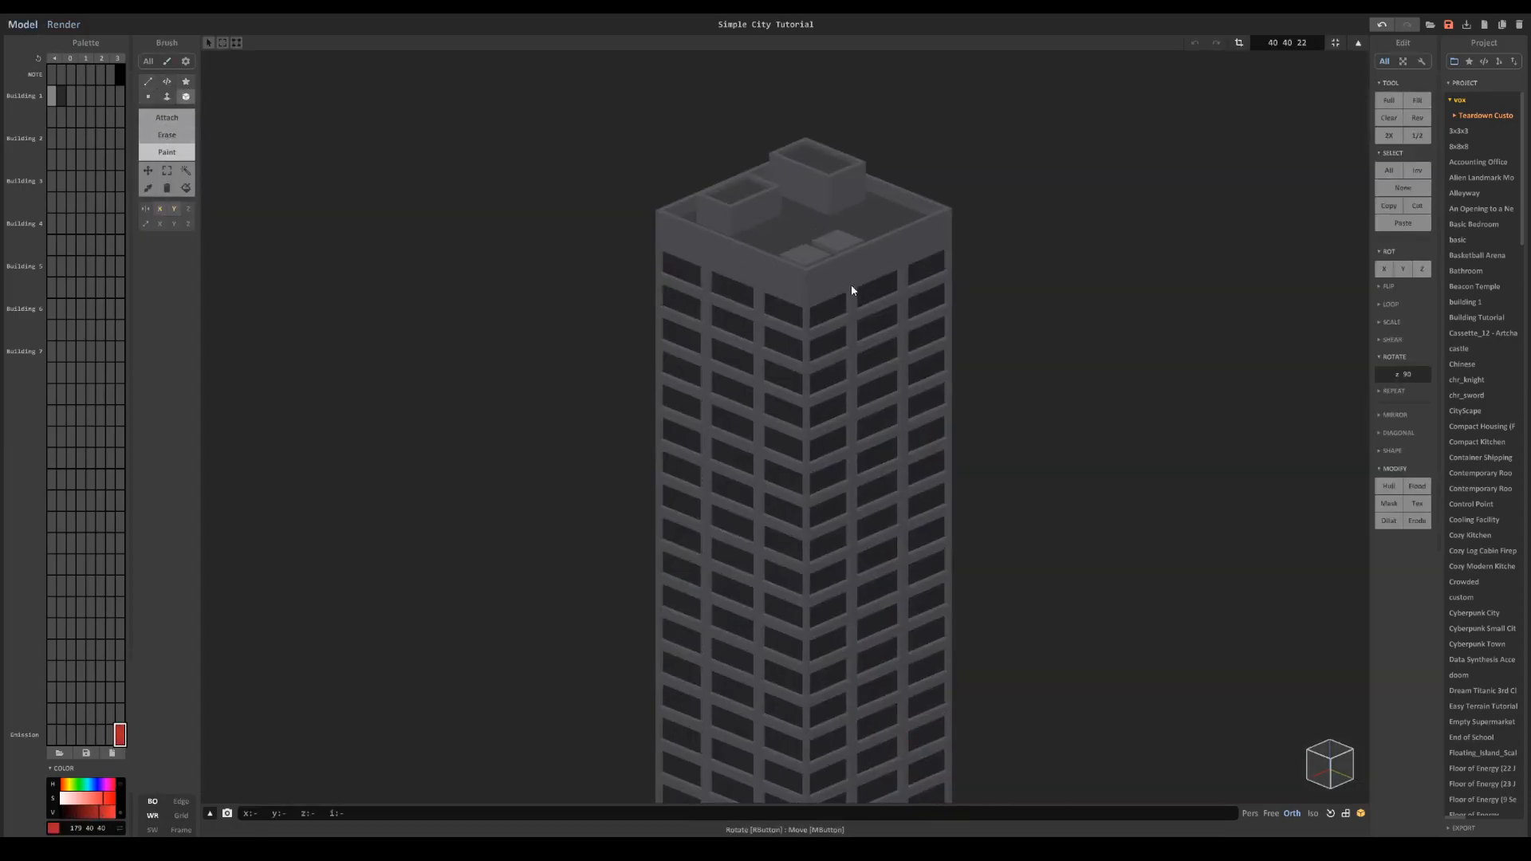
key(Tab)
click(810, 275)
key(Tab)
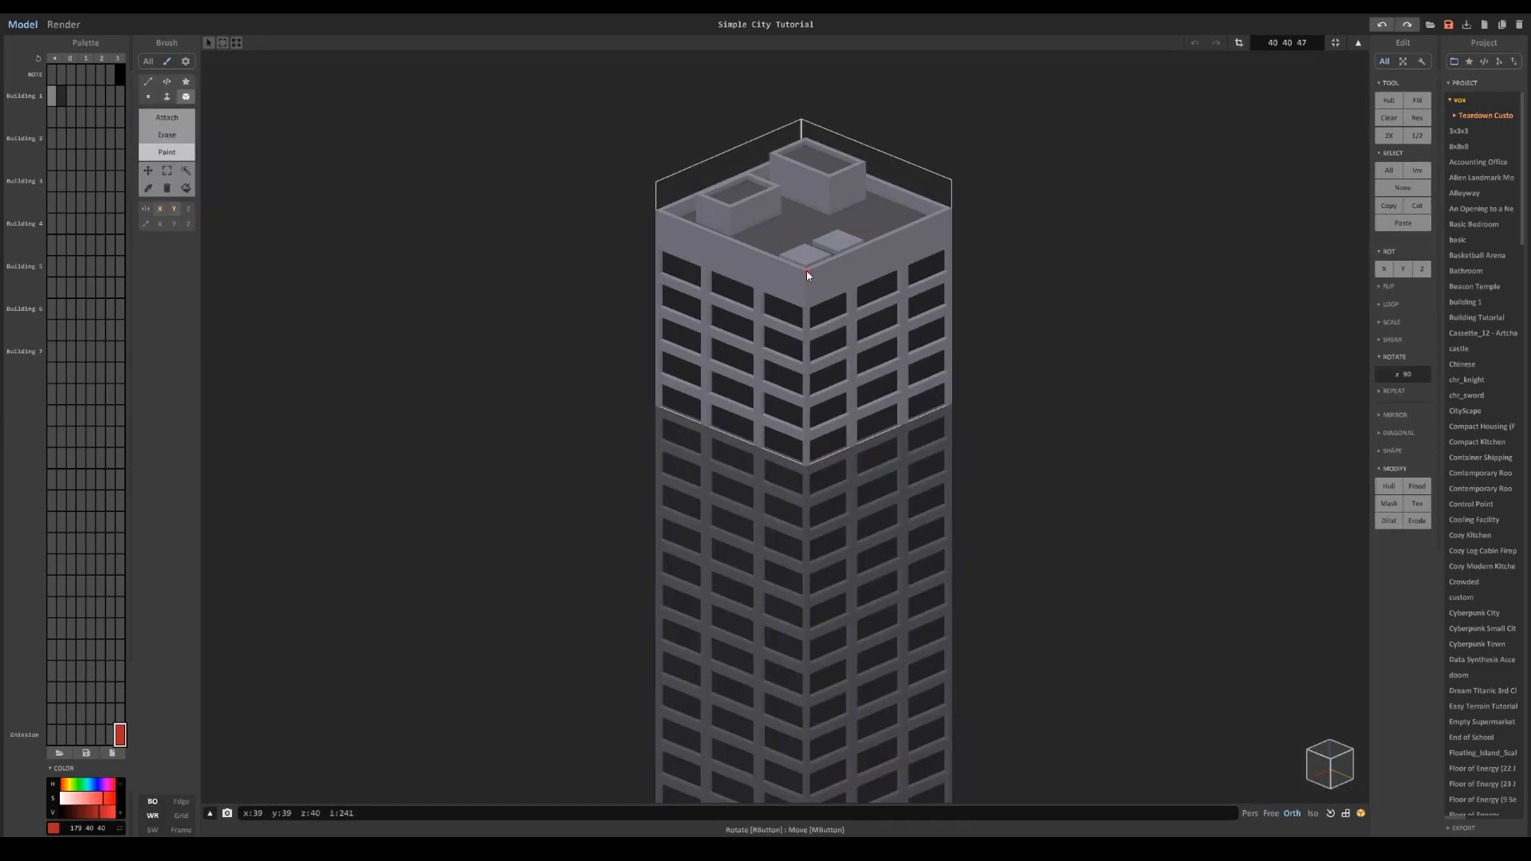
Step: Place red light voxels on the corners of the roof parapet with X and Y mirroring
scroll(808, 275, up, 4)
click(775, 301)
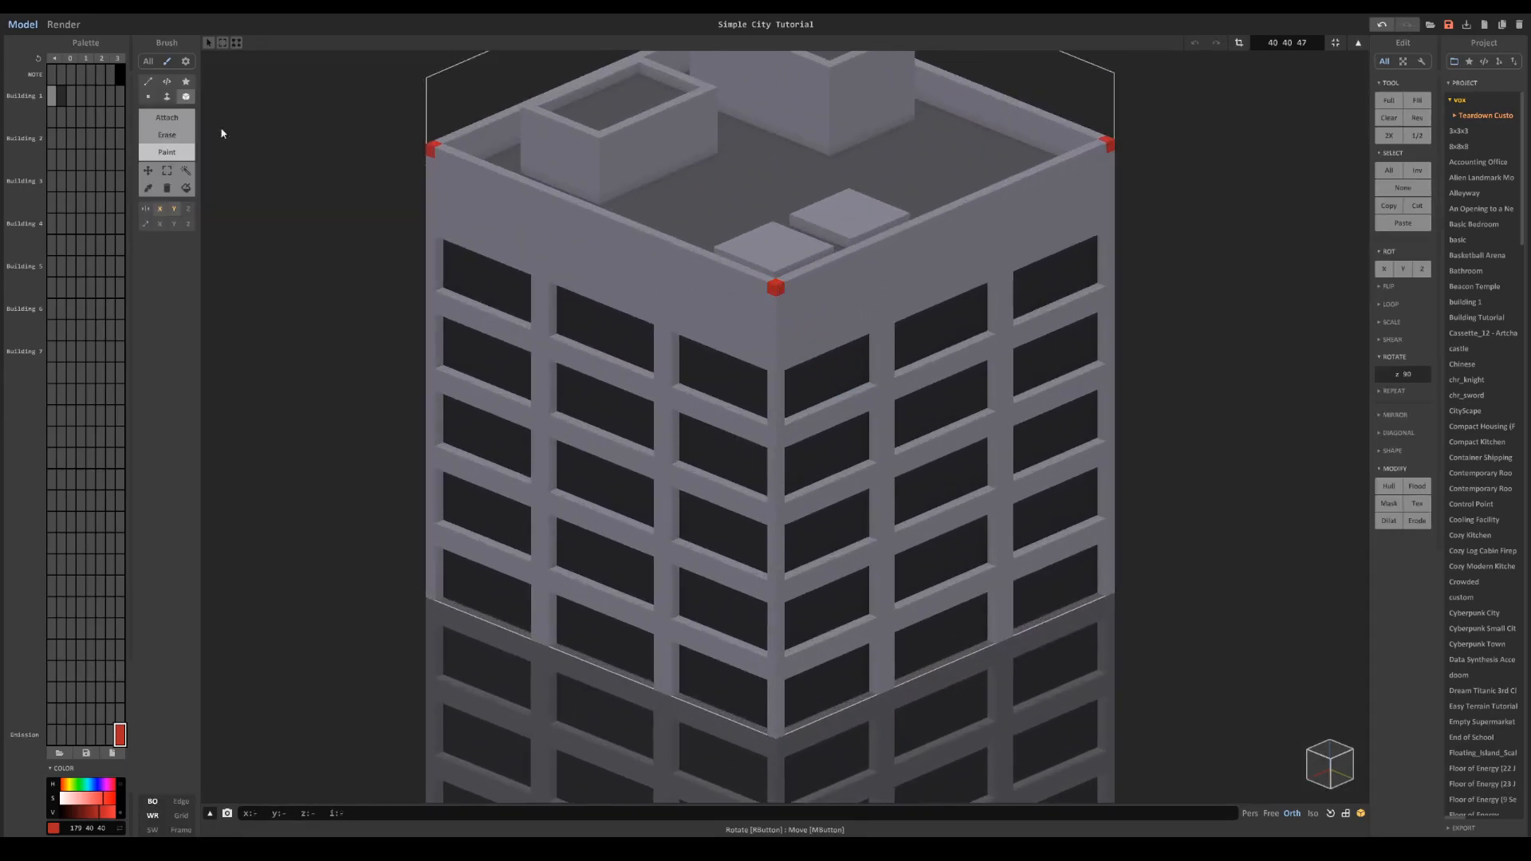
click(167, 117)
click(777, 279)
scroll(896, 258, down, 5)
mouse_move(820, 319)
right_down()
mouse_move(789, 355)
mouse_move(714, 362)
mouse_move(833, 309)
right_up()
scroll(790, 333, down, 5)
scroll(833, 309, up, 1)
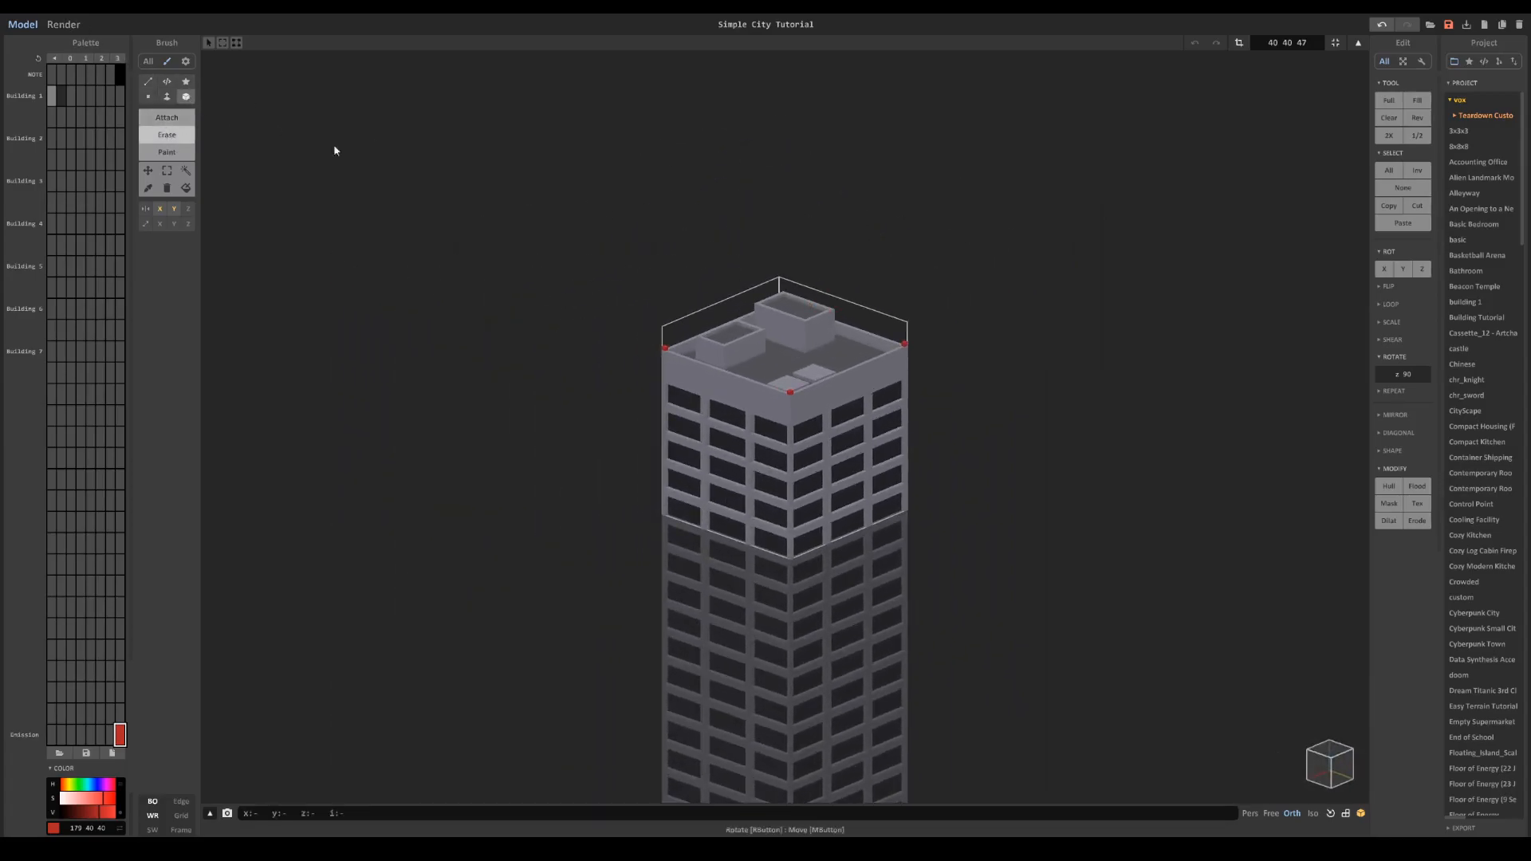
Step: Erase a doorway into the side of the larger rooftop structure with mirroring off
scroll(728, 297, up, 4)
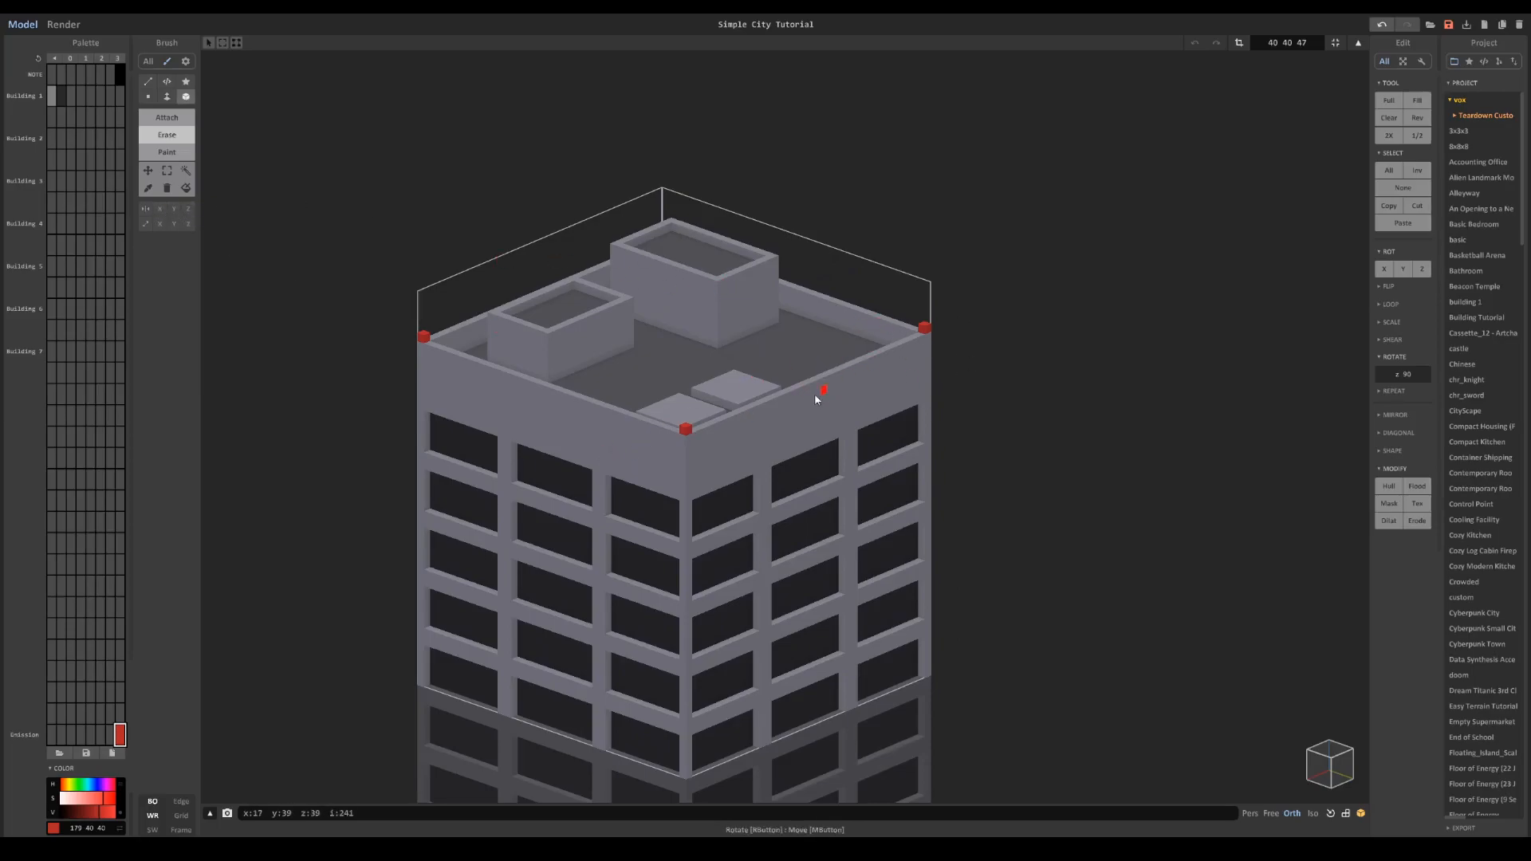
drag(740, 292, 757, 328)
right_drag(756, 328, 677, 342)
middle_drag(678, 341, 855, 408)
right_drag(854, 408, 714, 390)
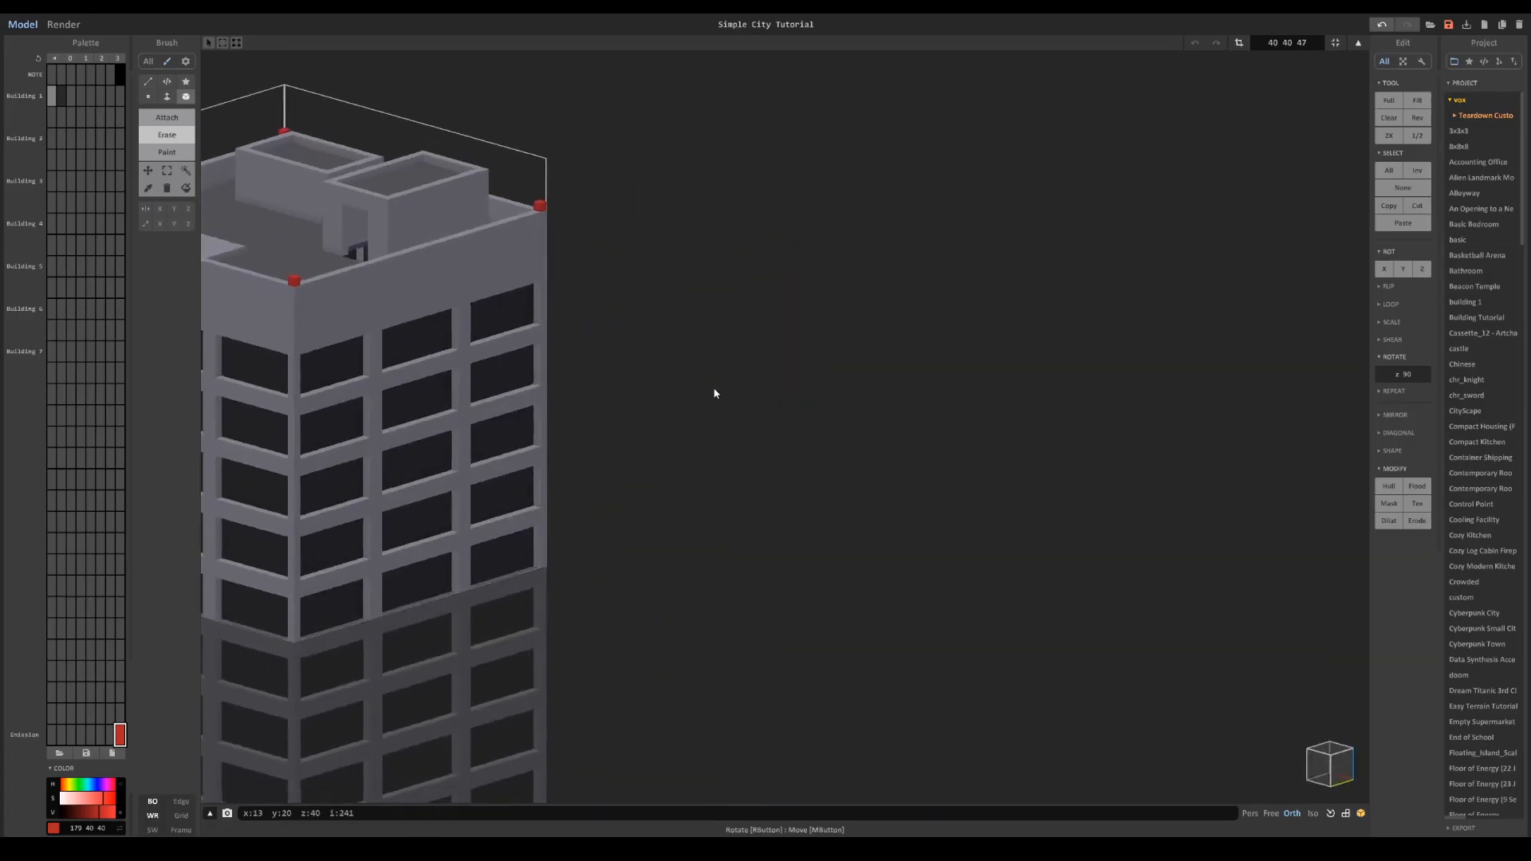
middle_drag(527, 317, 790, 369)
Step: Fill the rooftop doorway with the dark window colour by attaching voxels with the Face brush
scroll(790, 369, up, 3)
click(61, 96)
click(167, 96)
drag(577, 234, 615, 247)
scroll(858, 292, down, 4)
right_drag(623, 254, 915, 292)
scroll(1011, 287, up, 4)
middle_drag(1144, 275, 942, 294)
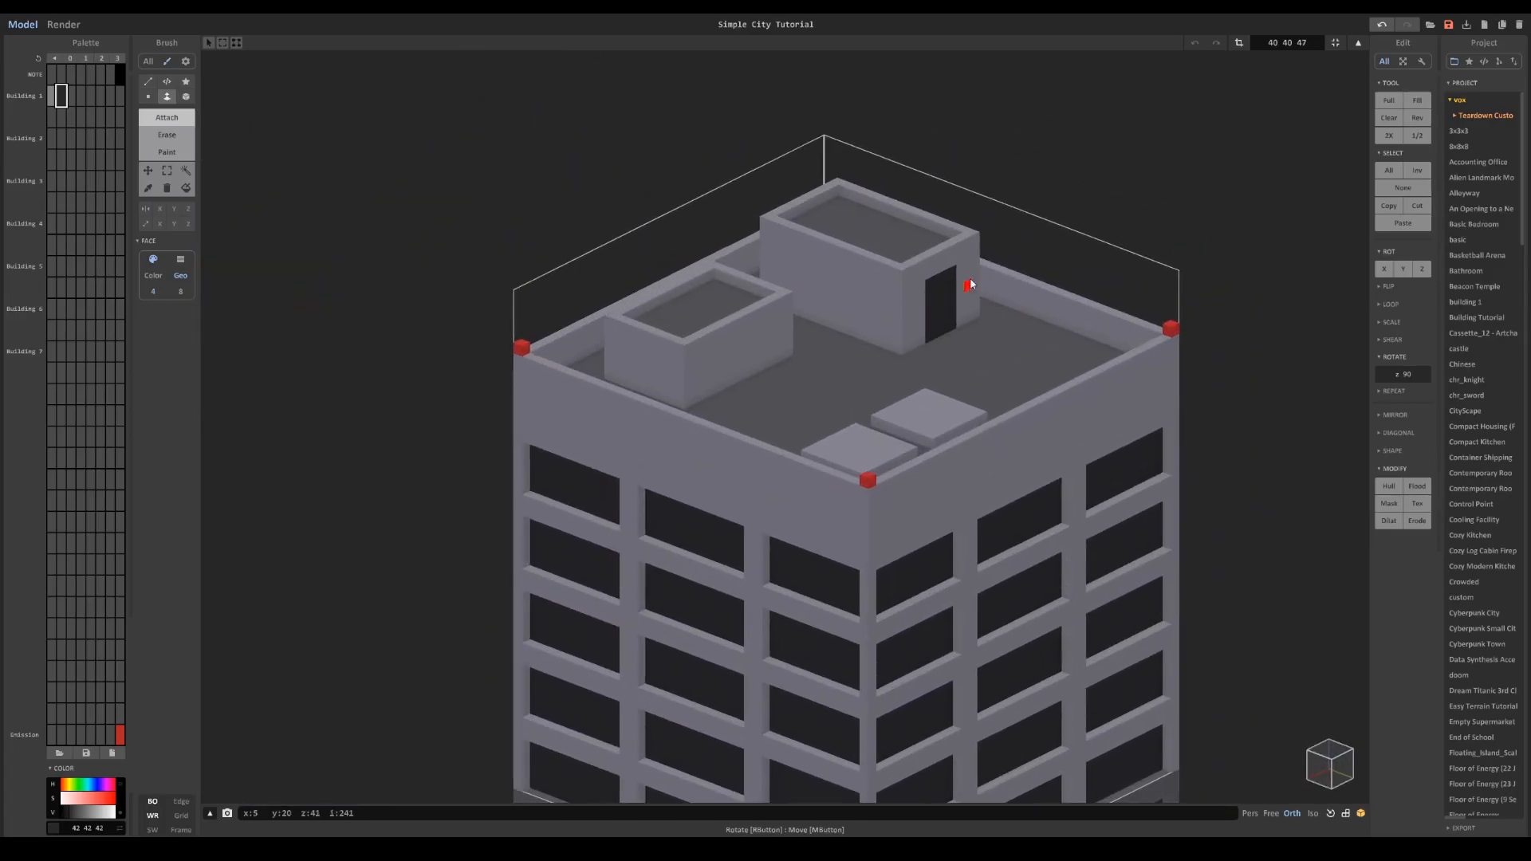
Step: Render the tower with its roof lights and doorway, and pick an unused grey in the Building 1 palette row
scroll(971, 280, down, 4)
middle_drag(923, 353, 834, 349)
scroll(834, 359, down, 4)
middle_drag(834, 404, 832, 284)
click(63, 24)
scroll(800, 331, down, 3)
click(80, 96)
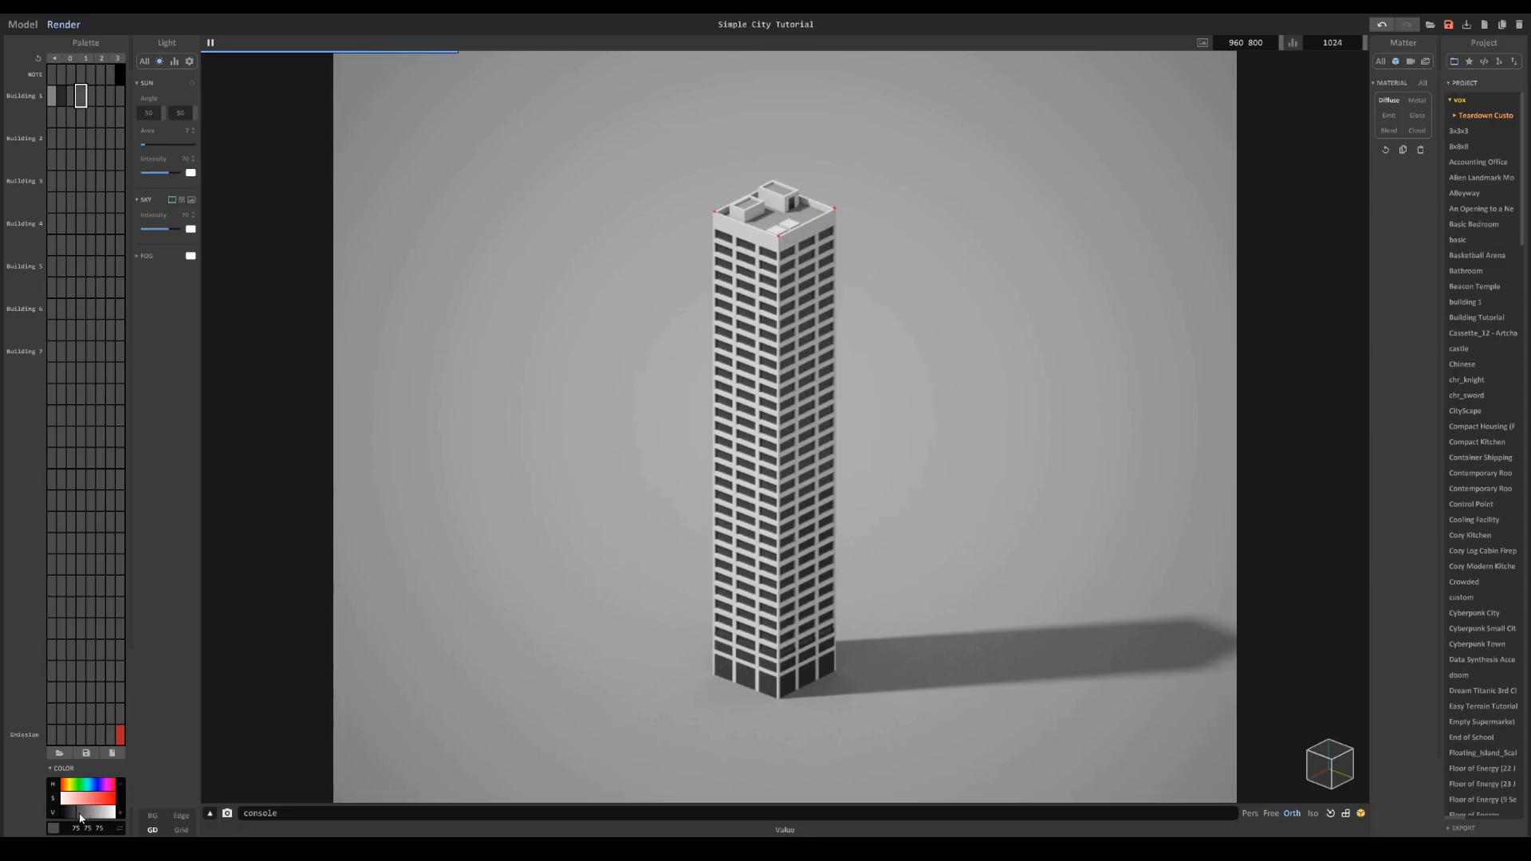
Step: Return to modelling and paint a grey rectangle and narrow vertical bars on the wall band above the top windows
click(24, 24)
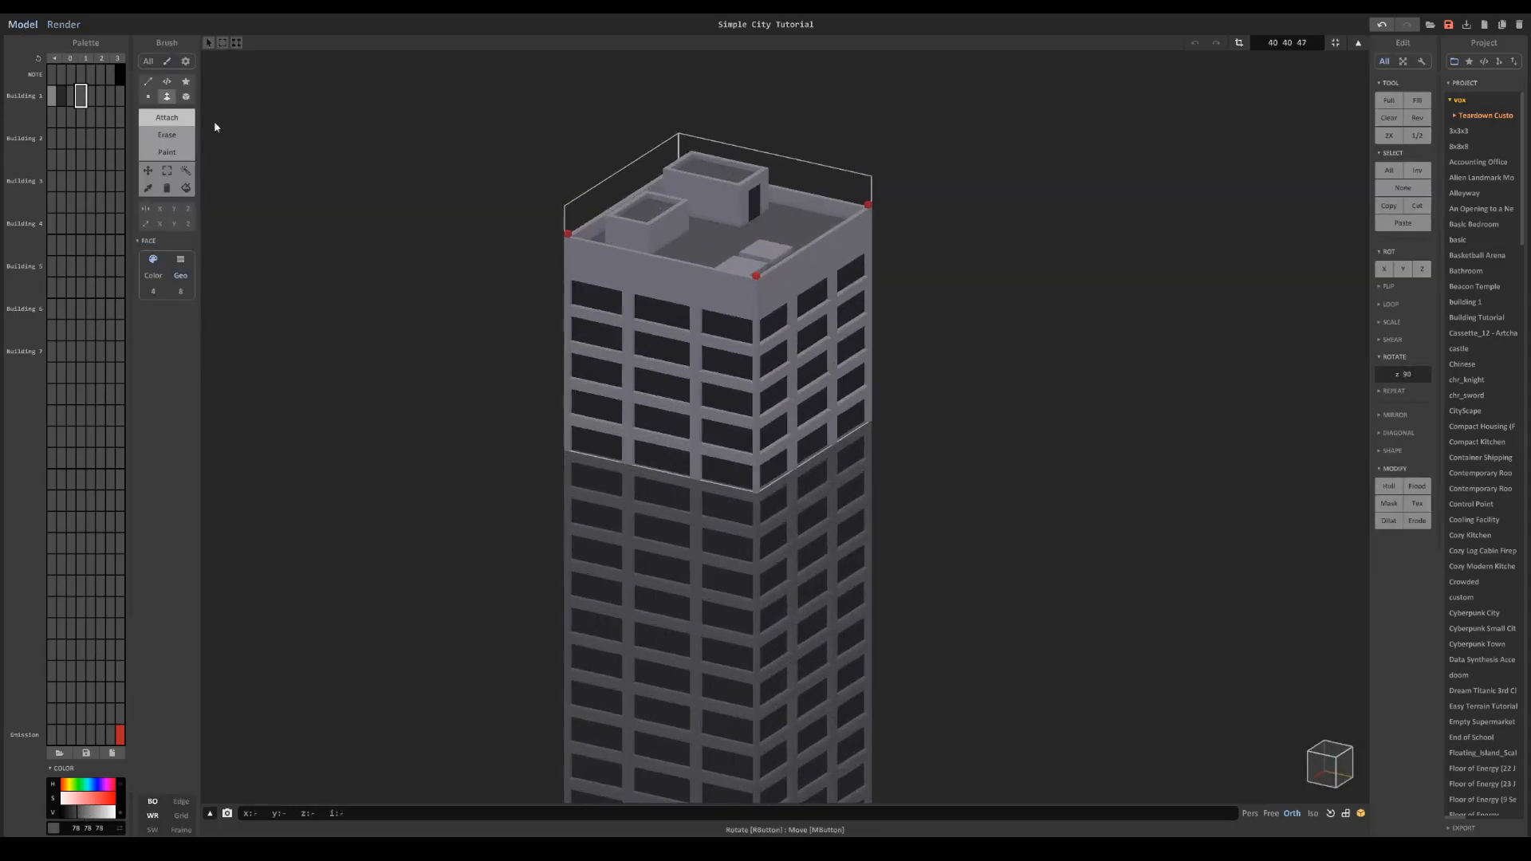
scroll(547, 232, up, 5)
click(186, 96)
drag(639, 178, 725, 225)
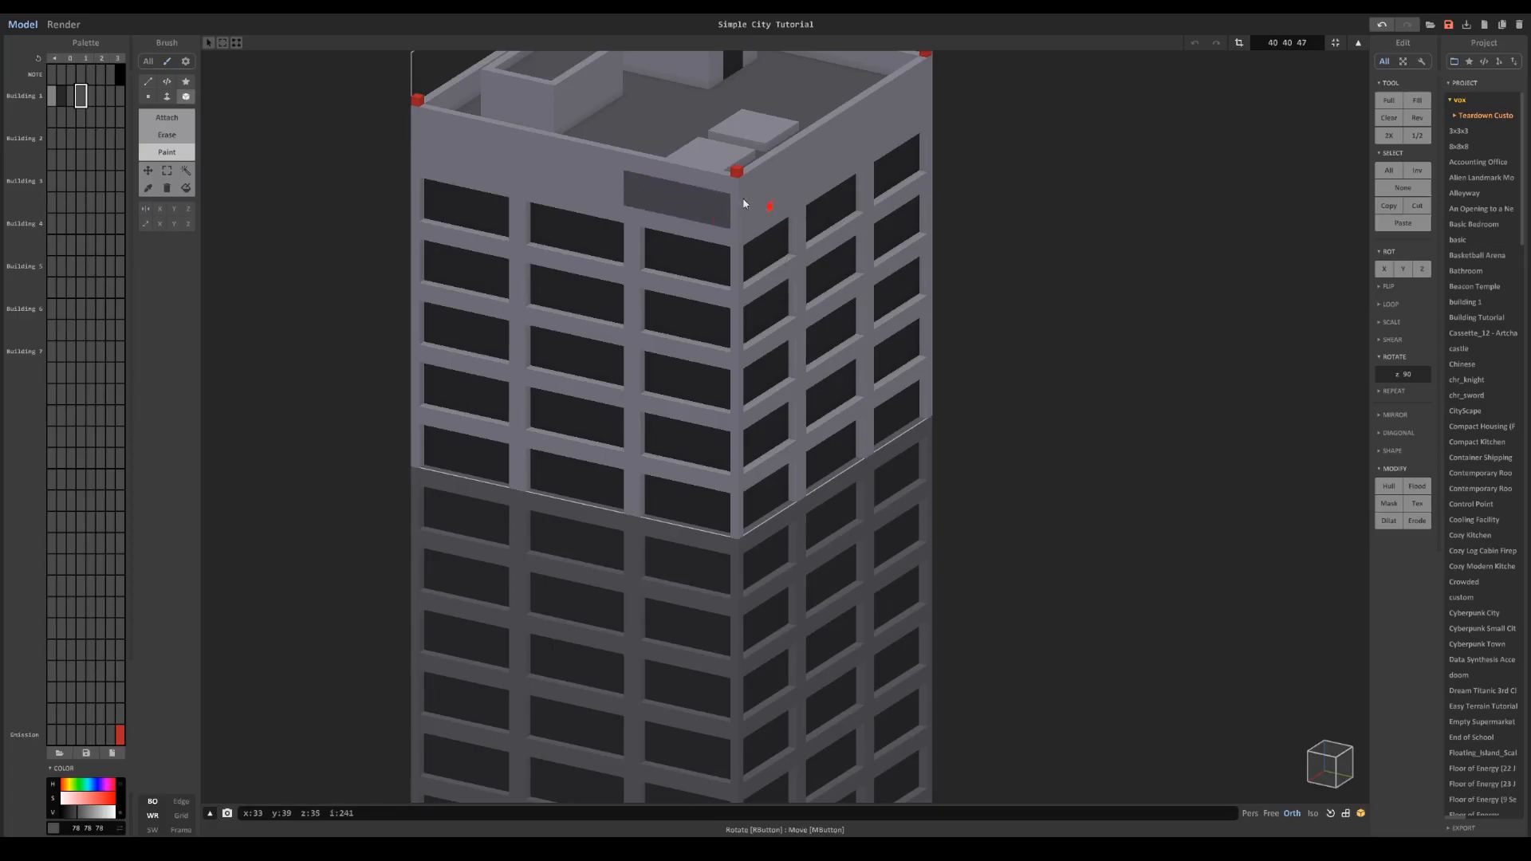
mouse_move(606, 181)
mouse_down()
mouse_move(606, 197)
mouse_move(533, 185)
mouse_up()
scroll(539, 187, down, 10)
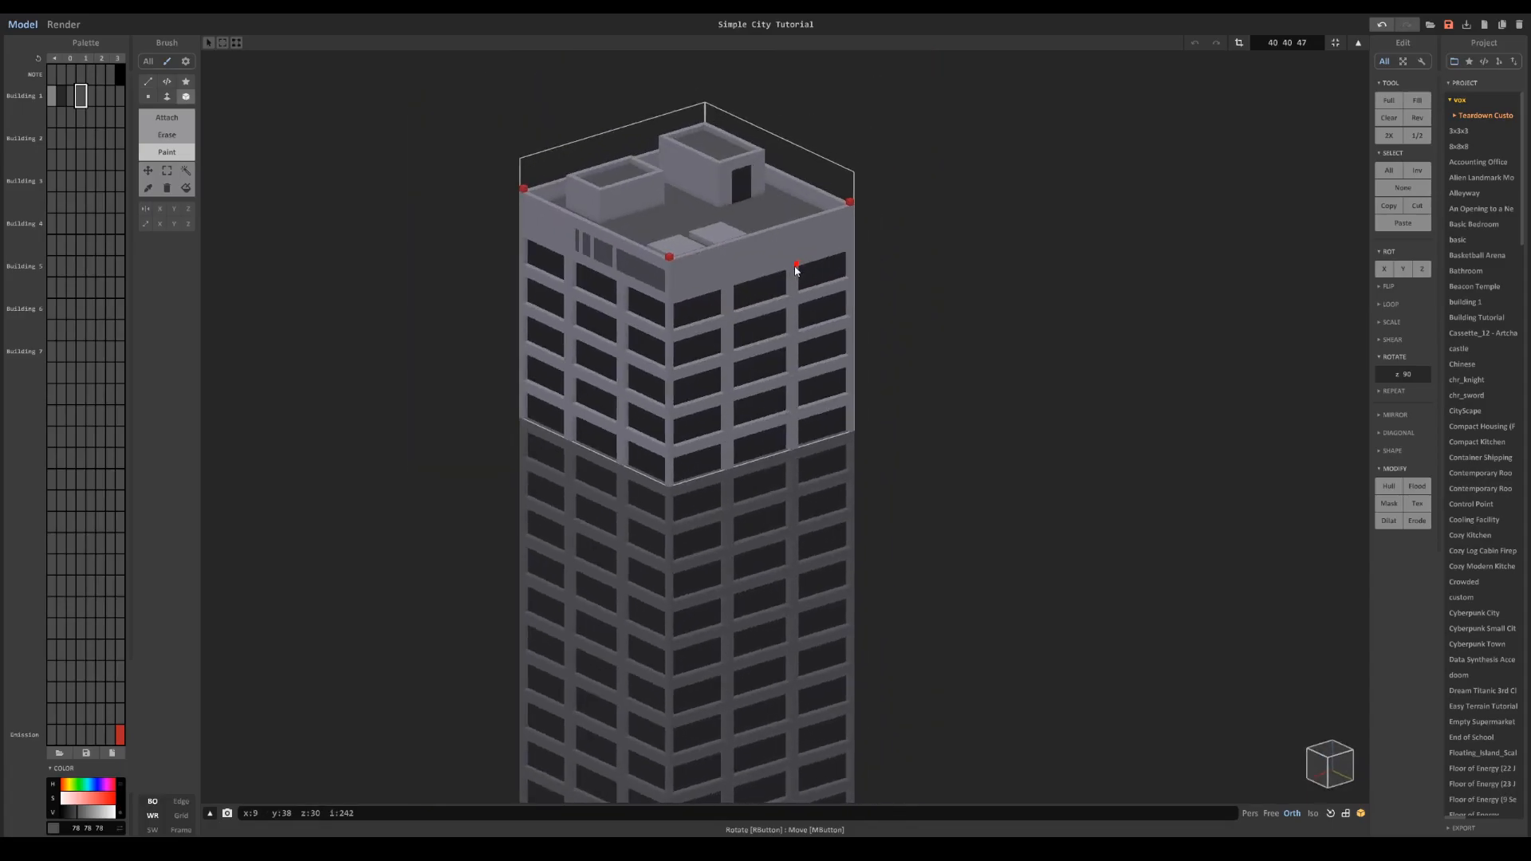
Step: Render the tower and recolour the painted rectangle and bars above the top windows to dark teal, 32 64 59
click(75, 28)
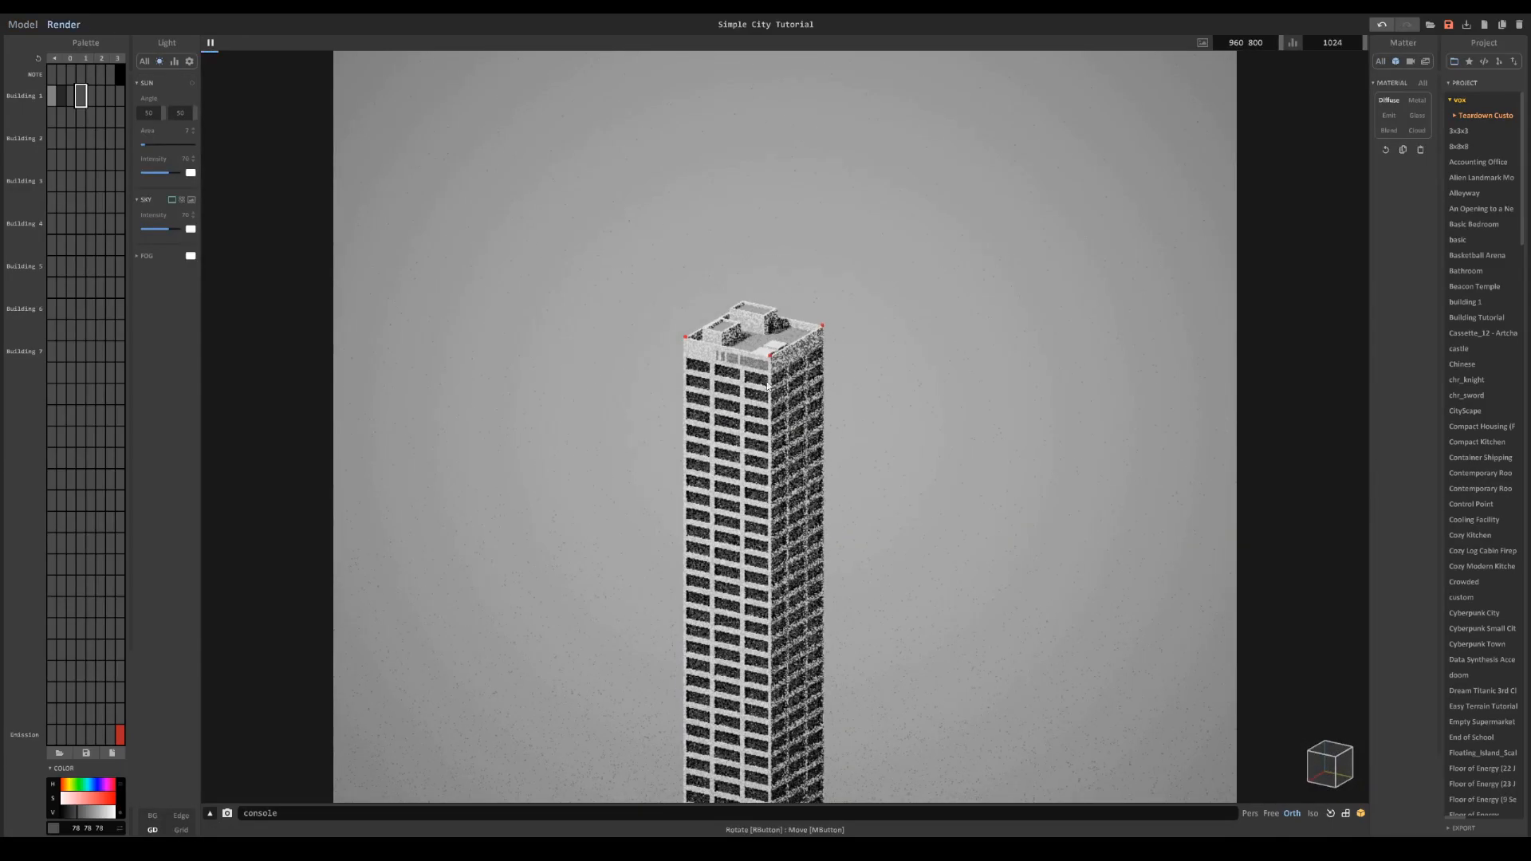
click(90, 787)
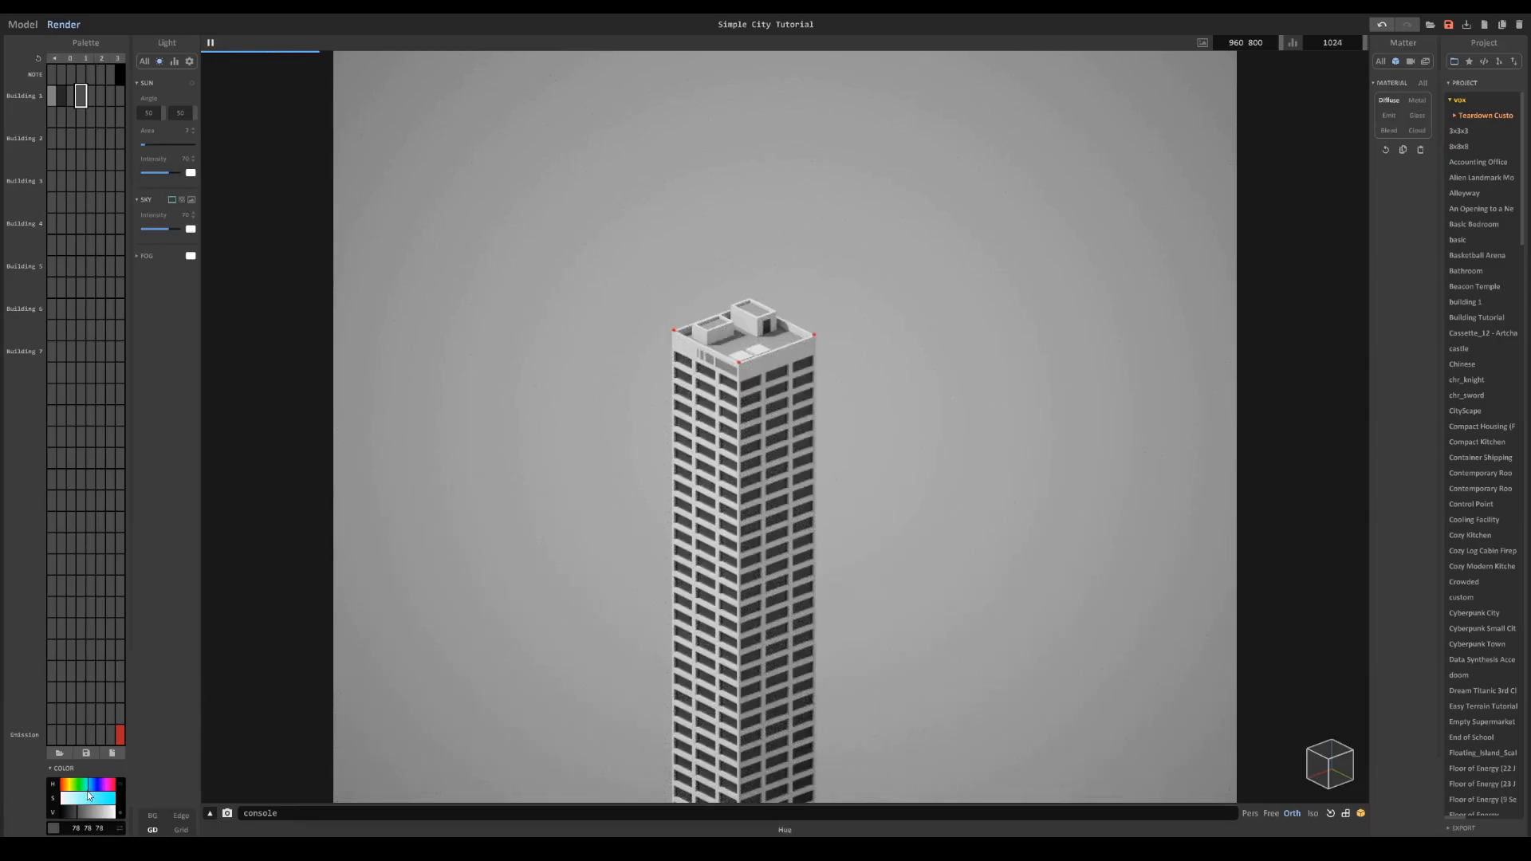
drag(81, 797, 88, 800)
click(80, 813)
scroll(697, 593, down, 3)
scroll(677, 562, up, 3)
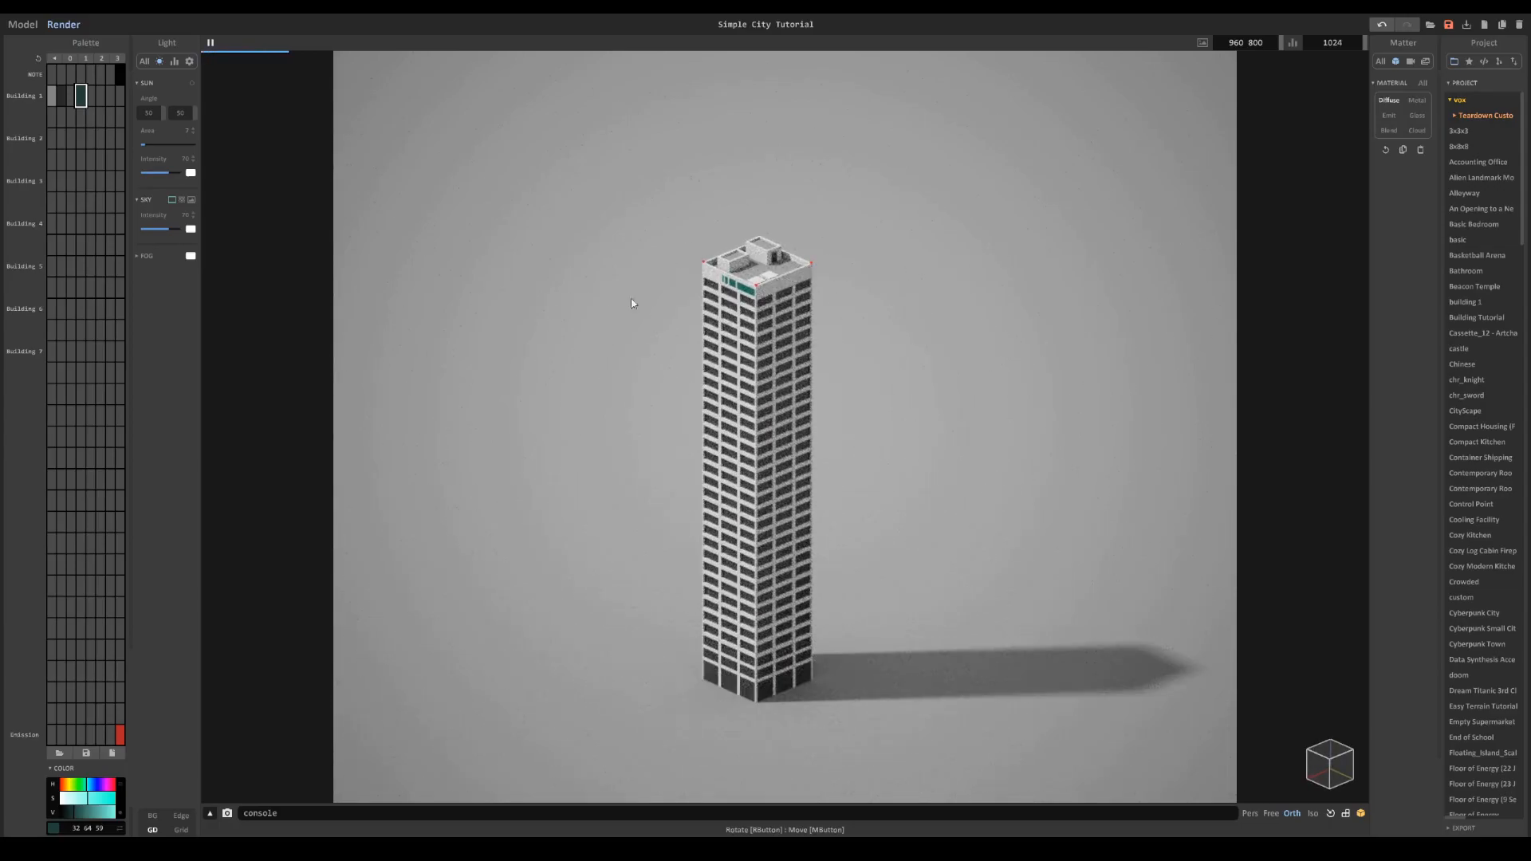
Step: Return to modelling and select the teal rectangle and bars on the wall band with Region Select
click(23, 24)
scroll(636, 304, up, 5)
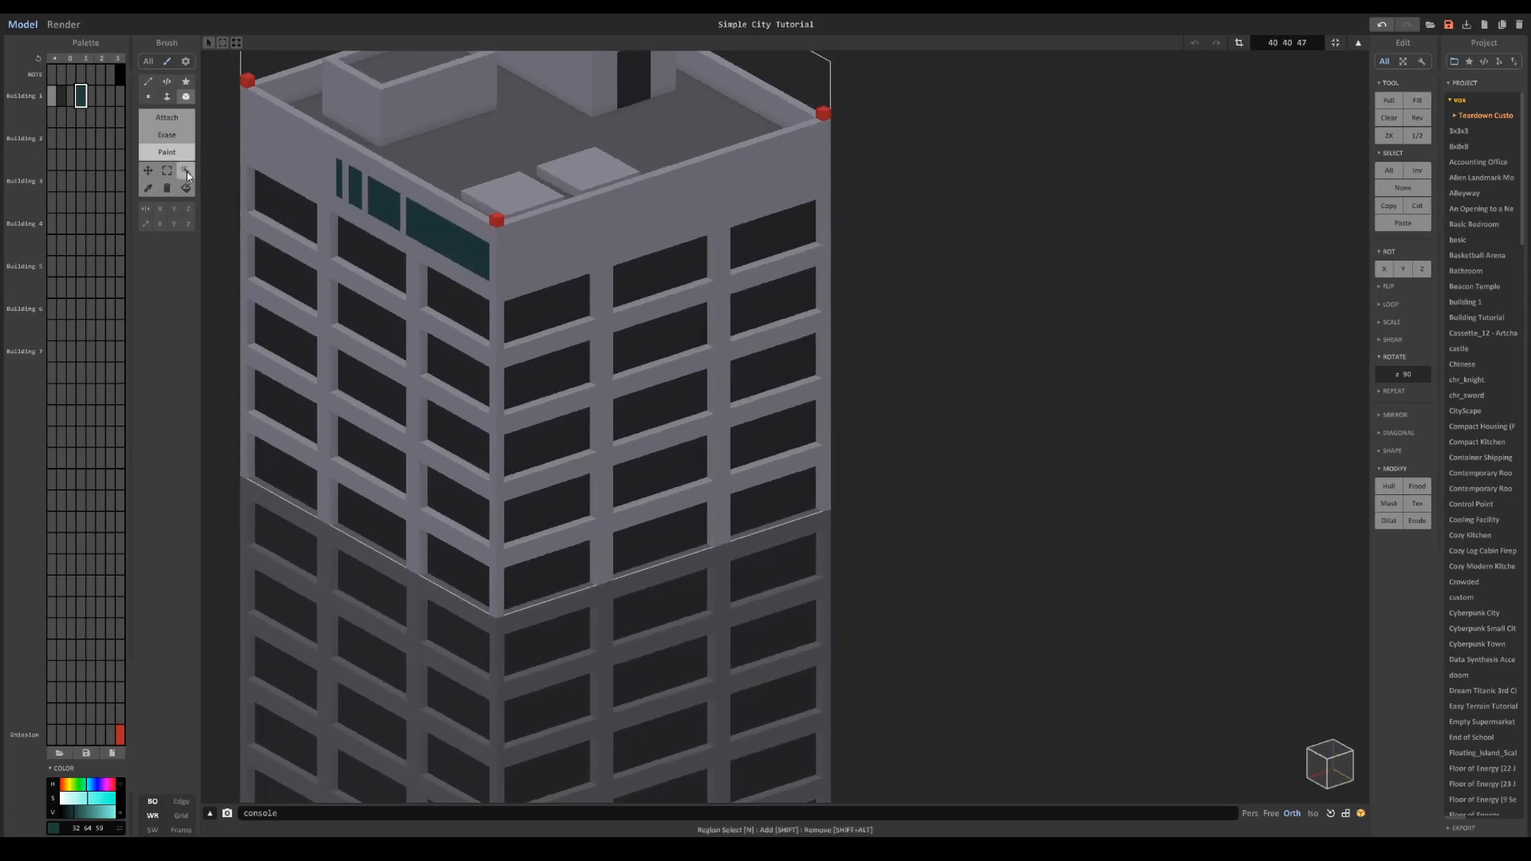
click(185, 171)
click(416, 217)
right_drag(467, 247, 432, 369)
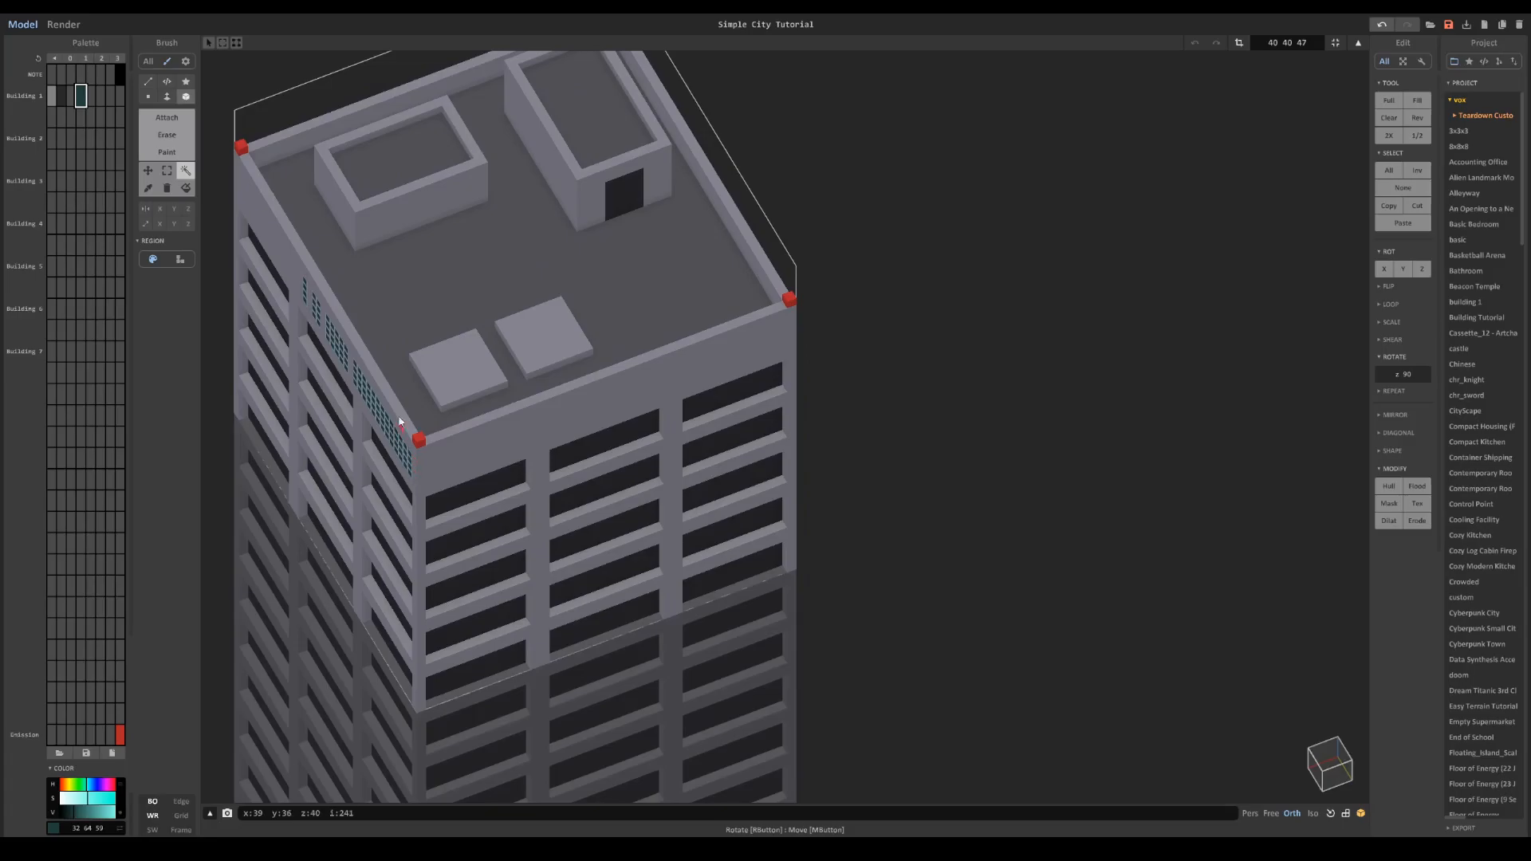
right_drag(386, 366, 391, 345)
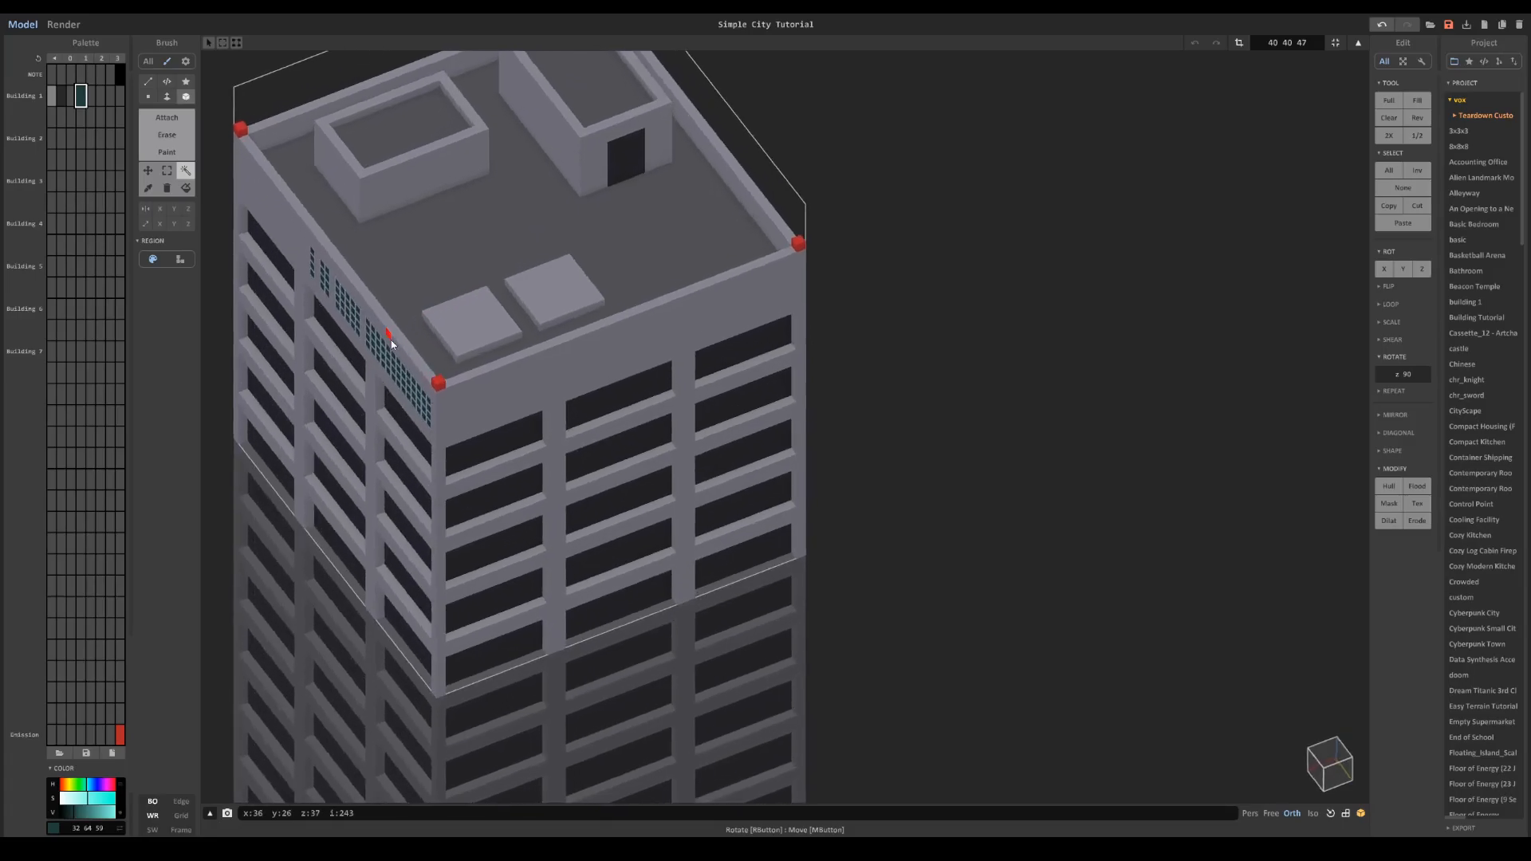
right_drag(496, 283, 625, 313)
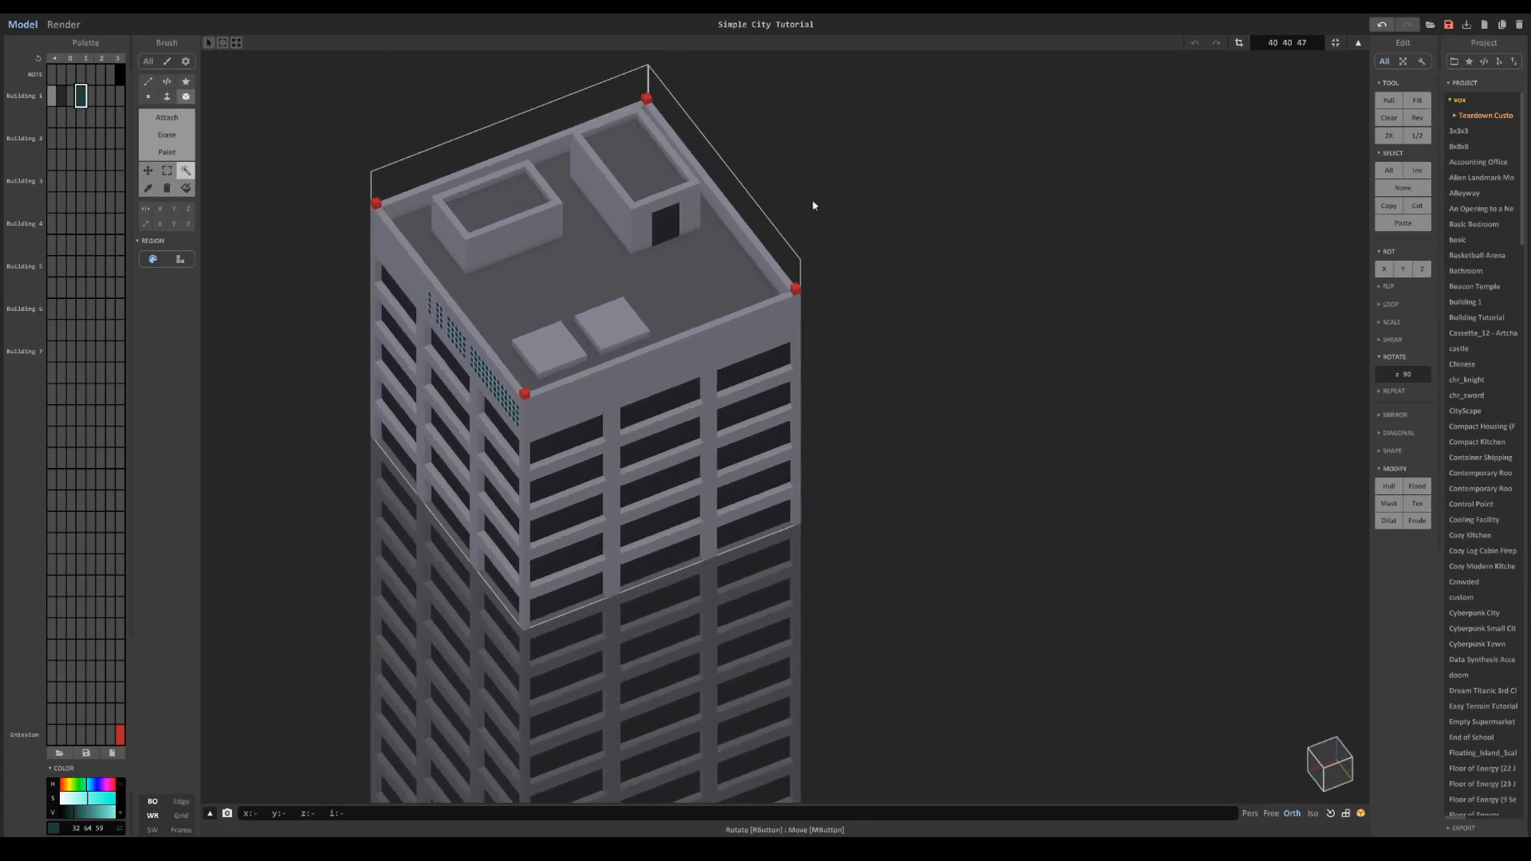
scroll(520, 333, up, 2)
scroll(461, 346, down, 3)
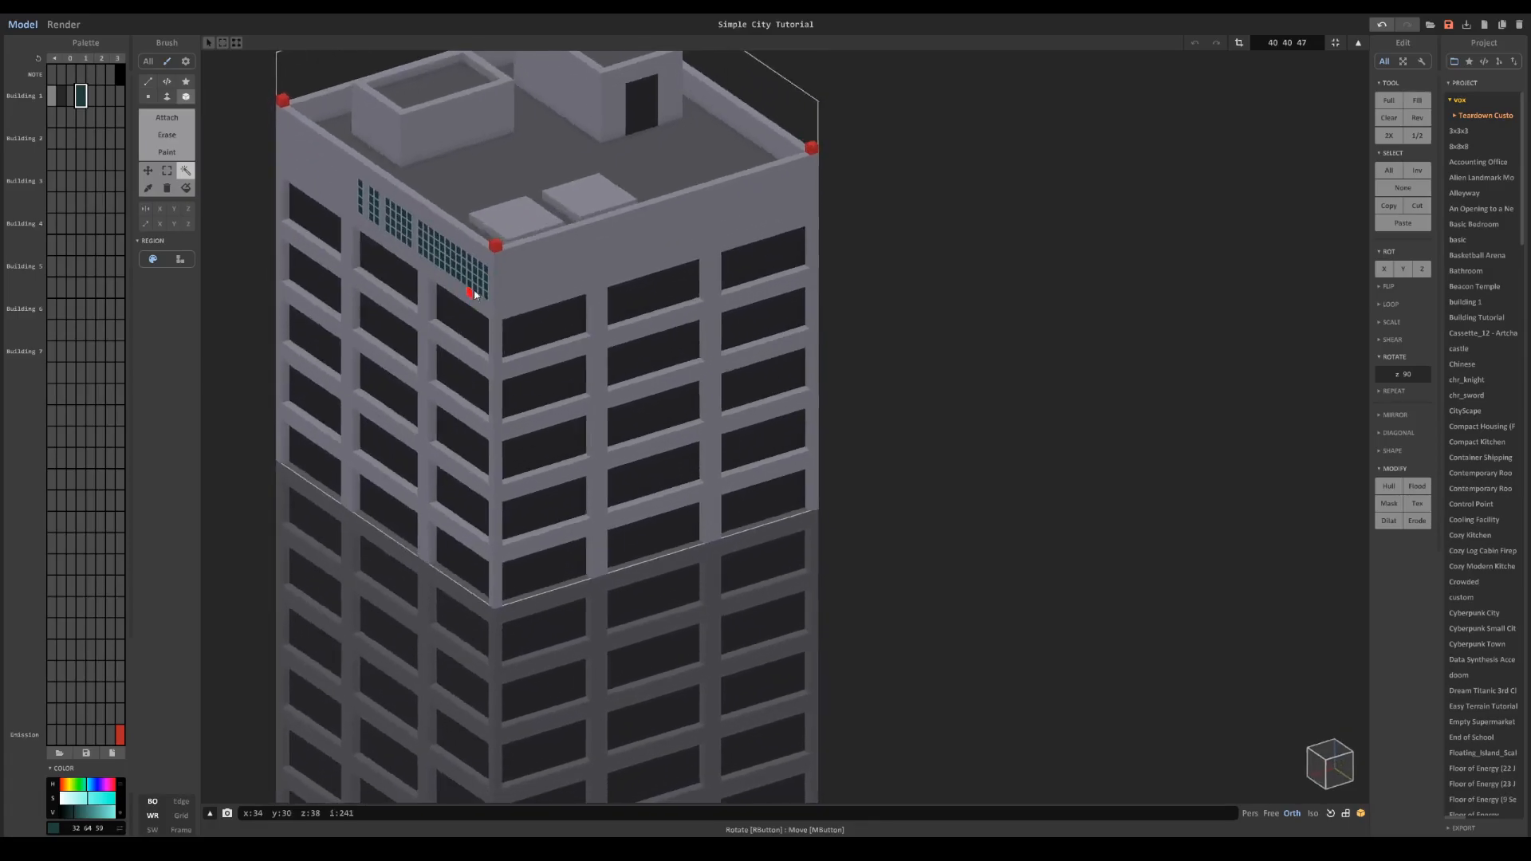
Step: Duplicate the top section above the tower and replace the duplicate's voxels with the copied teal rectangle and bars
key(Tab)
scroll(805, 335, down, 2)
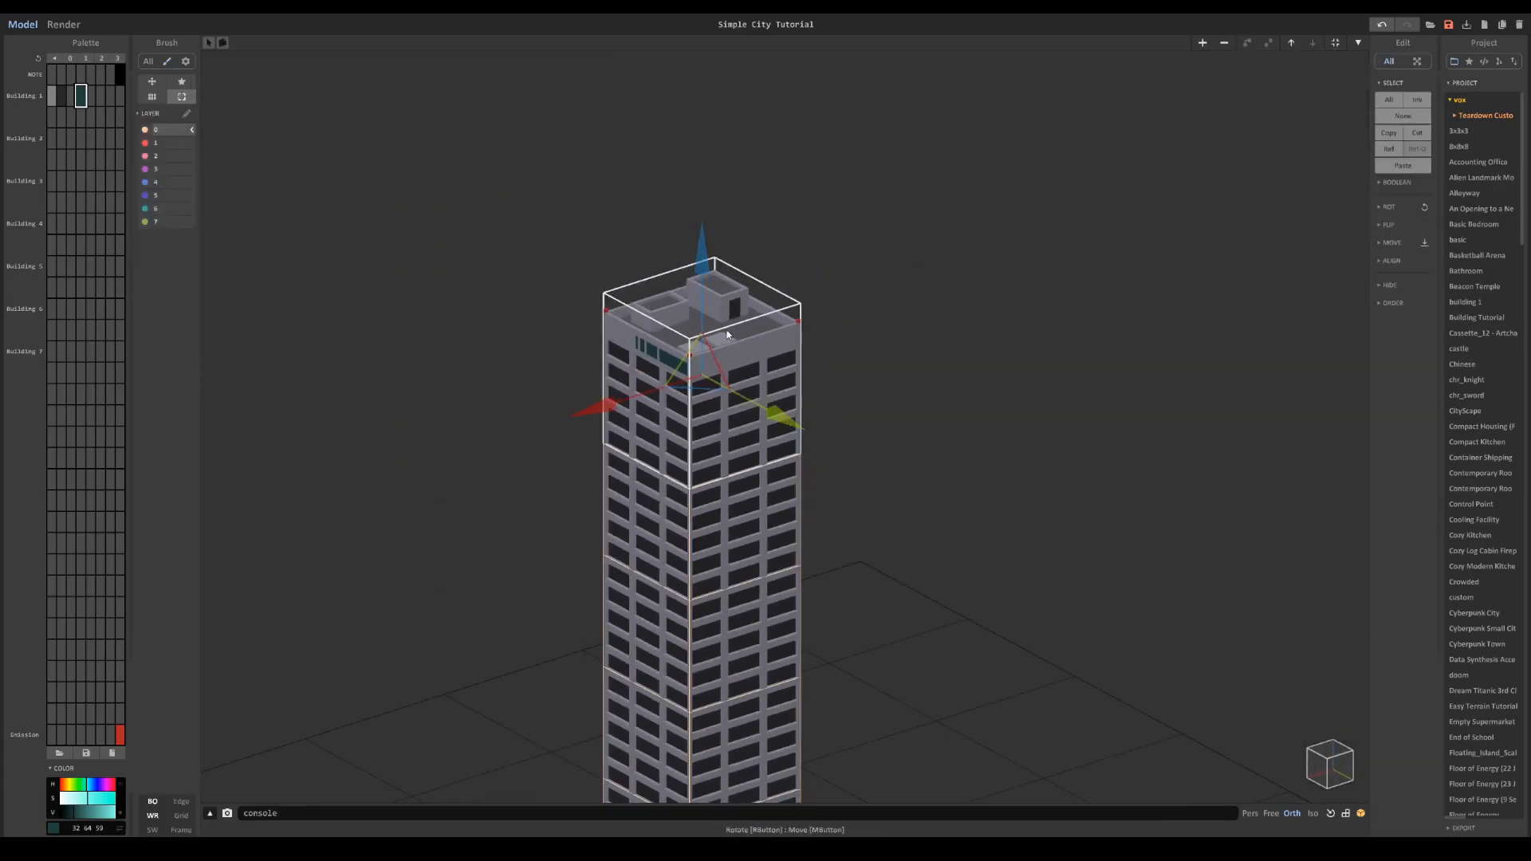
drag(700, 271, 747, 146)
key(Tab)
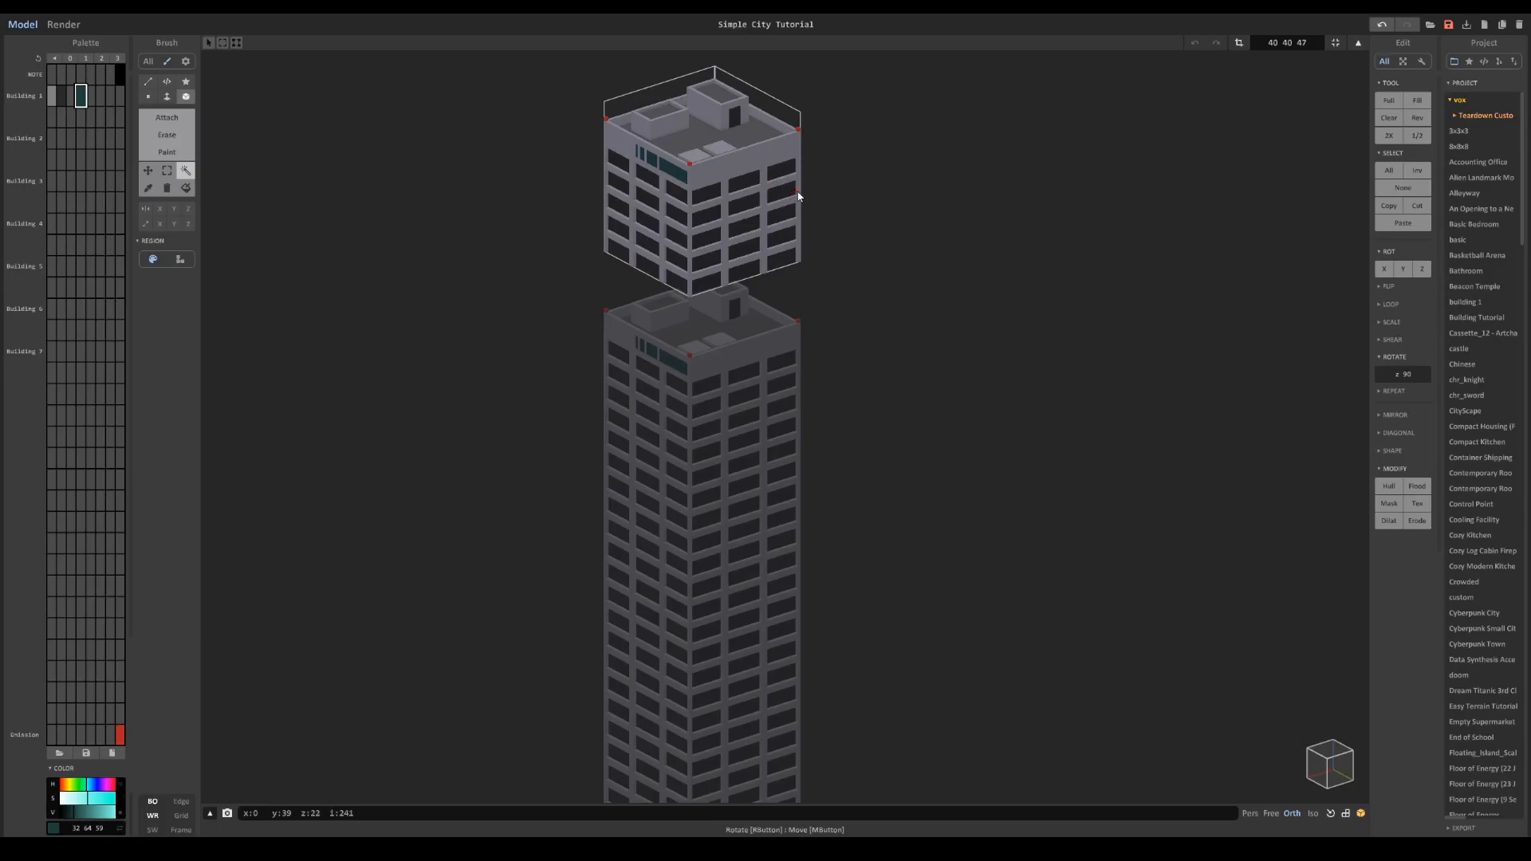
key(Delete)
key(ctrl+v)
scroll(761, 255, up, 2)
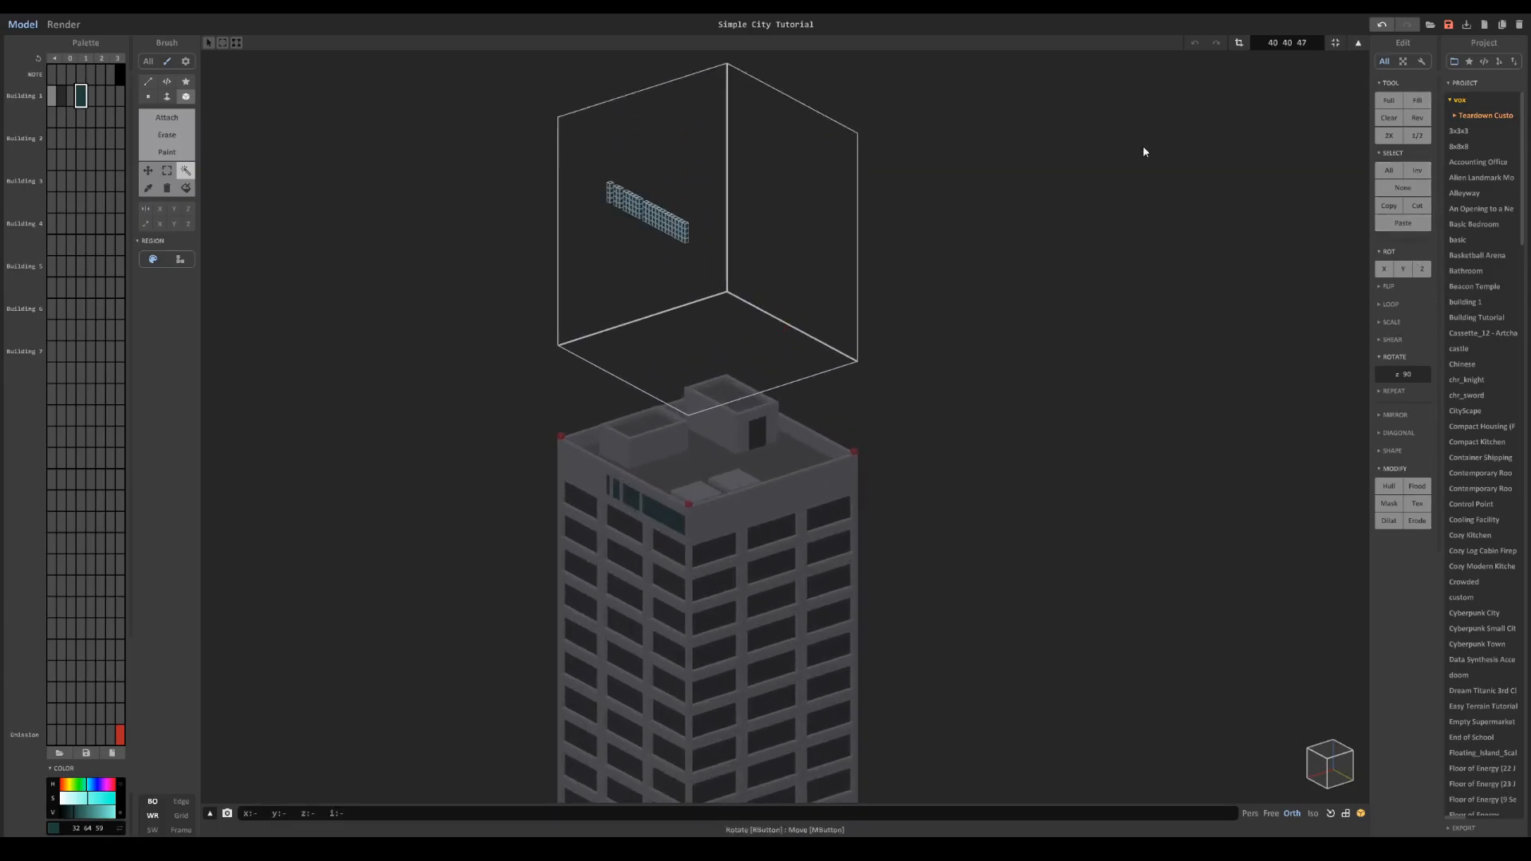
Step: Turn the floating teal sign to face the adjacent wall and fit its volume to the voxels
key(Tab)
drag(793, 289, 900, 343)
click(1336, 42)
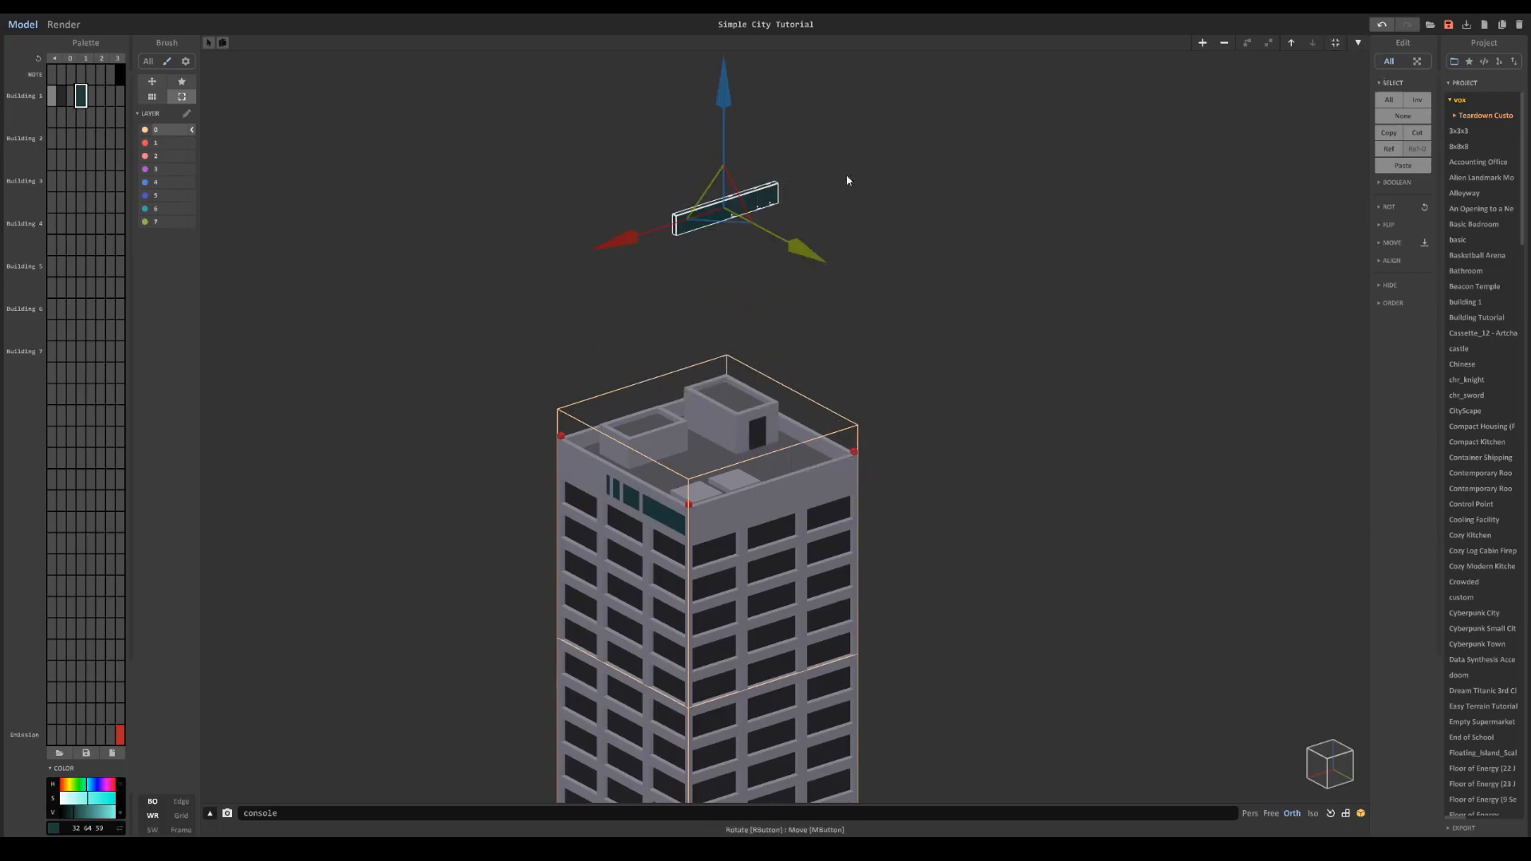
Step: Move the teal sign onto the adjacent wall above the top windows, beside the shared corner, and union it with the top section
drag(725, 172, 749, 428)
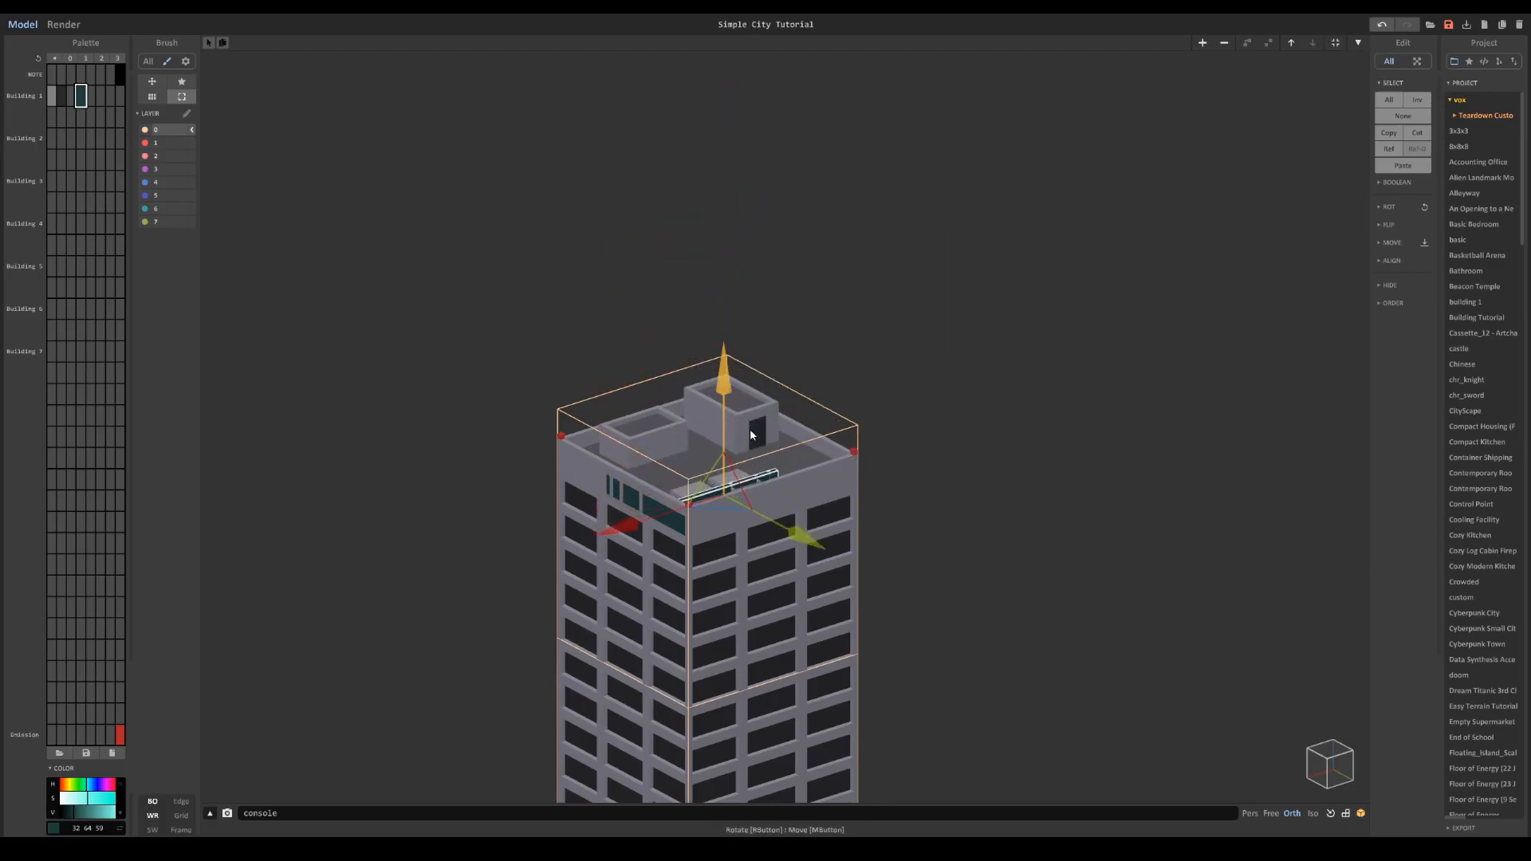
drag(776, 525, 801, 542)
drag(743, 436, 747, 443)
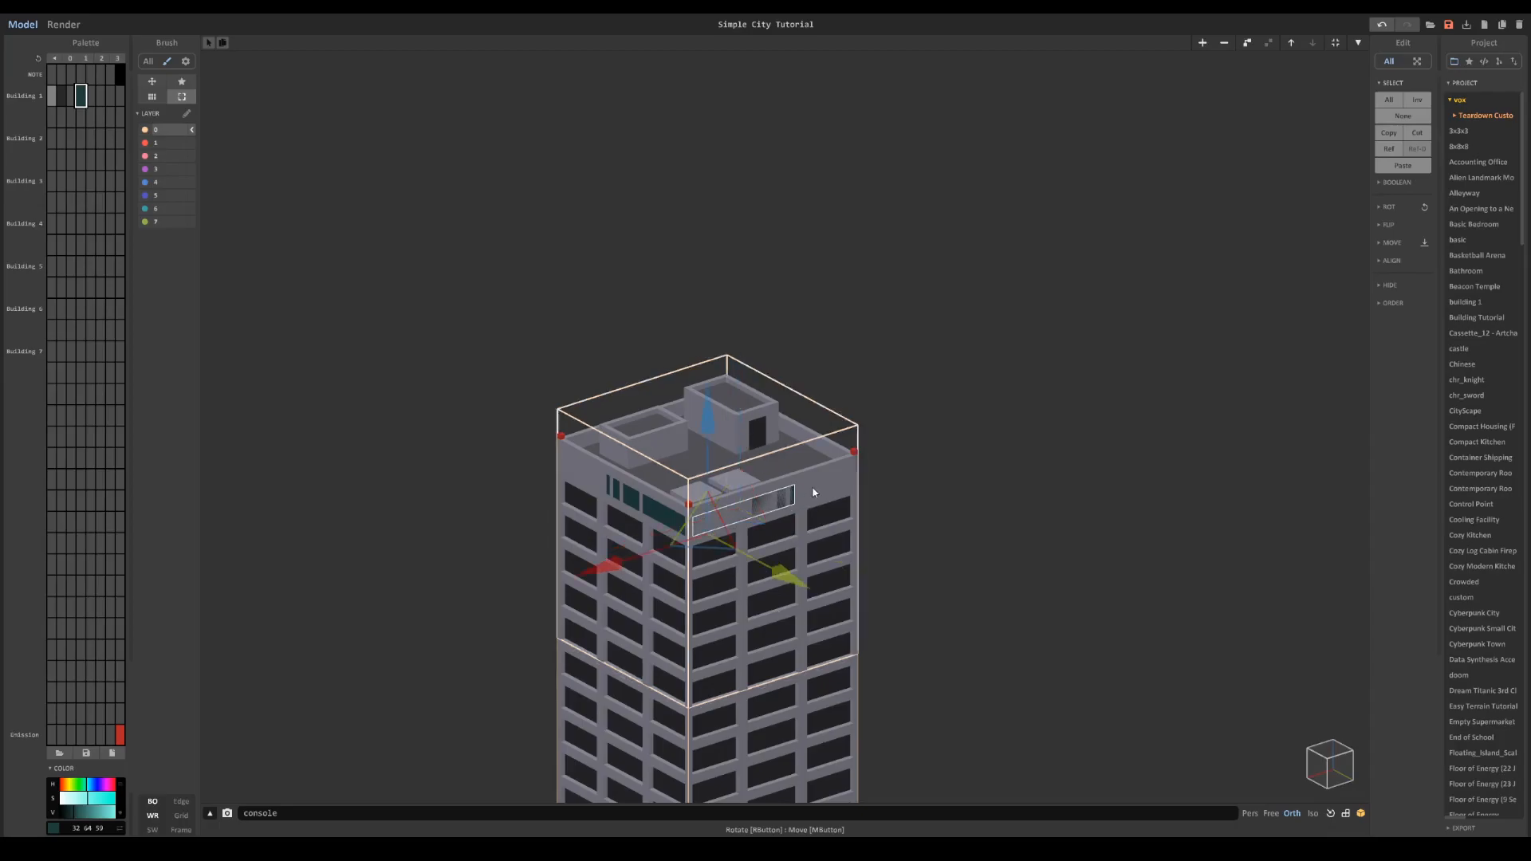
key(ctrl+u)
middle_drag(814, 417, 852, 354)
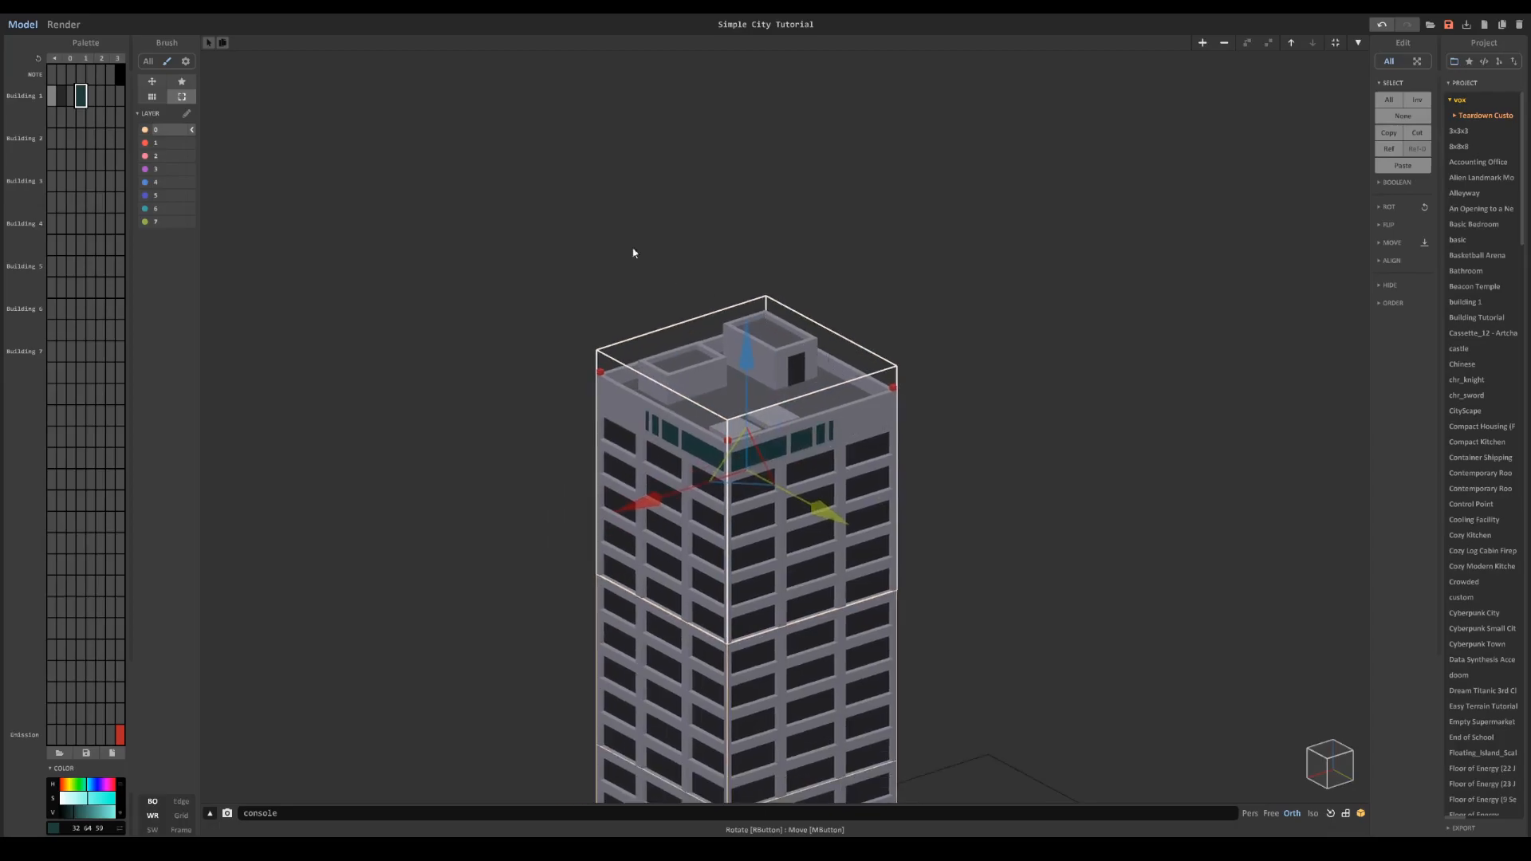
Step: Render the whole tower to check the teal sign on both walls
click(64, 24)
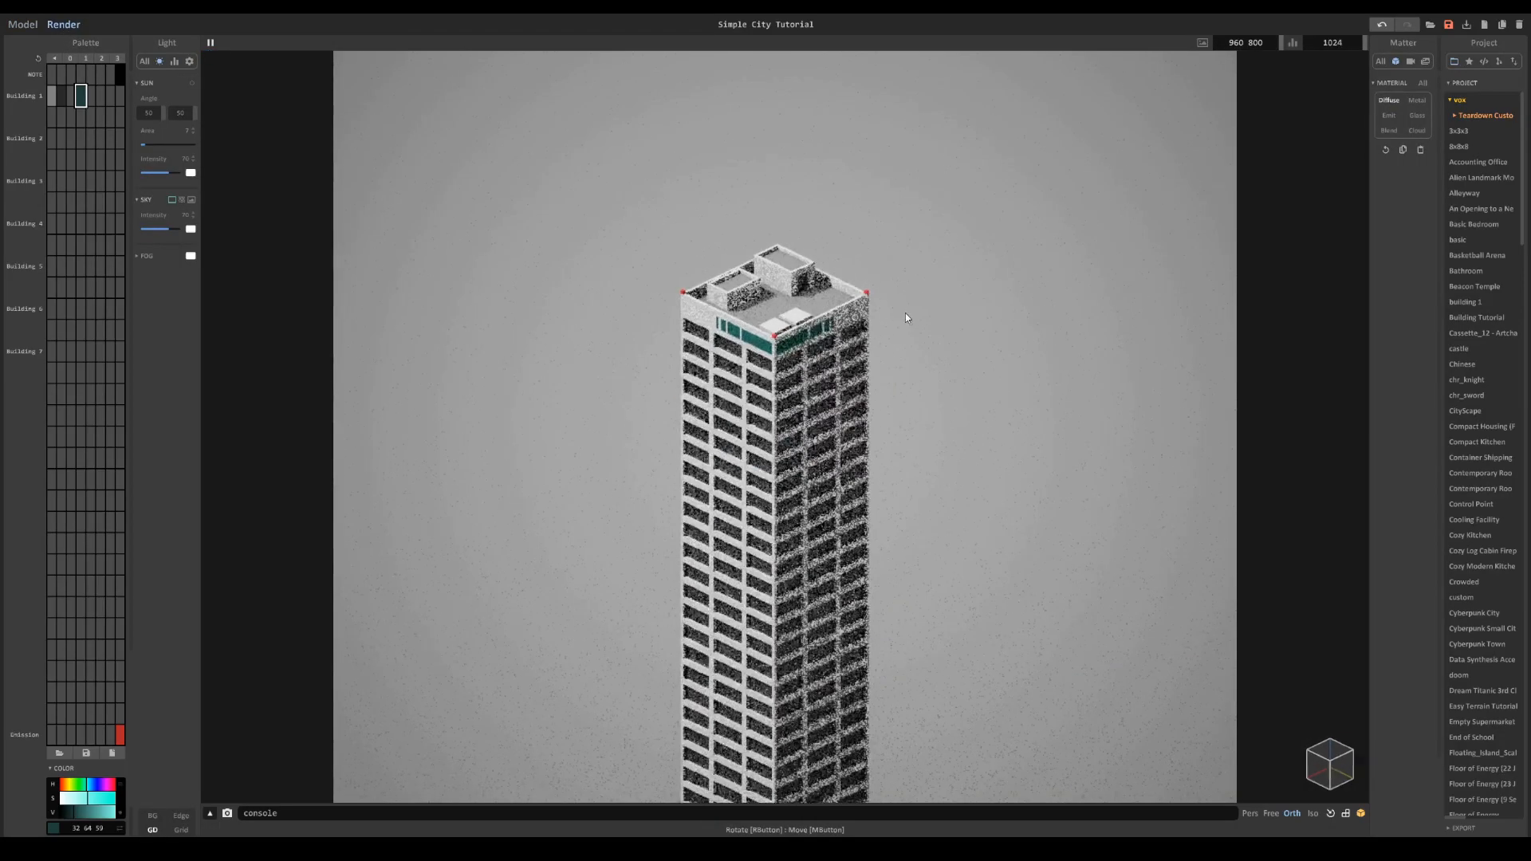
middle_drag(899, 370, 891, 236)
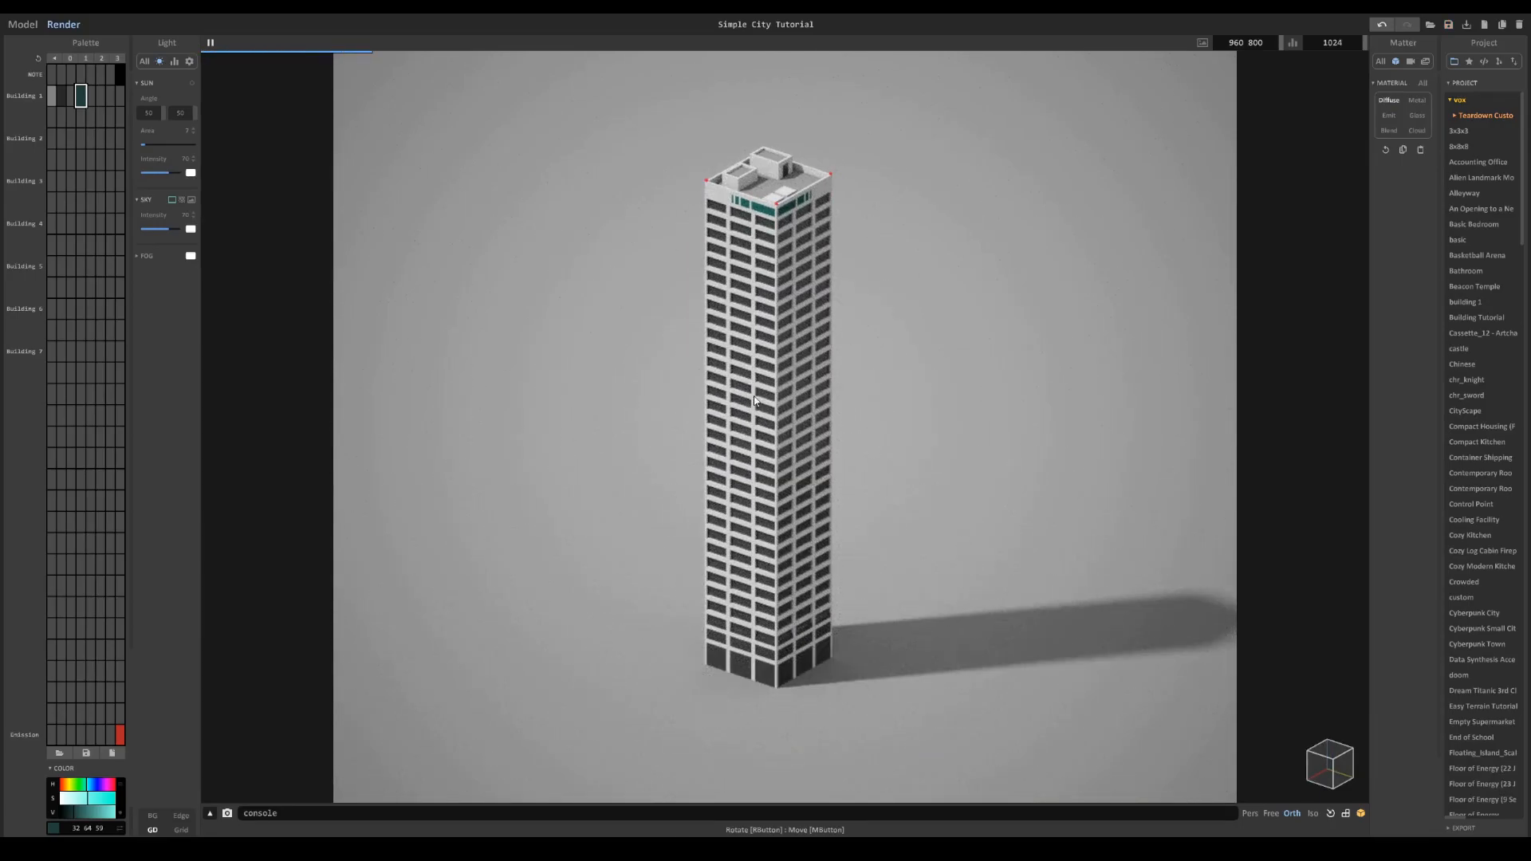
scroll(618, 602, down, 2)
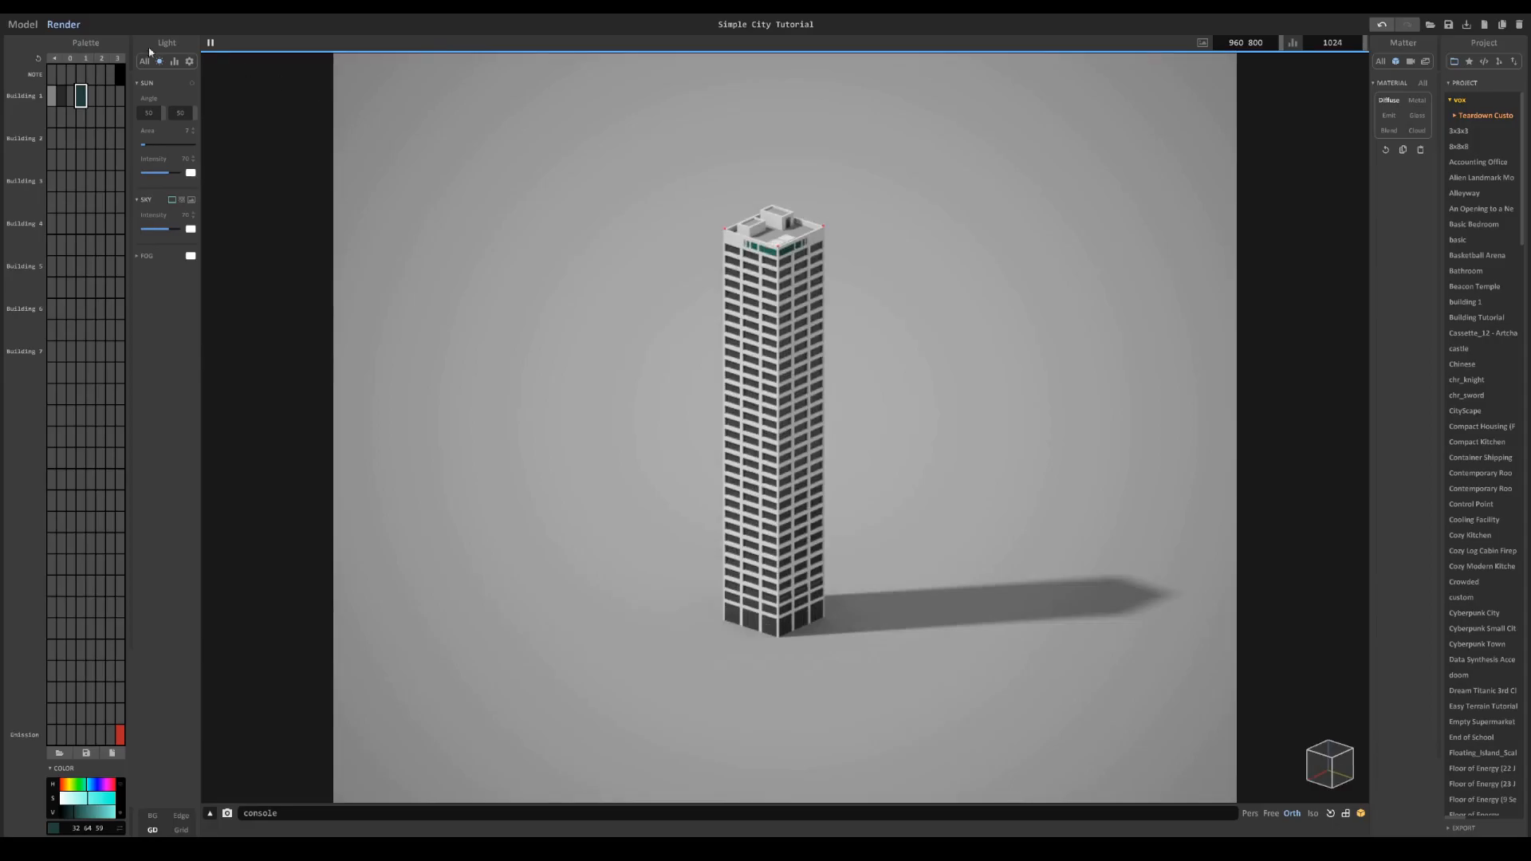
Step: Return to modelling, go to the Building 2 palette row, and add a new object on the ground beside the tower
click(23, 23)
click(61, 138)
key(Tab)
key(Tab)
click(992, 366)
click(1201, 45)
drag(853, 605, 990, 645)
scroll(990, 650, up, 4)
middle_drag(971, 621, 830, 345)
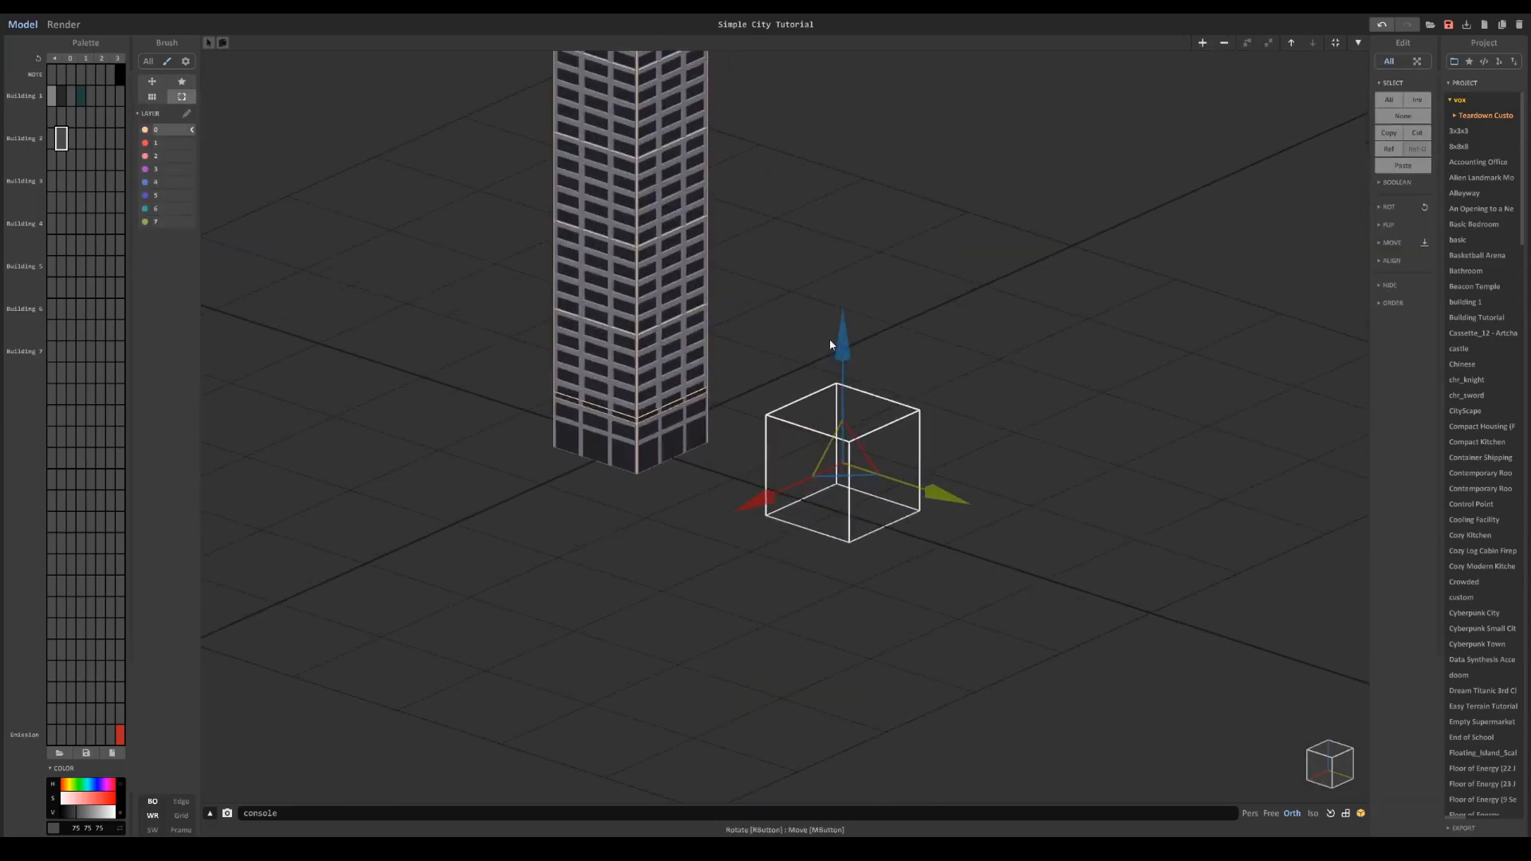
Step: Set the first Building 2 swatch to light grey 143 143 143 and fill the new object as a solid cube
click(52, 139)
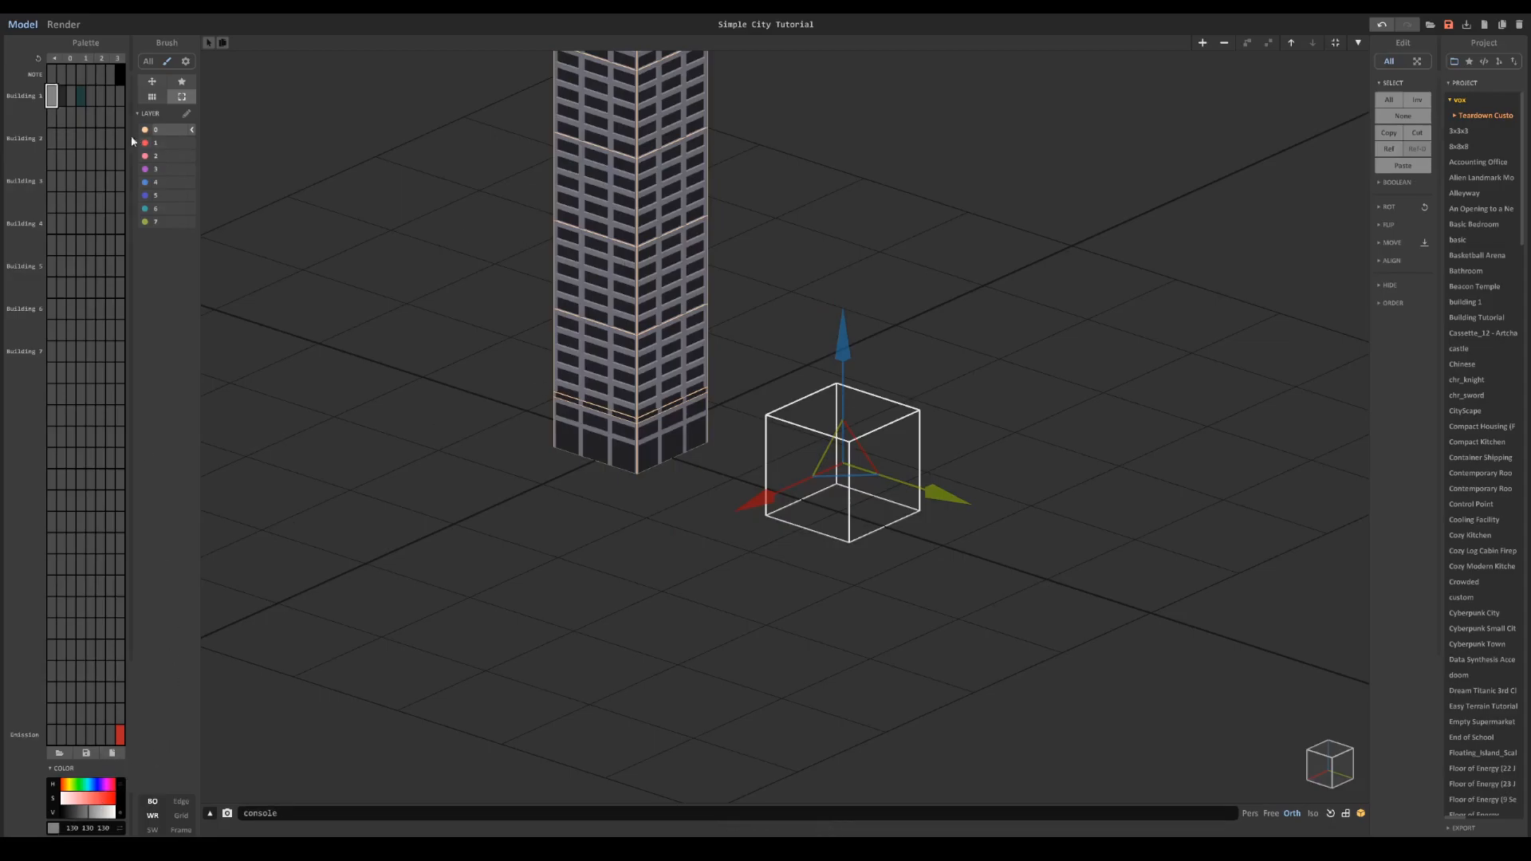
click(92, 813)
key(Tab)
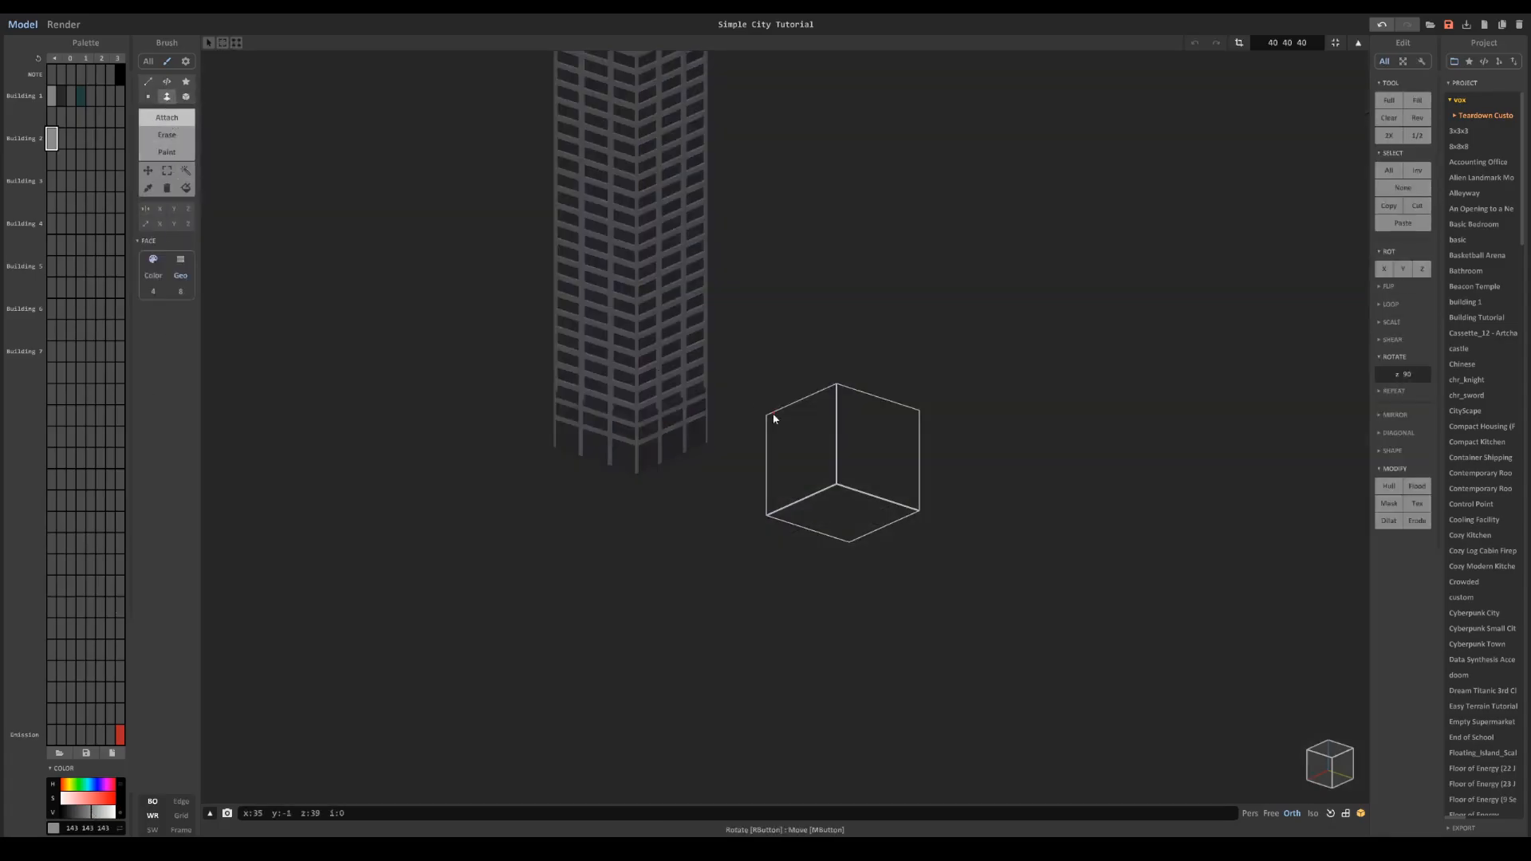
drag(772, 415, 968, 504)
scroll(904, 450, up, 7)
middle_drag(904, 405, 841, 365)
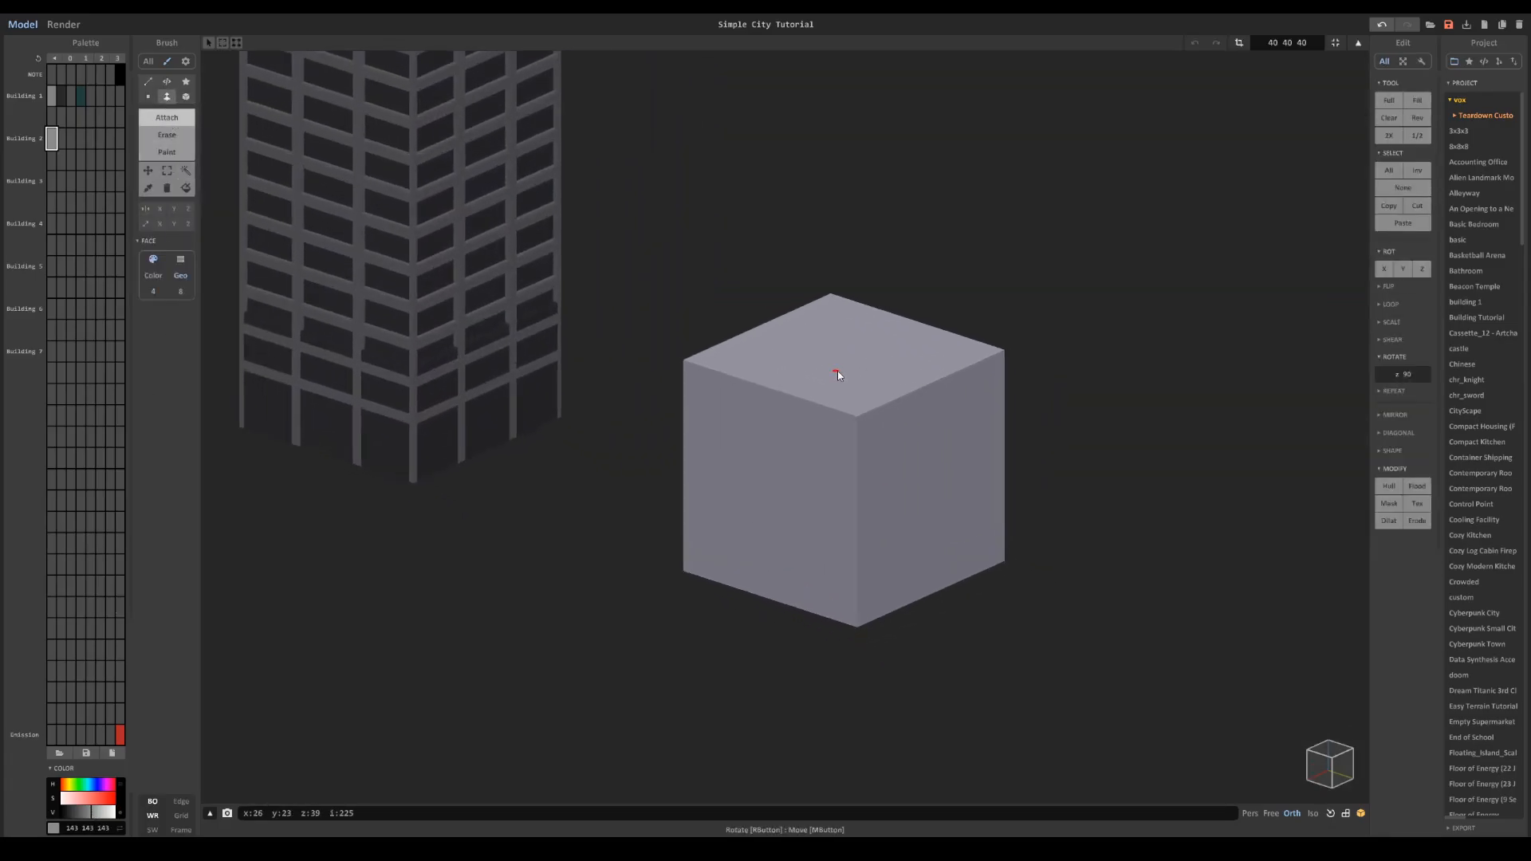
Step: Set up Paint mode on the cube with the second Building 2 swatch at dark grey 67 67 67 and X and Y mirroring on
mouse_move(625, 290)
right_down()
mouse_move(691, 266)
mouse_move(629, 287)
mouse_move(615, 311)
right_up()
key(Tab)
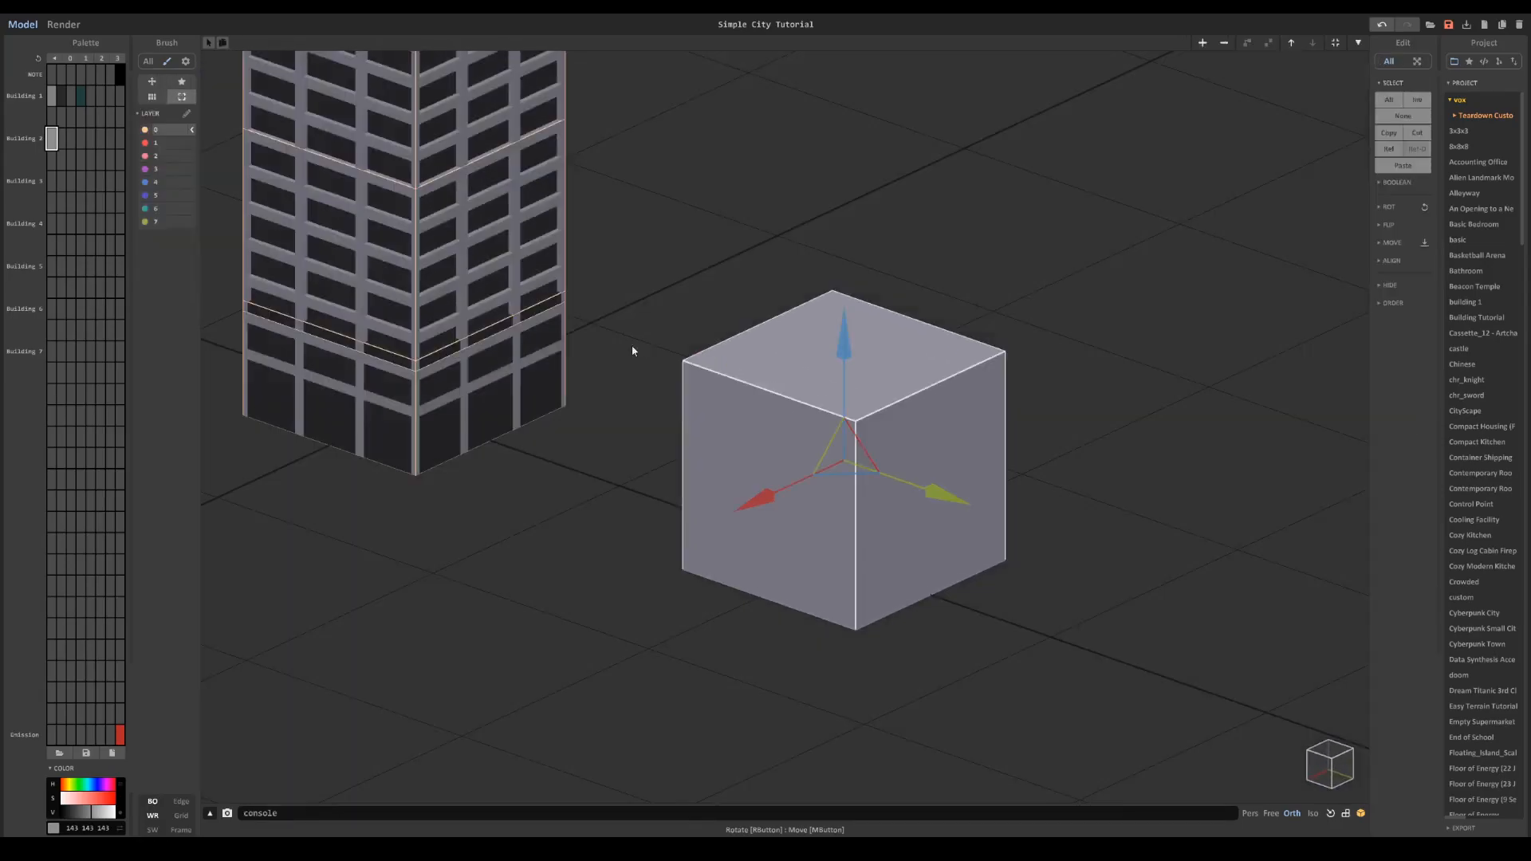
double_click(749, 415)
middle_drag(797, 411, 768, 319)
scroll(768, 319, up, 4)
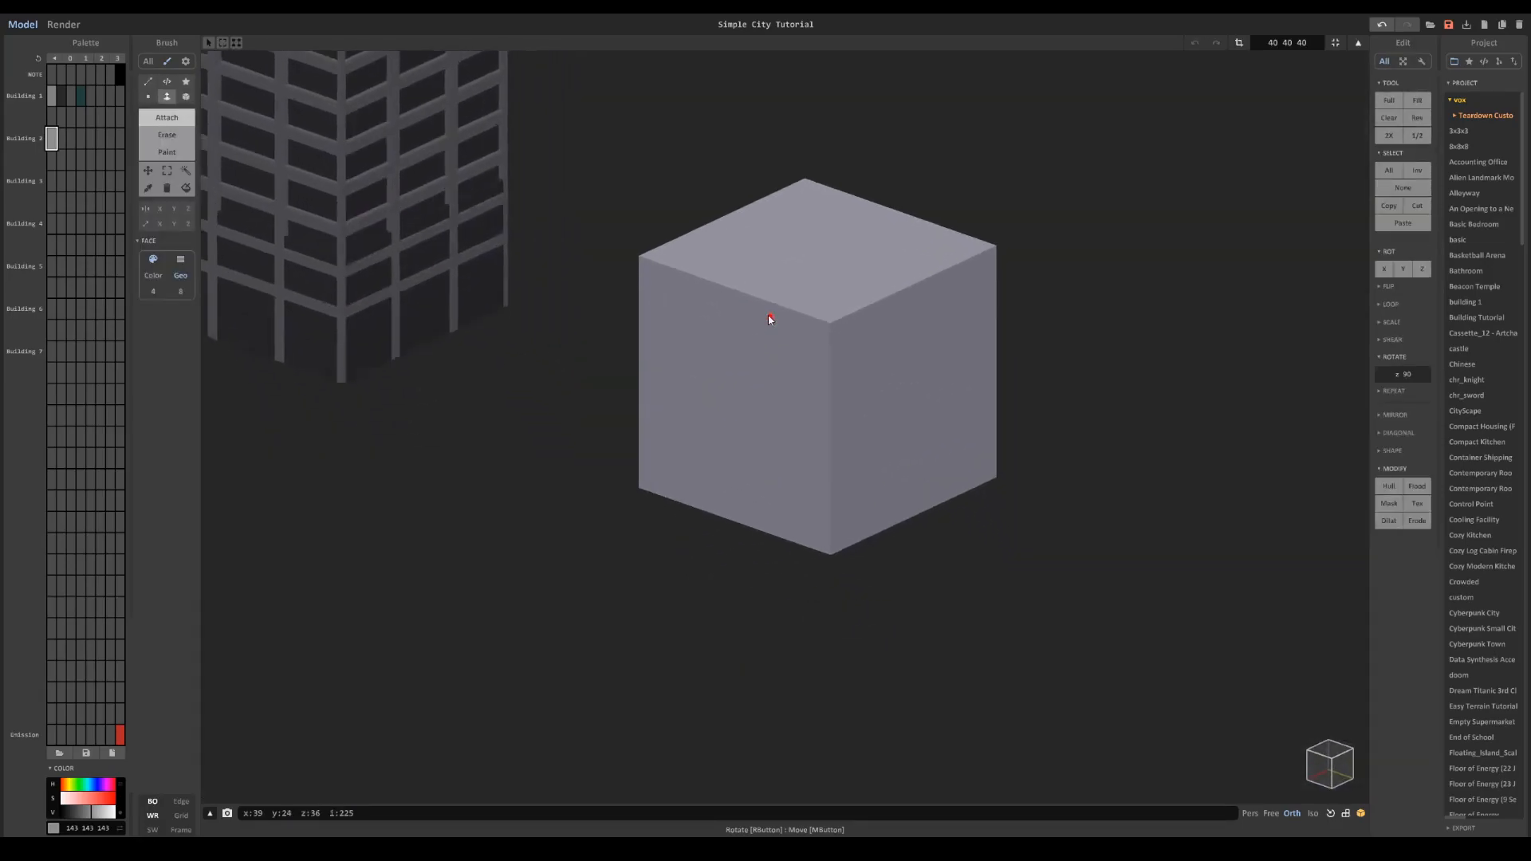
click(188, 139)
click(188, 96)
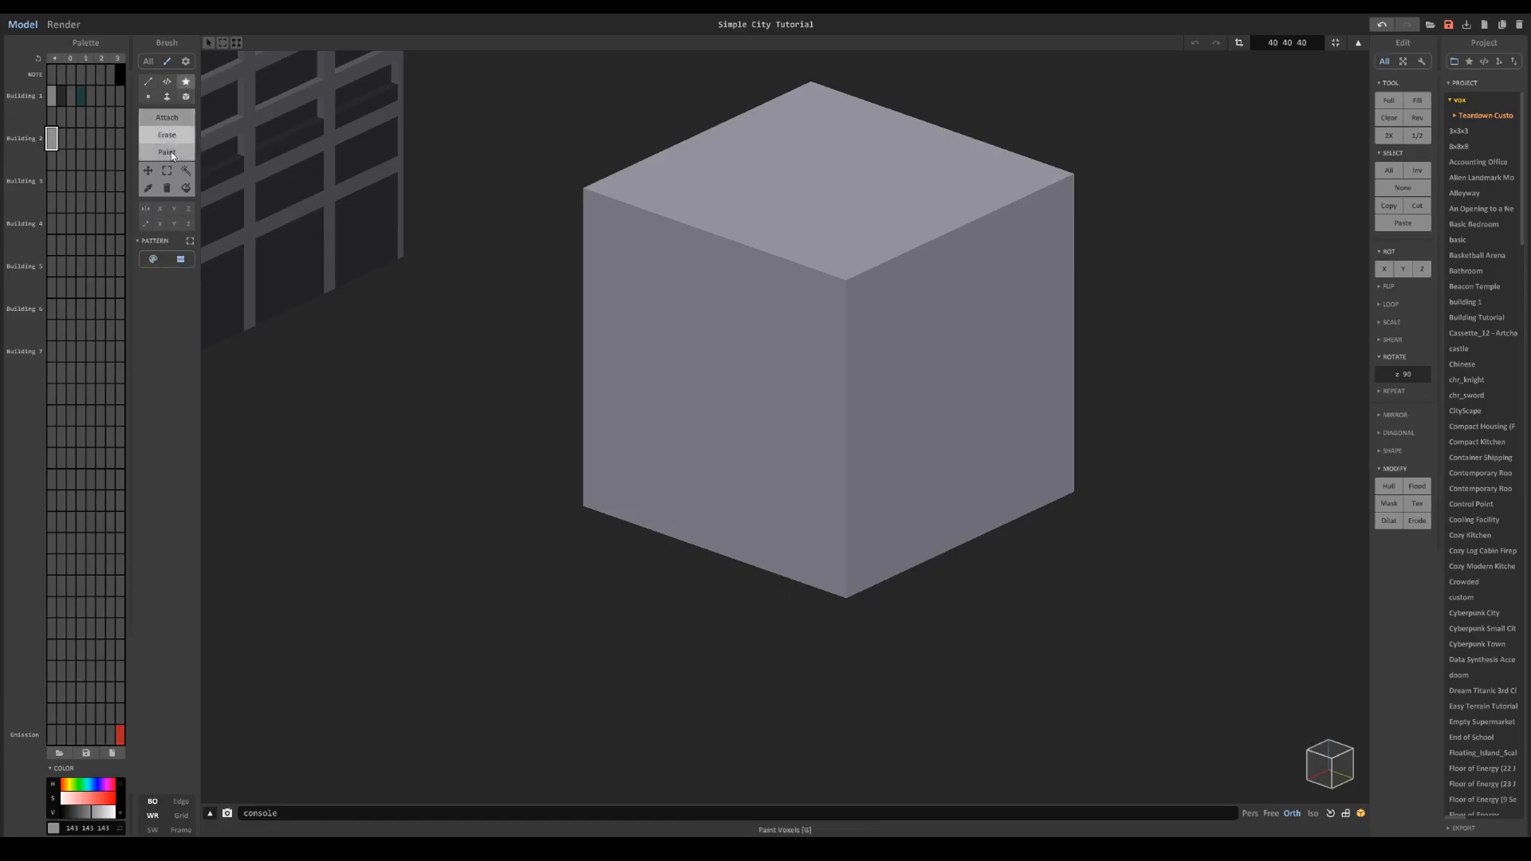
click(170, 151)
click(61, 138)
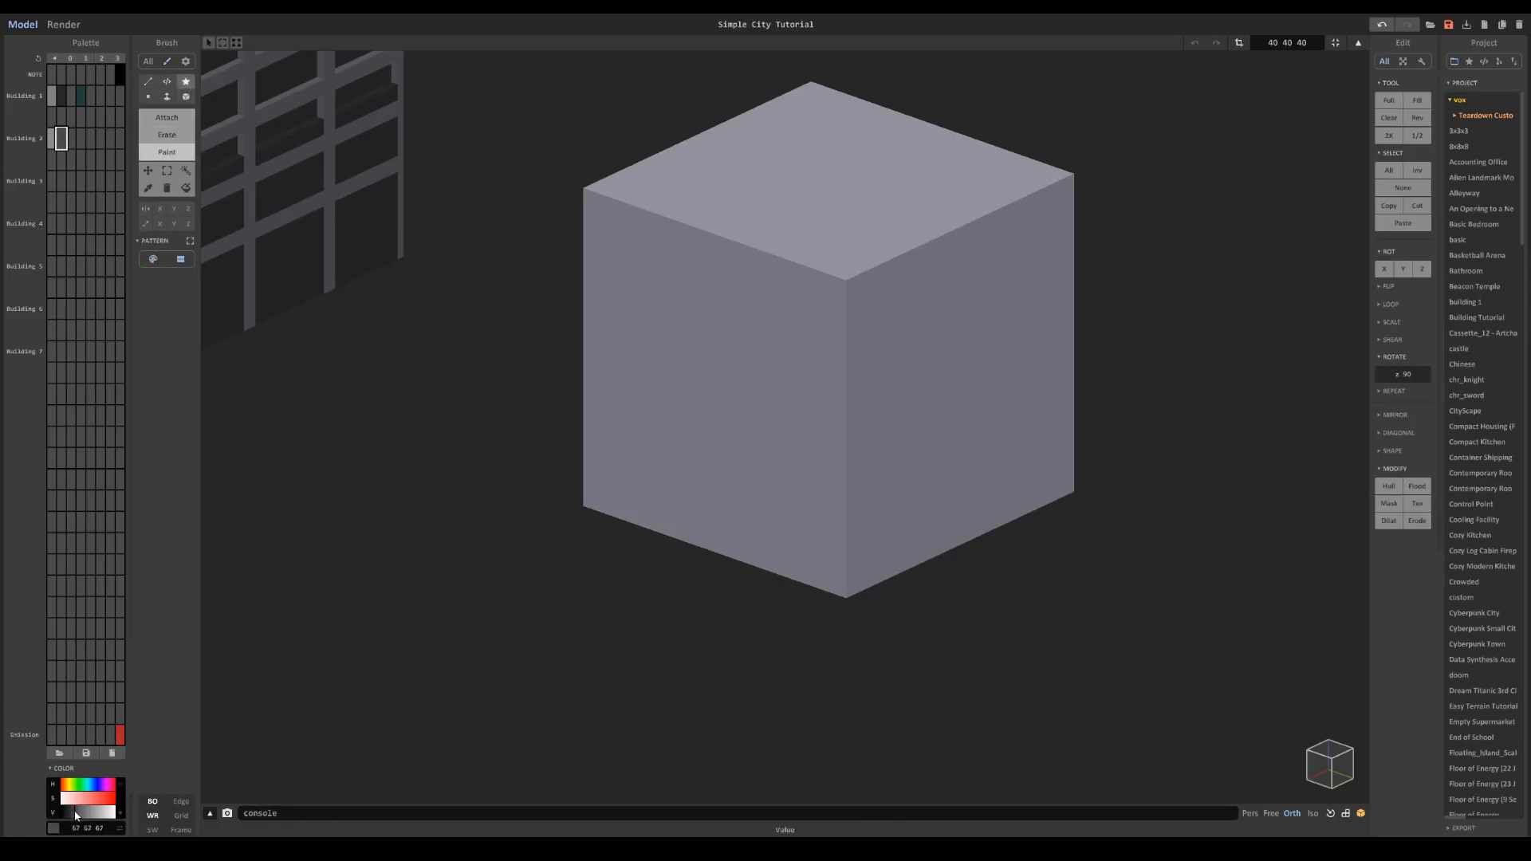
click(174, 208)
click(1318, 770)
click(185, 96)
mouse_move(594, 121)
mouse_down()
mouse_move(612, 232)
mouse_move(601, 254)
mouse_up()
key(ctrl+z)
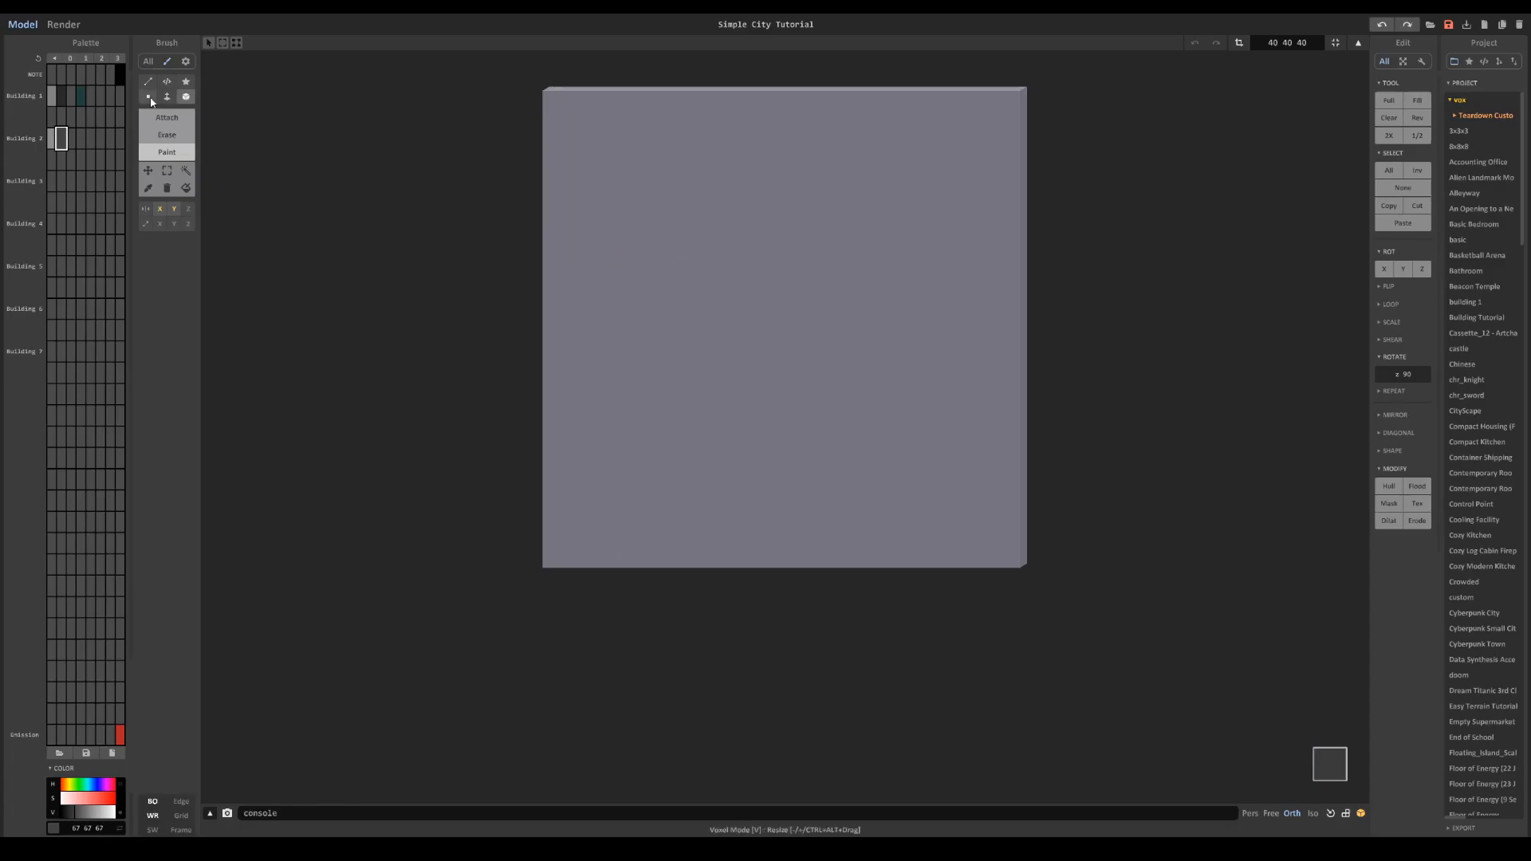
Step: Paint a row of three dark grey windows along the upper part of the cube's wall with the Box brush
right_drag(659, 189, 607, 213)
click(185, 97)
mouse_move(523, 143)
mouse_down()
mouse_move(609, 271)
mouse_move(567, 315)
mouse_move(590, 176)
mouse_move(644, 202)
mouse_move(620, 163)
mouse_move(650, 228)
mouse_move(619, 214)
mouse_up()
drag(668, 160, 771, 235)
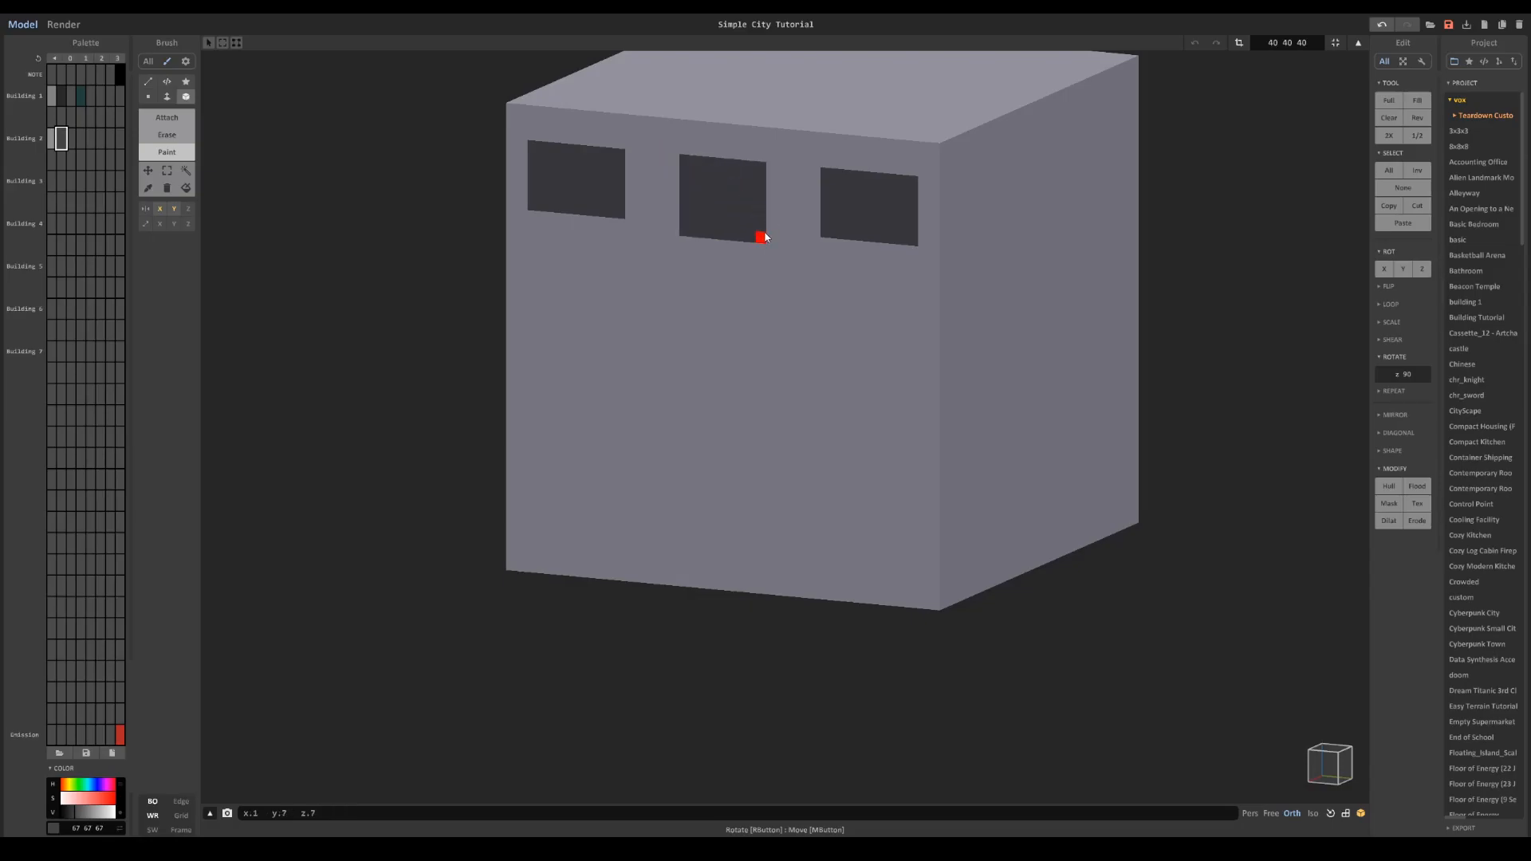
Step: Select the dark window row with Region Select and duplicate it down the wall to make four evenly spaced rows
click(186, 170)
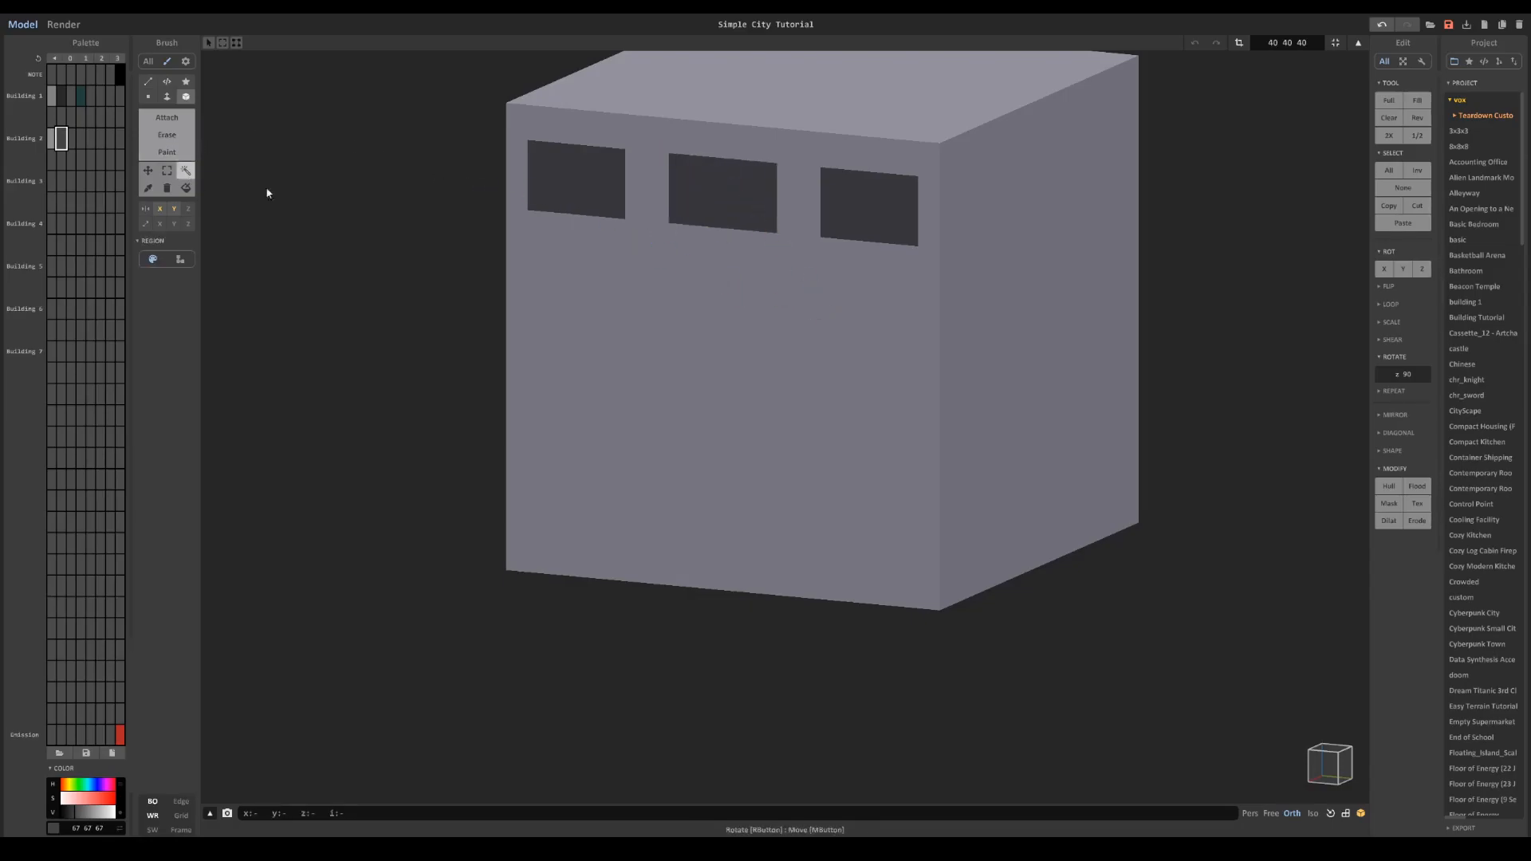
click(584, 199)
drag(584, 199, 607, 512)
click(586, 303)
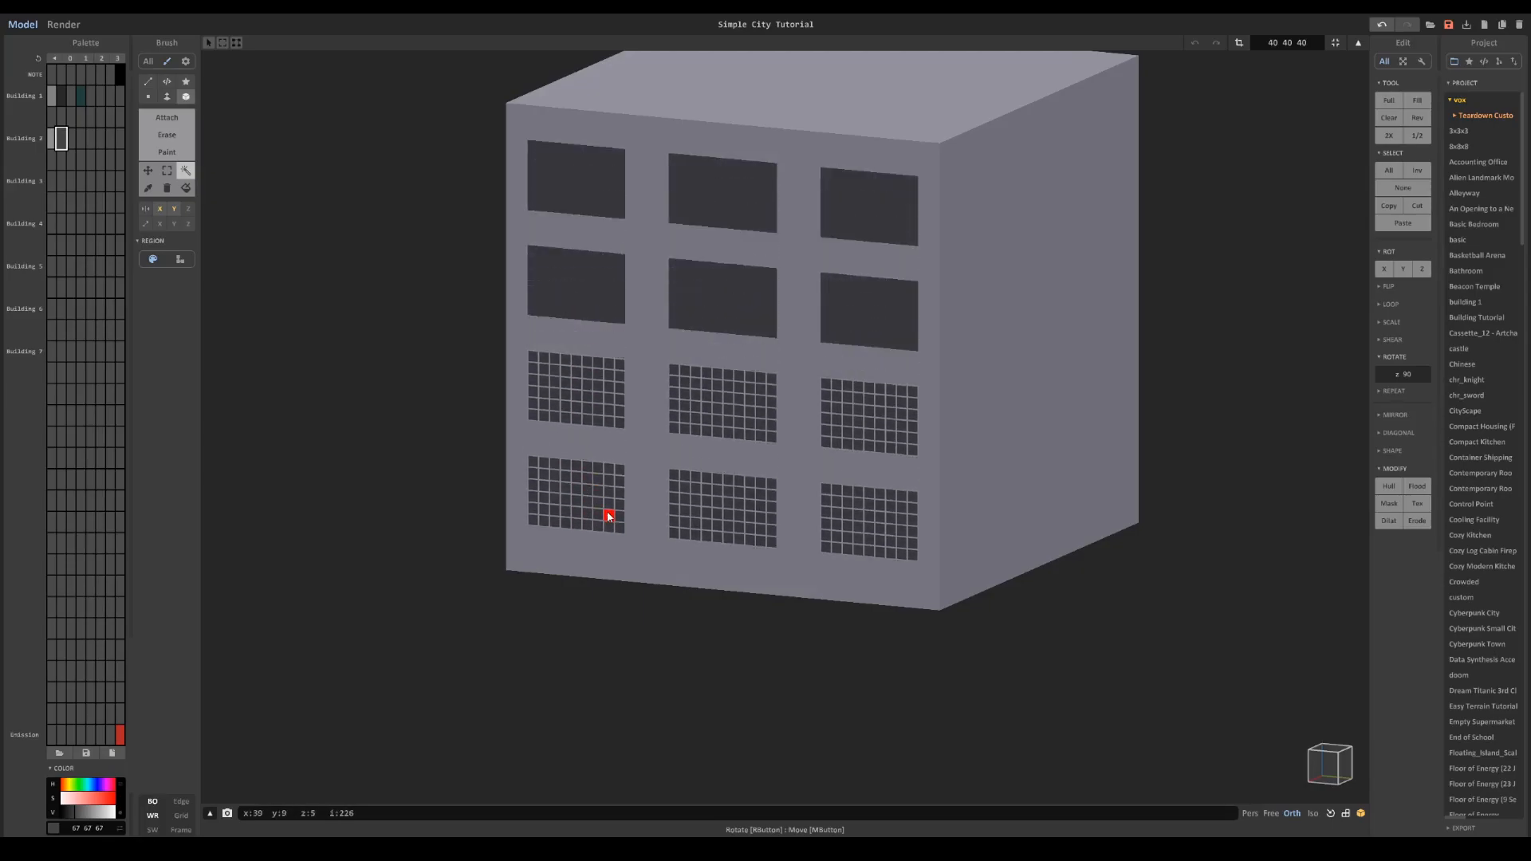
right_drag(606, 512, 550, 523)
scroll(550, 523, down, 3)
click(550, 523)
Step: Delete the cube's interior with marquee selections from the top view, keeping only the thin outer walls on two opposite sides
right_drag(796, 397, 741, 511)
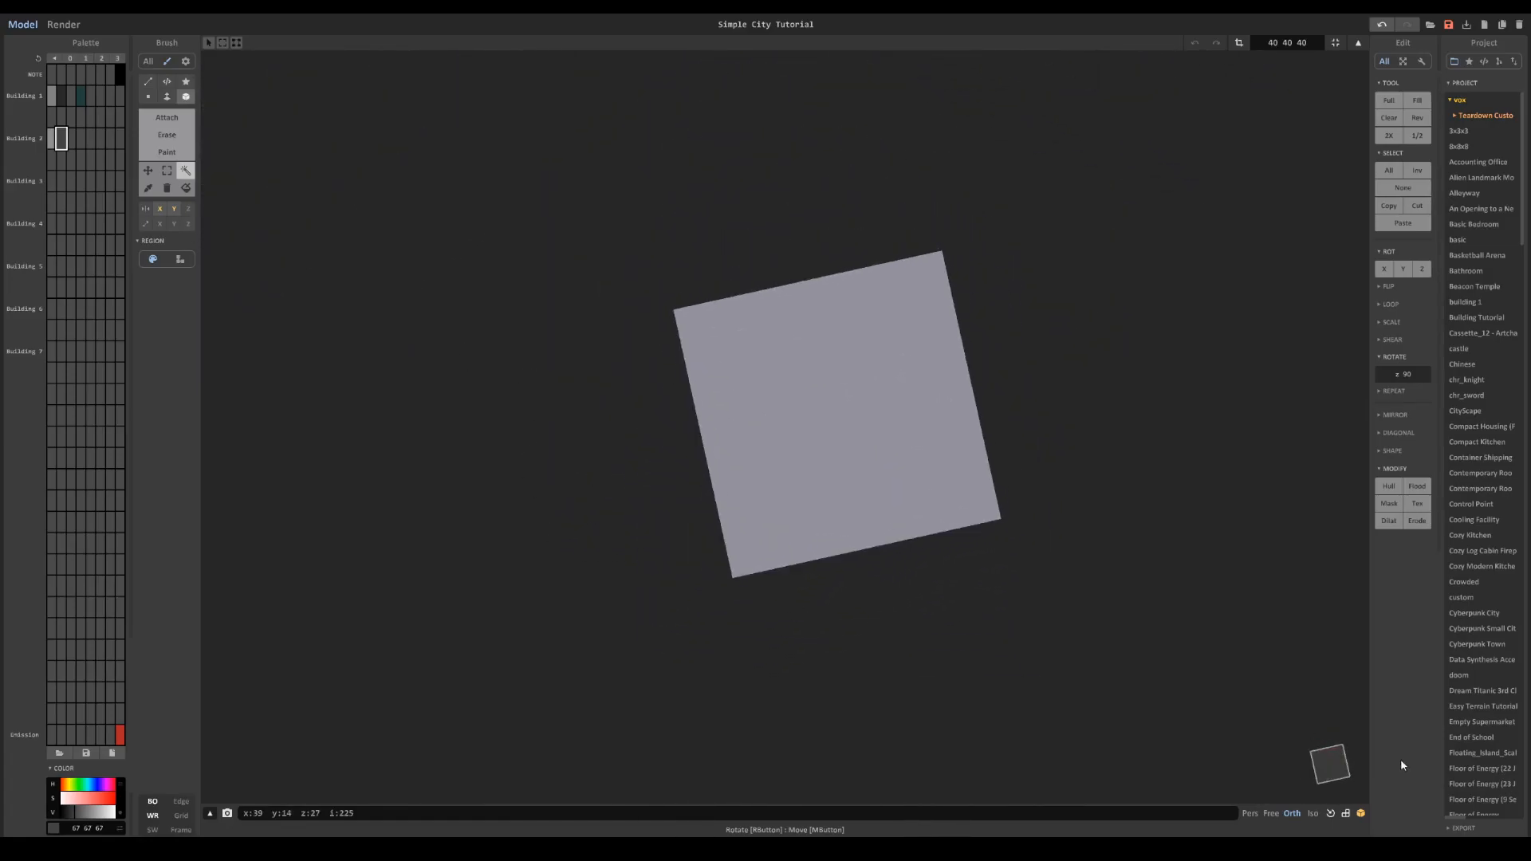
click(1325, 764)
click(173, 175)
drag(734, 294, 966, 573)
key(Delete)
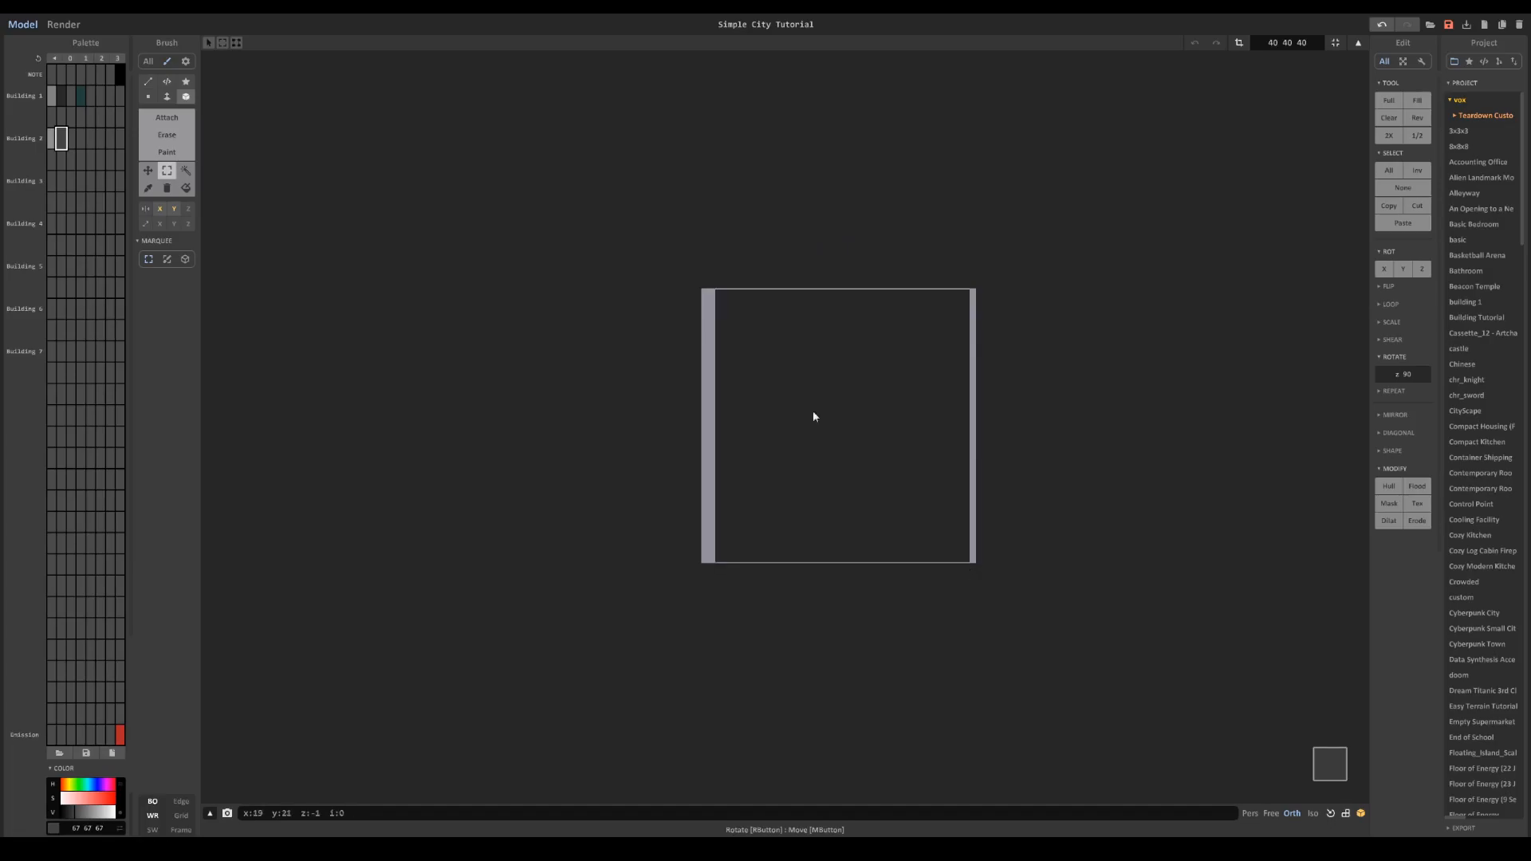
drag(711, 291, 739, 622)
key(Delete)
Step: Copy the remaining walls and paste them rotated 90 degrees about Z to form the other two sides
drag(700, 269, 1086, 691)
key(ctrl+c)
key(ctrl+v)
click(1421, 269)
key(ctrl+d)
Step: Close the cube's open top with light grey voxels using the Face brush in Attach mode, sampling the wall colour
right_drag(979, 374, 1079, 212)
click(167, 118)
click(167, 96)
drag(760, 216, 863, 329)
key(ctrl+z)
alt+click(768, 221)
scroll(862, 329, down, 4)
mouse_move(868, 365)
right_down()
mouse_move(902, 330)
mouse_move(869, 339)
right_up()
scroll(877, 348, up, 3)
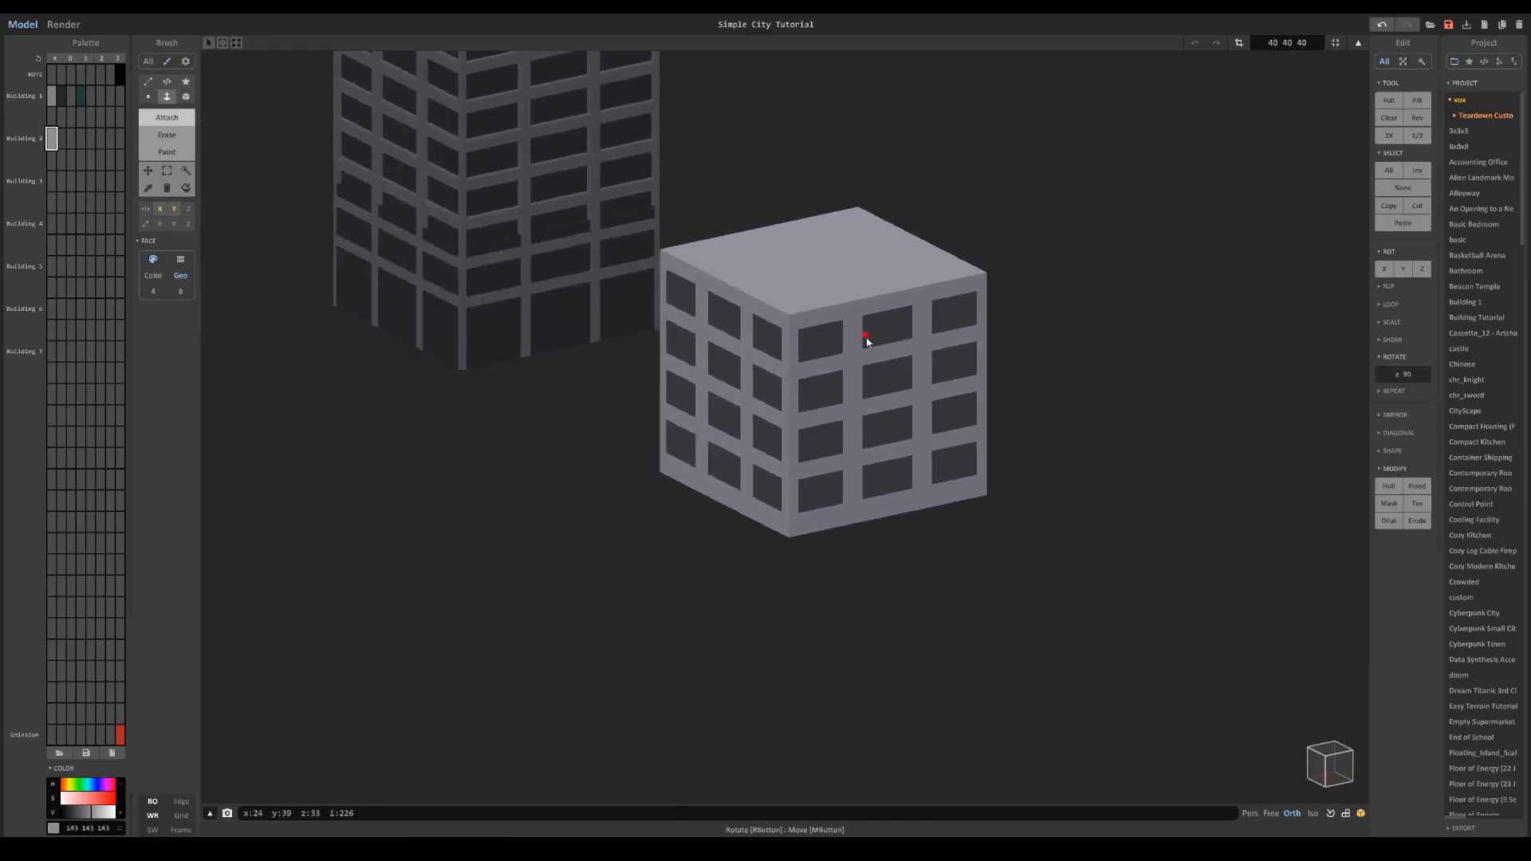
Step: Resize the second building's volume to 41 41 41
drag(1312, 44, 1174, 82)
text(41 41 41)
key(Return)
right_drag(792, 229, 712, 350)
Step: Resize the second building's volume to 45 45 45 and shift the building towards the middle of it
drag(1311, 43, 1221, 74)
text(45)
key(Return)
mouse_move(742, 319)
right_down()
mouse_move(681, 401)
mouse_move(829, 423)
right_up()
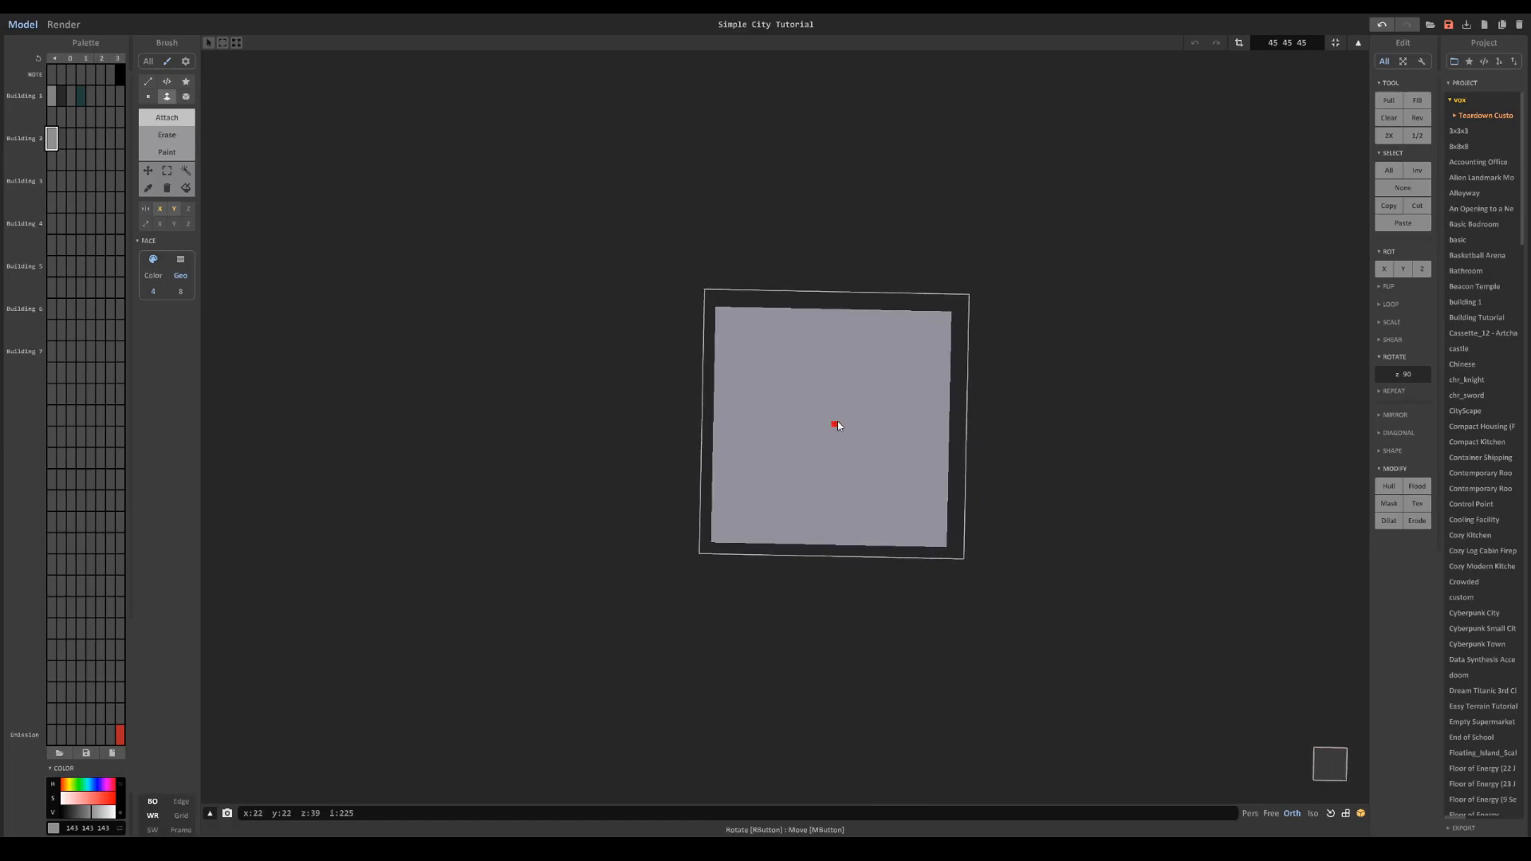
key(Right)
key(Right)
key(Left)
Step: Crop the empty space above the second building's roof so its volume is 45 45 40
mouse_move(845, 423)
right_down()
mouse_move(996, 253)
mouse_move(979, 259)
right_up()
click(185, 101)
scroll(596, 233, up, 2)
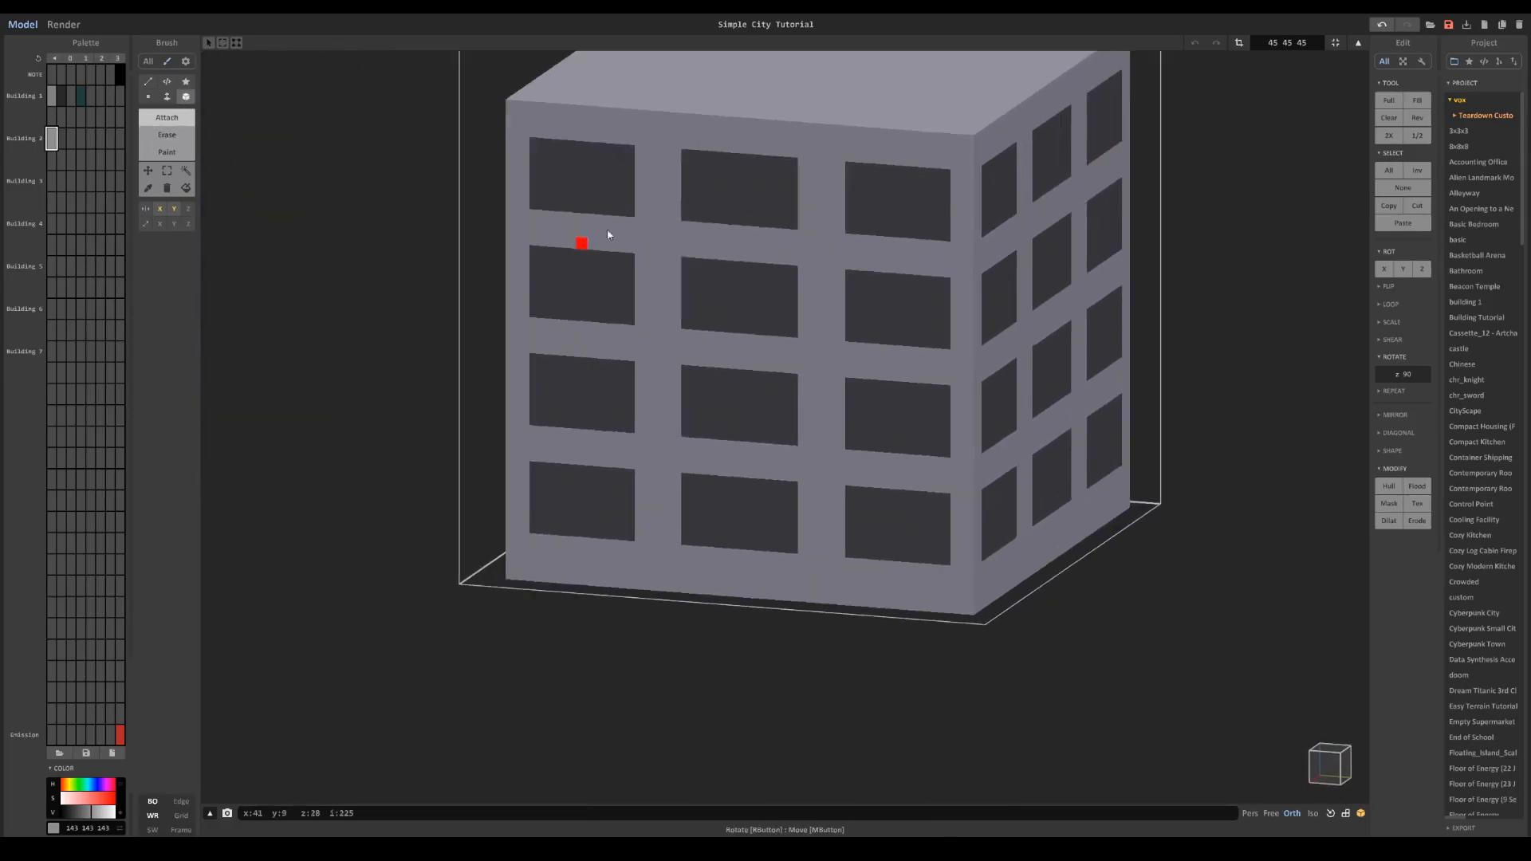
scroll(945, 190, down, 1)
right_drag(945, 190, 979, 161)
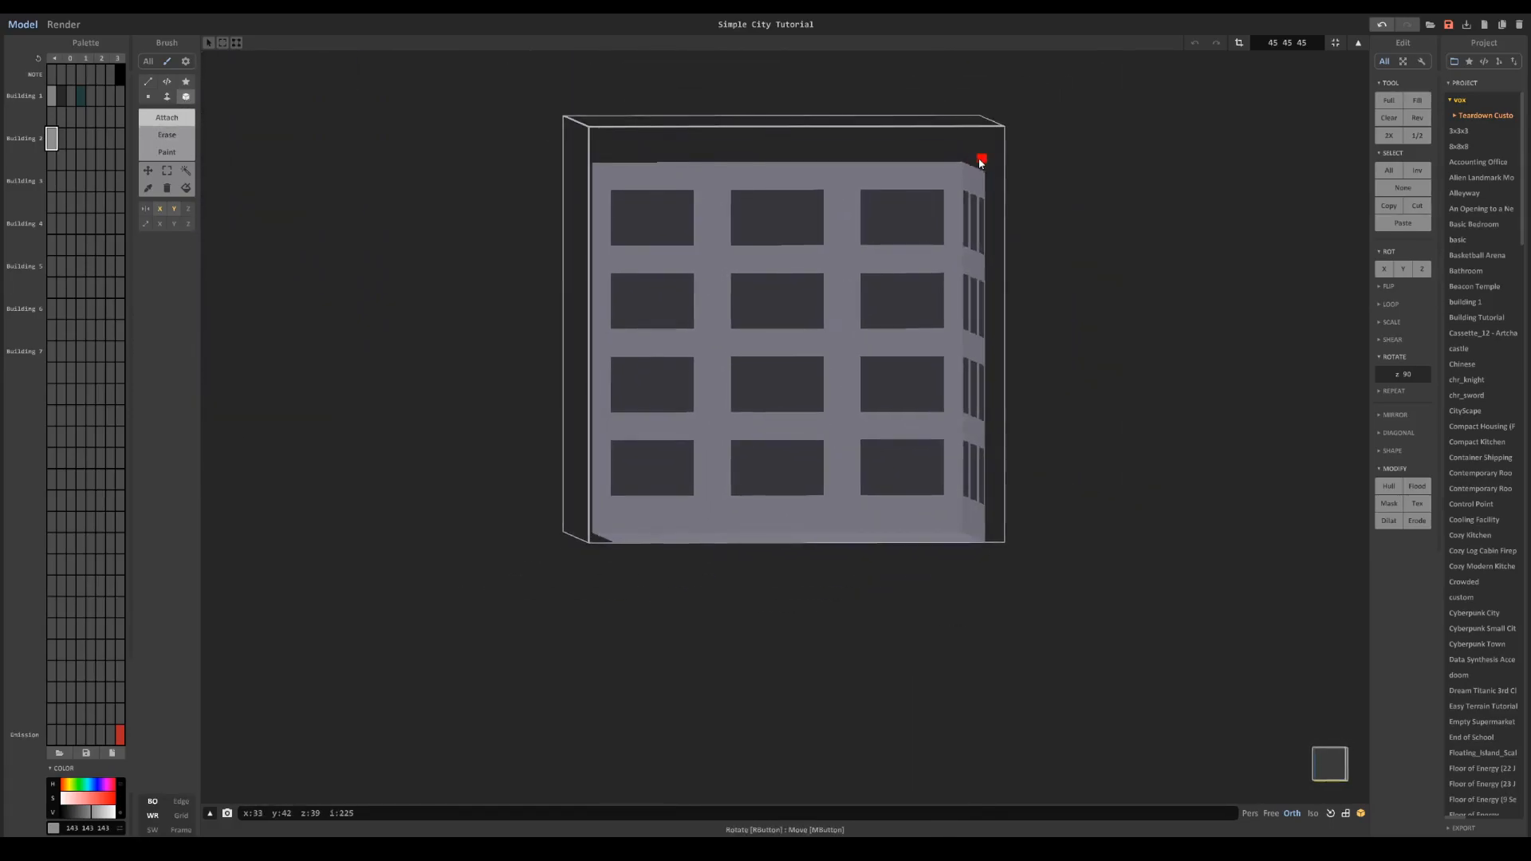
click(1238, 44)
drag(786, 91, 788, 132)
right_drag(789, 132, 820, 153)
click(1238, 43)
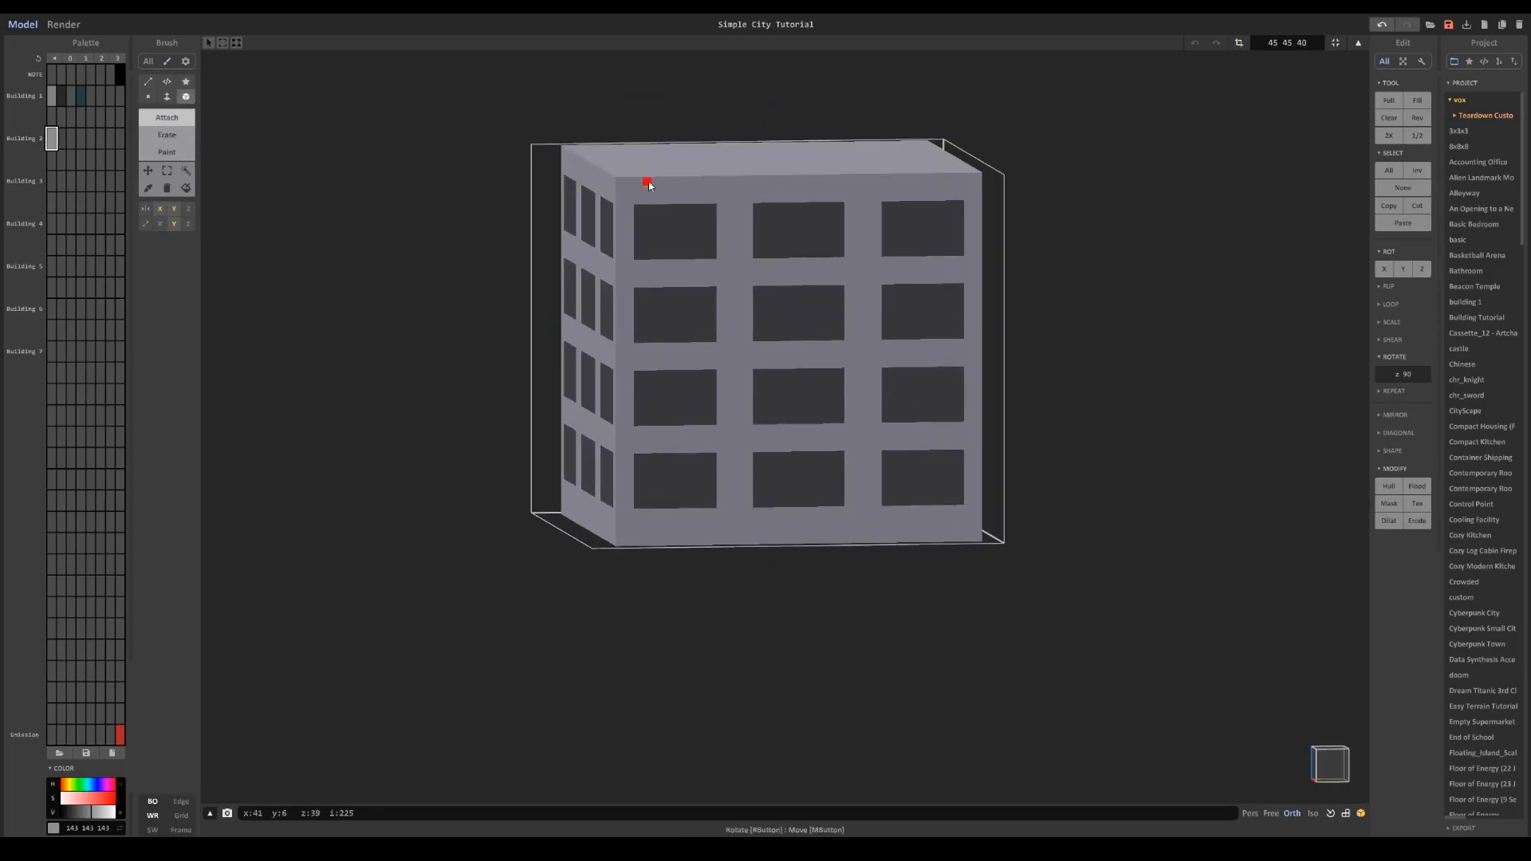
Step: Turn off brush mirroring and limit the Box brush to the Z axis for full-height strips
scroll(728, 198, up, 3)
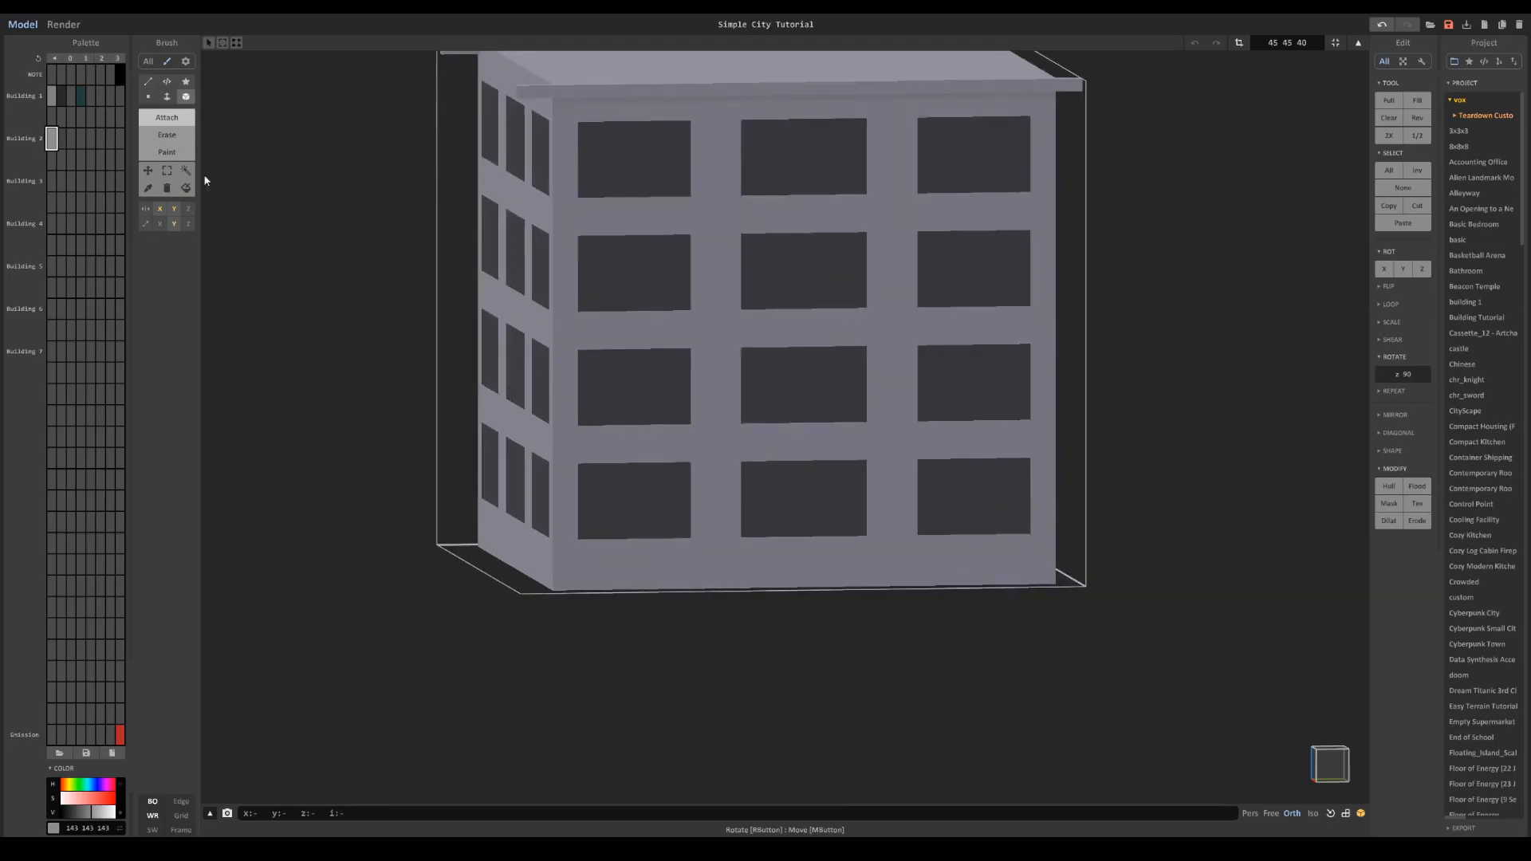
right_drag(638, 126, 614, 152)
click(160, 224)
click(174, 224)
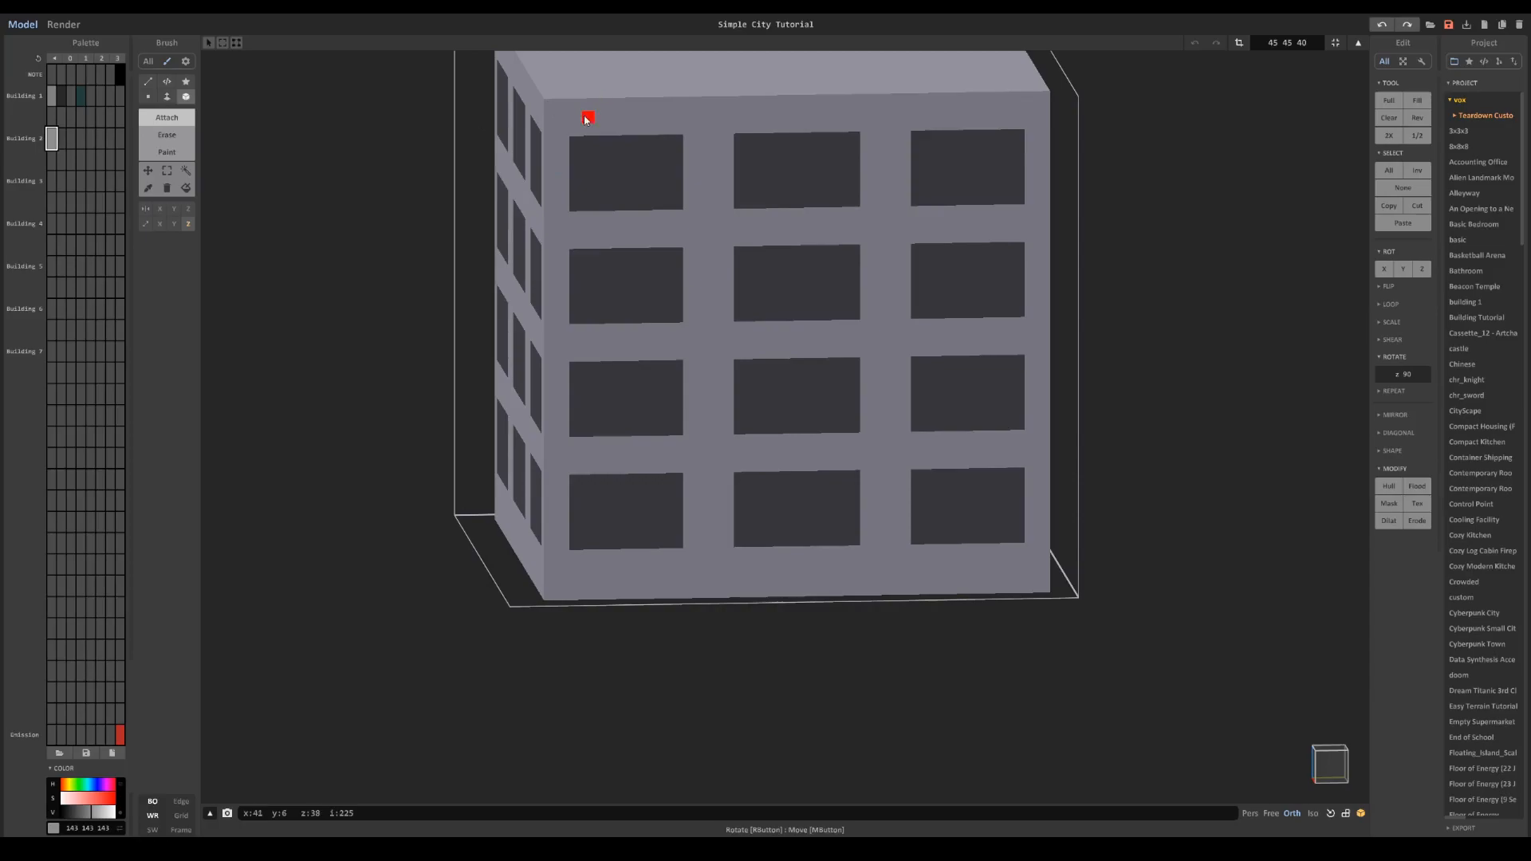
click(587, 119)
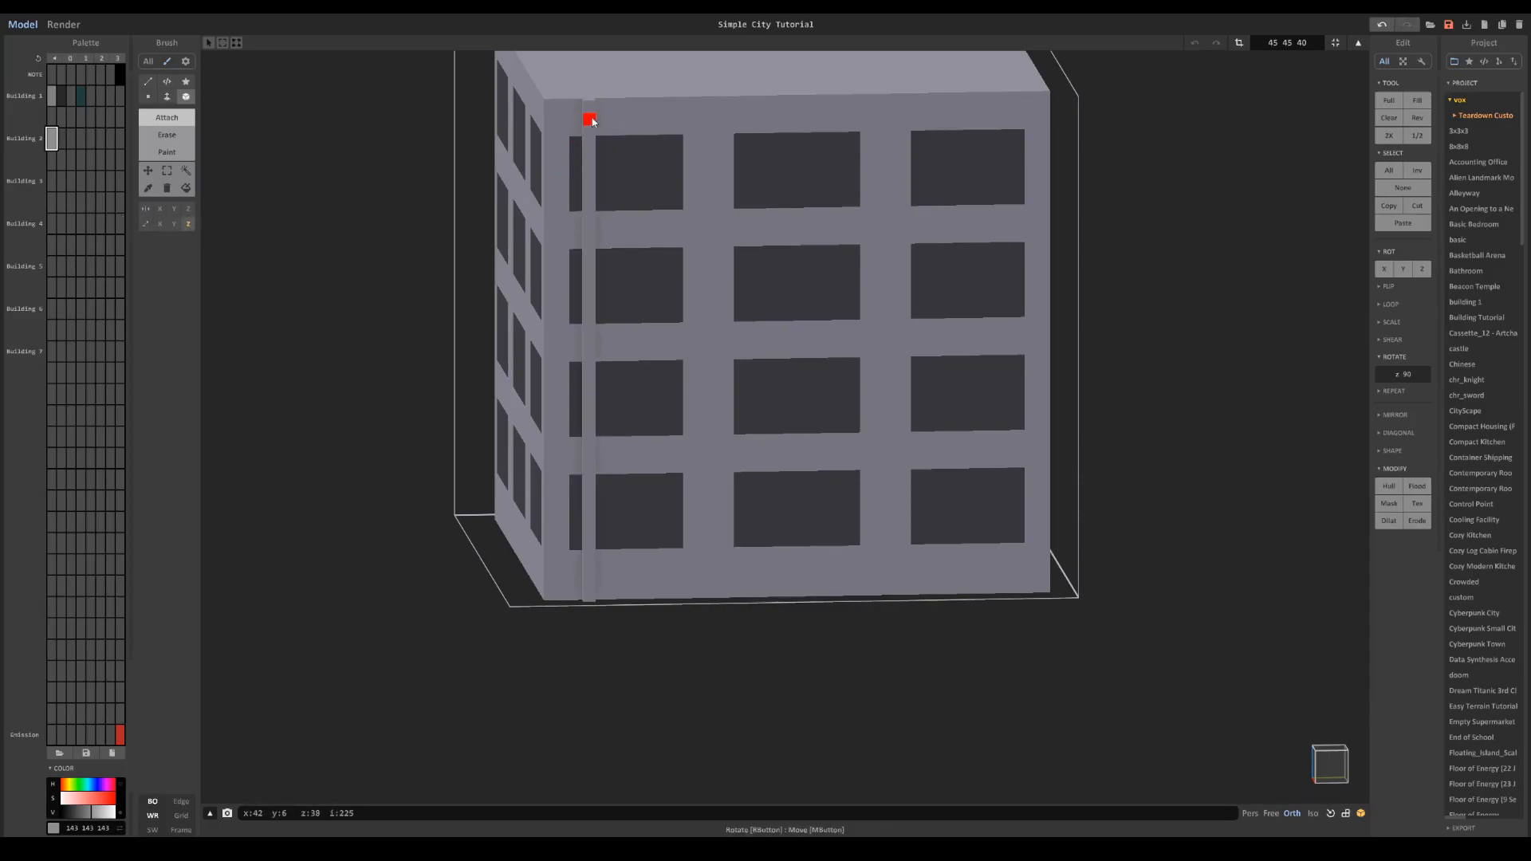
key(ctrl+z)
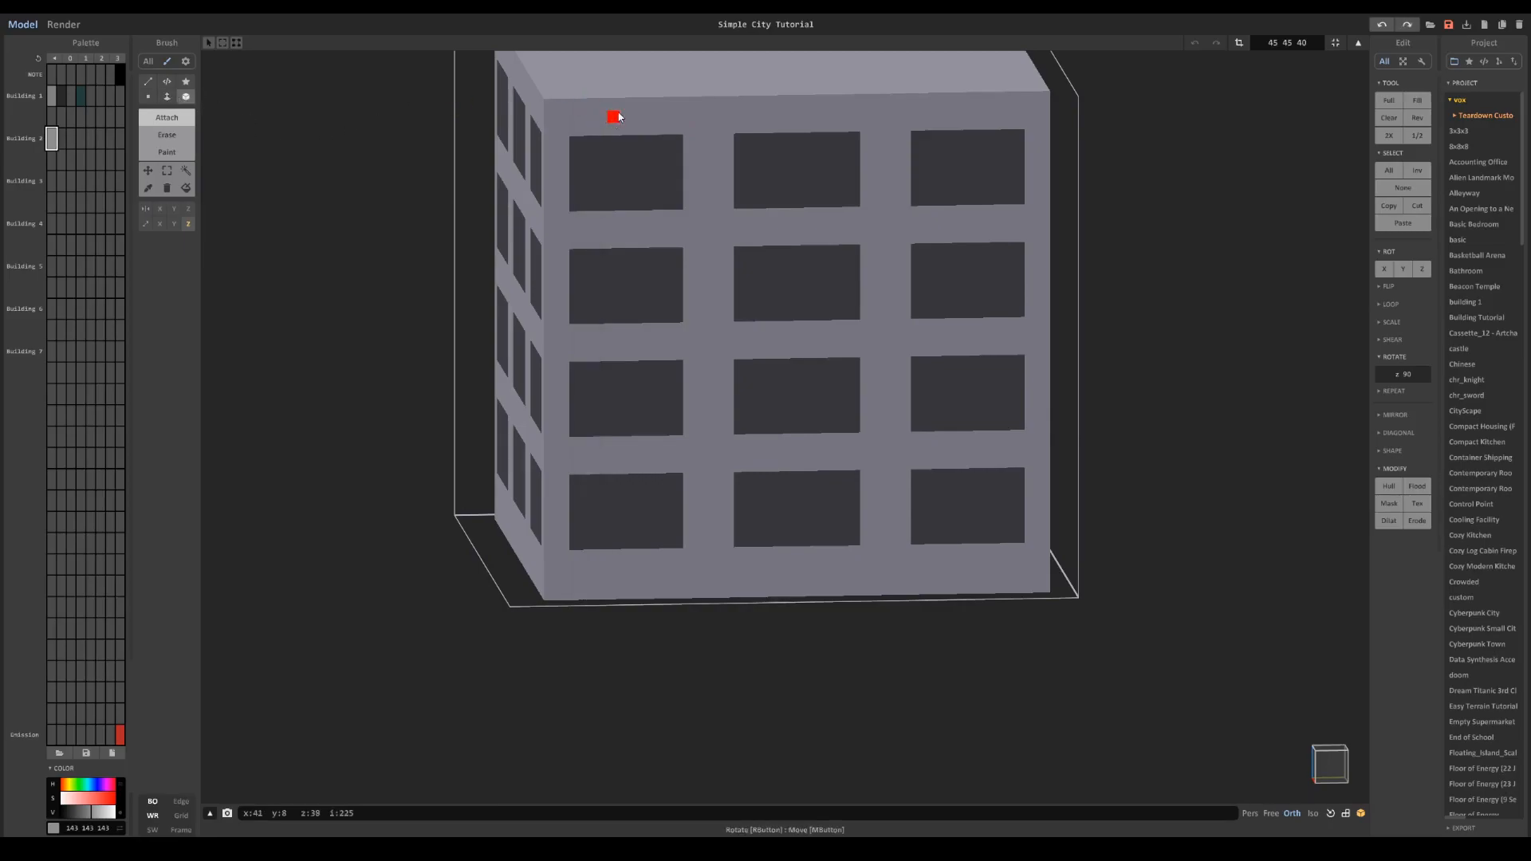
click(616, 115)
click(702, 115)
click(805, 112)
click(892, 113)
key(ctrl+z)
key(ctrl+z)
key(ctrl+z)
key(ctrl+z)
click(565, 111)
click(677, 107)
key(ctrl+z)
key(ctrl+z)
Step: Attach six full-height vertical ribs to the first wall, one along each side of the three window columns
click(678, 108)
click(575, 108)
click(741, 106)
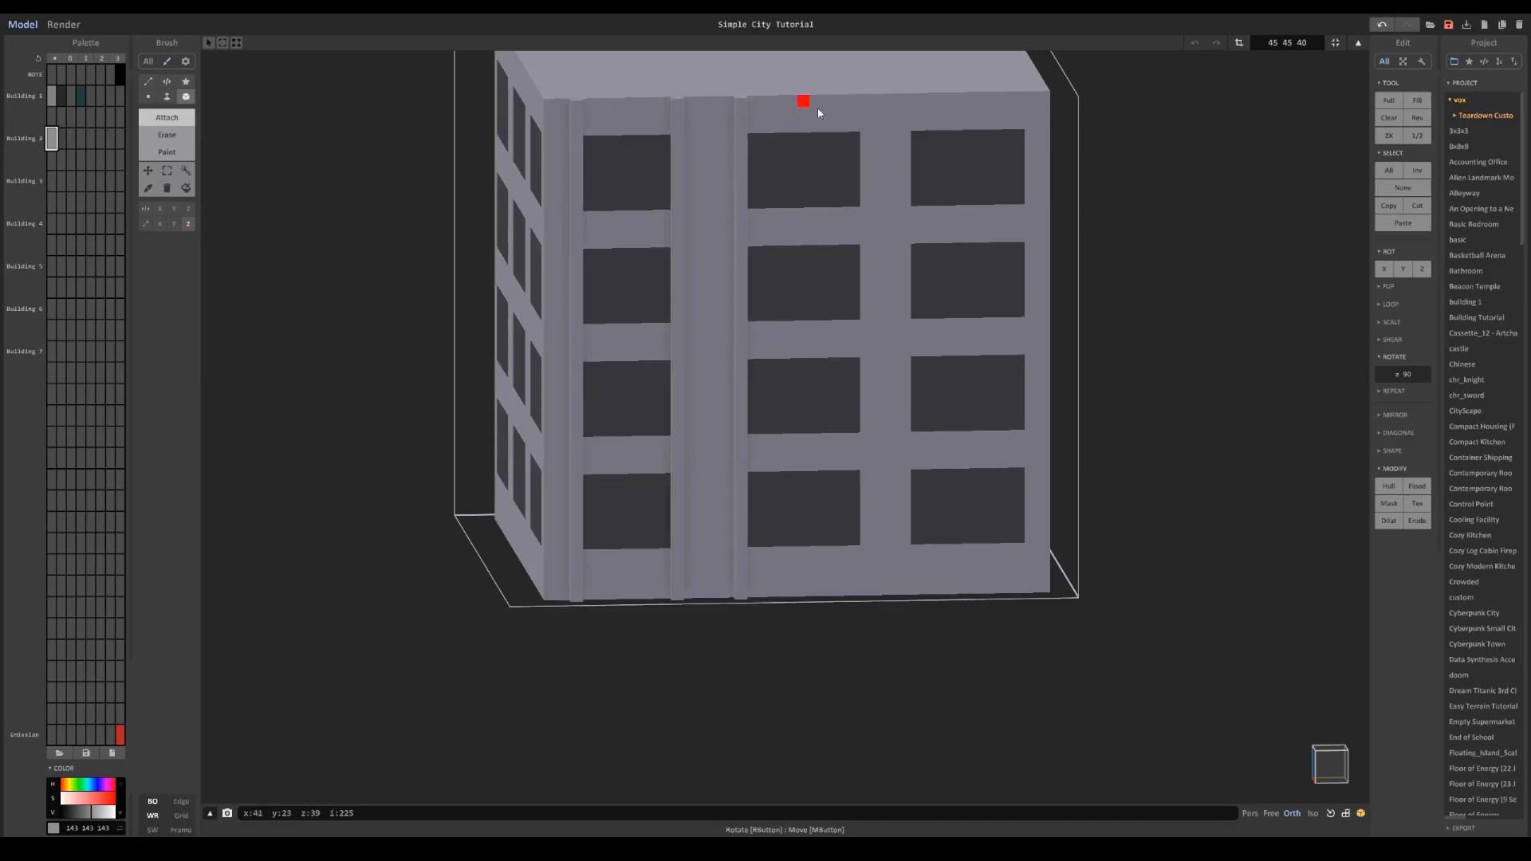
click(854, 102)
click(918, 105)
click(1006, 100)
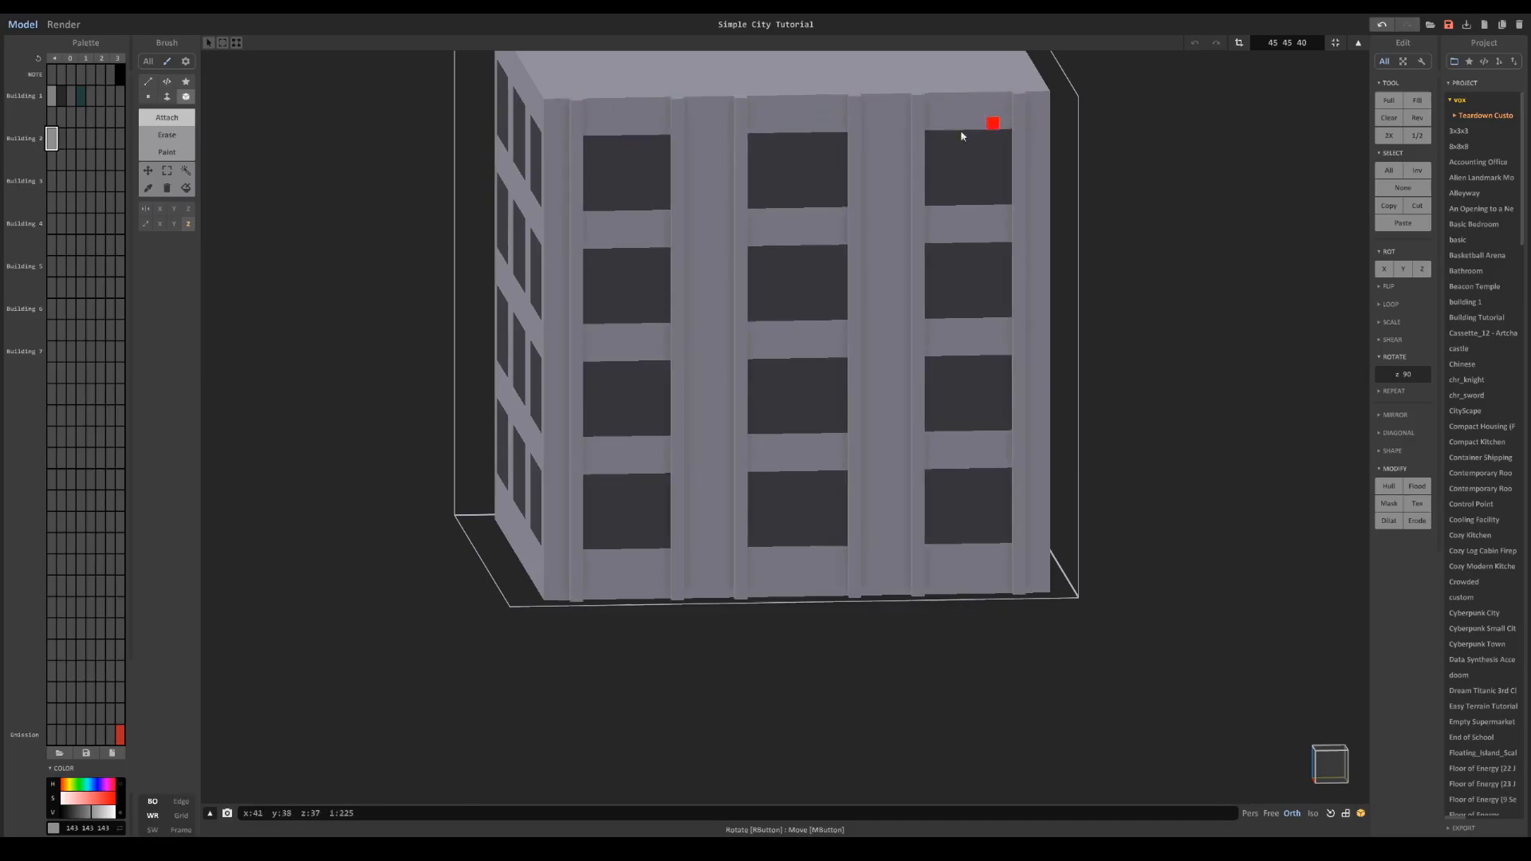
Step: Attach six matching full-height ribs beside the window columns on the adjacent second wall
right_drag(832, 103, 776, 161)
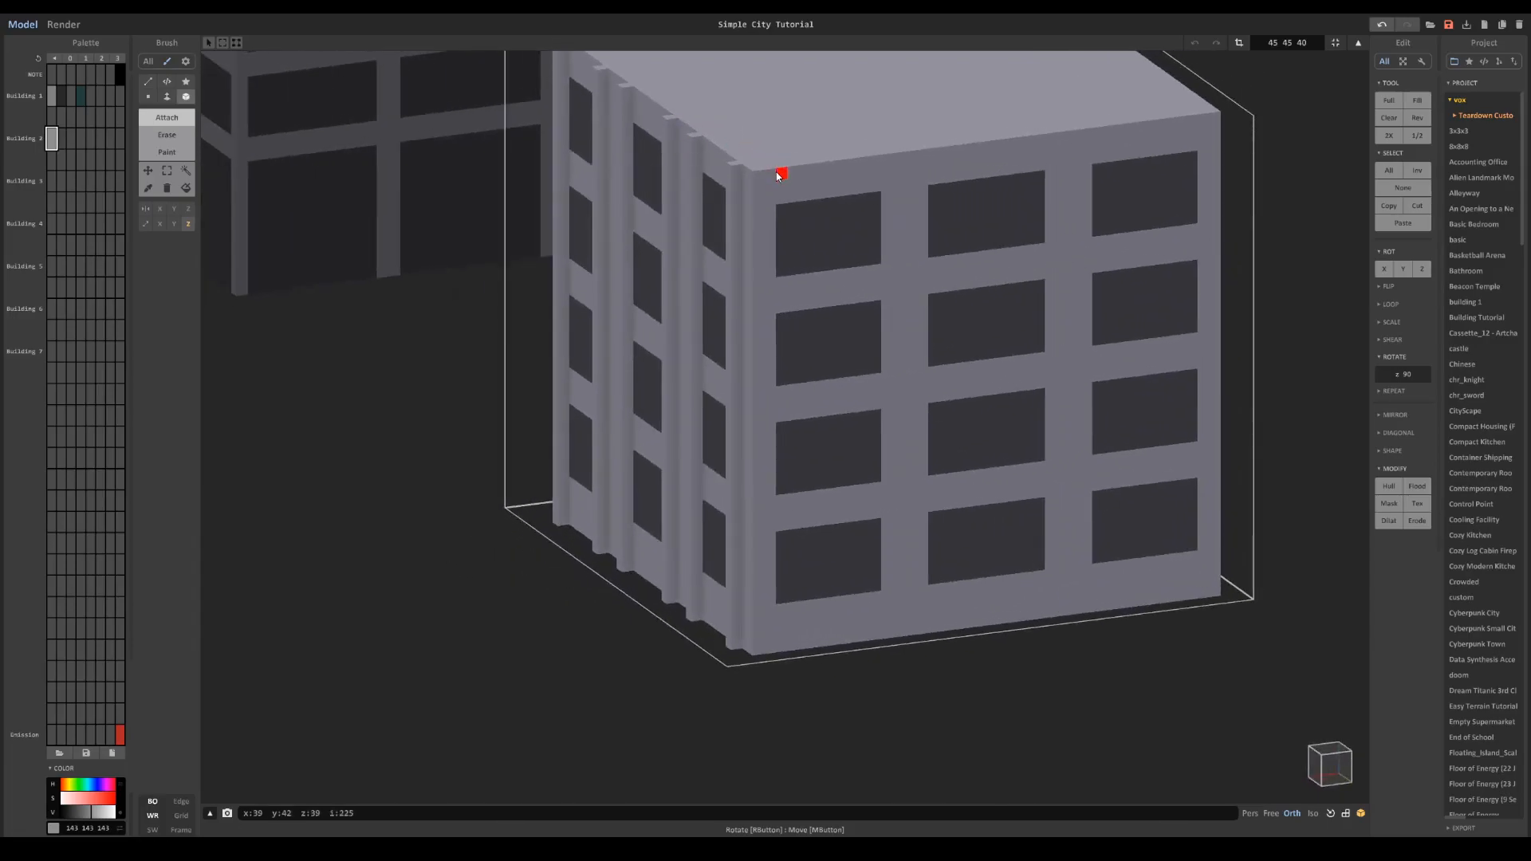
click(786, 175)
click(879, 166)
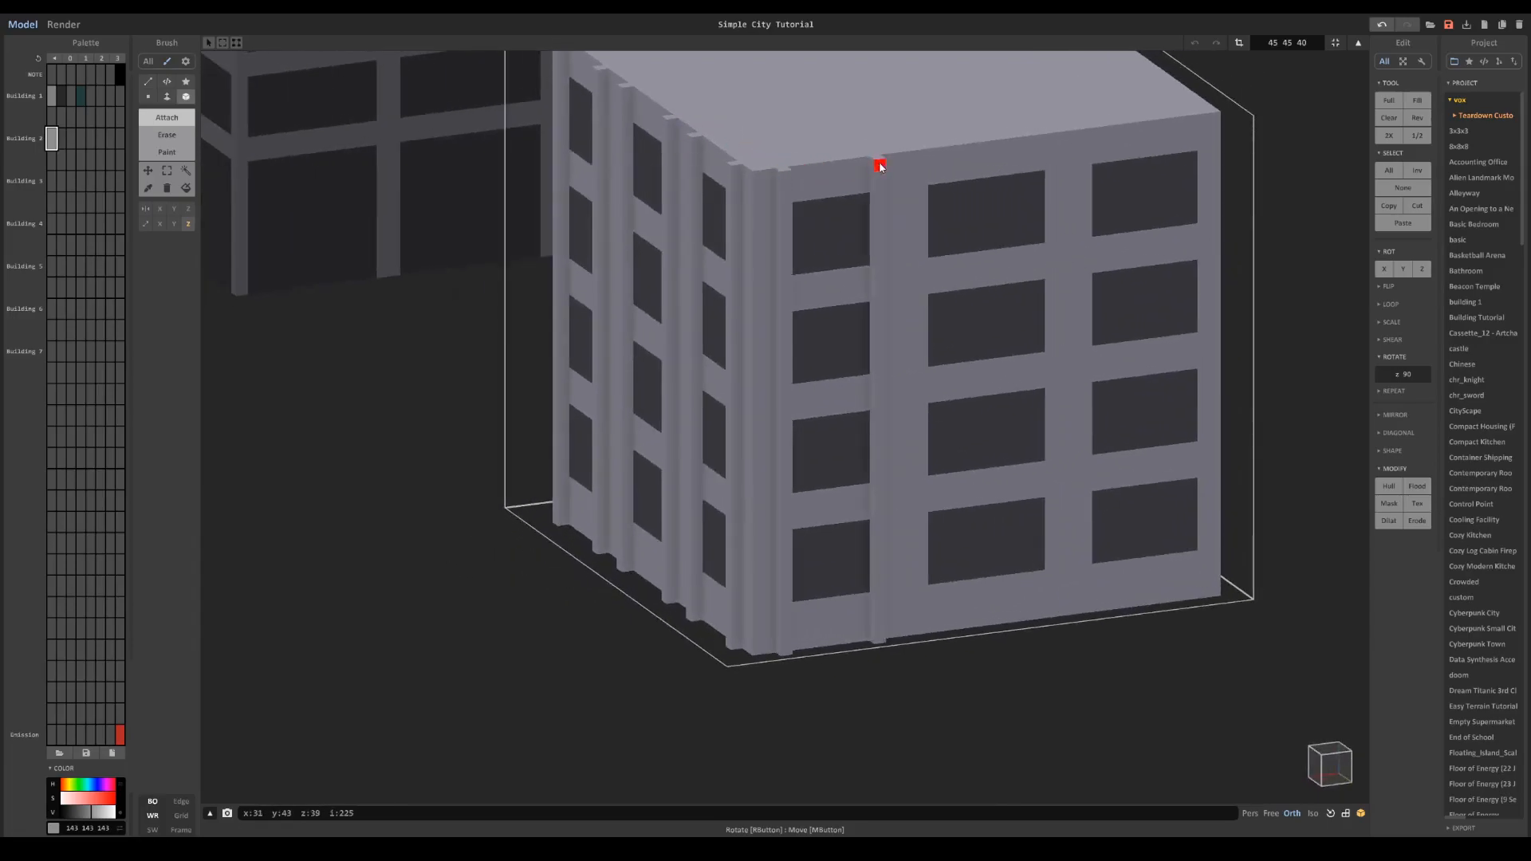
click(935, 158)
click(1036, 147)
click(1091, 140)
click(1189, 128)
Step: Add six full-height ribs along the window edges of the building's third wall
right_drag(1190, 129, 836, 284)
click(790, 288)
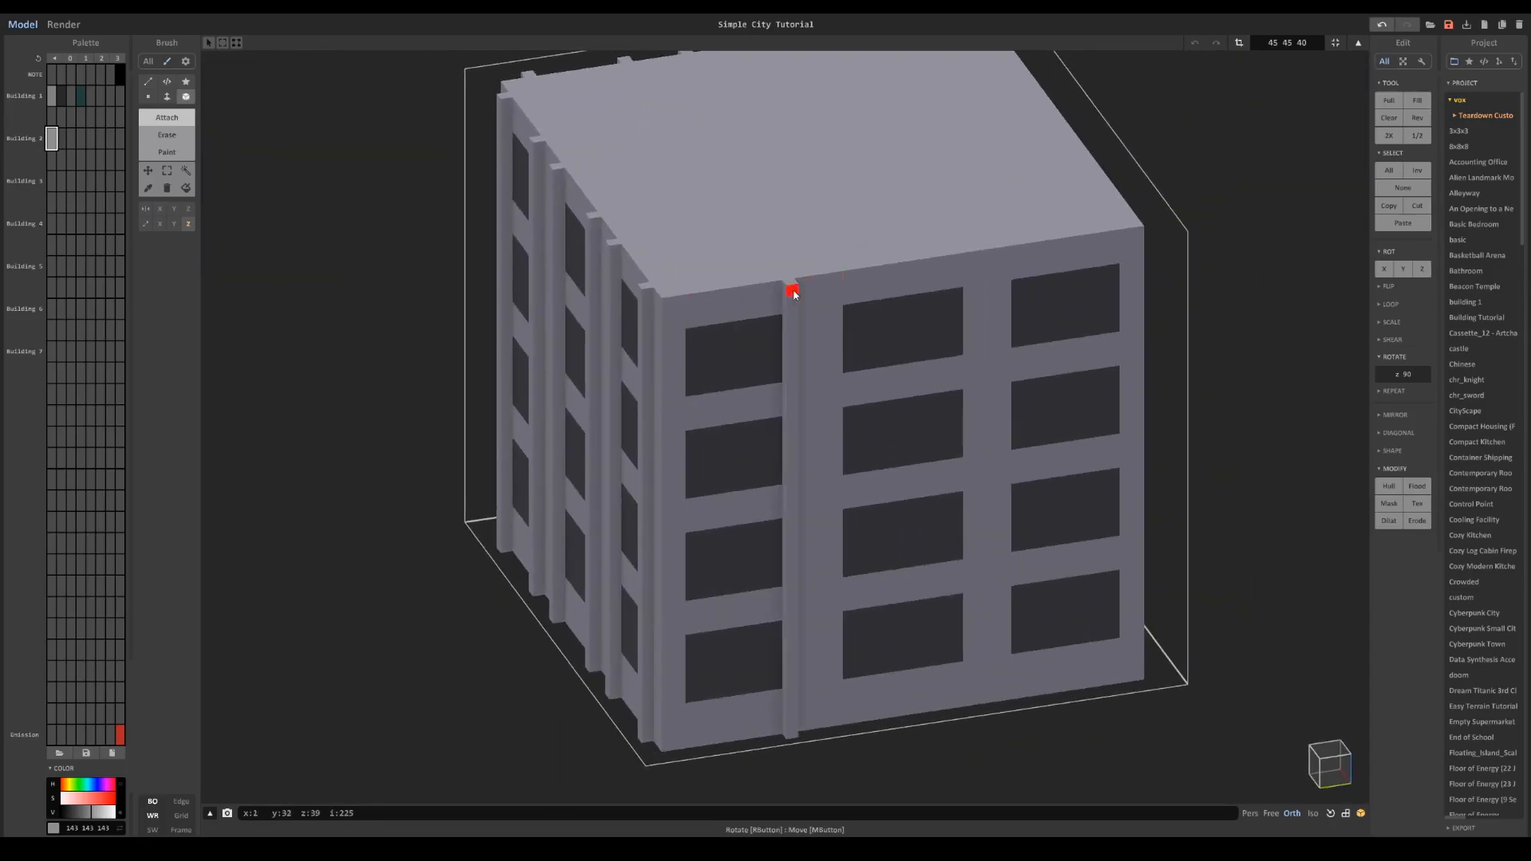
click(705, 303)
click(850, 281)
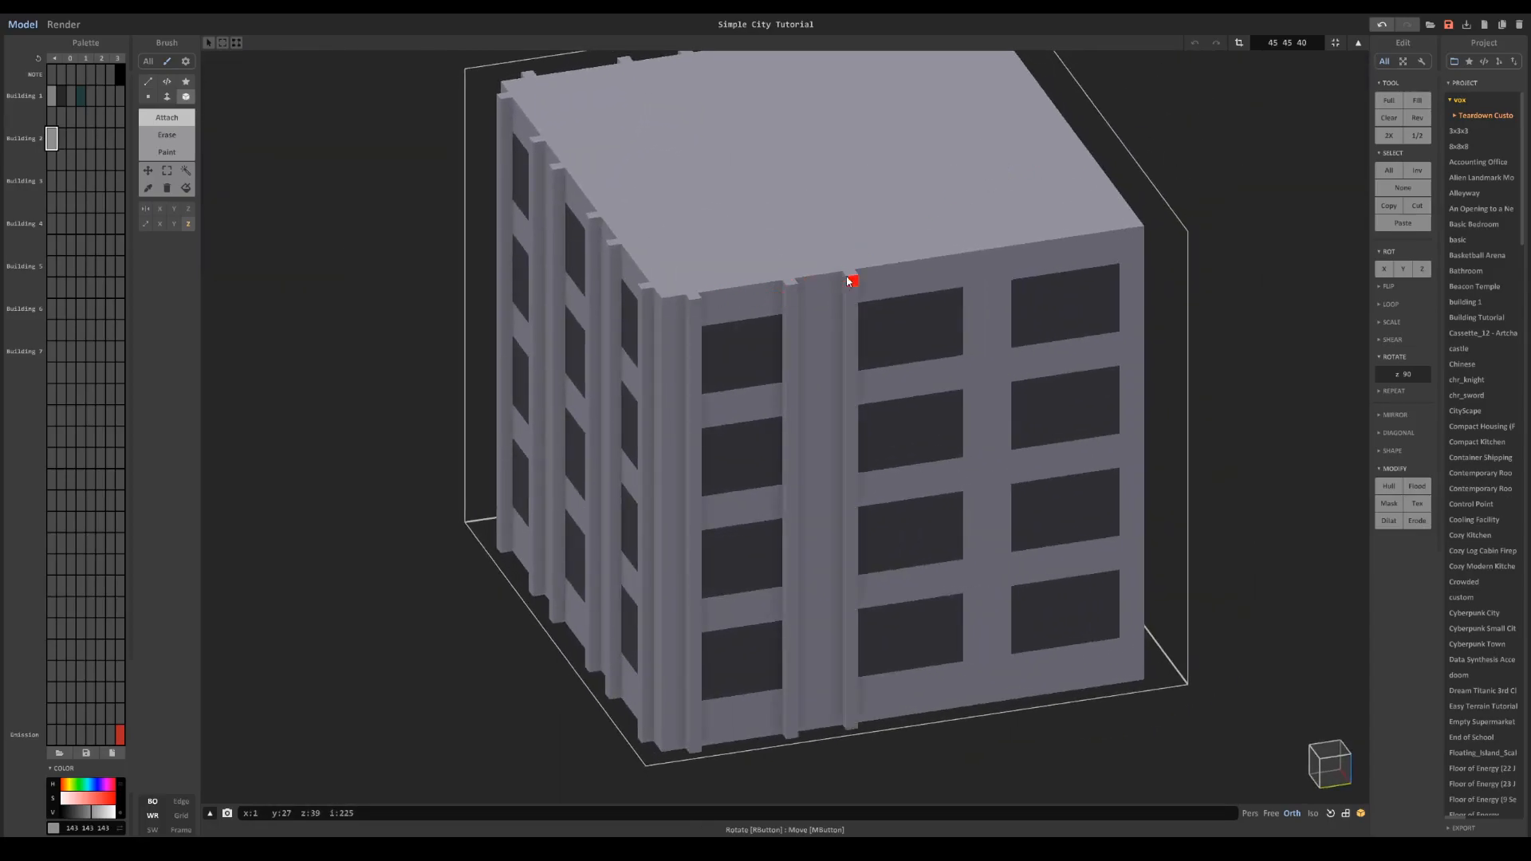
click(958, 262)
click(1020, 256)
click(1116, 241)
Step: Attach the same full-height ribs beside the window columns on the remaining fourth wall
right_drag(1116, 241, 667, 194)
click(661, 177)
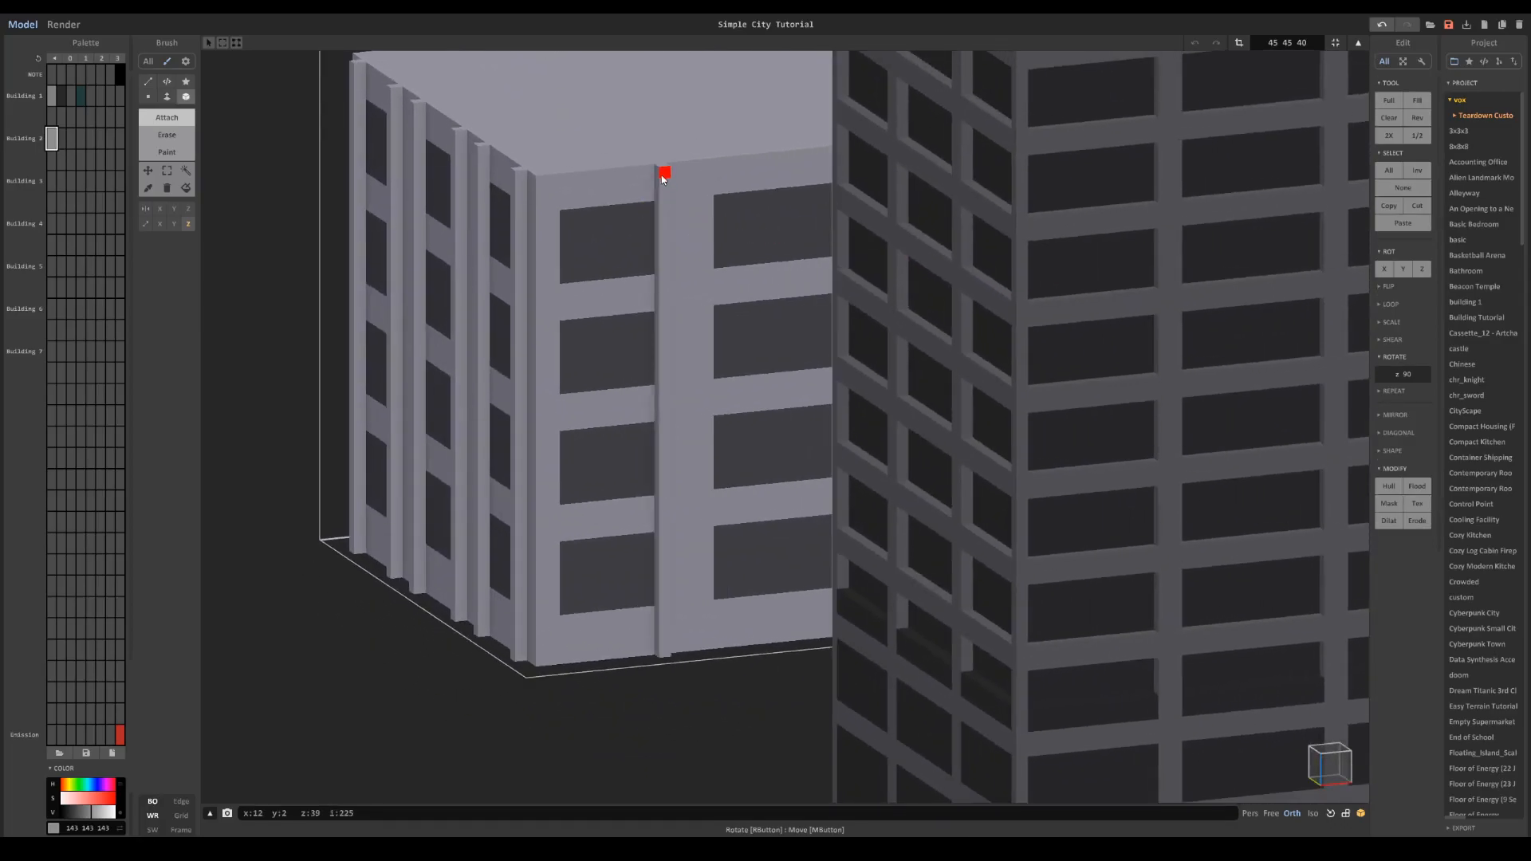
click(566, 180)
click(724, 183)
click(853, 210)
right_drag(853, 212, 863, 274)
click(915, 367)
right_drag(940, 368, 971, 352)
scroll(1019, 313, down, 5)
right_drag(845, 307, 807, 252)
right_drag(743, 443, 661, 335)
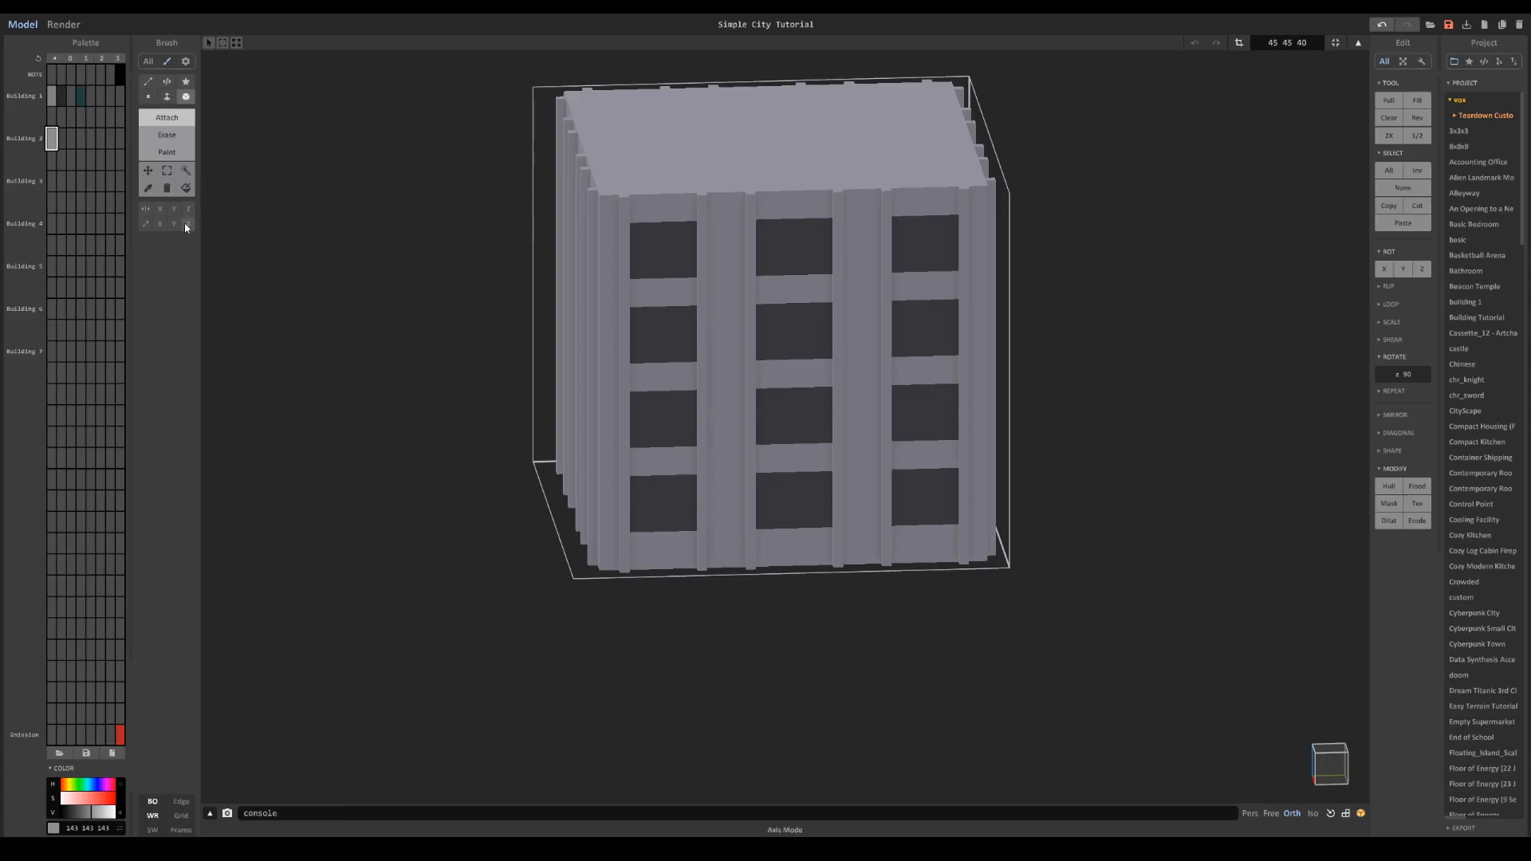
right_drag(710, 208, 799, 206)
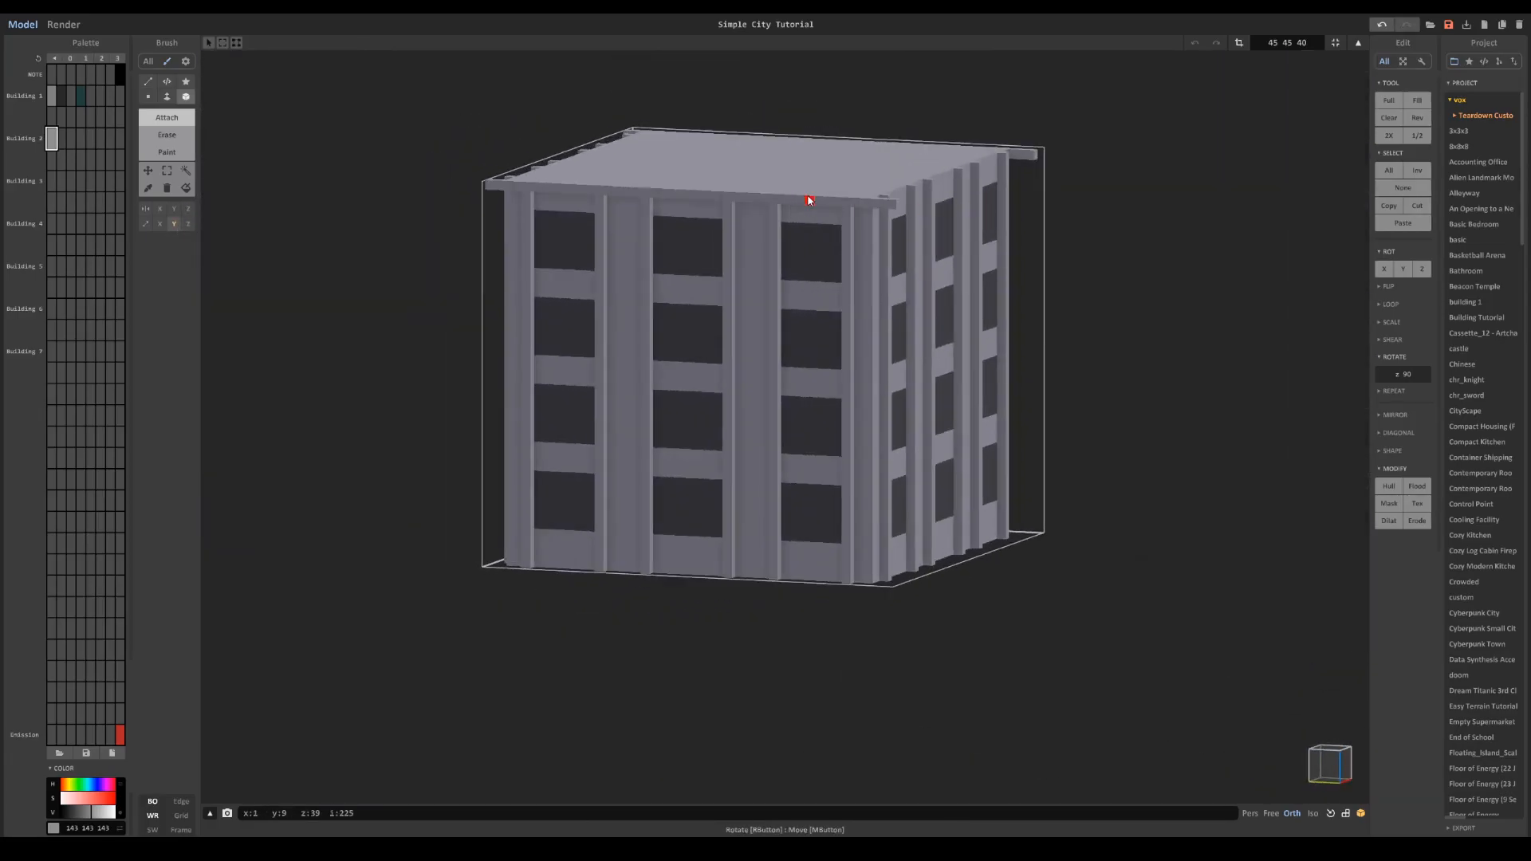
right_drag(538, 205, 668, 207)
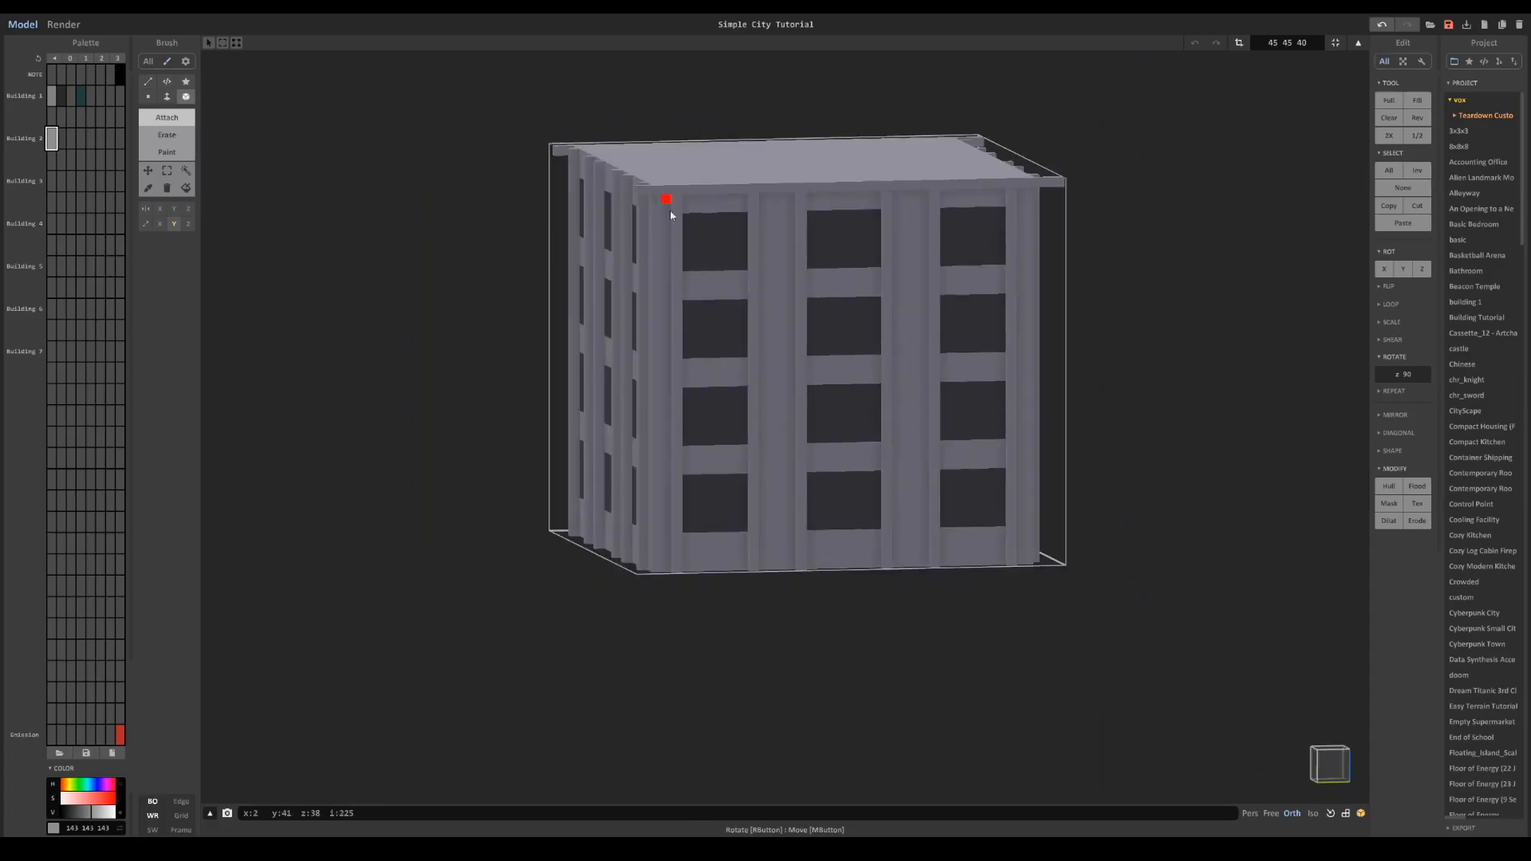
click(706, 569)
mouse_move(715, 573)
right_down()
mouse_move(787, 550)
mouse_move(893, 553)
right_up()
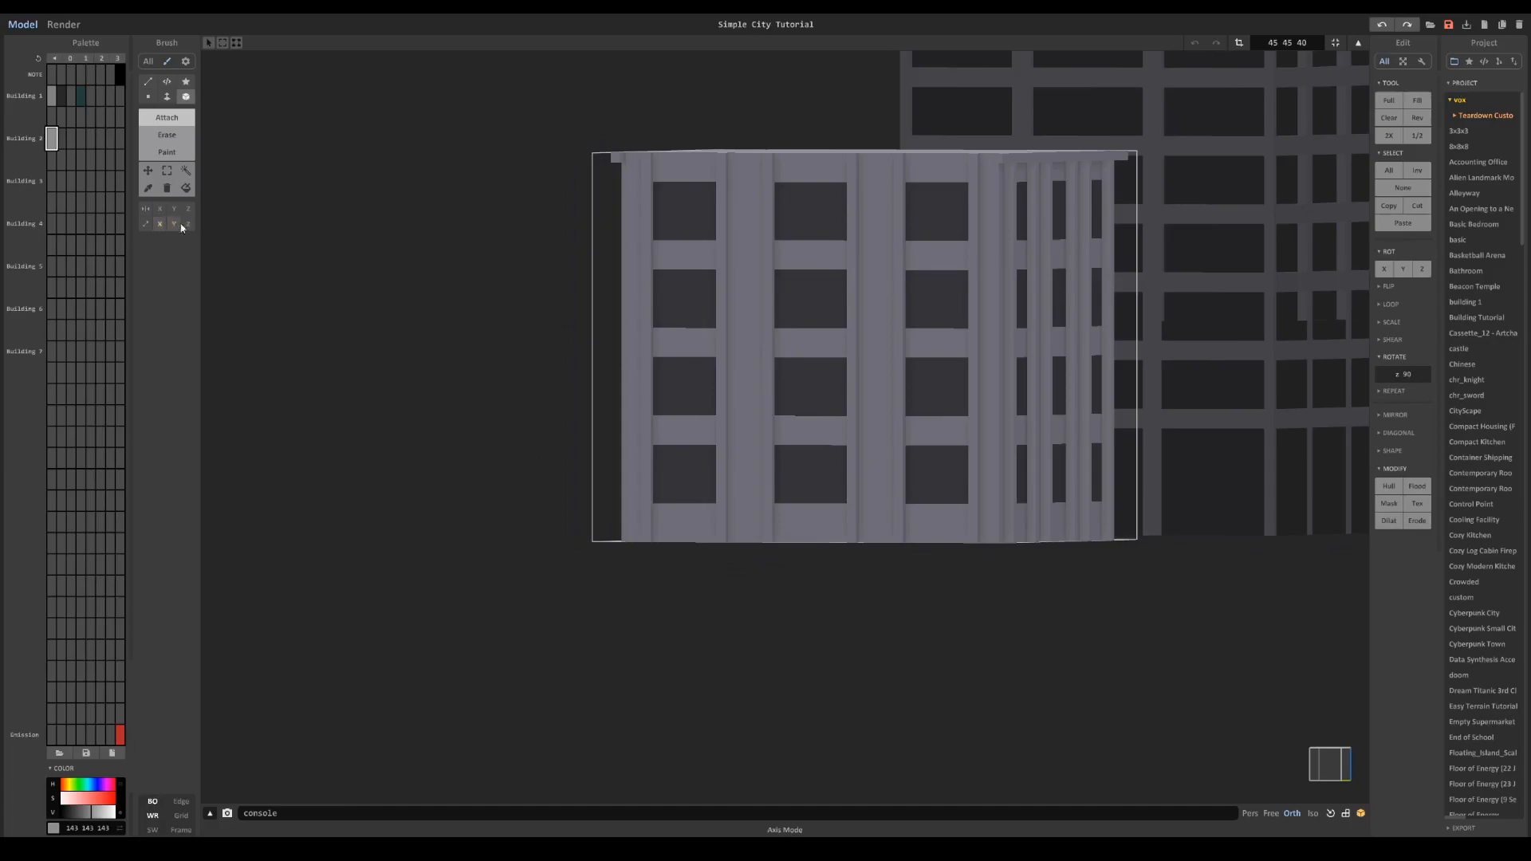
right_drag(755, 159, 843, 268)
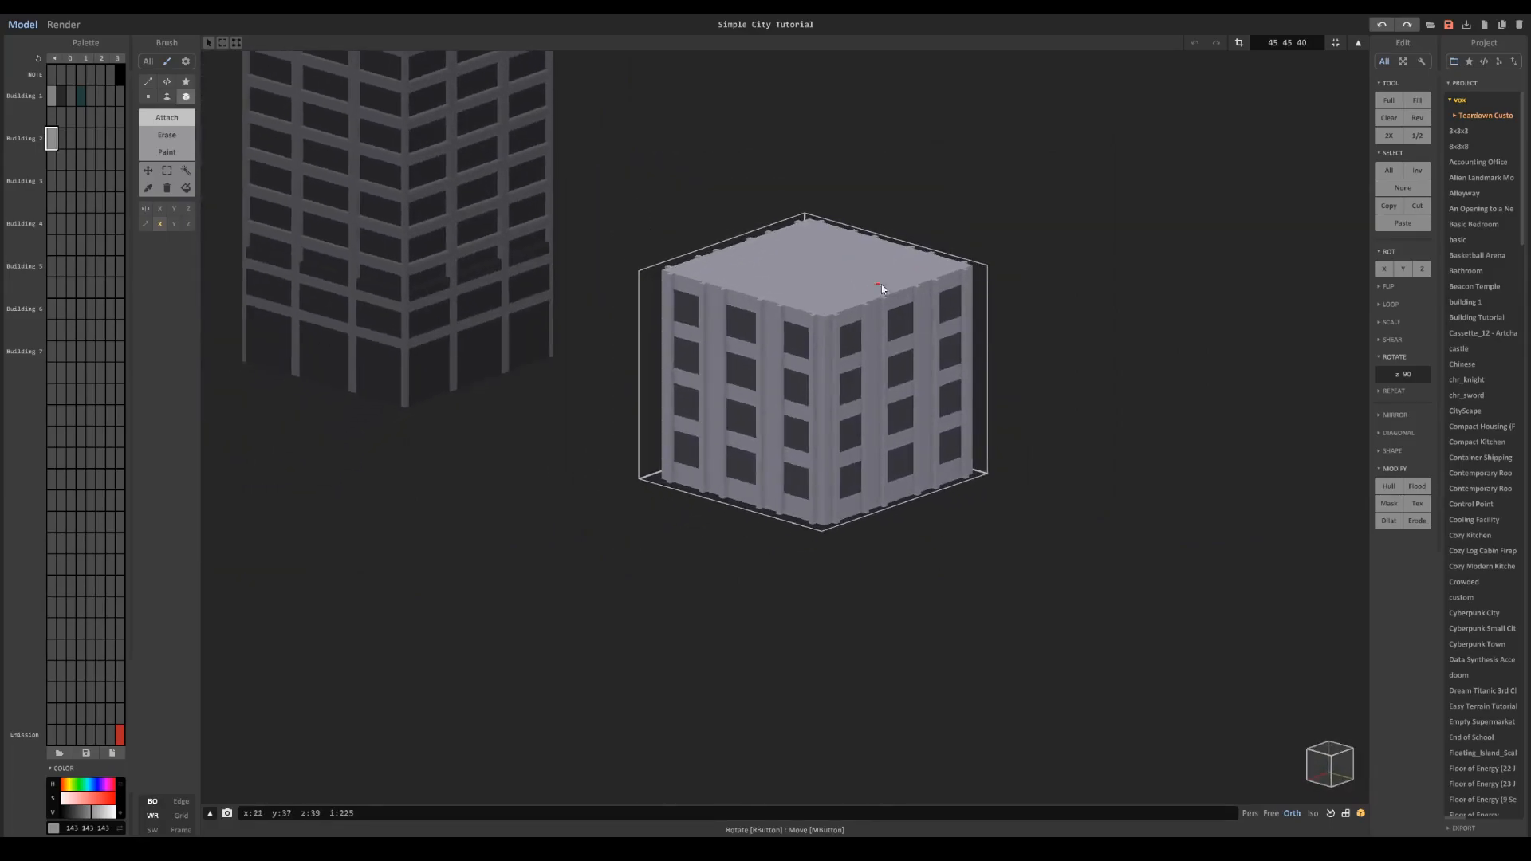
Step: Copy the ribbed block upward twice in the world view, stacking it into a three-section tower
key(Tab)
drag(811, 262, 820, 53)
right_drag(828, 79, 763, 196)
drag(763, 196, 781, 209)
right_drag(781, 209, 760, 207)
ctrl+drag(771, 207, 781, 8)
middle_drag(794, 72, 781, 200)
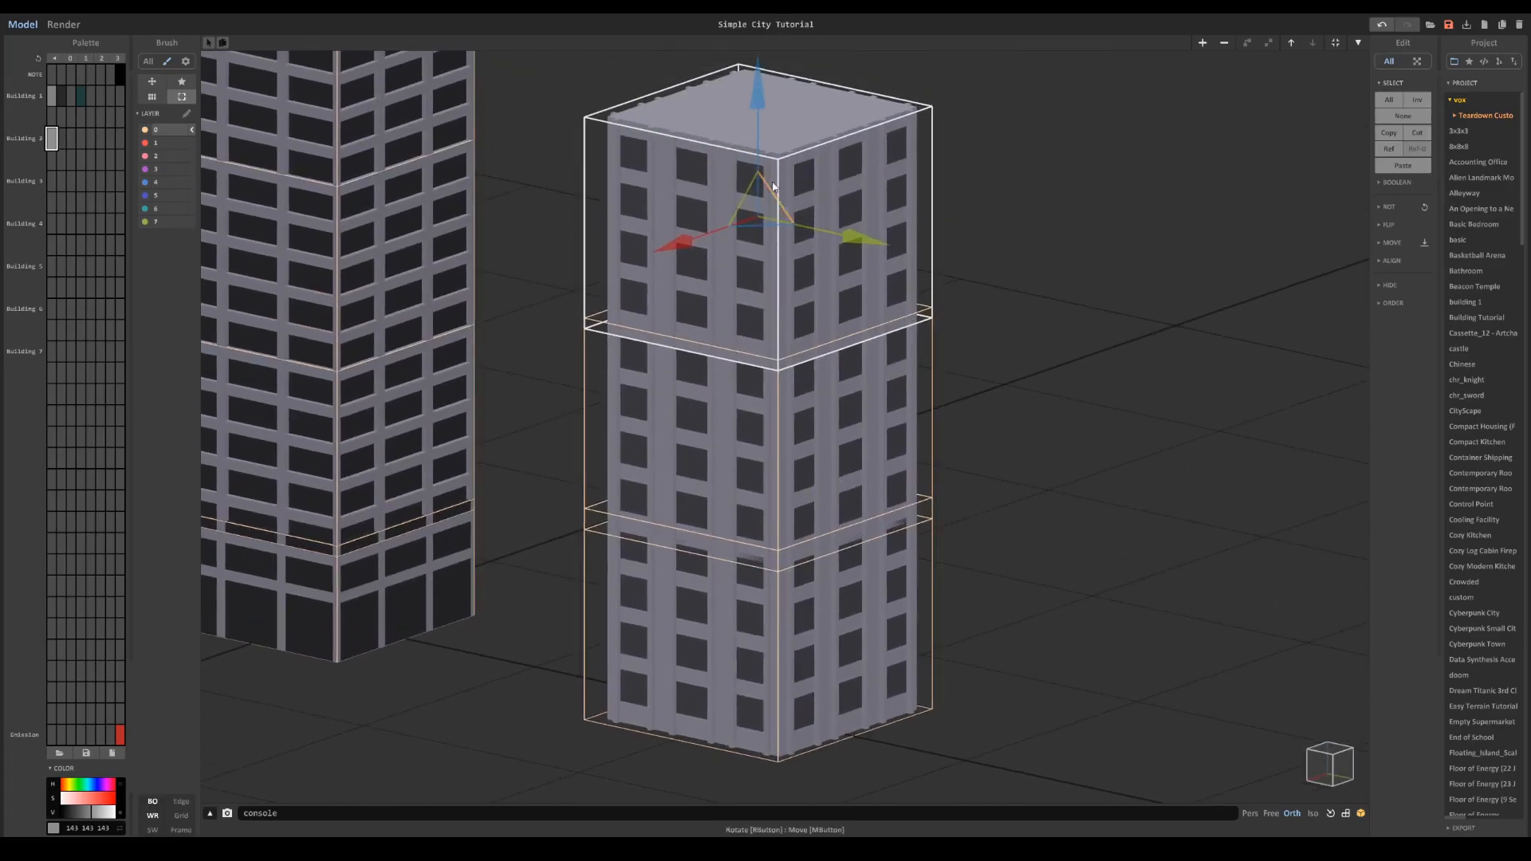
key(Tab)
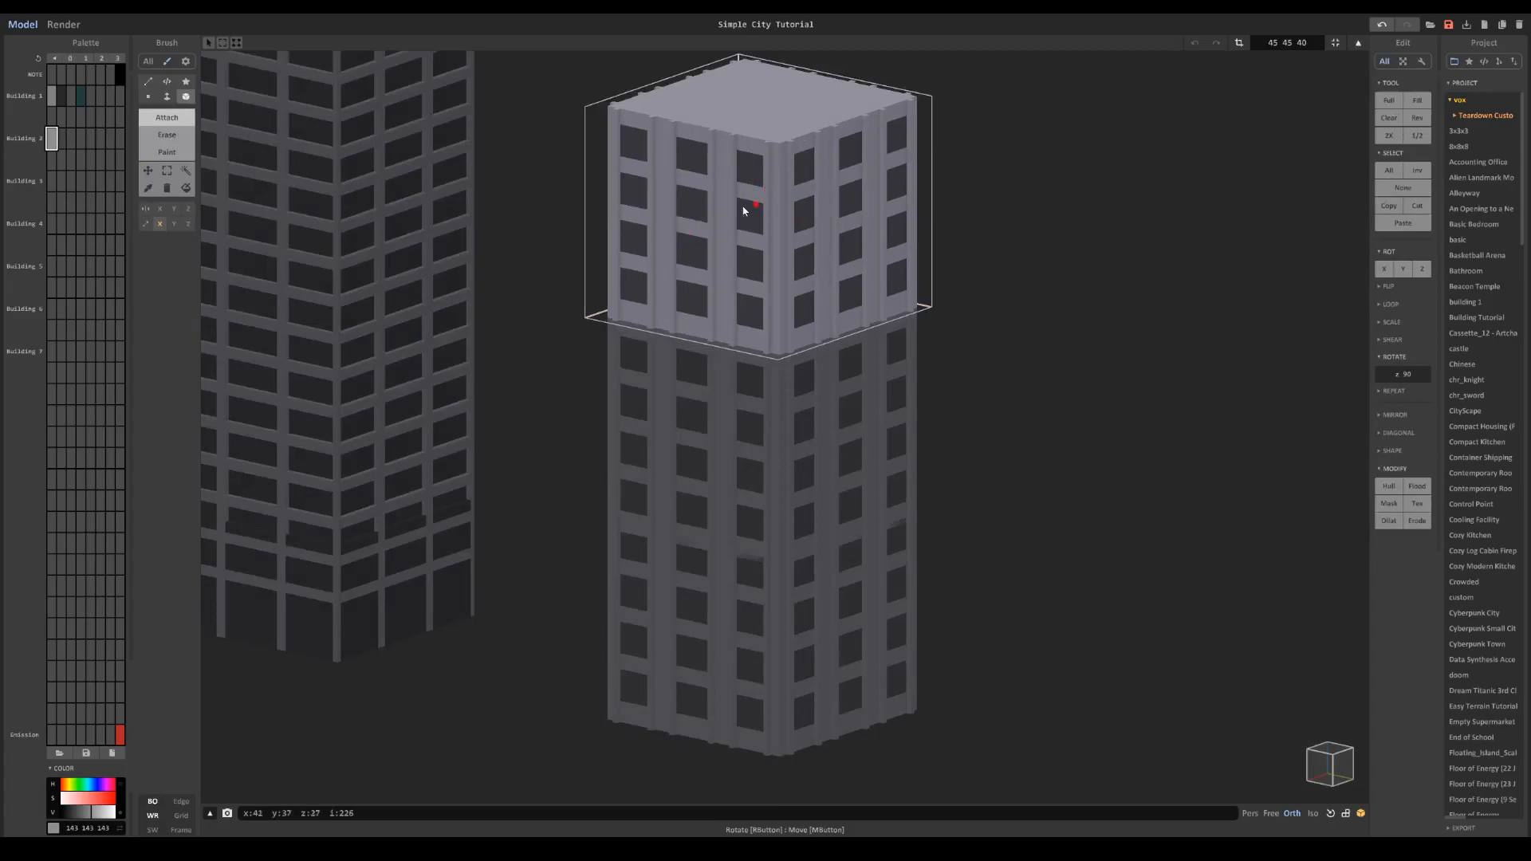
key(Delete)
click(167, 96)
drag(696, 312, 723, 227)
key(ctrl+z)
key(ctrl+y)
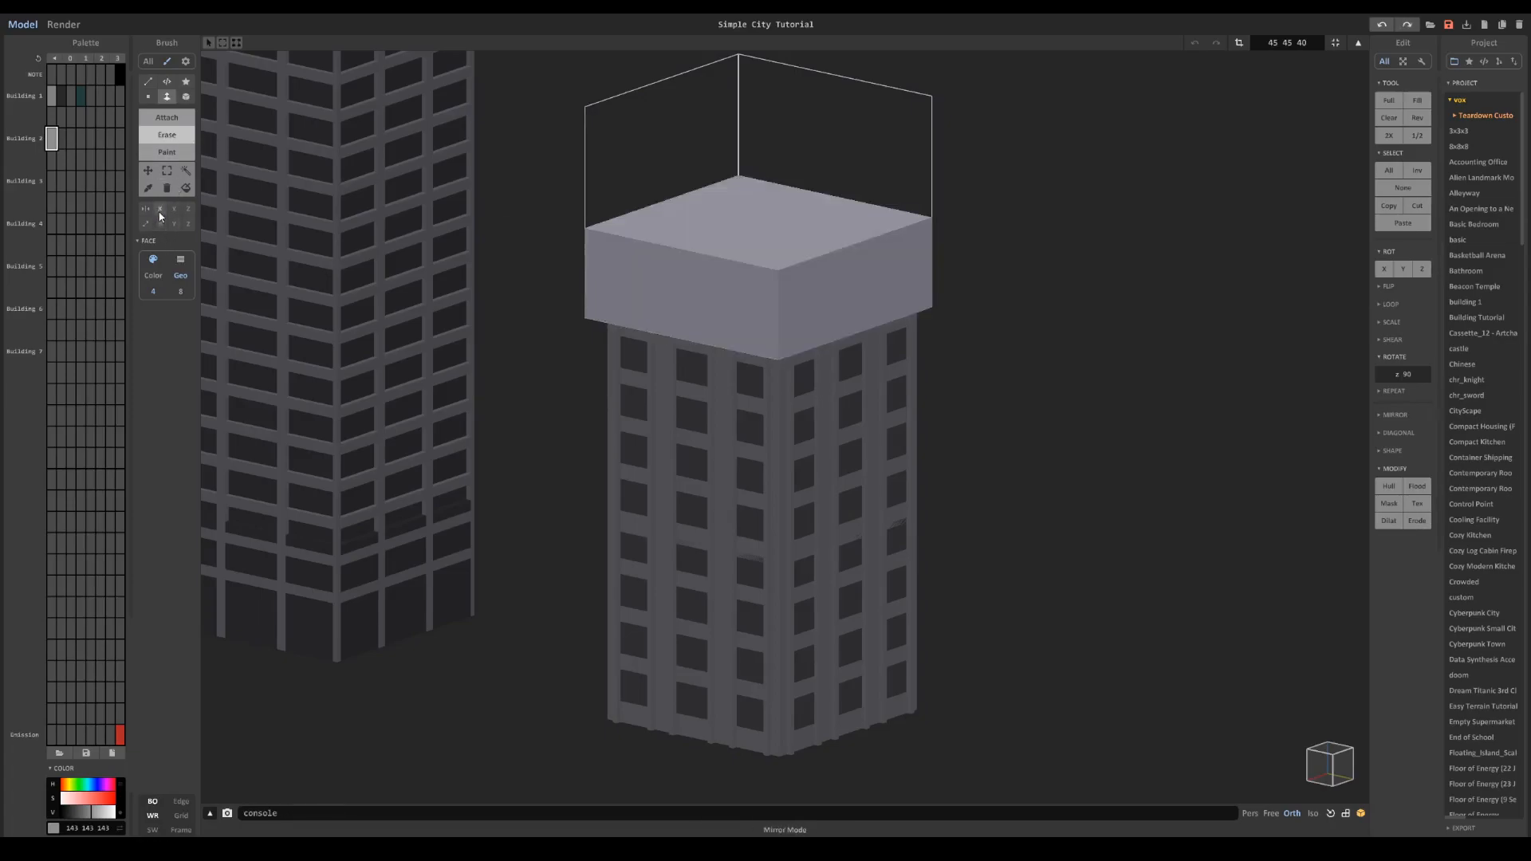
right_drag(704, 298, 644, 312)
scroll(848, 471, up, 2)
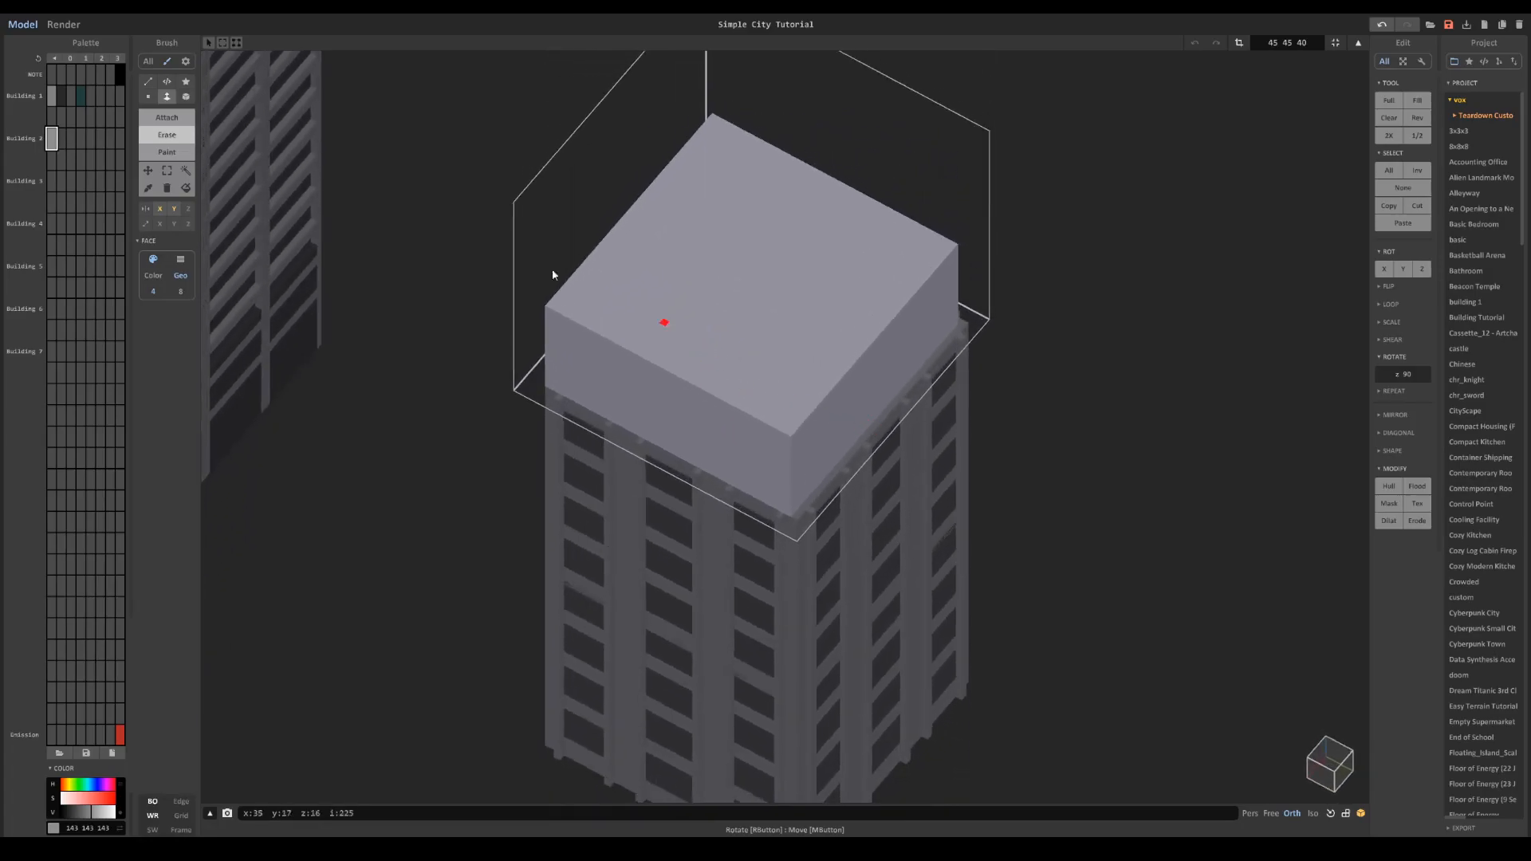
mouse_move(927, 439)
right_down()
mouse_move(892, 408)
mouse_move(788, 485)
right_up()
right_drag(714, 435, 823, 413)
key(Tab)
right_drag(921, 410, 971, 197)
key(Tab)
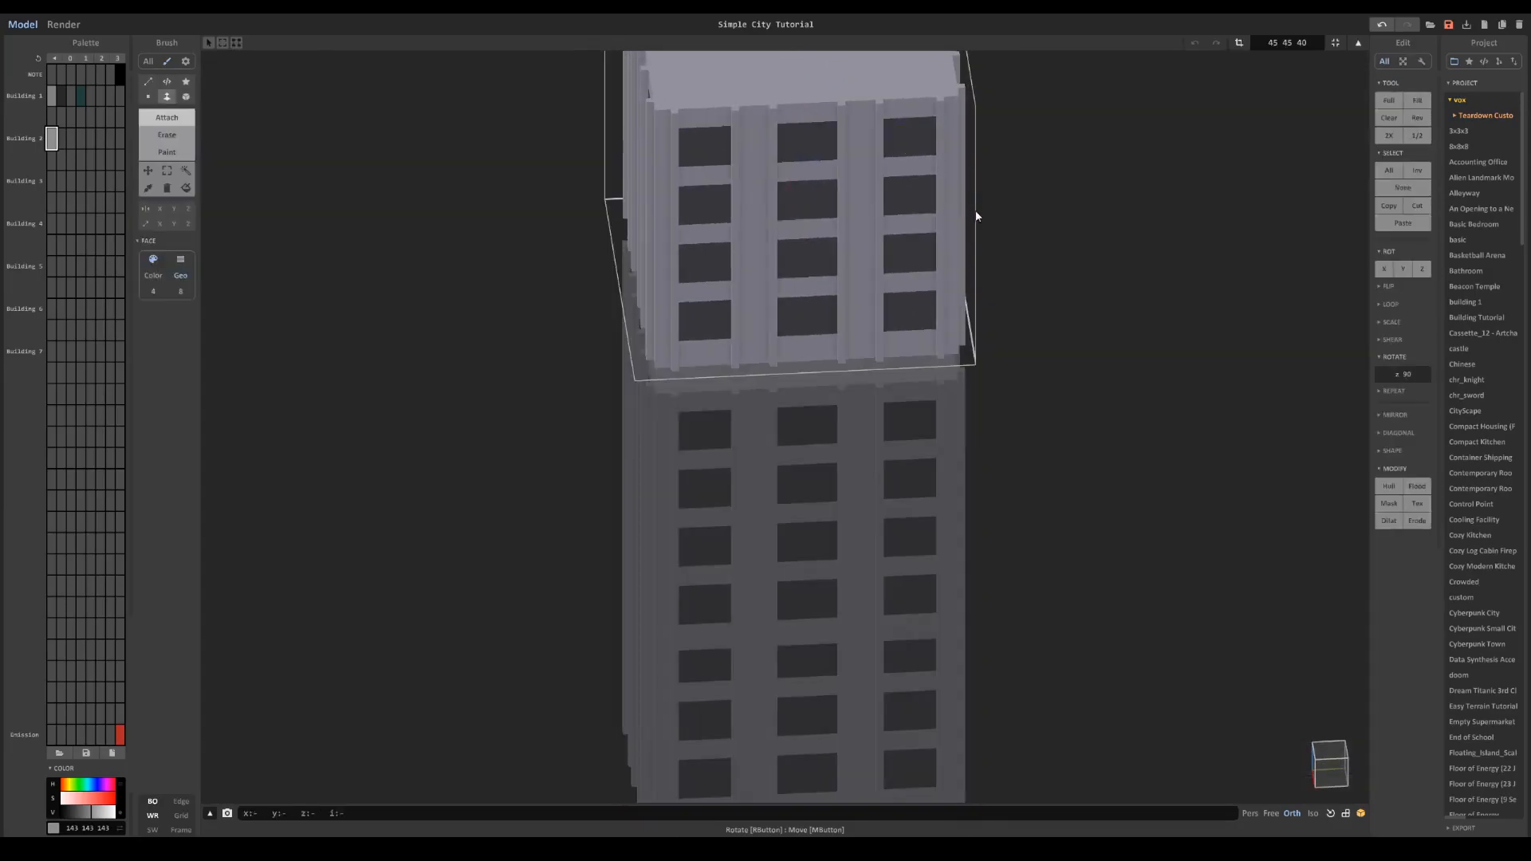
Step: Fill in the windows of the tower's top block and crop its volume to 45 45 9
click(186, 187)
right_drag(713, 139, 821, 163)
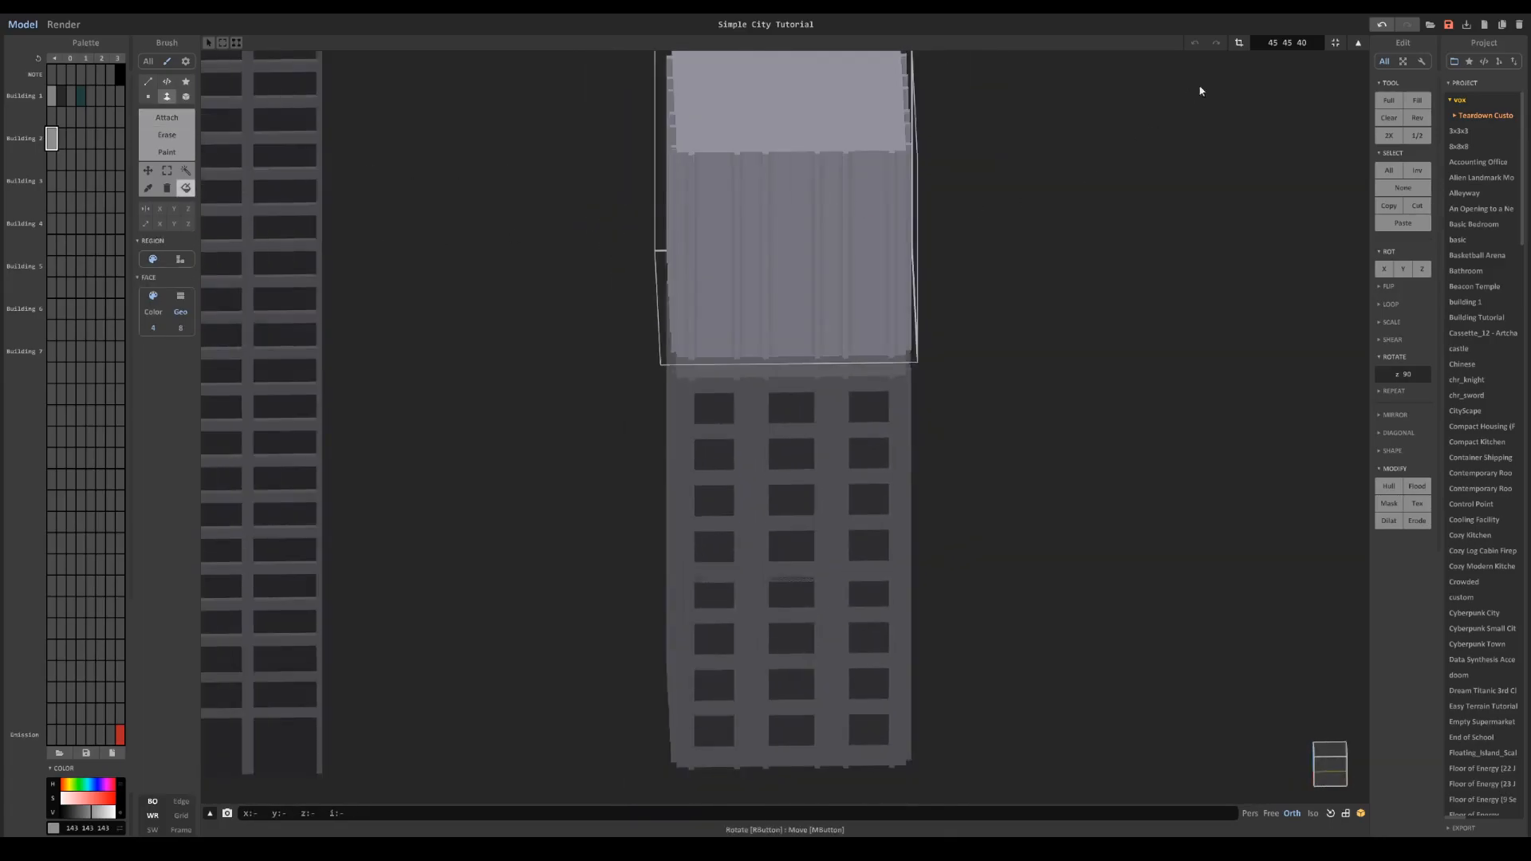
right_drag(945, 210, 960, 171)
scroll(958, 169, down, 3)
middle_drag(958, 170, 979, 248)
click(1238, 43)
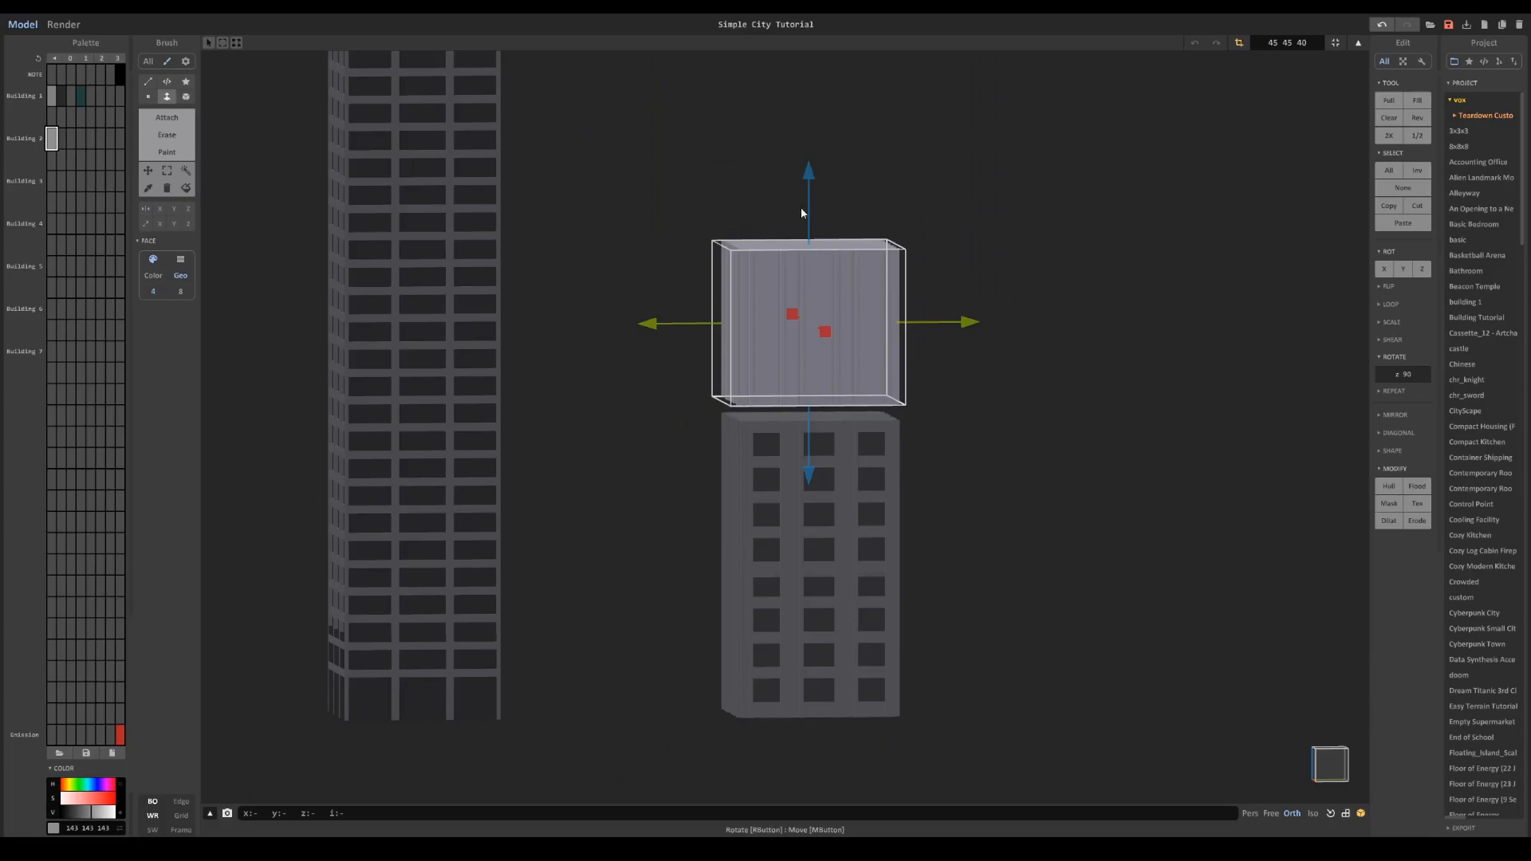
drag(807, 233, 815, 346)
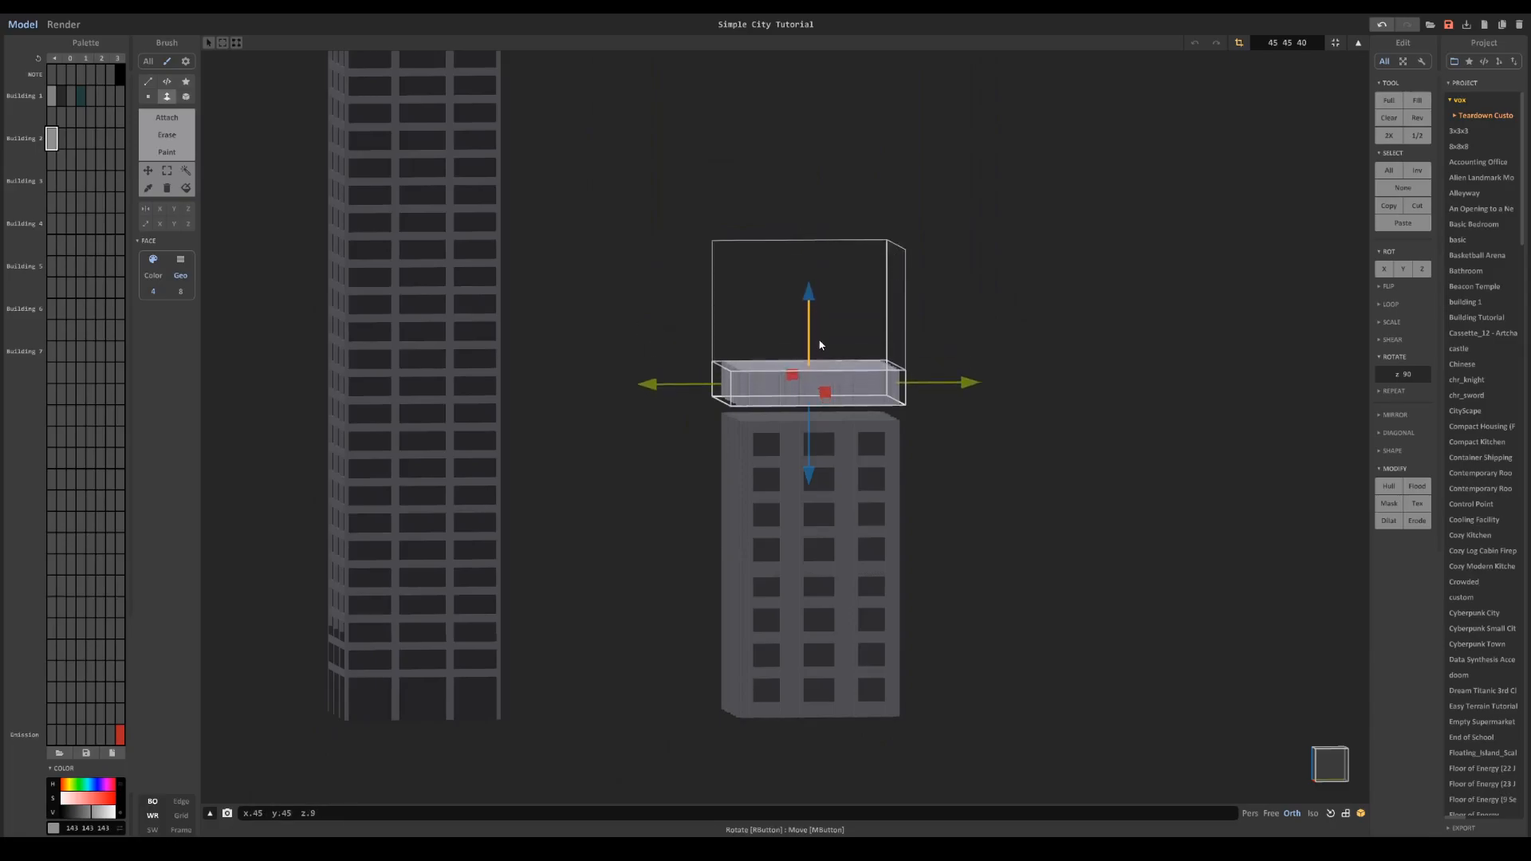
click(1240, 42)
Step: Lower the shortened block onto the tower and crop its volume to 45 45 4 as a roof cap
key(Tab)
drag(820, 323, 821, 348)
right_drag(821, 349, 715, 391)
key(Tab)
click(1238, 42)
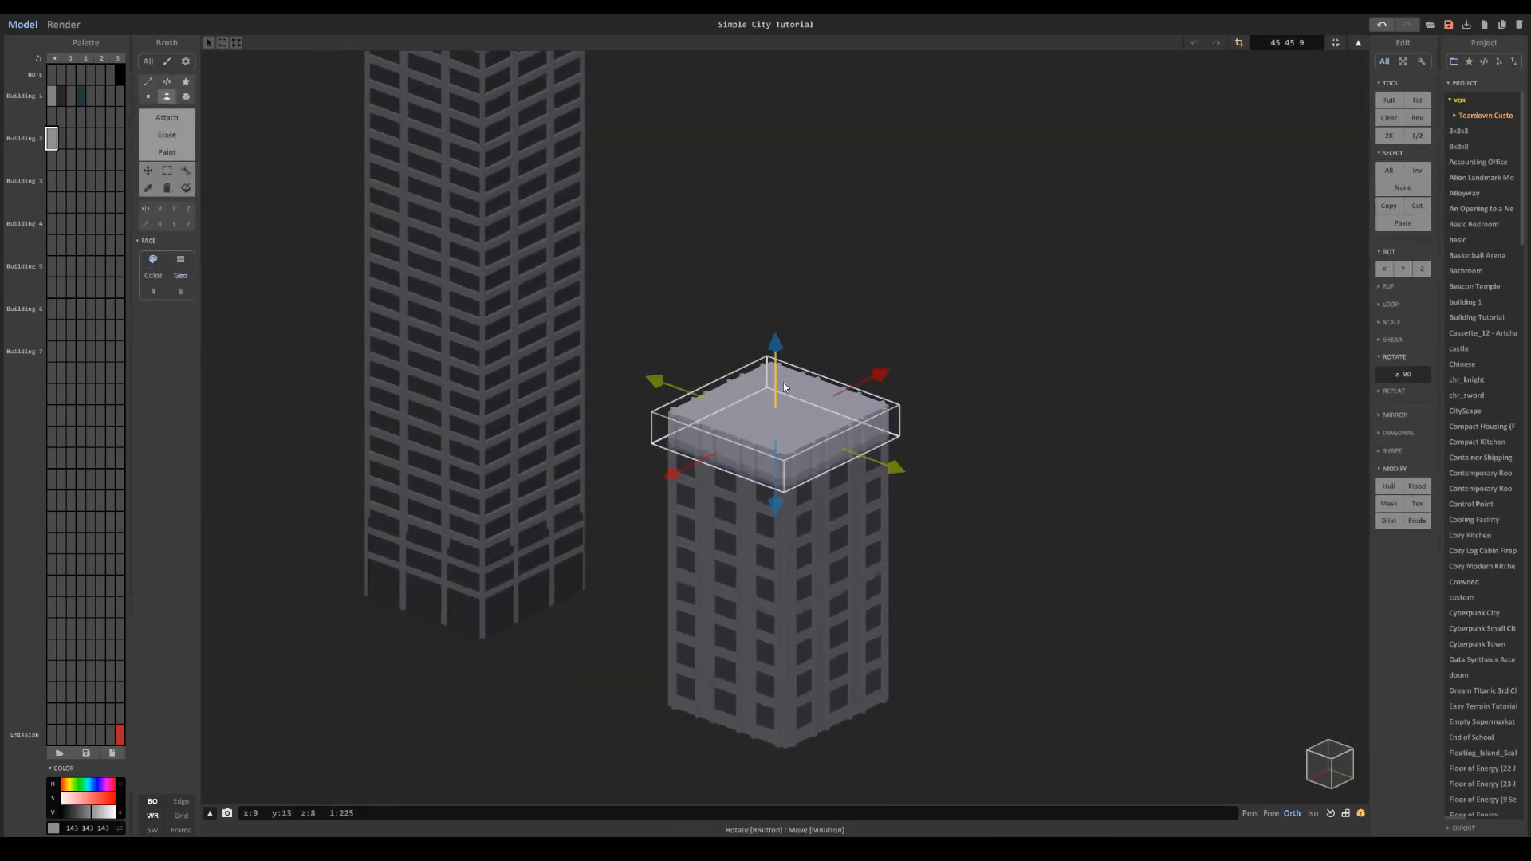
key(Return)
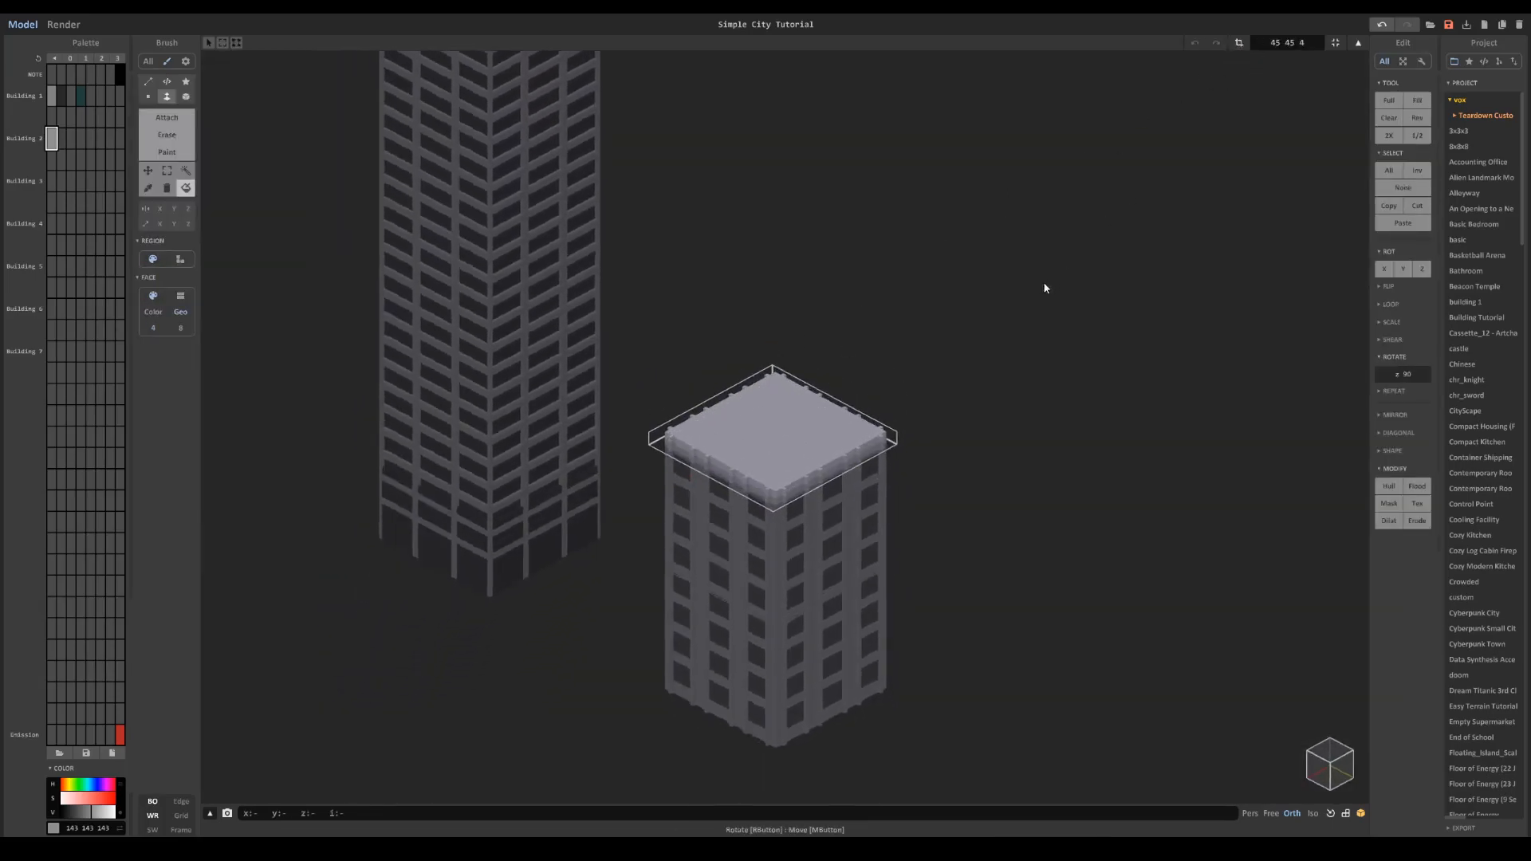
Step: Erase a one-voxel-deep rectangular recess in the roof cap with the Box brush mirrored in X and Y, leaving a rim
mouse_move(509, 201)
right_down()
mouse_move(557, 324)
mouse_move(621, 177)
mouse_move(1144, 109)
mouse_move(818, 600)
mouse_move(647, 609)
mouse_move(687, 537)
right_up()
scroll(688, 537, up, 5)
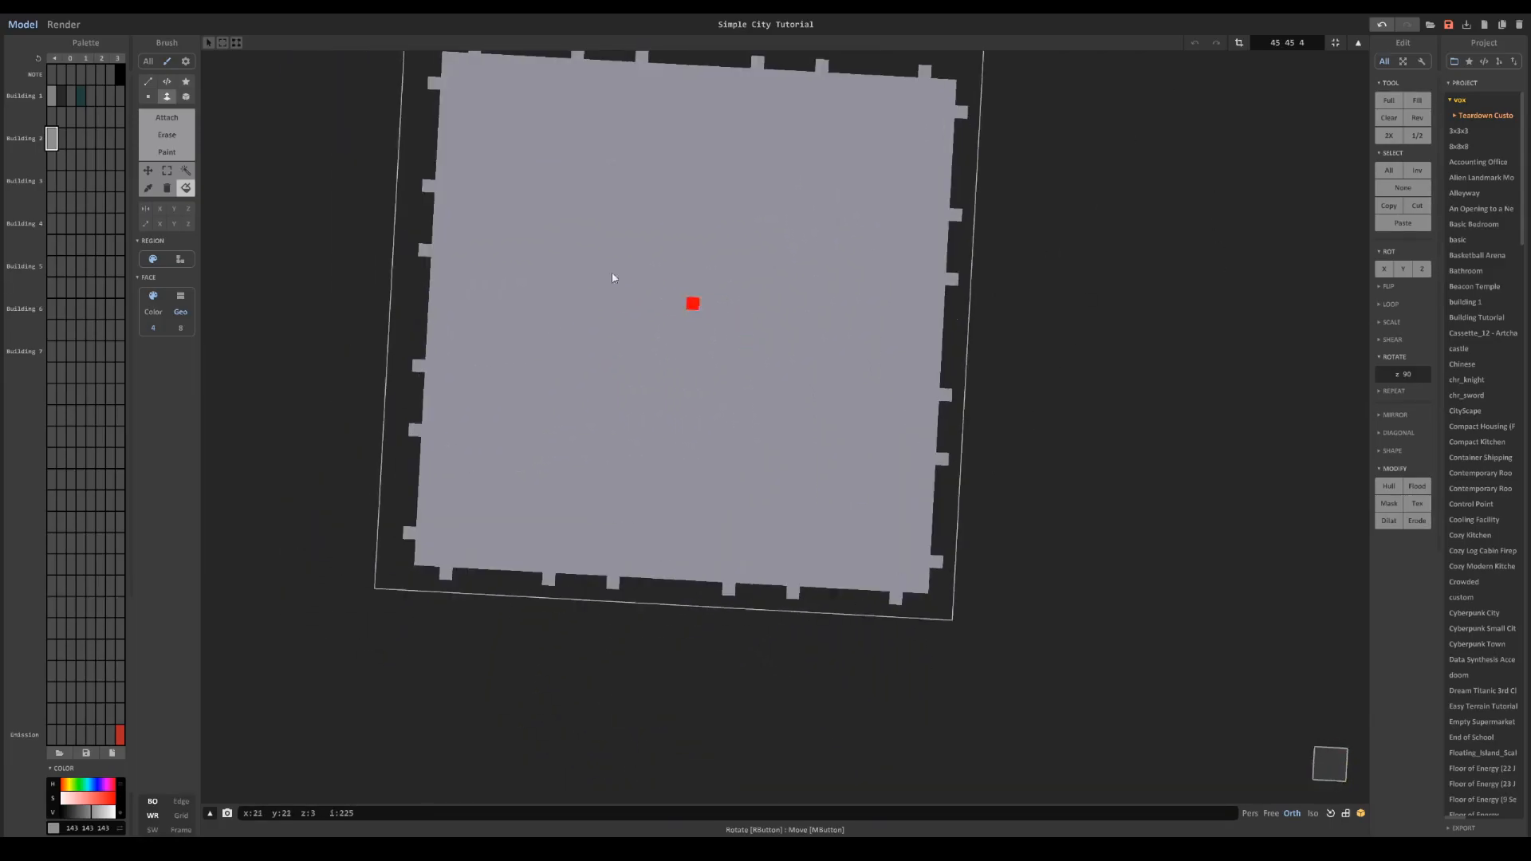
click(150, 134)
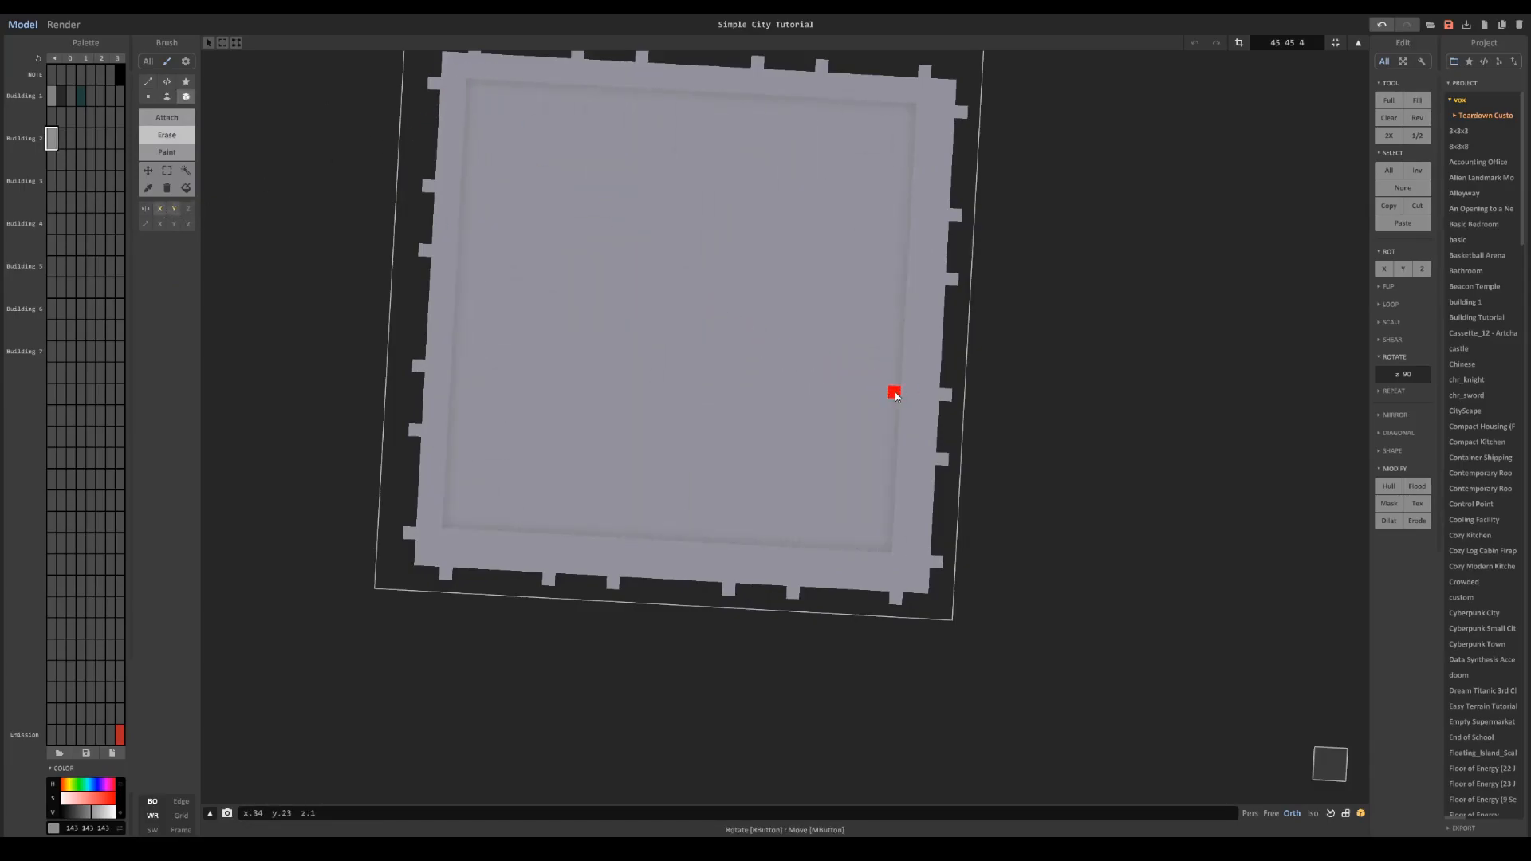
right_drag(894, 376, 1005, 247)
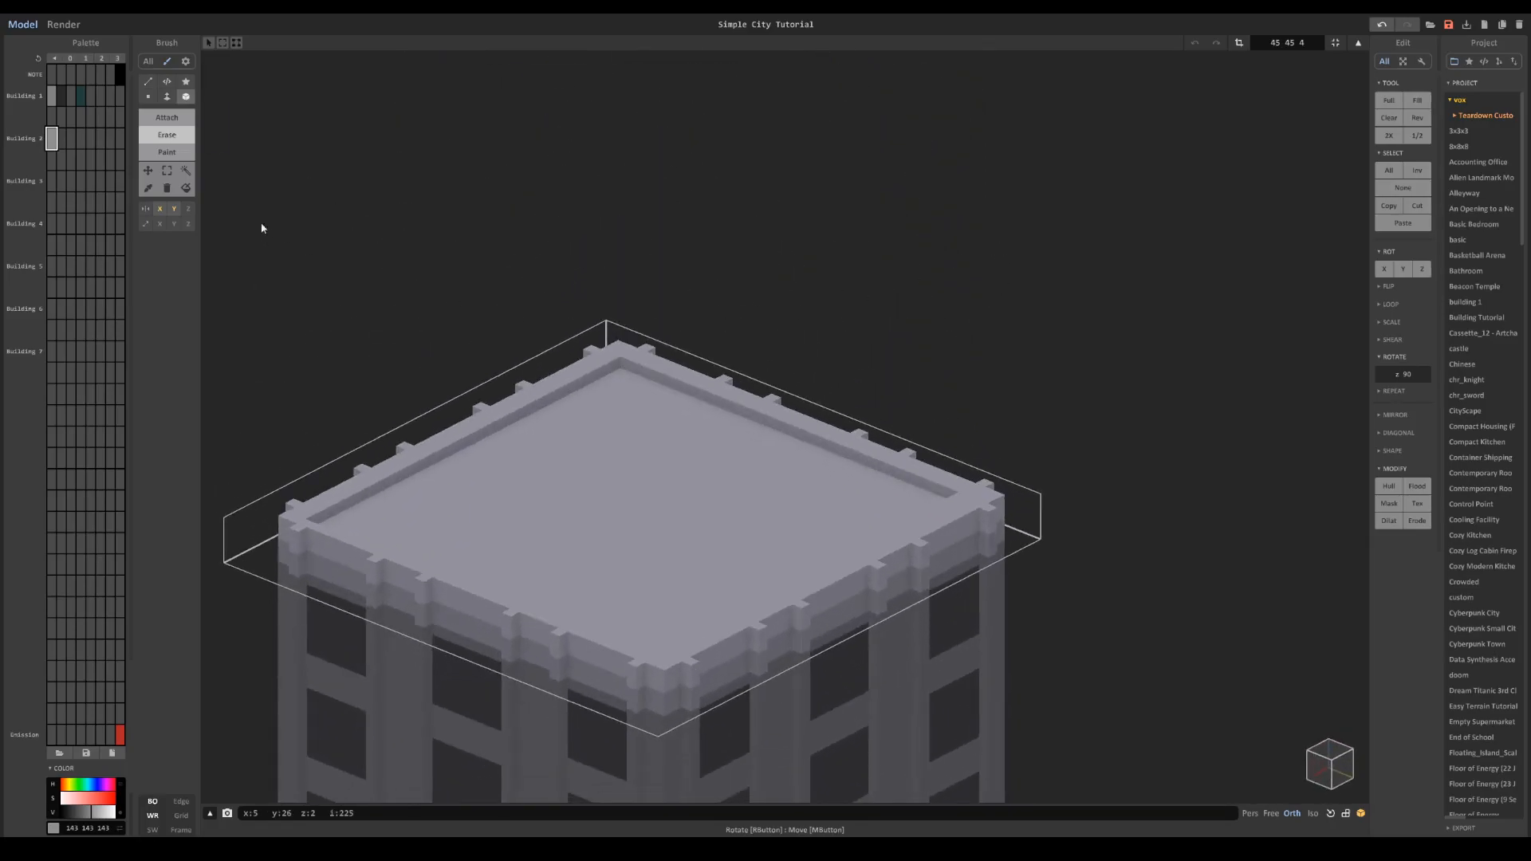
Step: Deepen the roof cap's recess by one more voxel layer using the Face brush
click(167, 97)
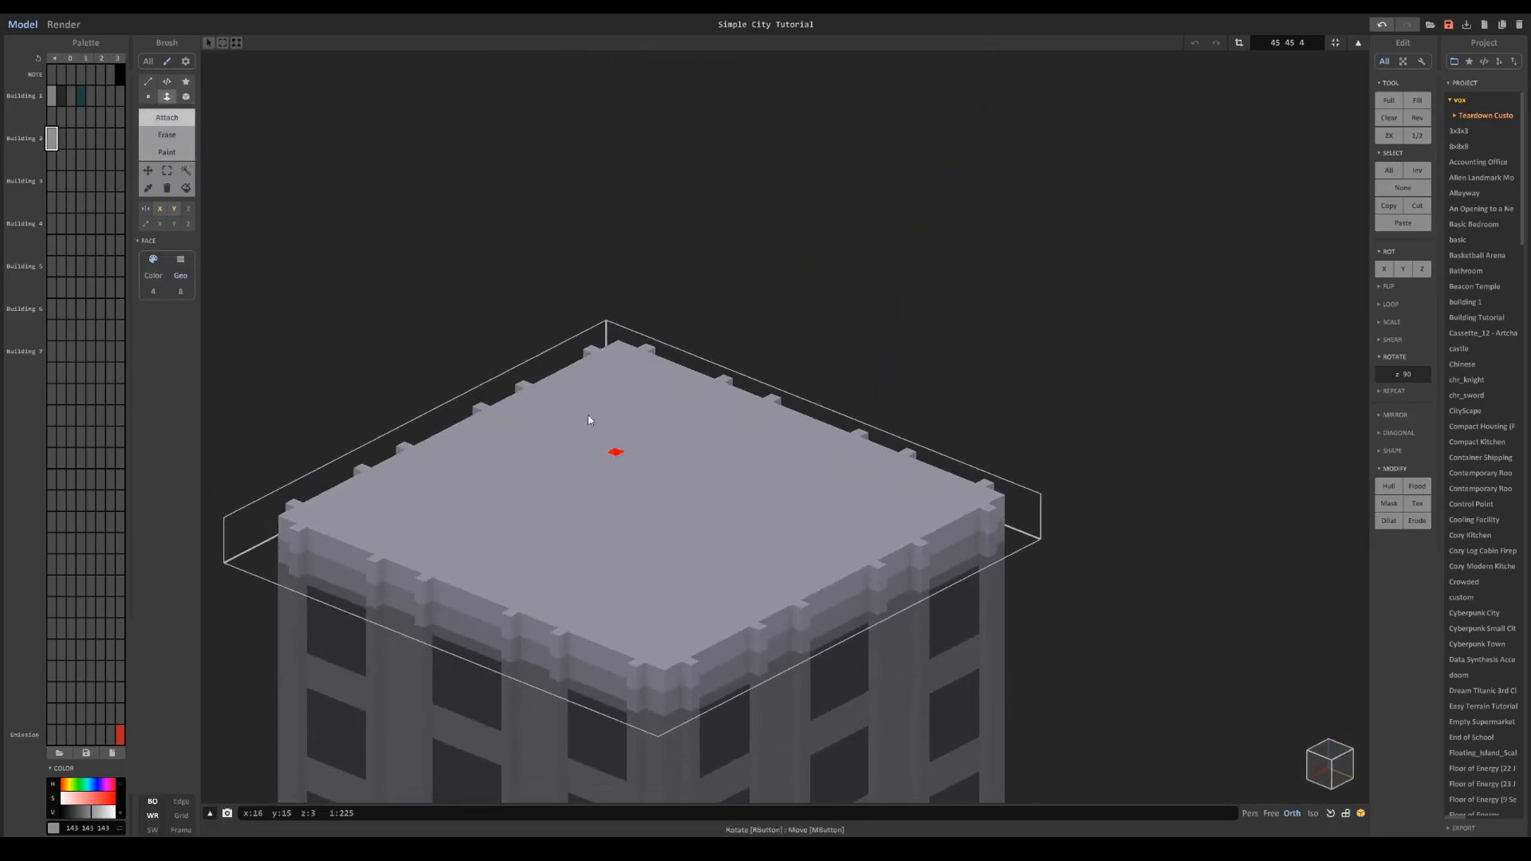
click(631, 466)
scroll(632, 467, down, 6)
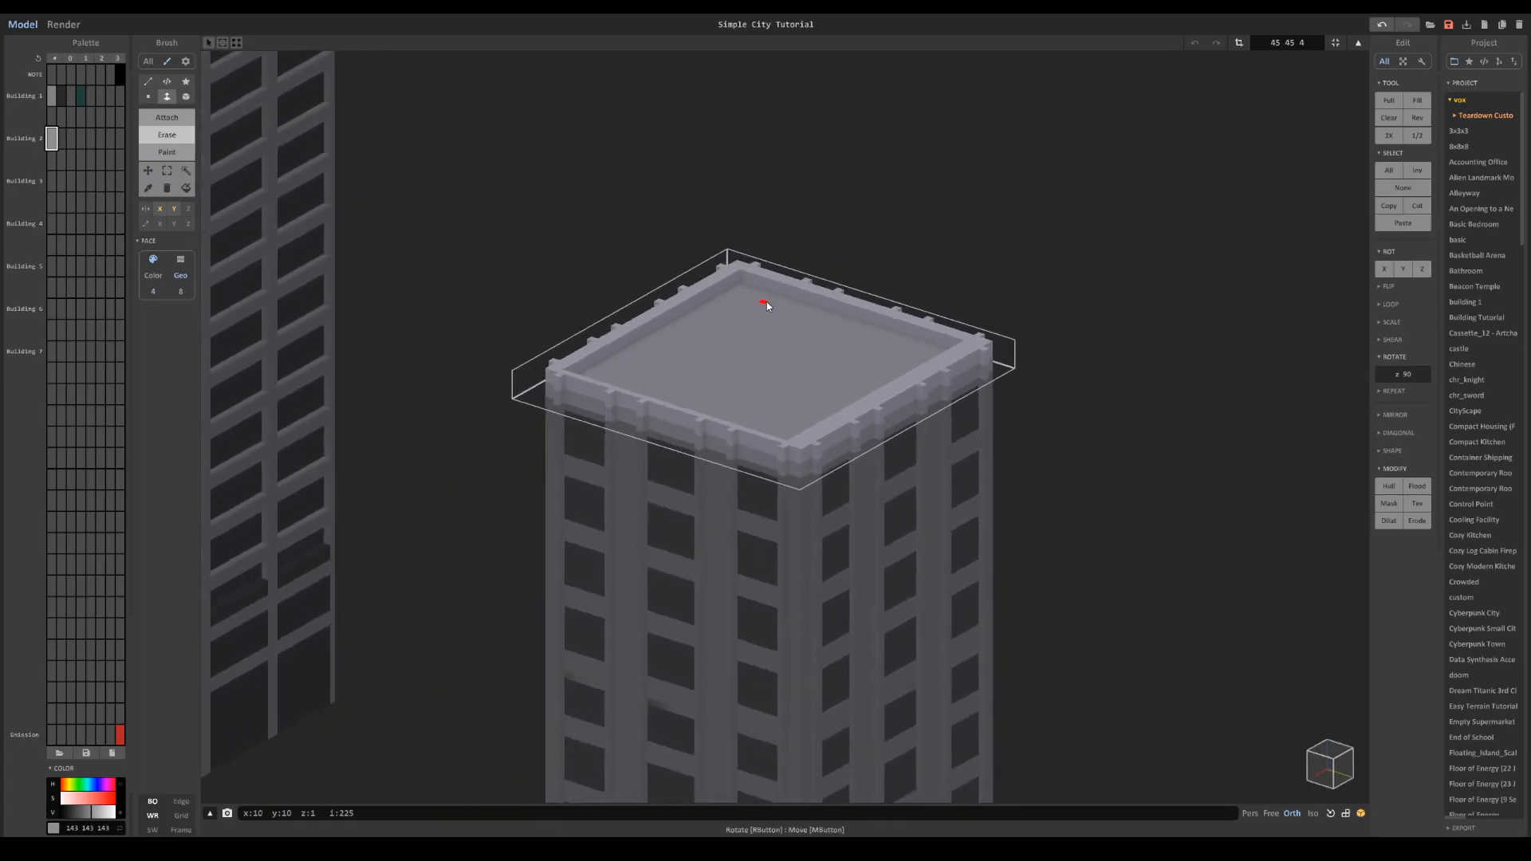
Step: Nudge the roof cap slightly upward in the world view and reopen it for editing
key(Tab)
drag(762, 332, 770, 319)
key(Tab)
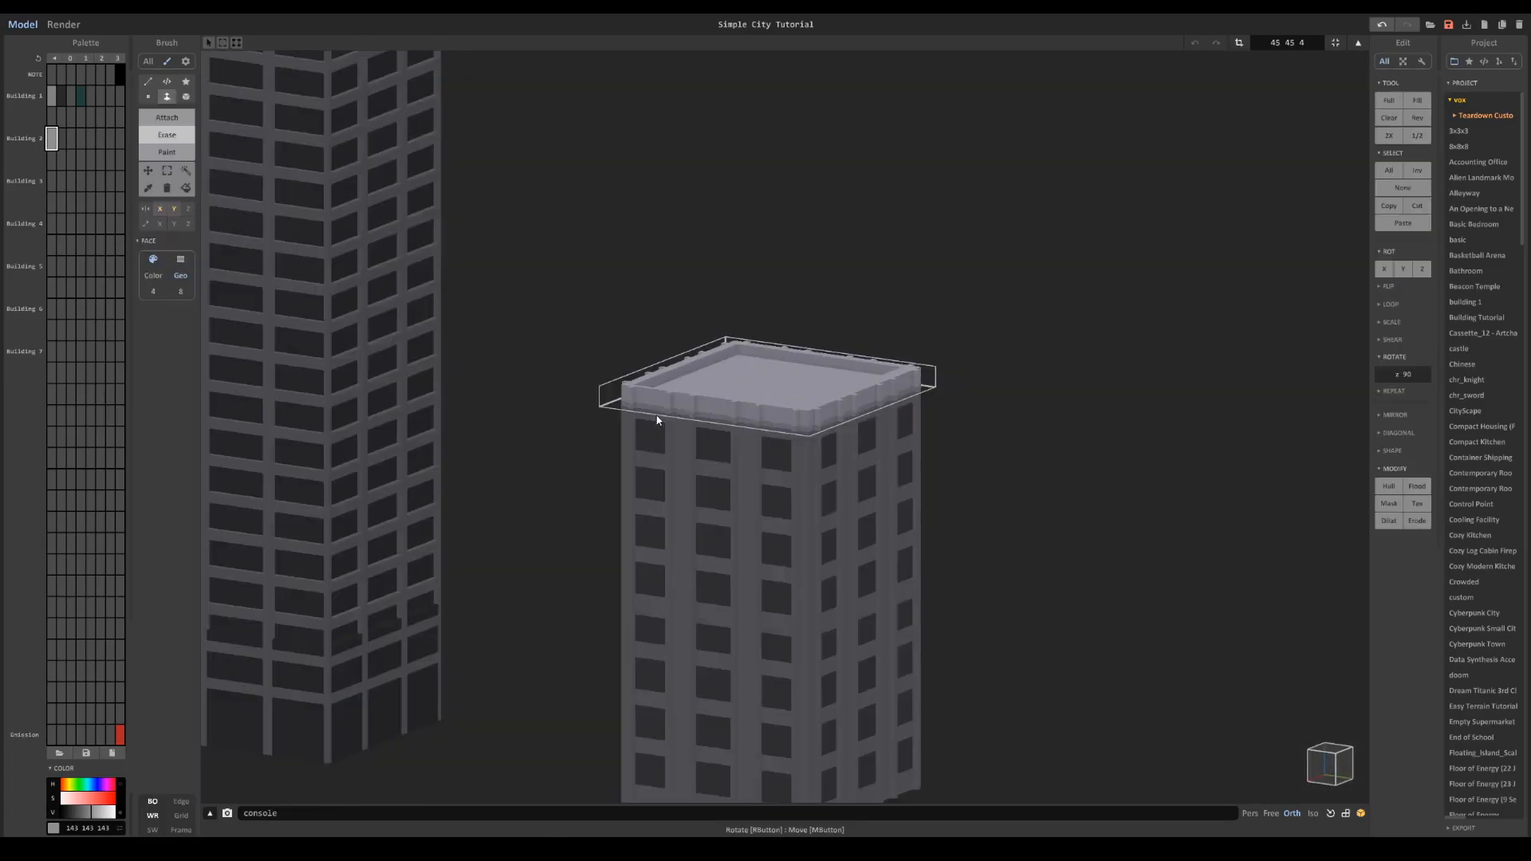
Step: Try to erase narrow strips from the roof cap's rim with the mirrored Box brush
middle_drag(656, 420, 683, 392)
scroll(687, 356, up, 6)
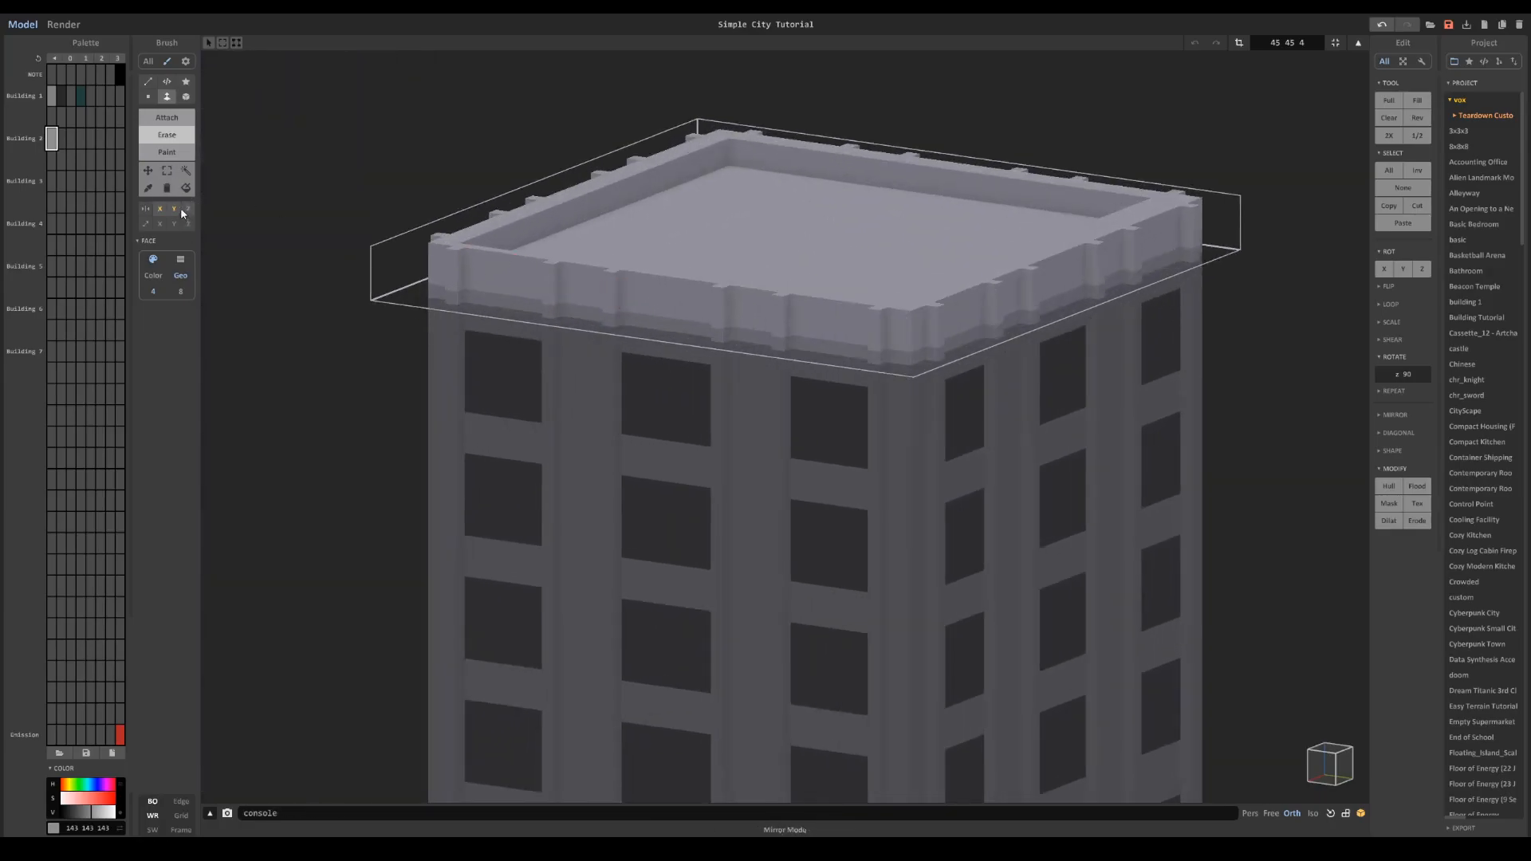
key(b)
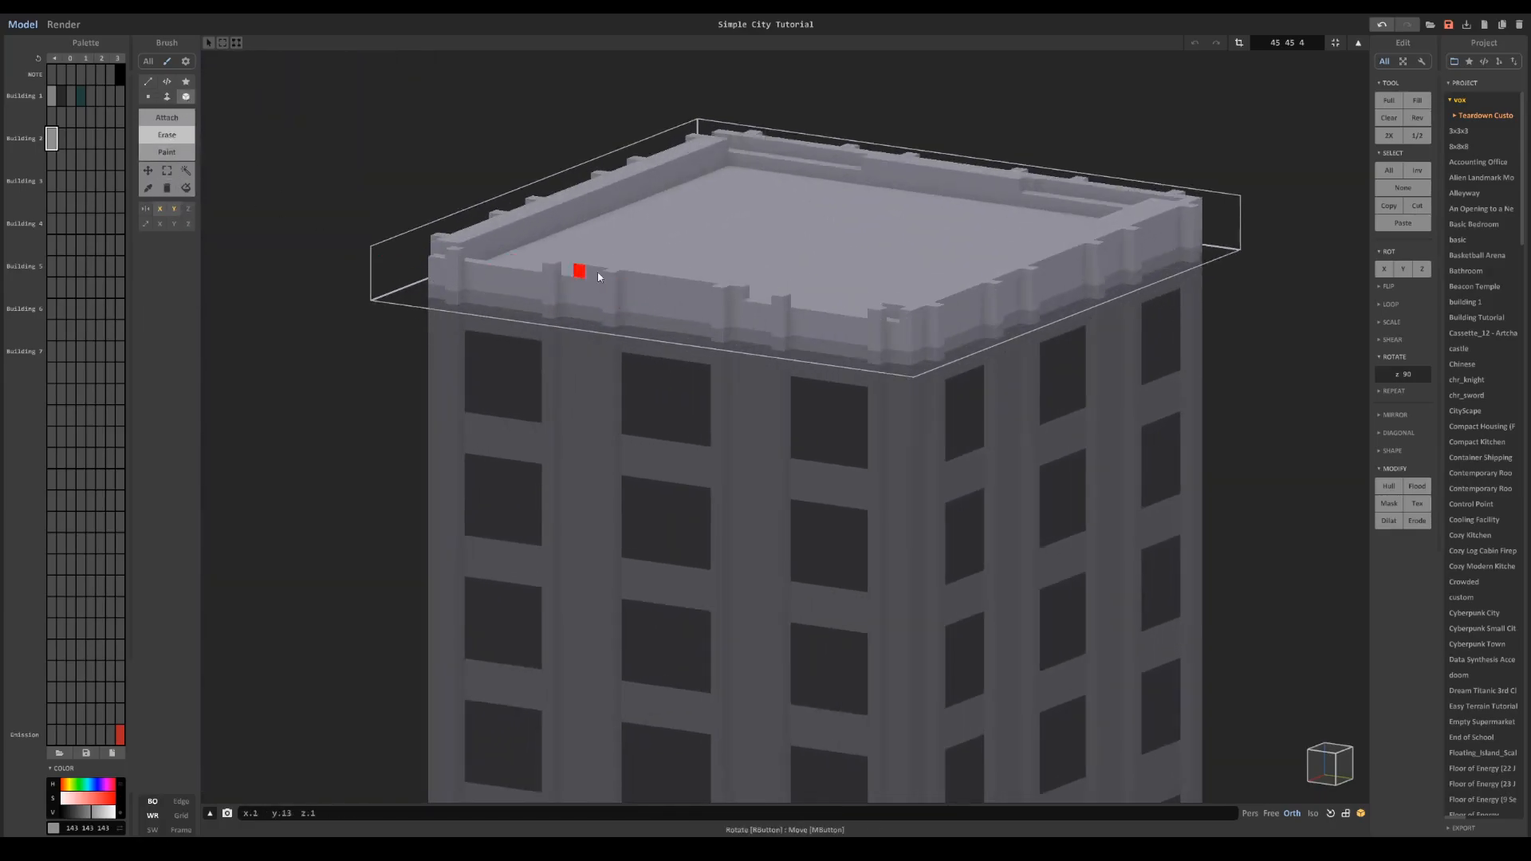
key(ctrl+z)
Step: Try to attach a flat lip flush with the ribs around the roof cap's rim, using the Box brush
mouse_move(534, 264)
mouse_down()
mouse_move(915, 329)
mouse_move(1106, 257)
mouse_move(1085, 246)
mouse_move(901, 322)
mouse_move(1147, 223)
mouse_move(976, 311)
mouse_move(1076, 251)
mouse_up()
right_drag(923, 320, 829, 547)
scroll(940, 400, down, 5)
scroll(845, 492, up, 4)
drag(725, 507, 981, 428)
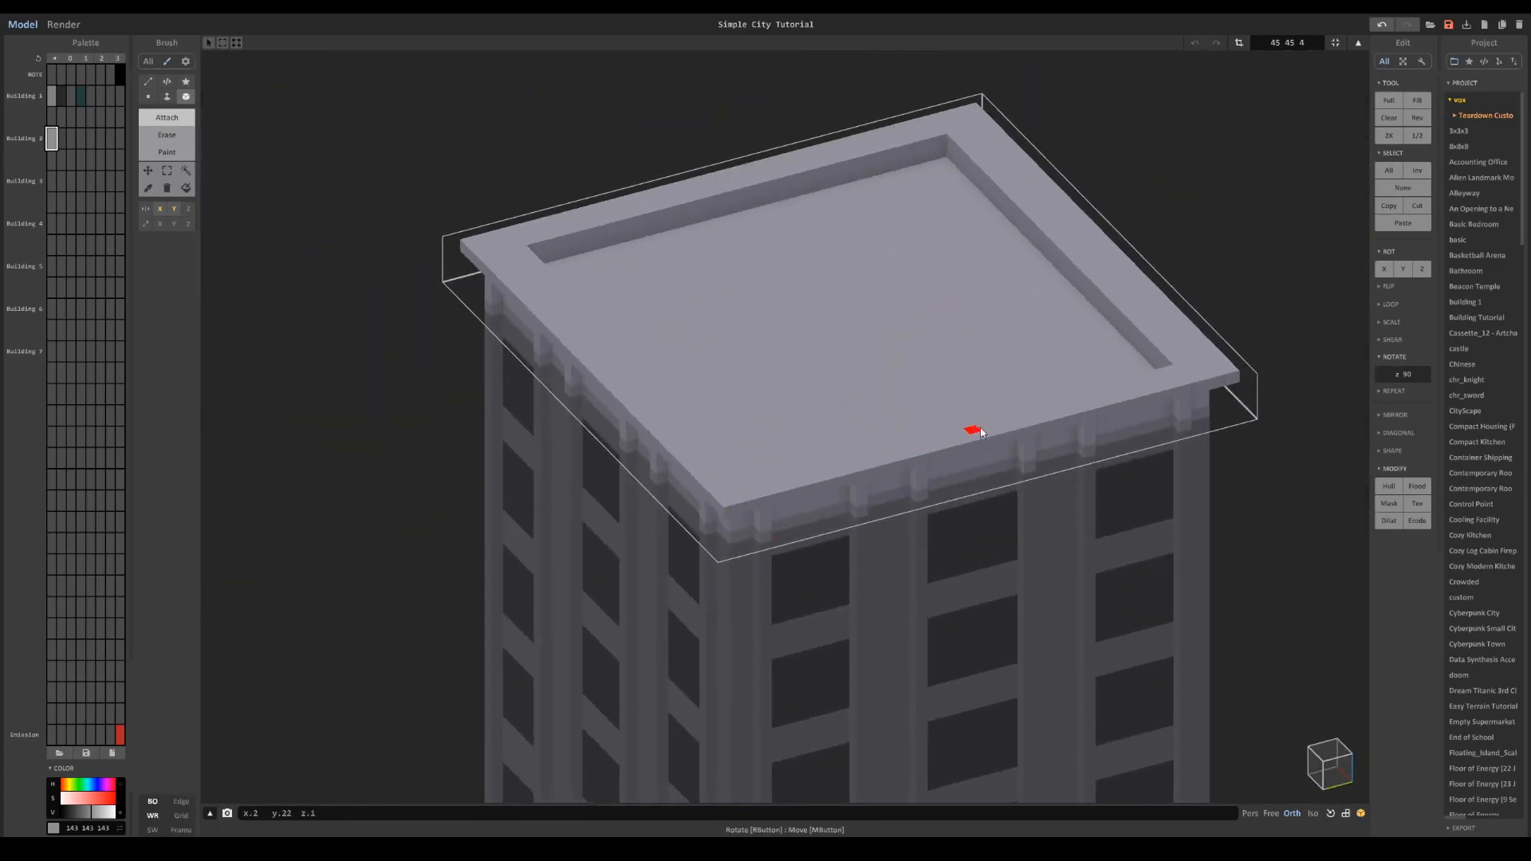
key(ctrl+z)
click(165, 212)
drag(729, 500, 1195, 381)
Step: Render the scene and examine the roof cap's lip up close before returning to modelling
mouse_move(1225, 373)
right_down()
mouse_move(782, 396)
mouse_move(1156, 283)
mouse_move(1271, 271)
mouse_move(1250, 360)
mouse_move(943, 471)
right_up()
scroll(943, 471, down, 6)
click(78, 28)
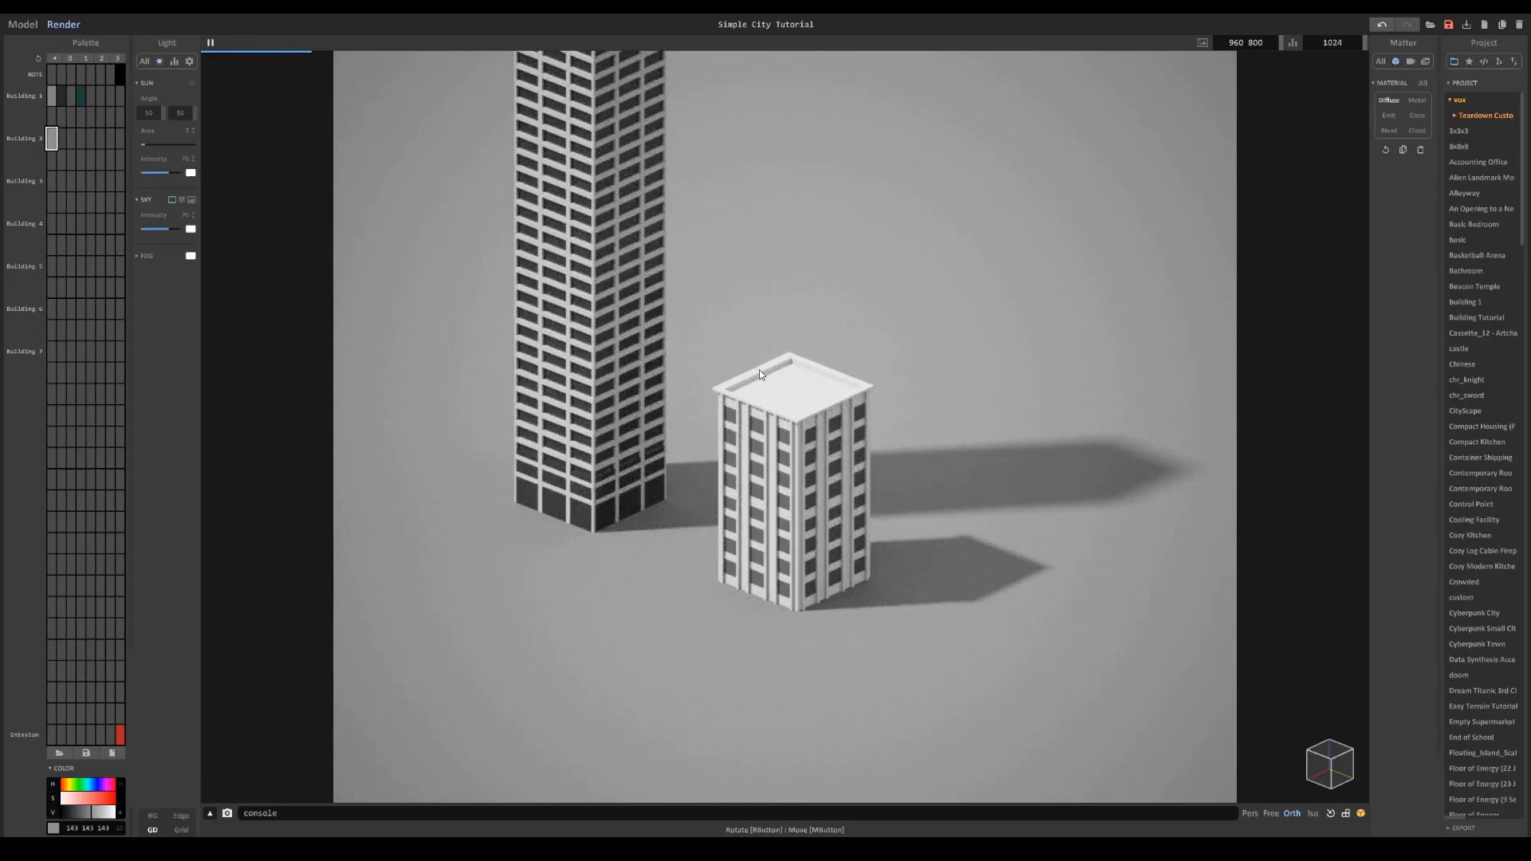
scroll(759, 370, up, 6)
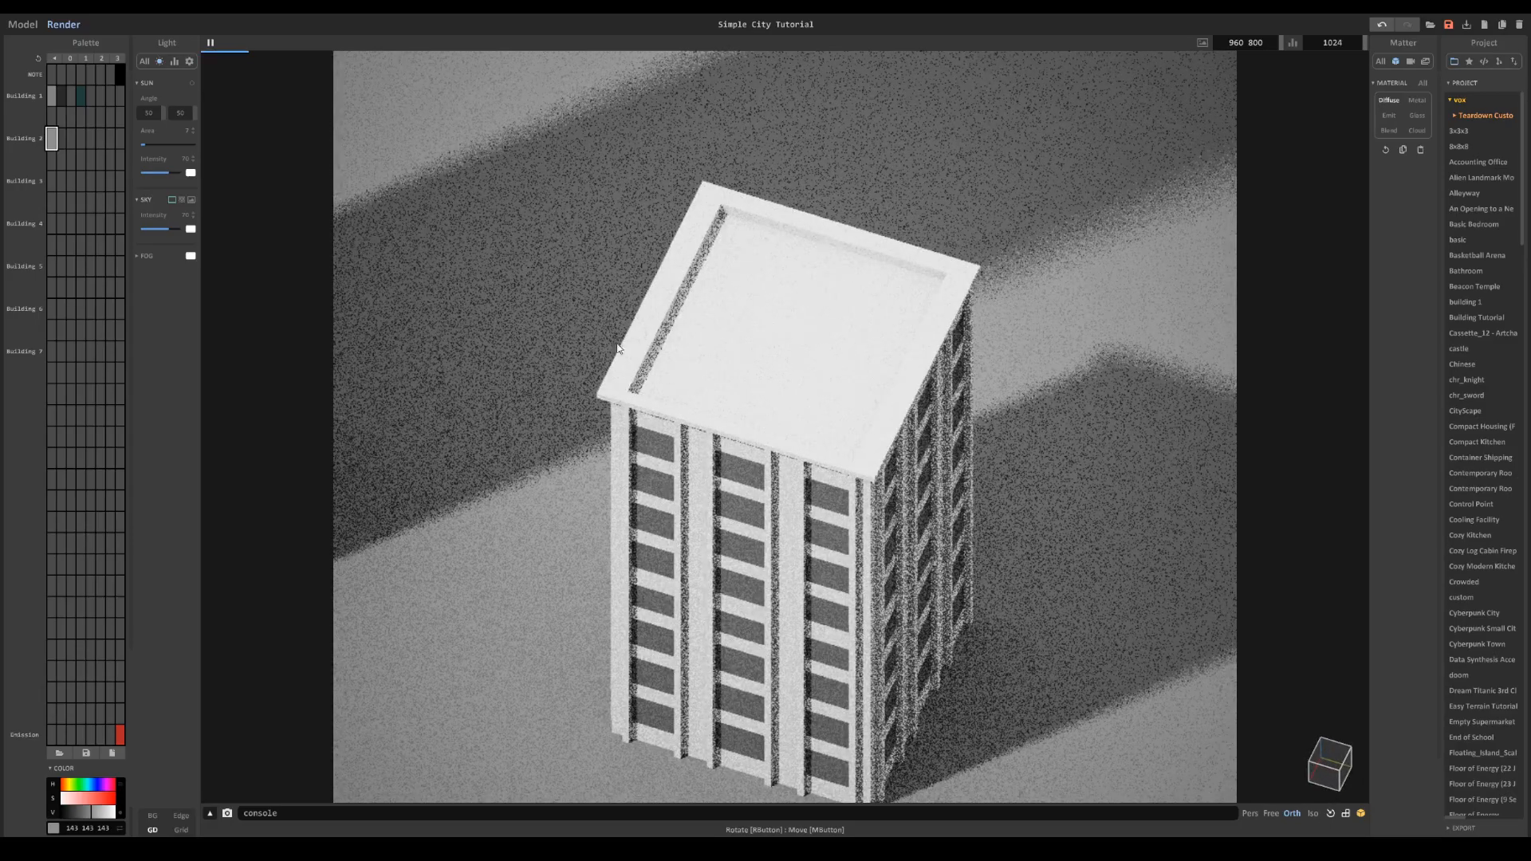
click(23, 24)
Step: Erase two-voxel-wide, one-voxel-deep strips from the roof cap's rim with the Box brush, mirroring off
mouse_move(735, 297)
right_down()
mouse_move(782, 308)
mouse_move(782, 341)
mouse_move(741, 302)
right_up()
scroll(752, 325, up, 3)
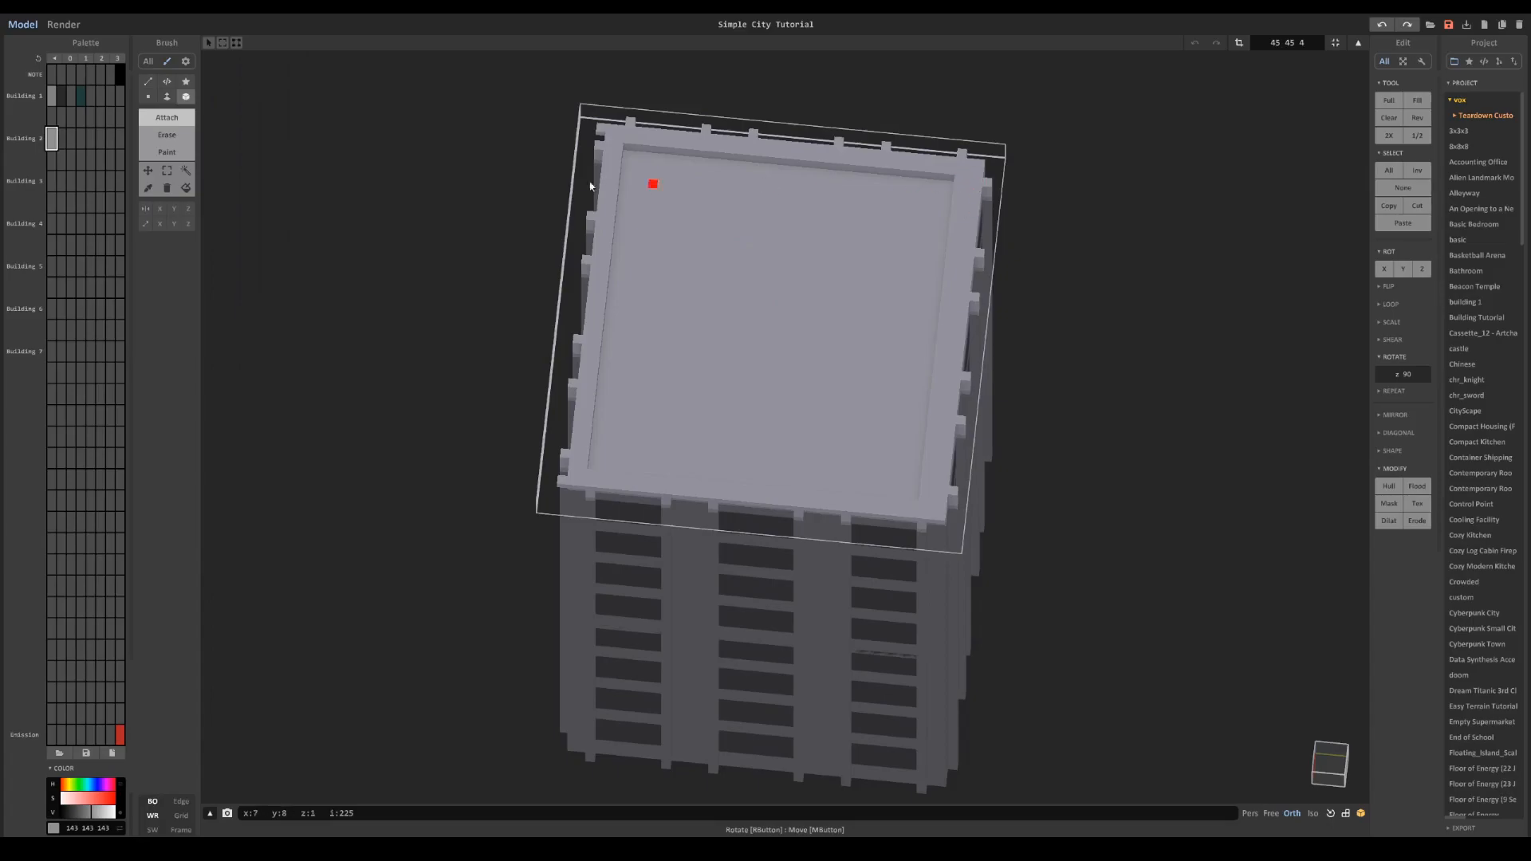
click(174, 135)
mouse_move(721, 178)
right_down()
mouse_move(762, 206)
mouse_move(912, 195)
mouse_move(701, 275)
mouse_move(881, 313)
right_up()
click(881, 492)
right_drag(946, 466, 806, 560)
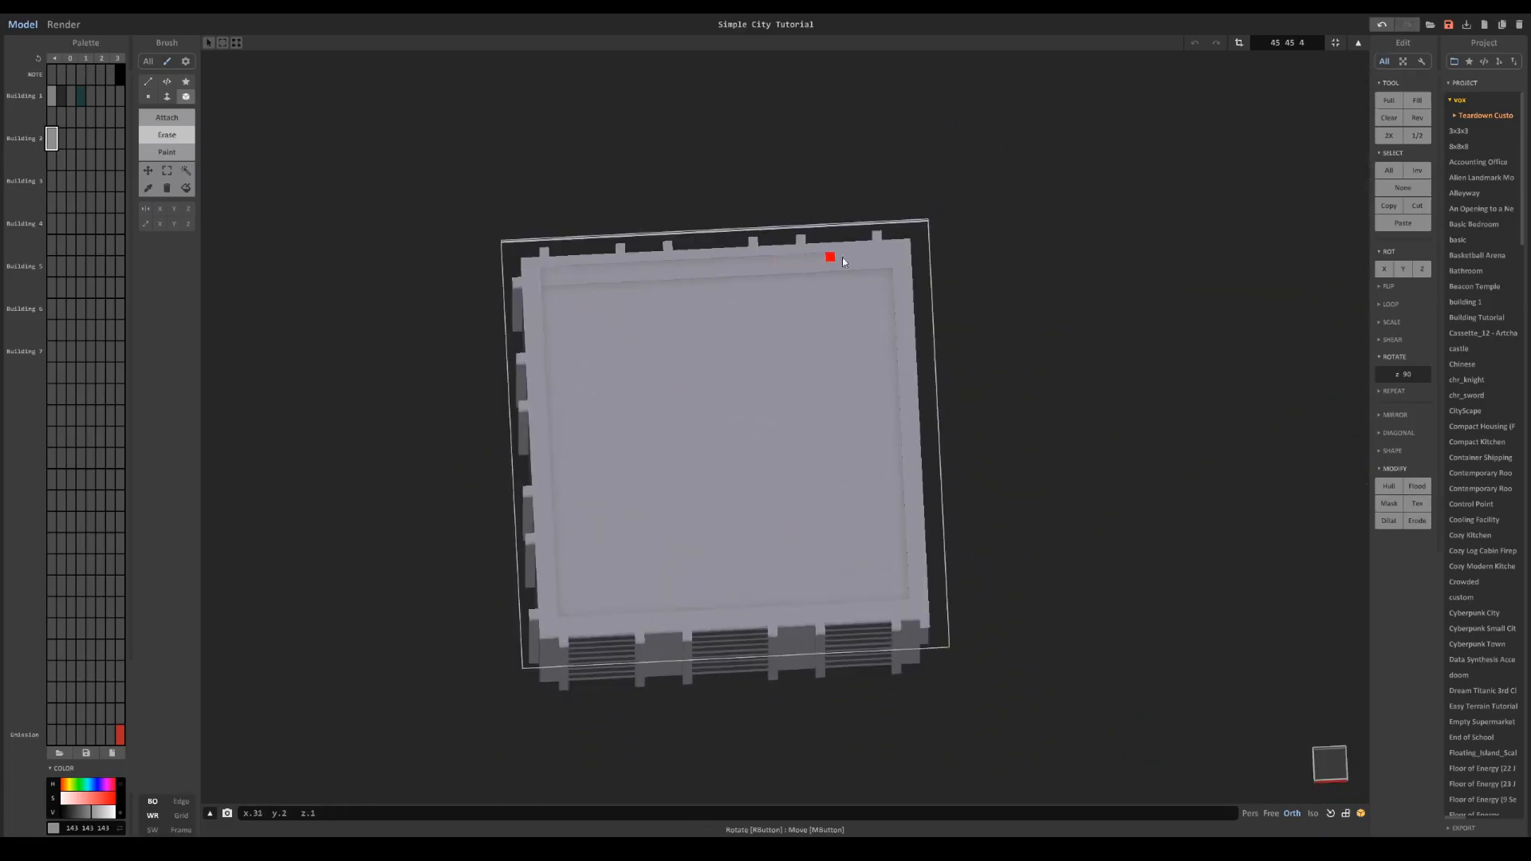
Step: Attach two low rectangular blocks at opposite corners of the recessed roof floor with the Box brush, unmirrored
right_drag(548, 286, 521, 207)
click(176, 116)
right_drag(430, 167, 758, 181)
drag(761, 181, 856, 279)
right_drag(858, 332, 890, 309)
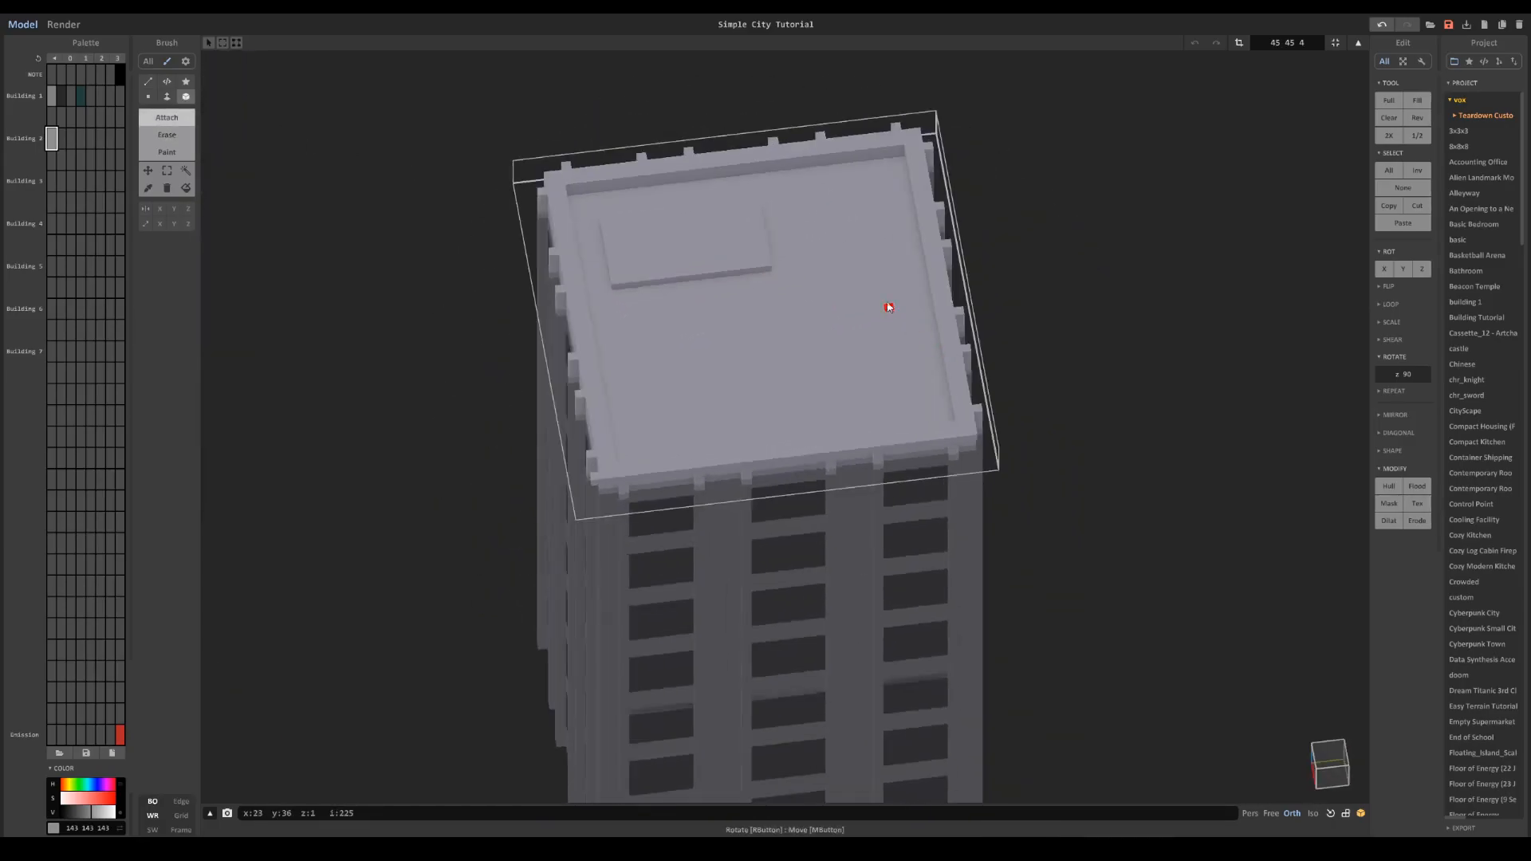
mouse_move(837, 348)
mouse_down()
mouse_move(831, 373)
mouse_move(825, 359)
mouse_up()
key(ctrl+z)
drag(902, 318, 802, 408)
Step: Enlarge the roof cap's volume to 45 45 10 and extrude both rooftop blocks higher with the Face brush
click(169, 98)
drag(675, 241, 676, 234)
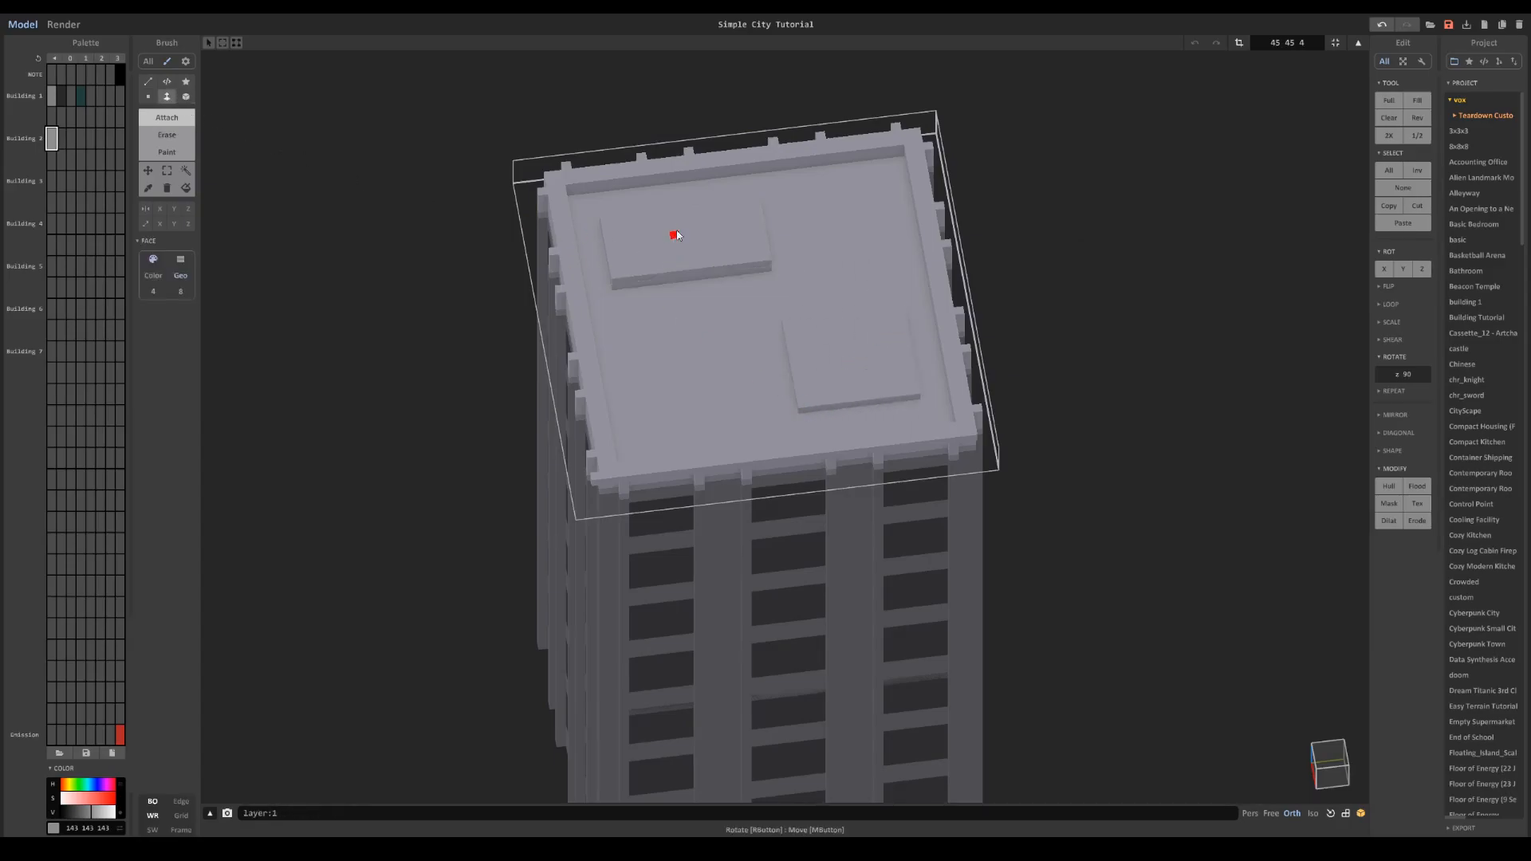
click(1237, 44)
drag(758, 271, 1188, 64)
click(1242, 42)
drag(731, 237, 731, 200)
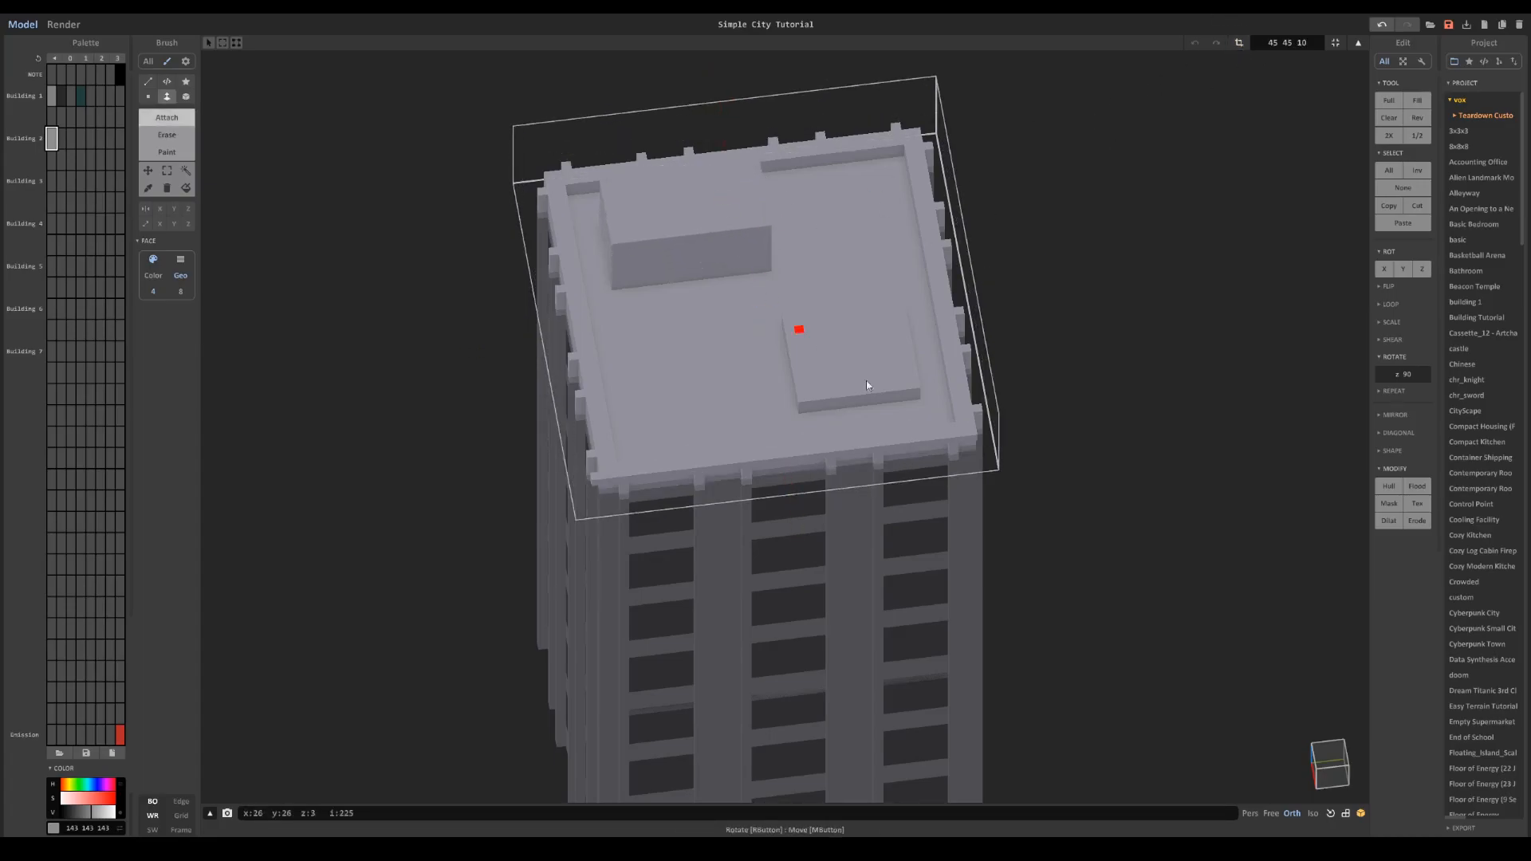
drag(883, 376, 886, 347)
Step: Erase a one-voxel-deep rectangular recess in the top of each rooftop block with the Box brush, leaving thin rims
click(188, 100)
right_drag(662, 215, 637, 295)
scroll(808, 329, up, 4)
drag(807, 328, 957, 438)
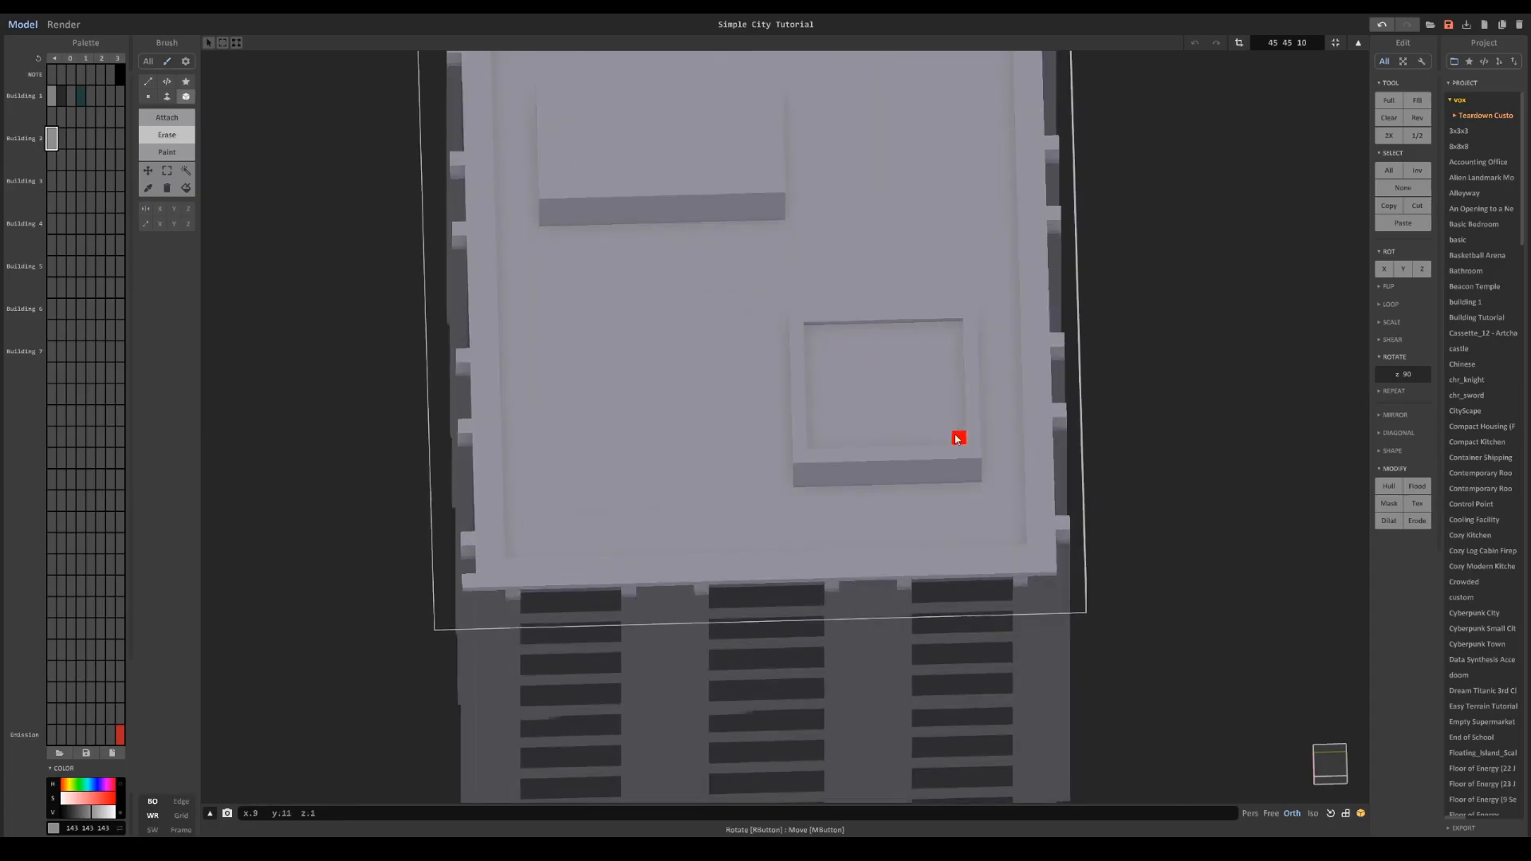
drag(556, 102, 754, 166)
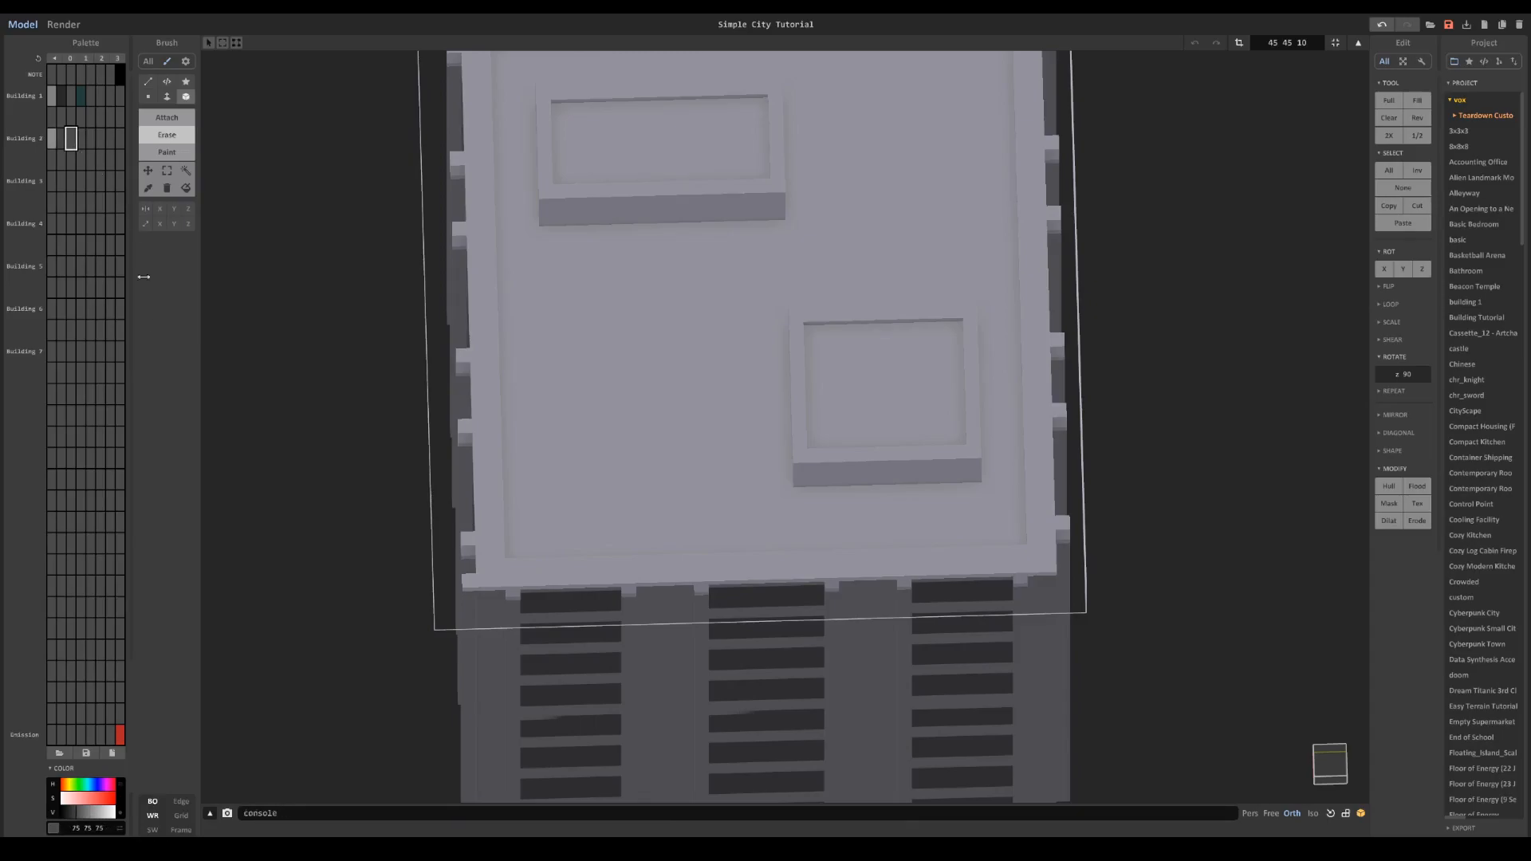
Step: Paint the roof floor and the recessed tops of both rooftop blocks dark grey 83 83 83 with the Face brush
click(175, 153)
click(166, 96)
click(598, 247)
click(741, 165)
right_drag(938, 383, 909, 371)
key(ctrl+z)
key(ctrl+z)
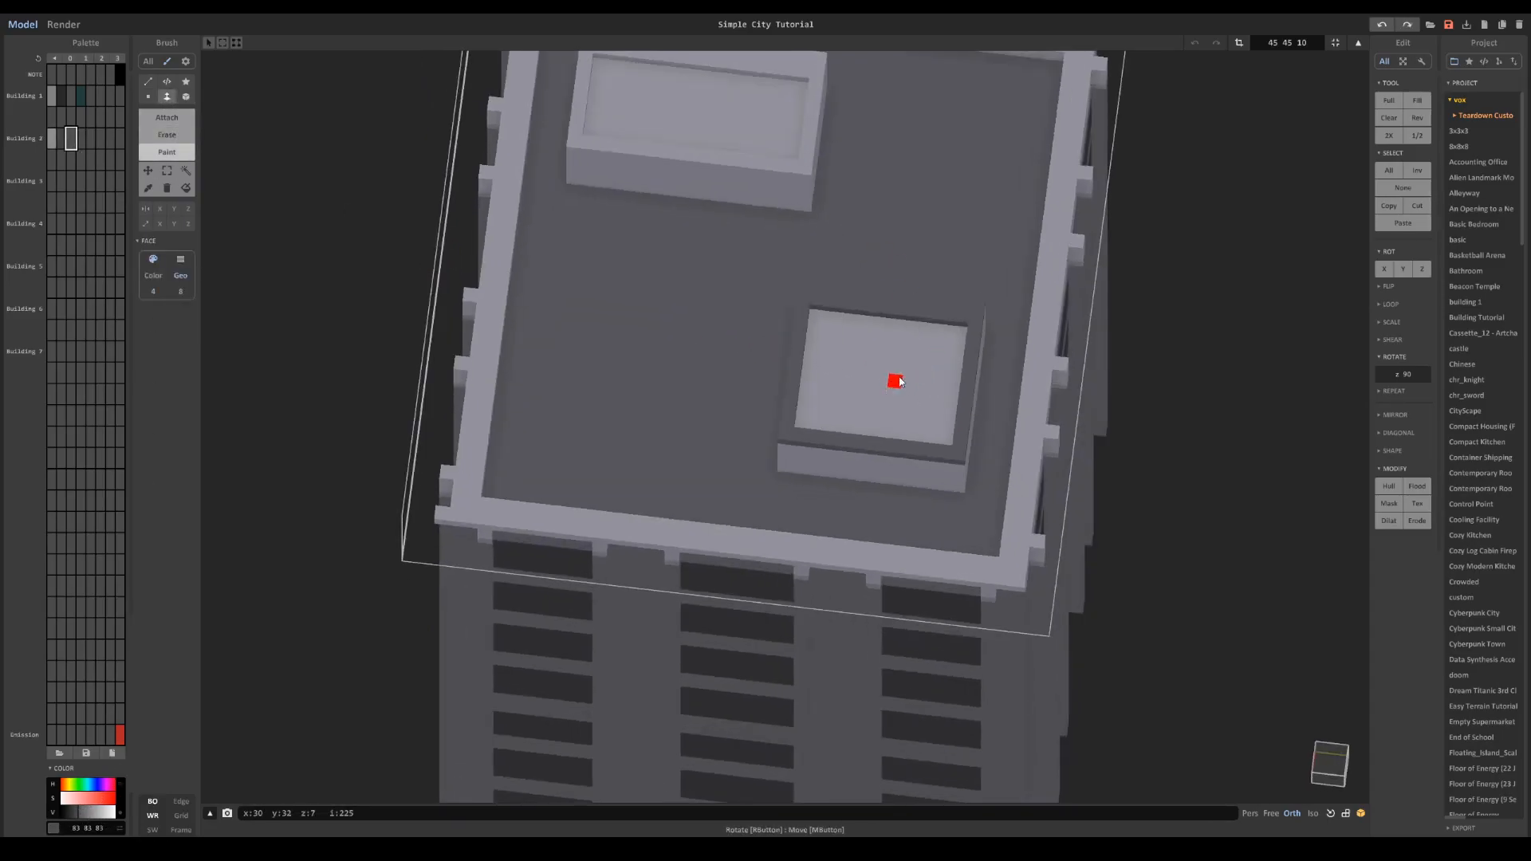
click(894, 381)
click(694, 123)
click(186, 97)
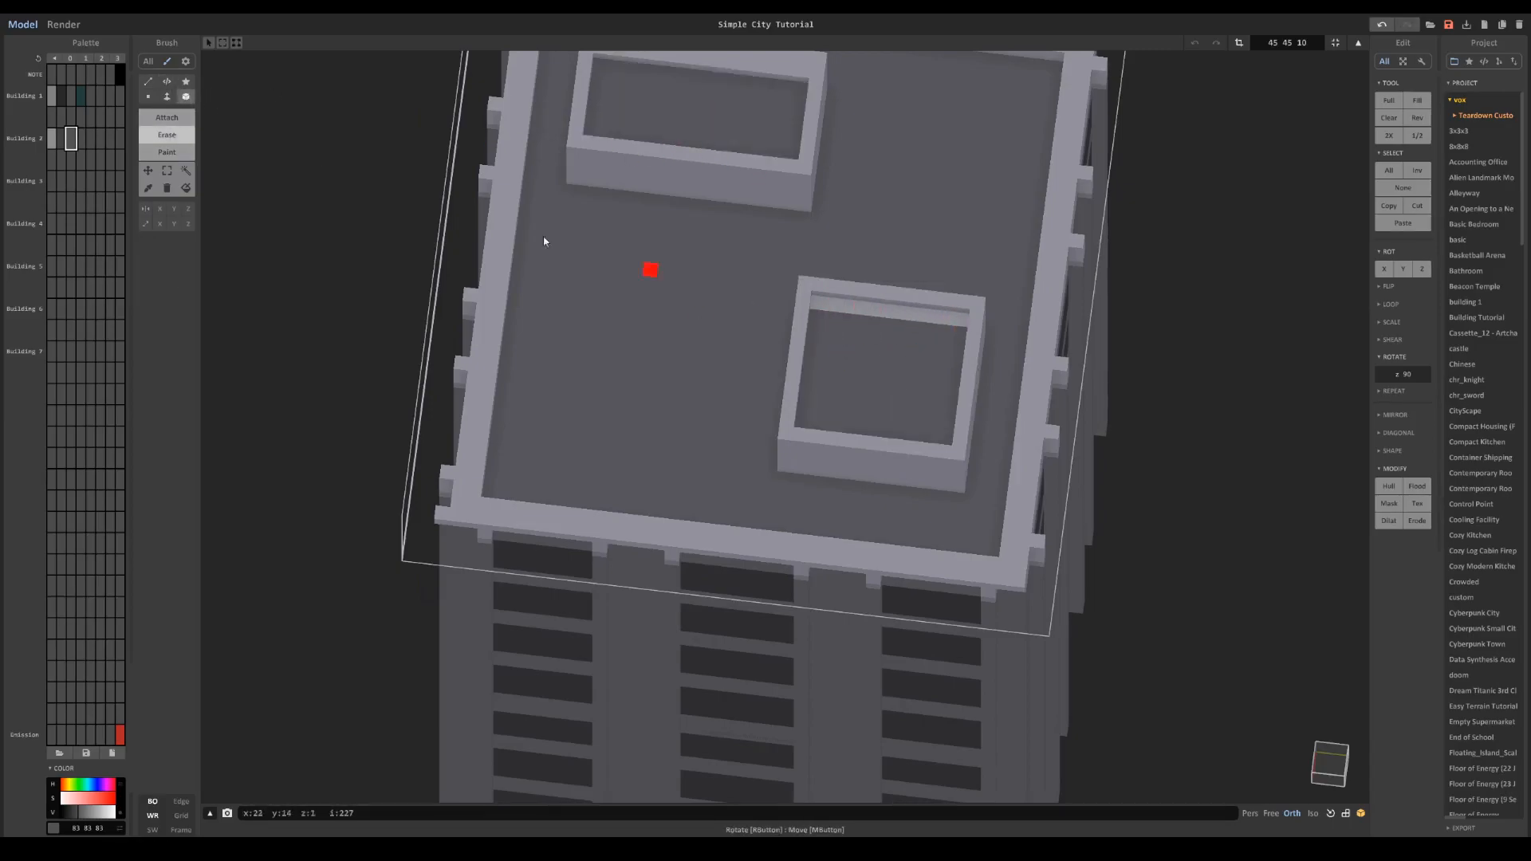
click(168, 153)
scroll(799, 284, down, 4)
right_drag(918, 328, 845, 351)
scroll(845, 351, up, 3)
click(167, 135)
right_drag(805, 182, 796, 155)
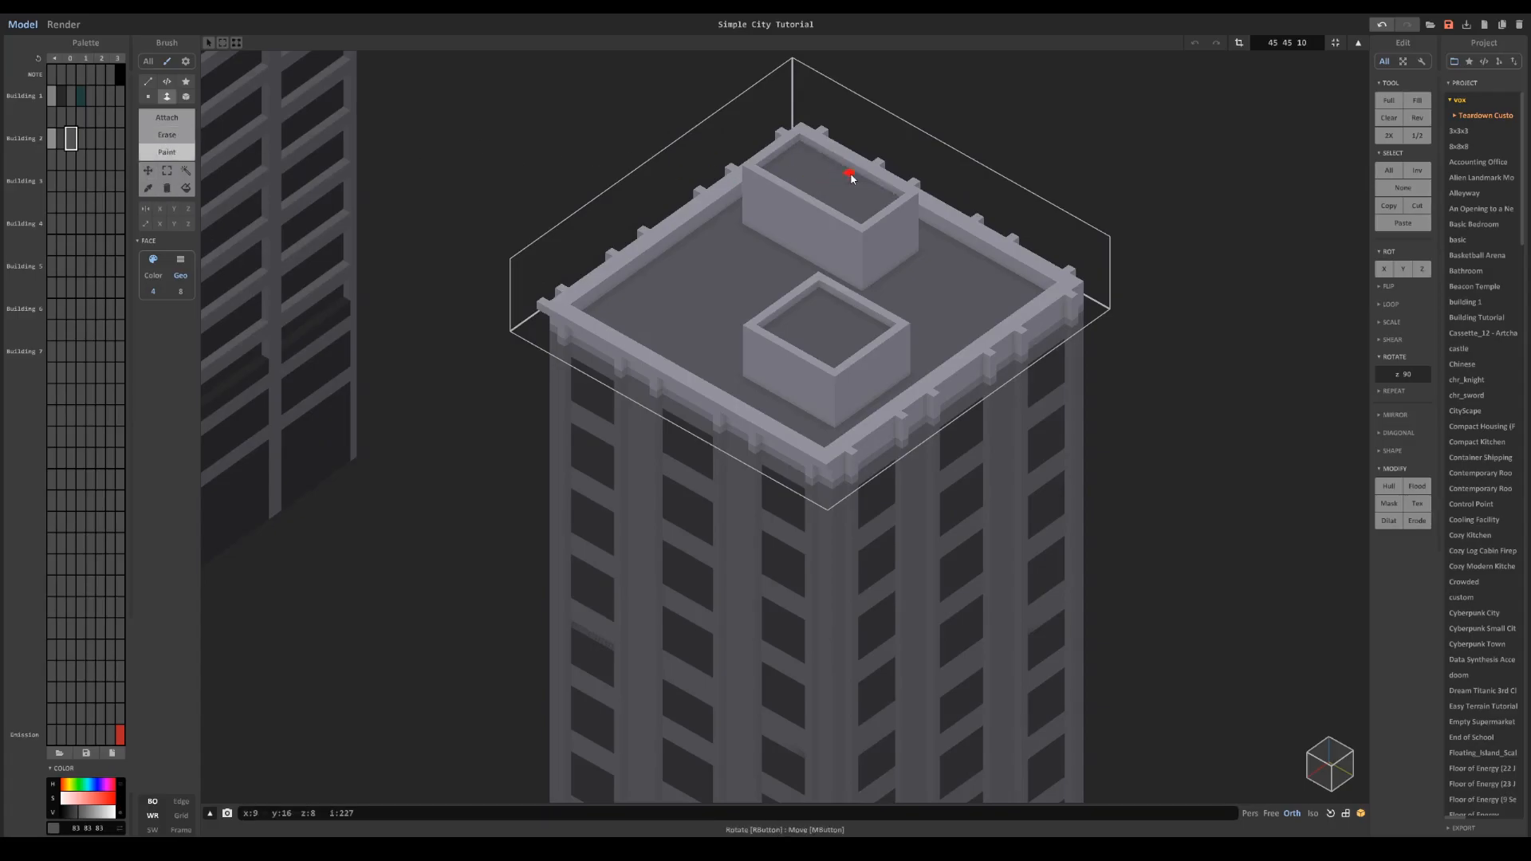
scroll(912, 259, down, 5)
right_drag(915, 261, 815, 309)
Step: Render both buildings and assign the Glass material to the second tower's 67 67 67 window colour
click(63, 24)
scroll(811, 291, down, 4)
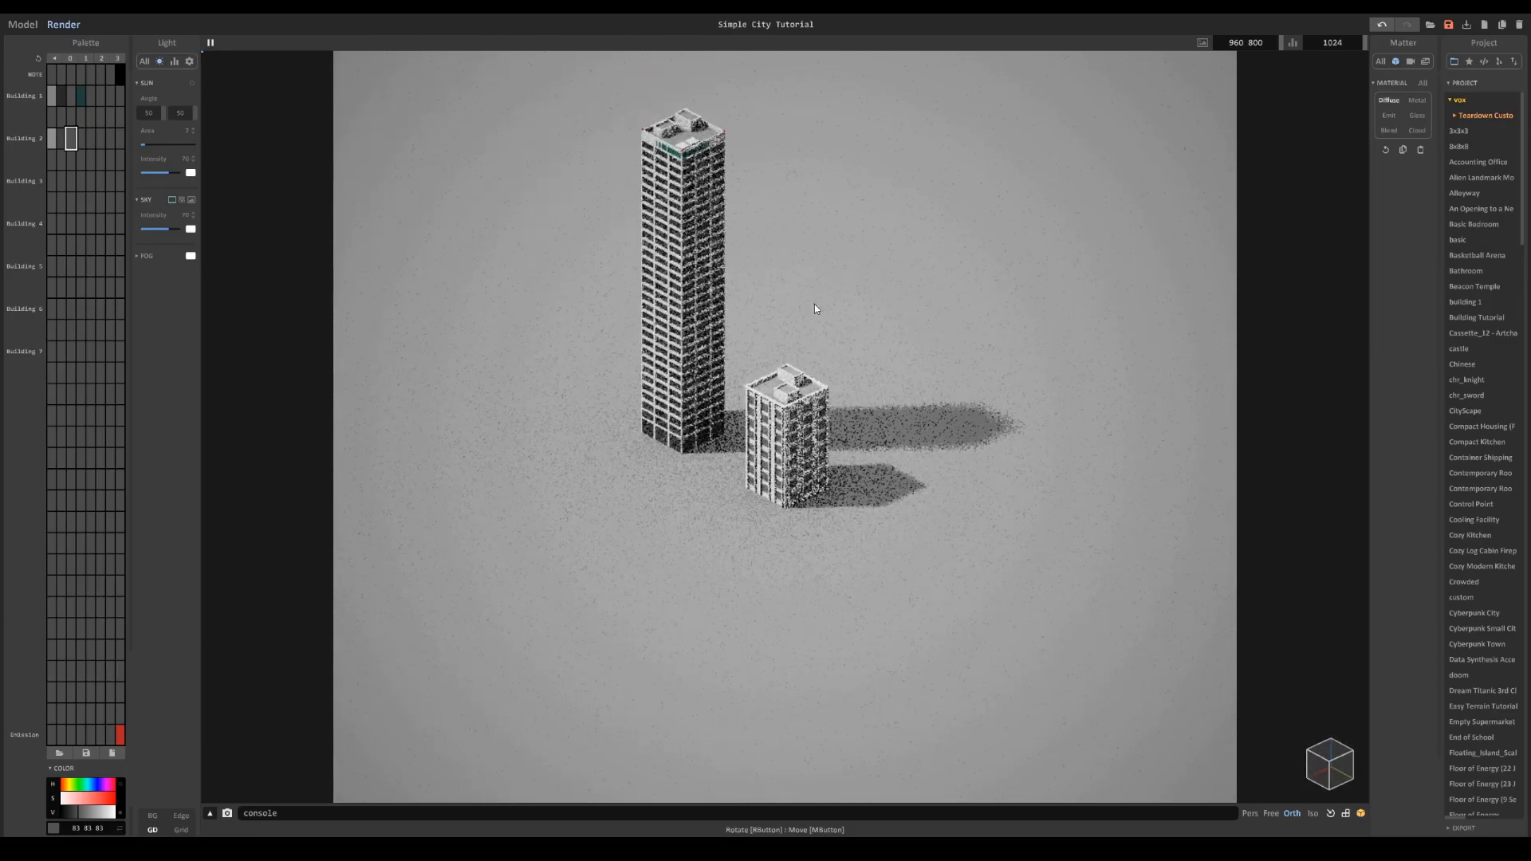
scroll(815, 309, up, 5)
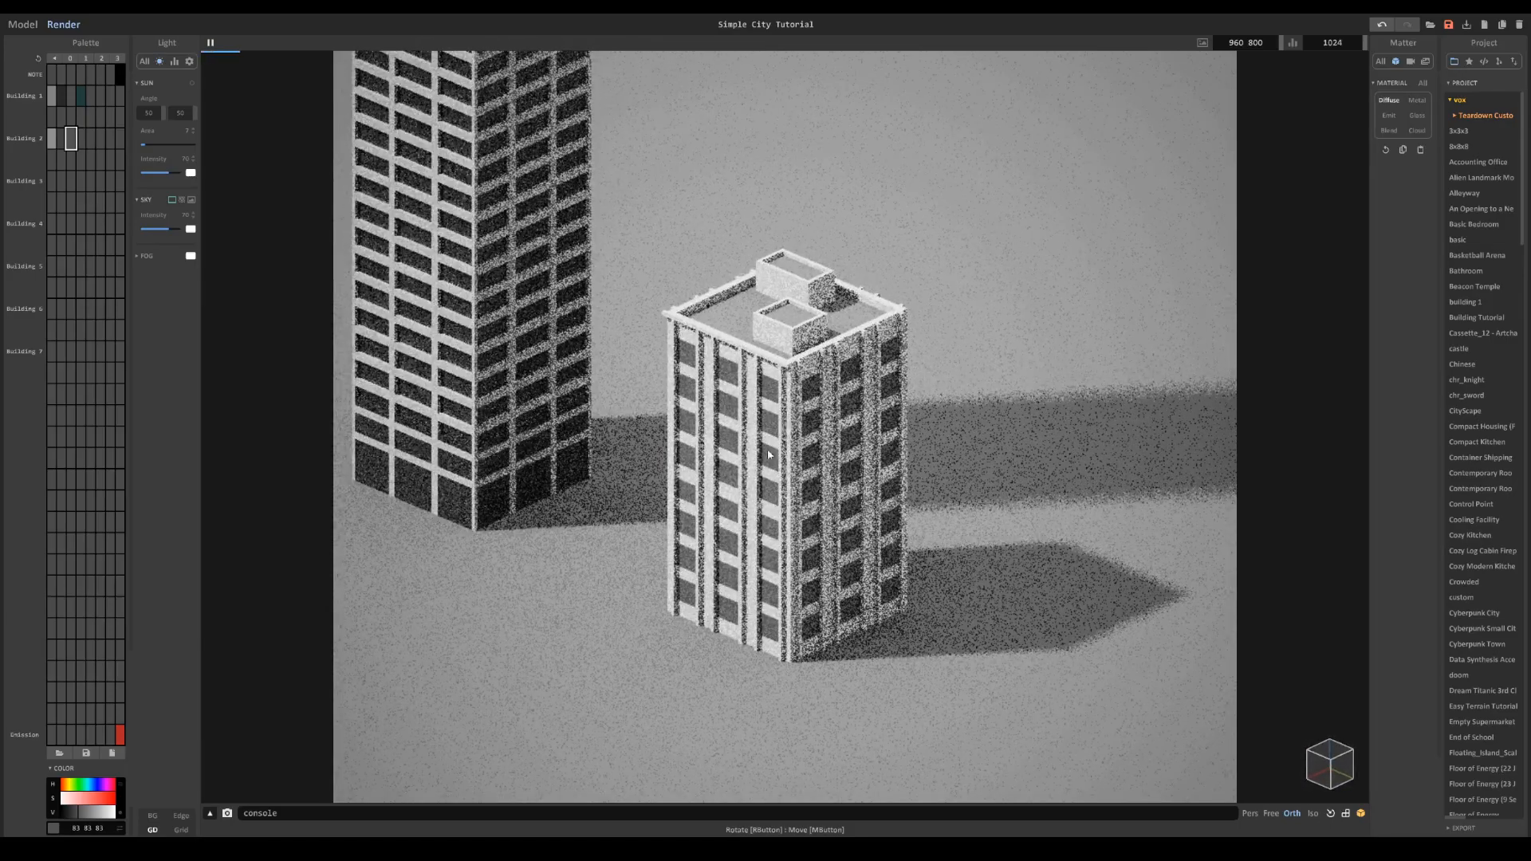
scroll(777, 457, down, 3)
scroll(772, 430, up, 4)
click(767, 393)
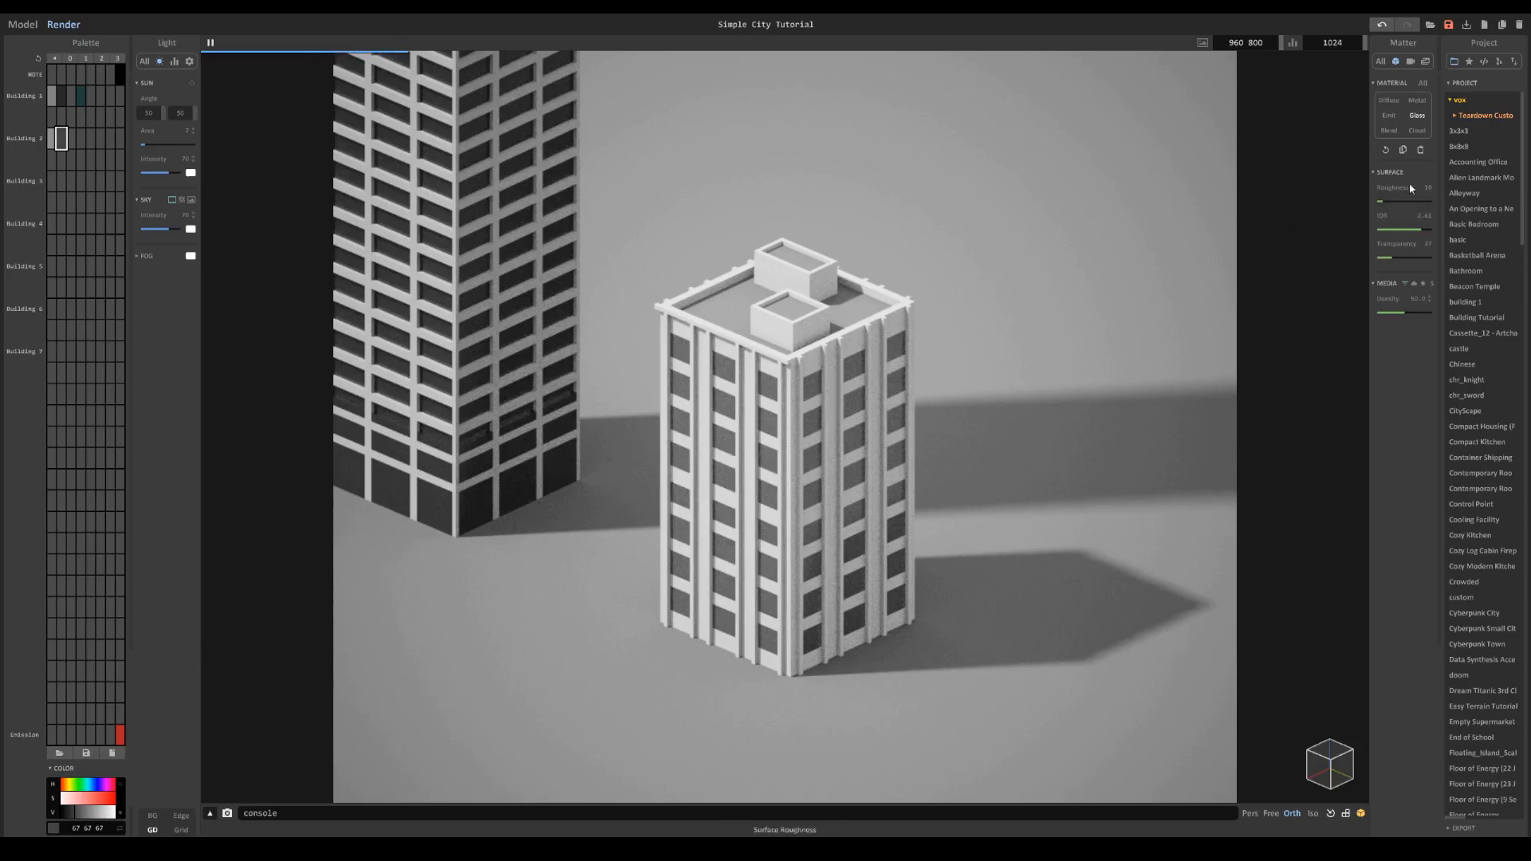
scroll(830, 410, down, 5)
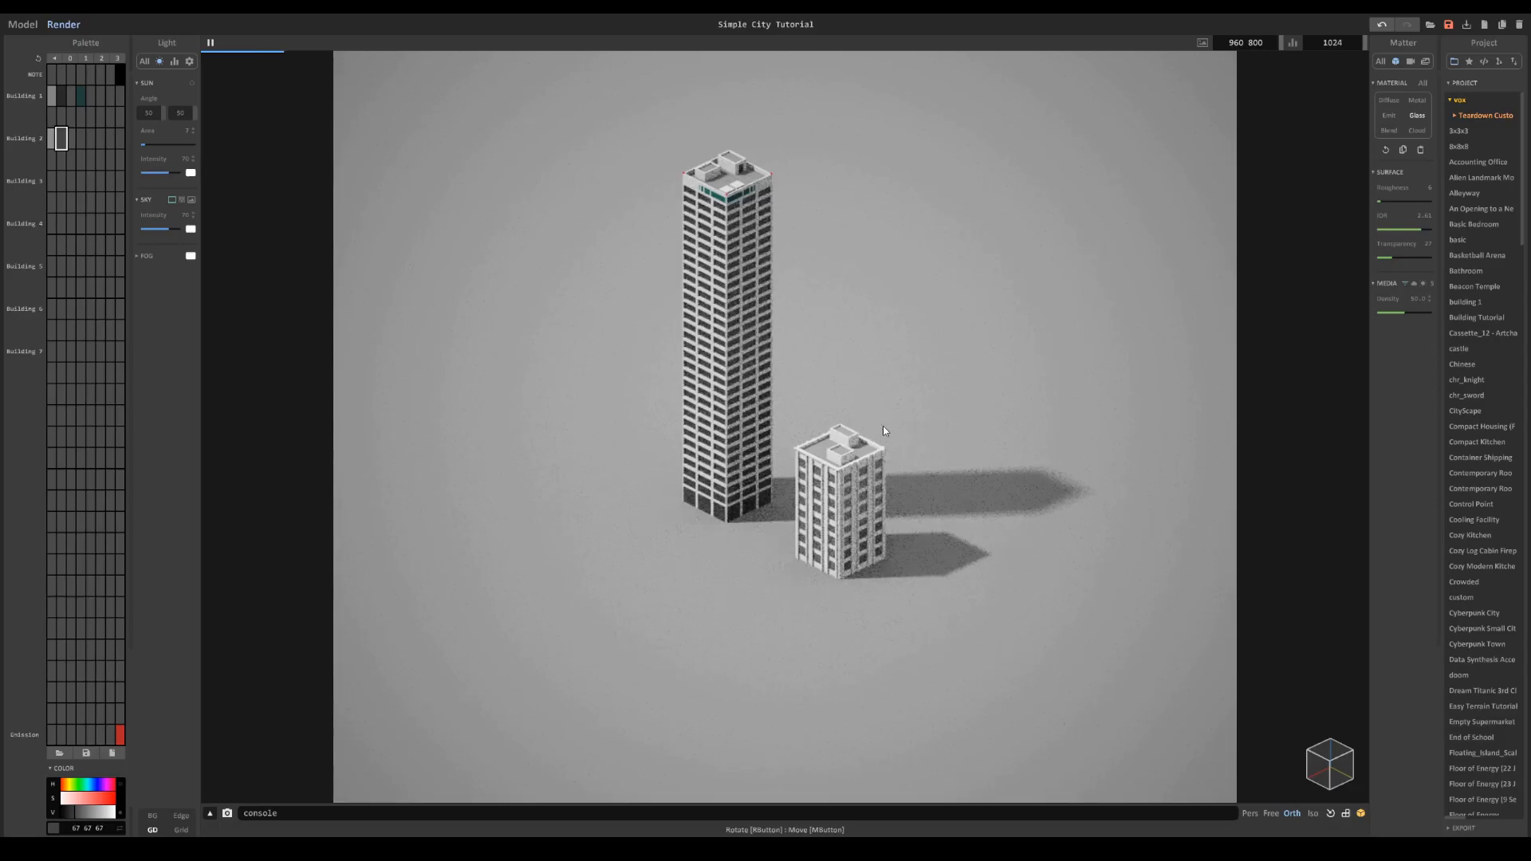
Step: Move the complete second building back across the ground in the world view so it stands beside the skyscraper
click(16, 24)
click(841, 501)
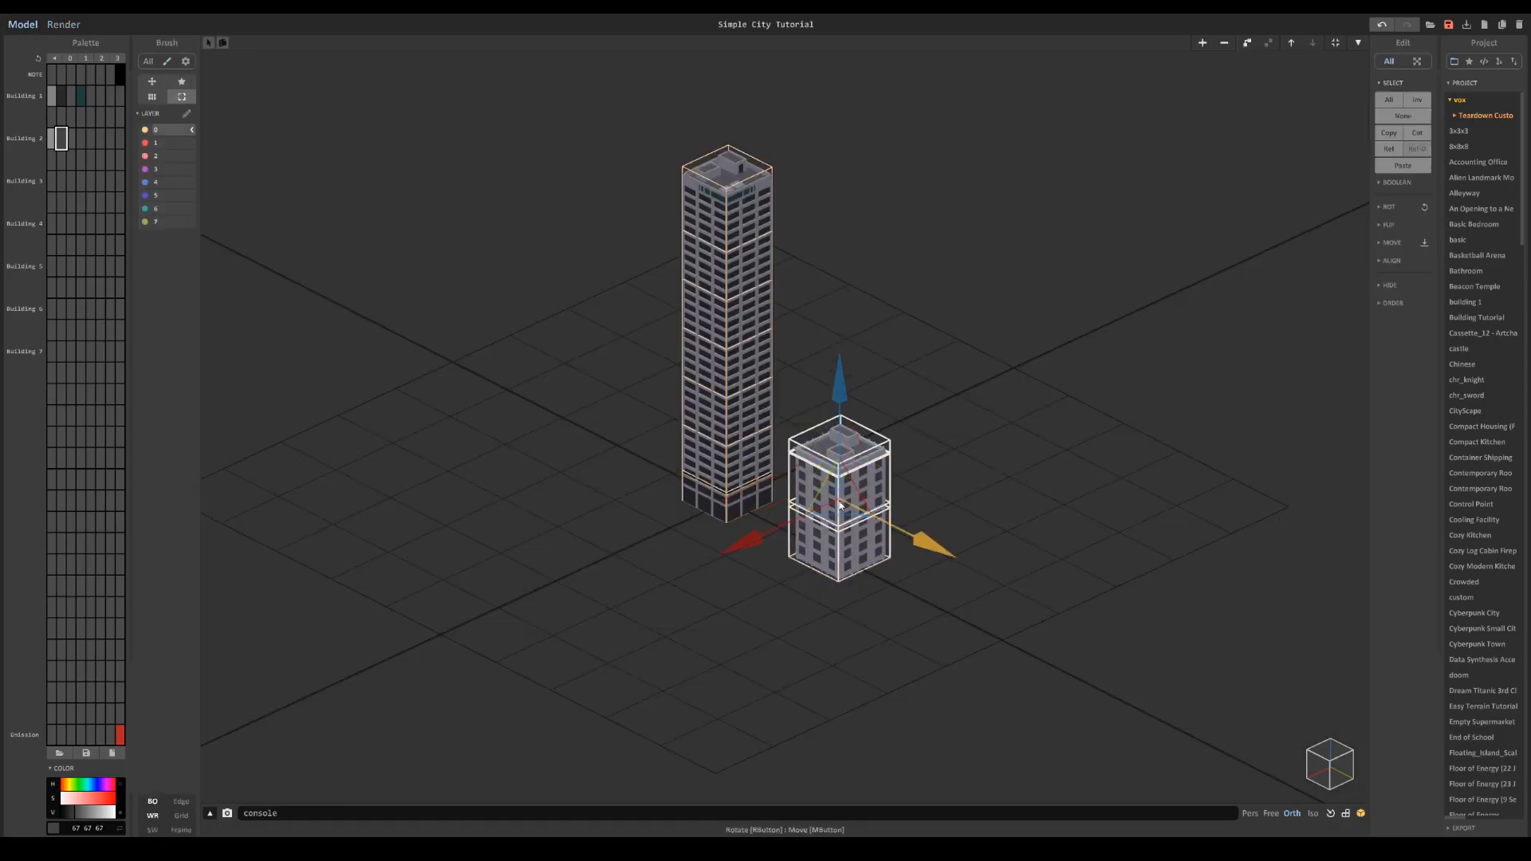
drag(917, 540, 876, 521)
drag(729, 513, 813, 471)
drag(962, 475, 921, 453)
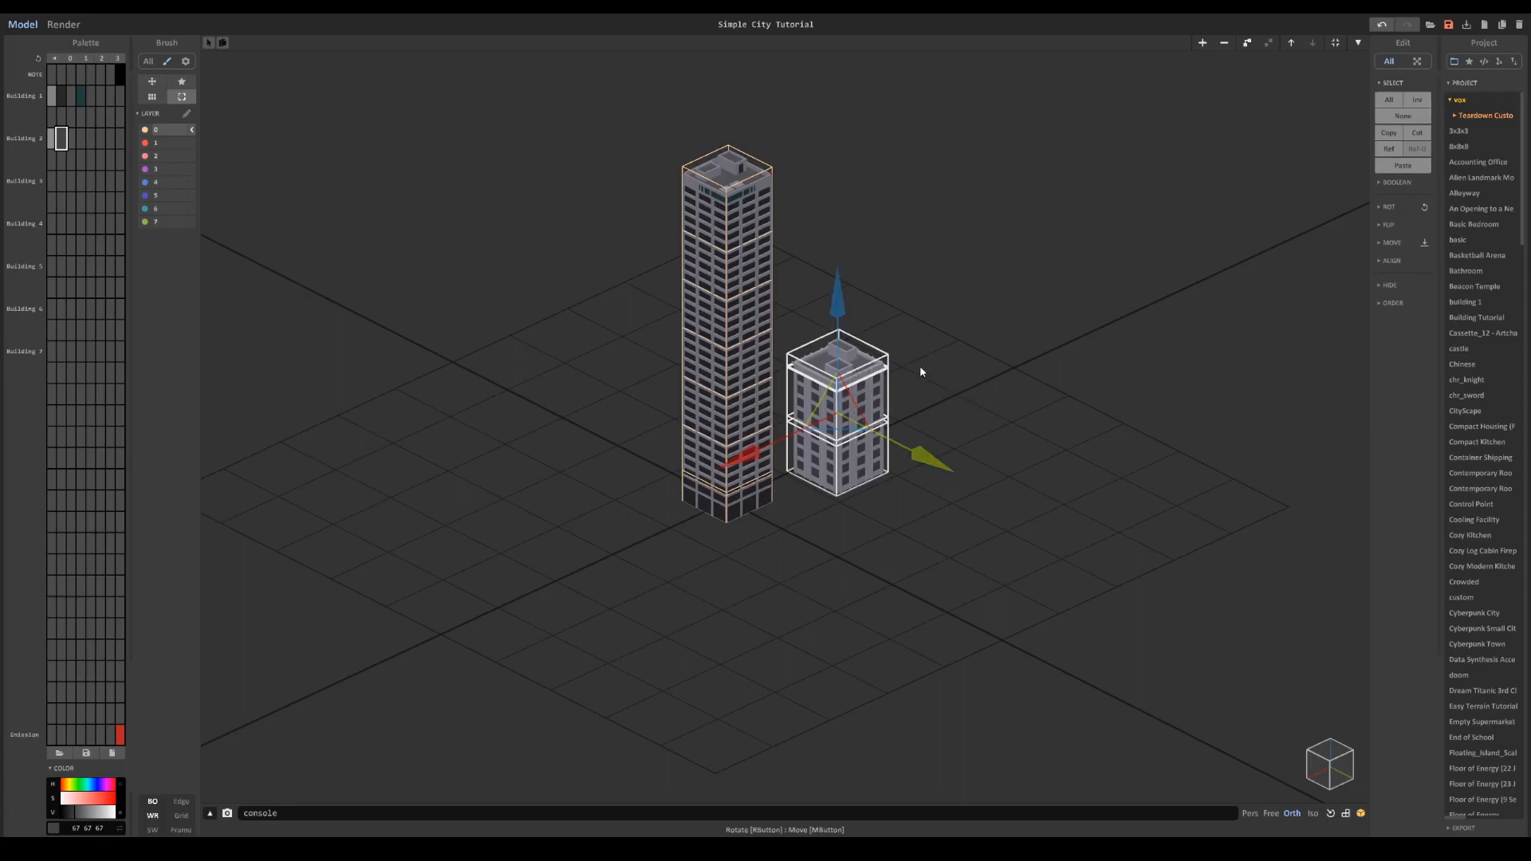
Step: Group the second building's three objects and name the group 1 in the scene outline
click(1486, 62)
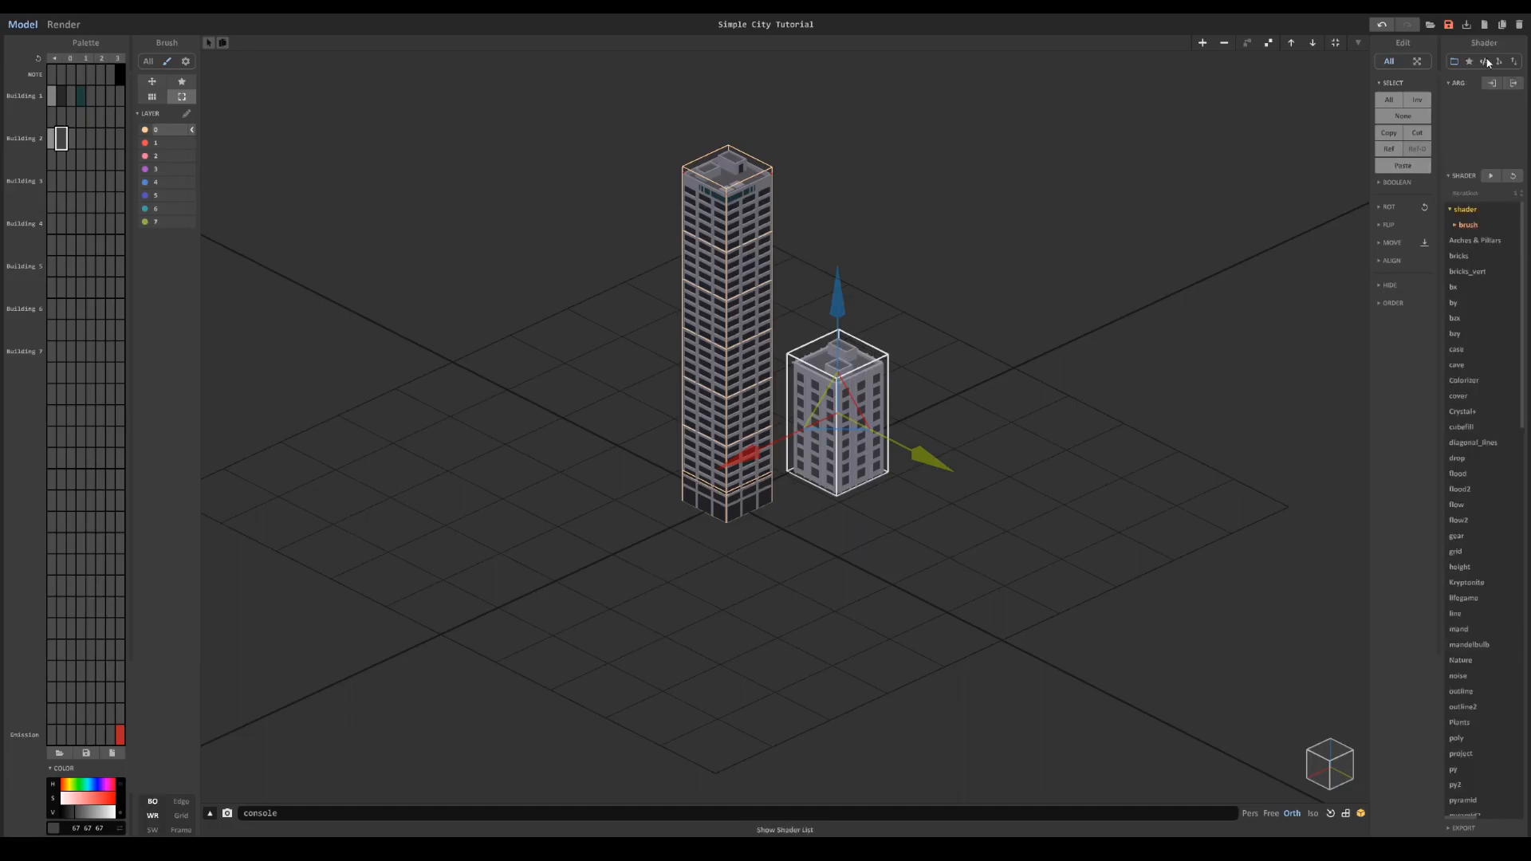
click(1499, 62)
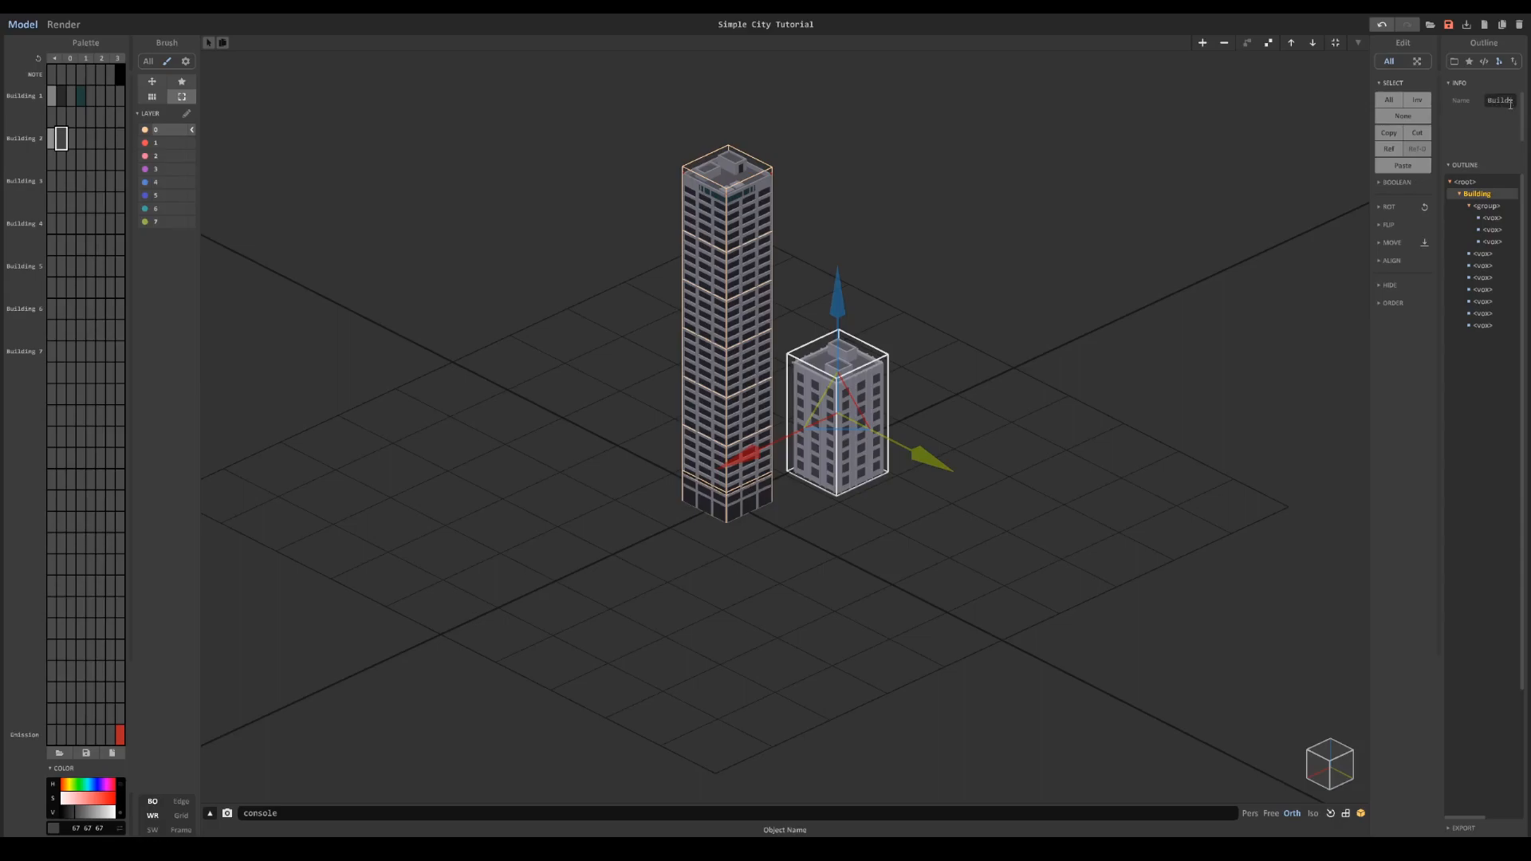
click(1480, 207)
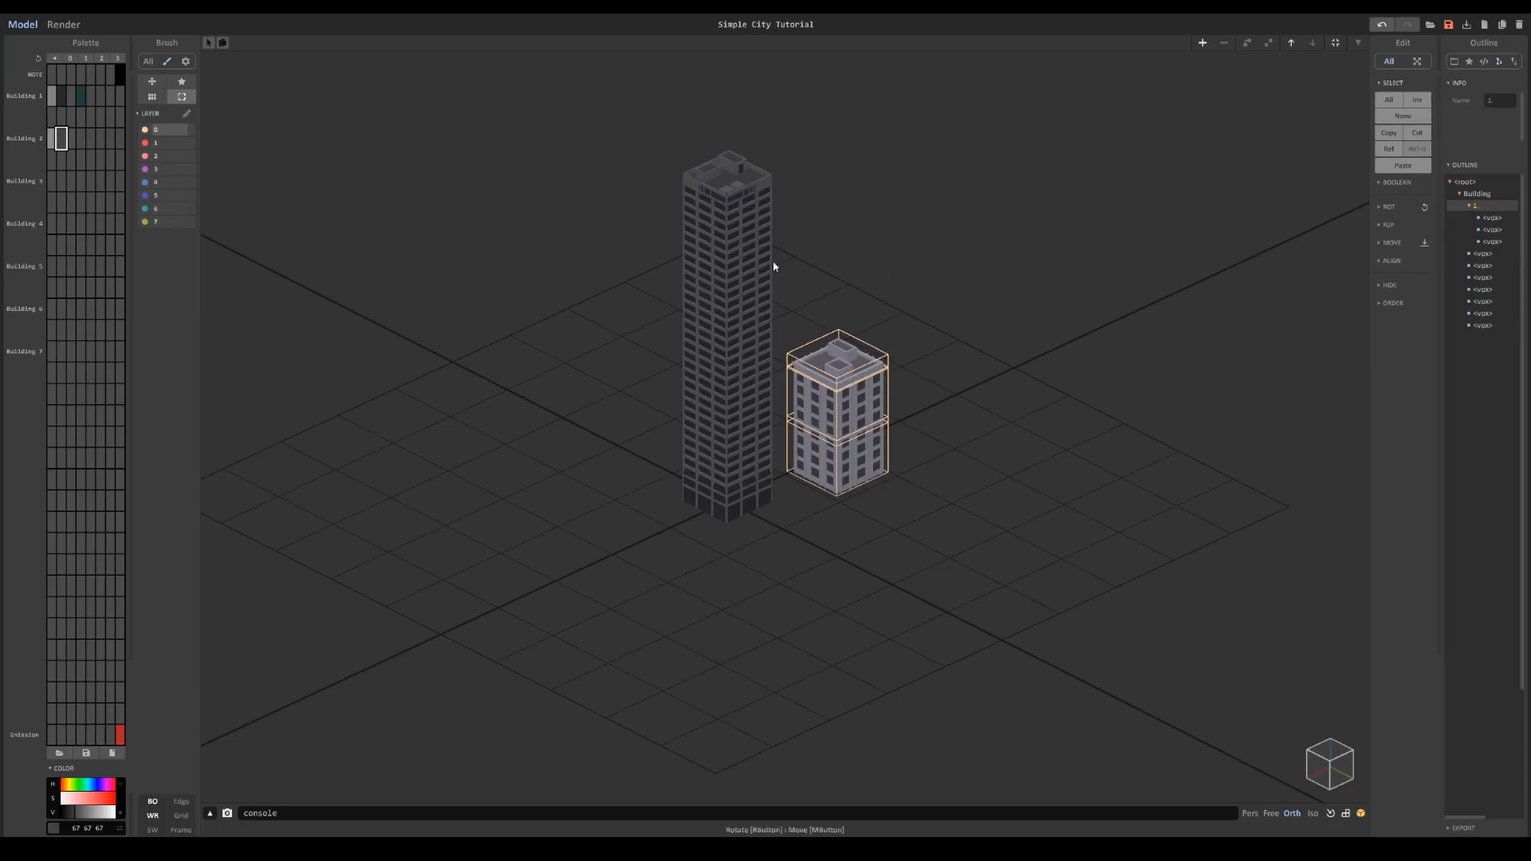
Step: Group all the skyscraper's objects and name the group 2 in the scene outline
key(Tab)
key(Tab)
double_click(802, 205)
click(741, 236)
click(758, 502)
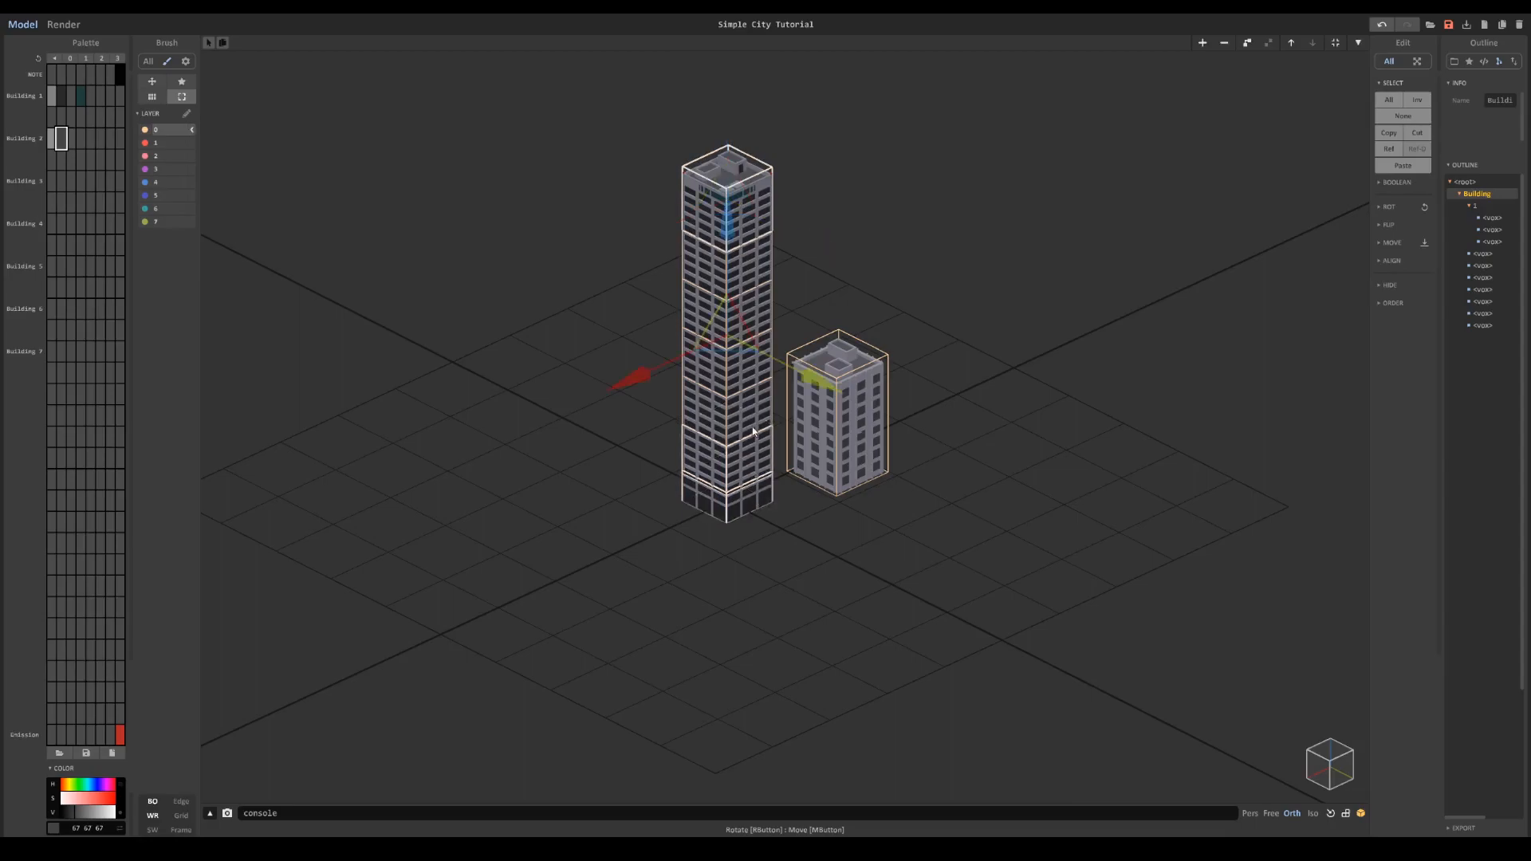
key(ctrl+g)
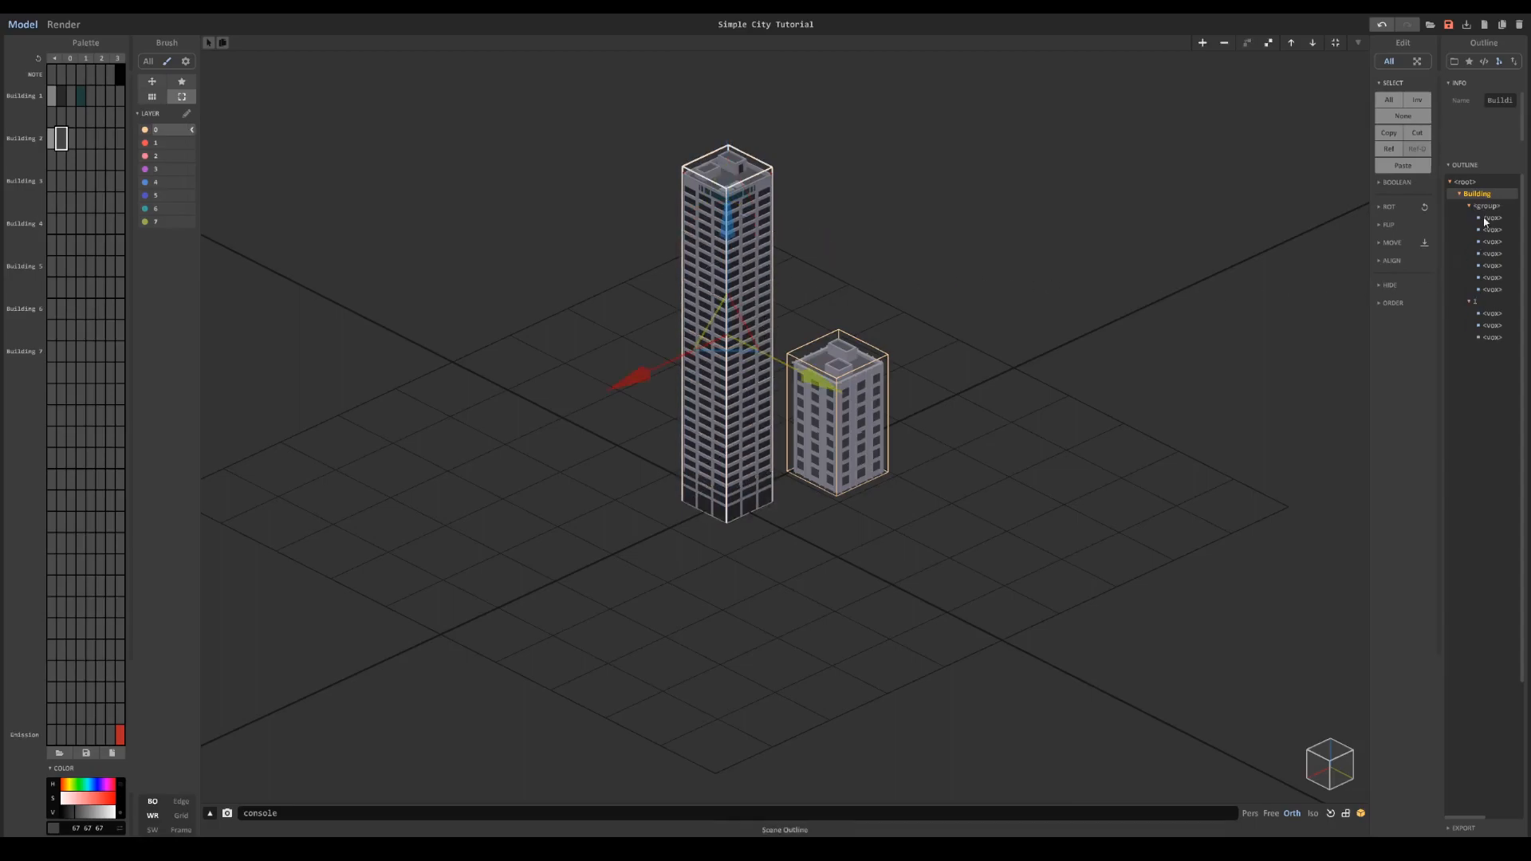
click(1479, 207)
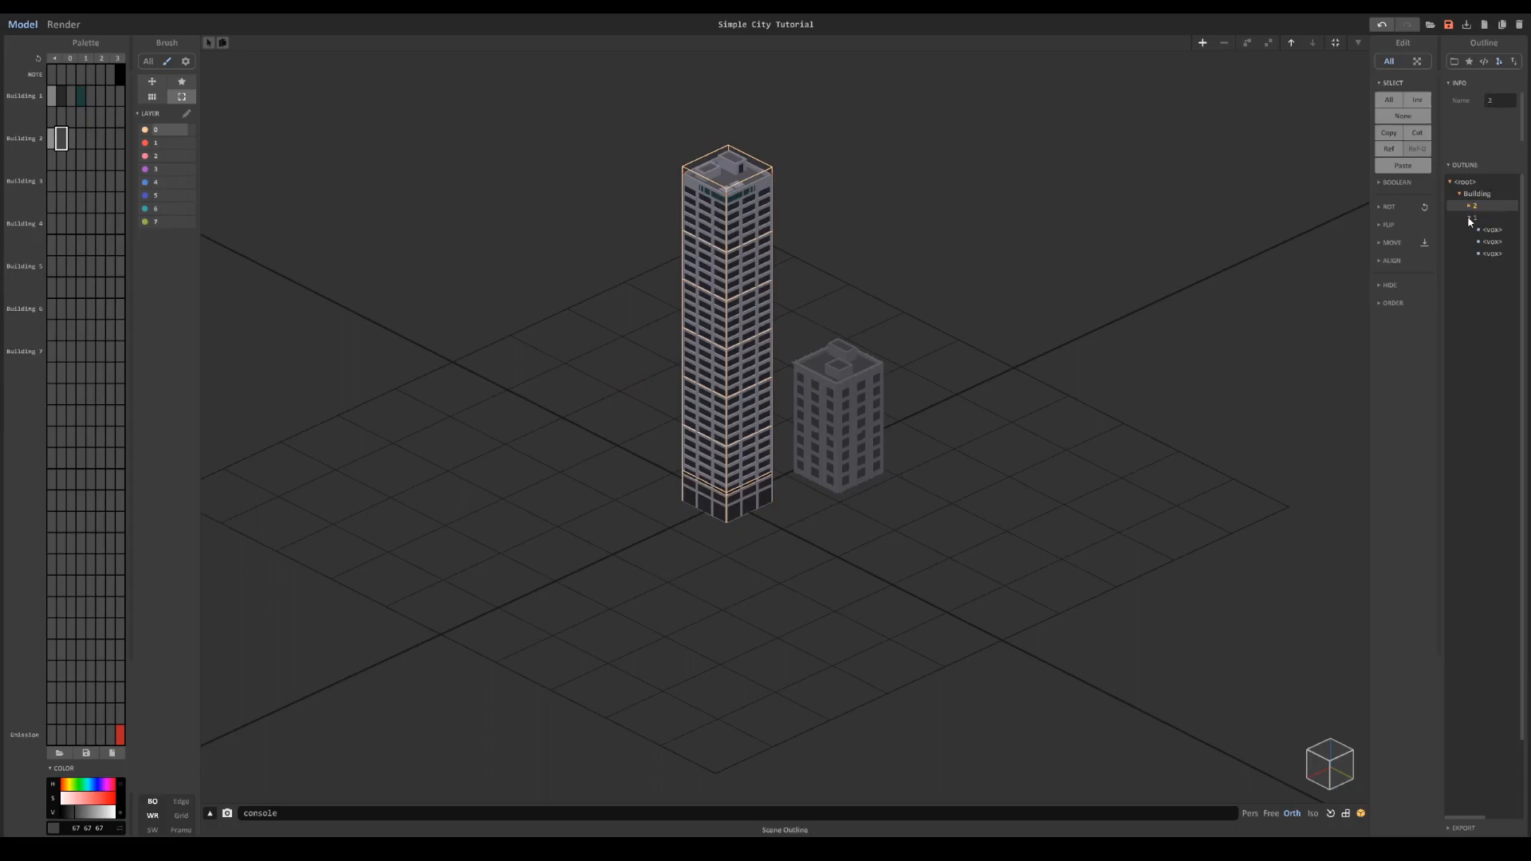
Step: Start a third building as a solid 72 40 40 block and paint a row of dark windows along its upper front
double_click(1173, 286)
double_click(1171, 287)
scroll(877, 455, down, 3)
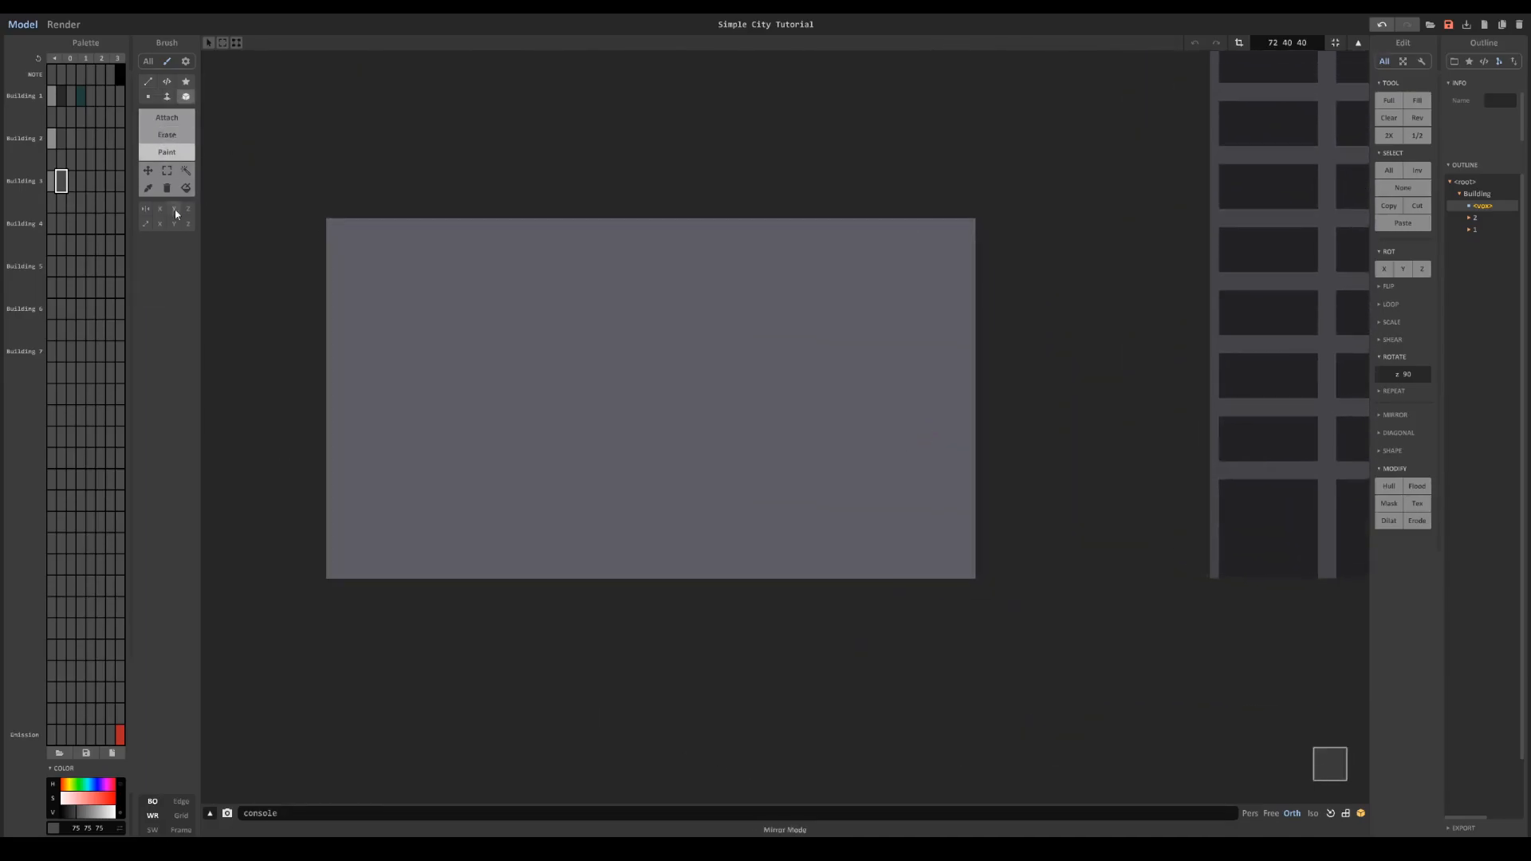
drag(363, 245, 479, 308)
drag(507, 246, 627, 309)
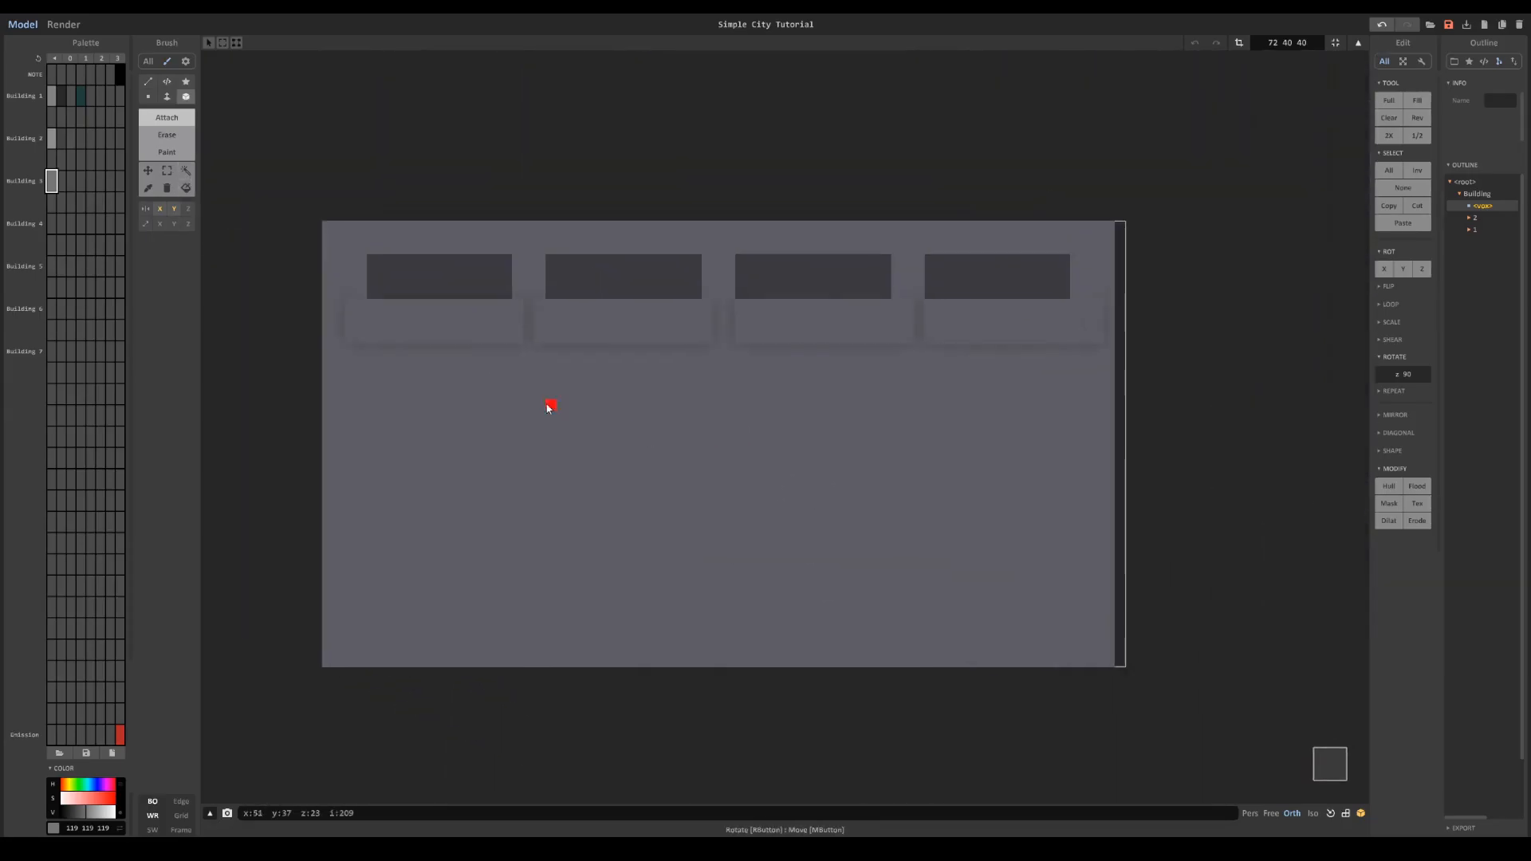
Step: Choose the third building's dark window colour and marquee-select the balcony area beneath its windows
click(61, 181)
click(167, 171)
right_drag(1089, 289, 1070, 471)
scroll(810, 493, up, 1)
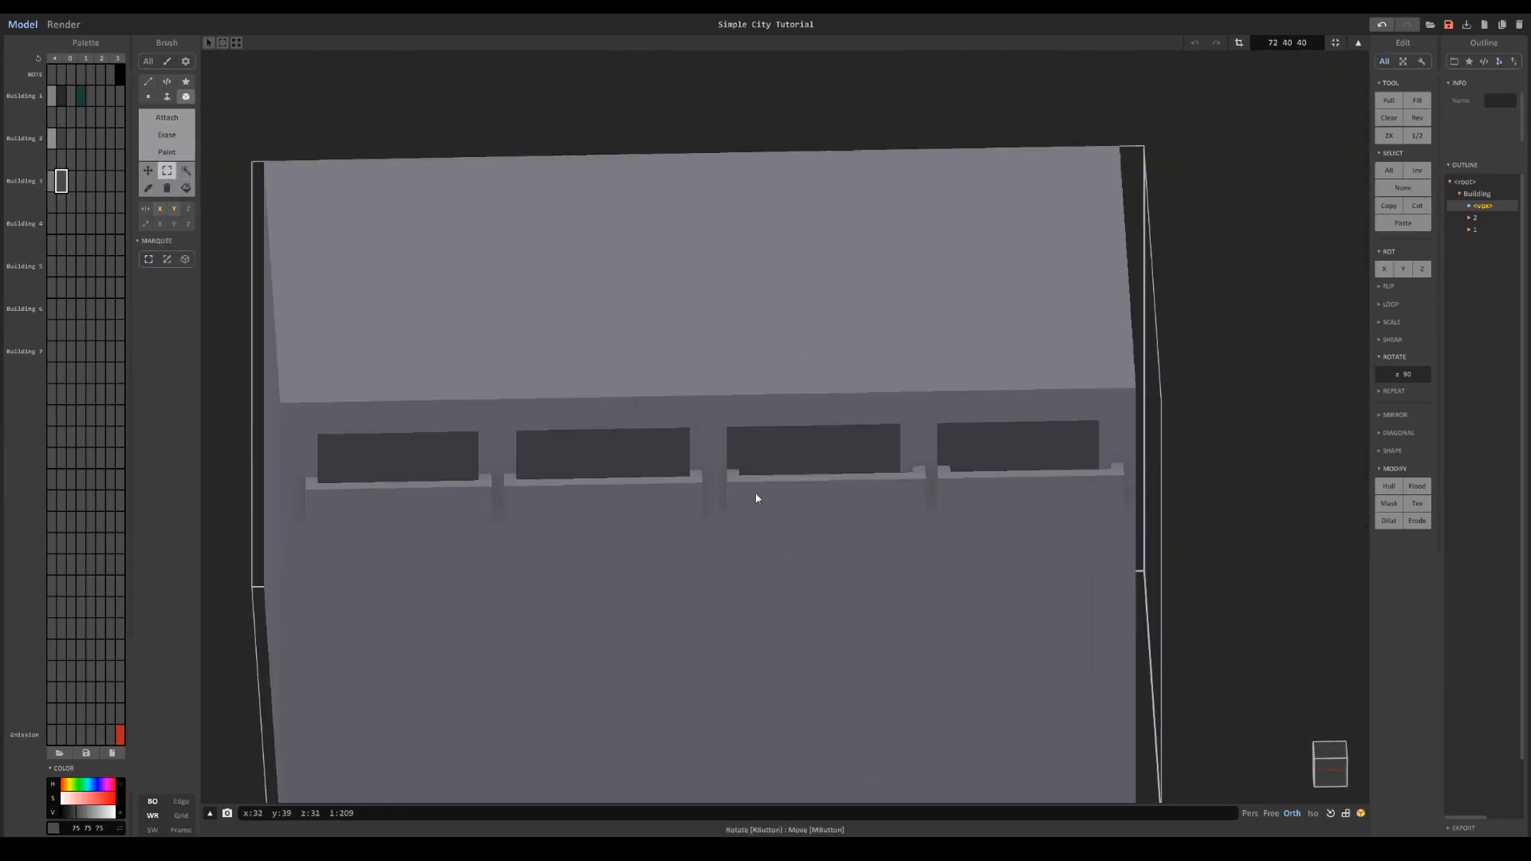
drag(732, 475, 872, 518)
drag(871, 519, 922, 519)
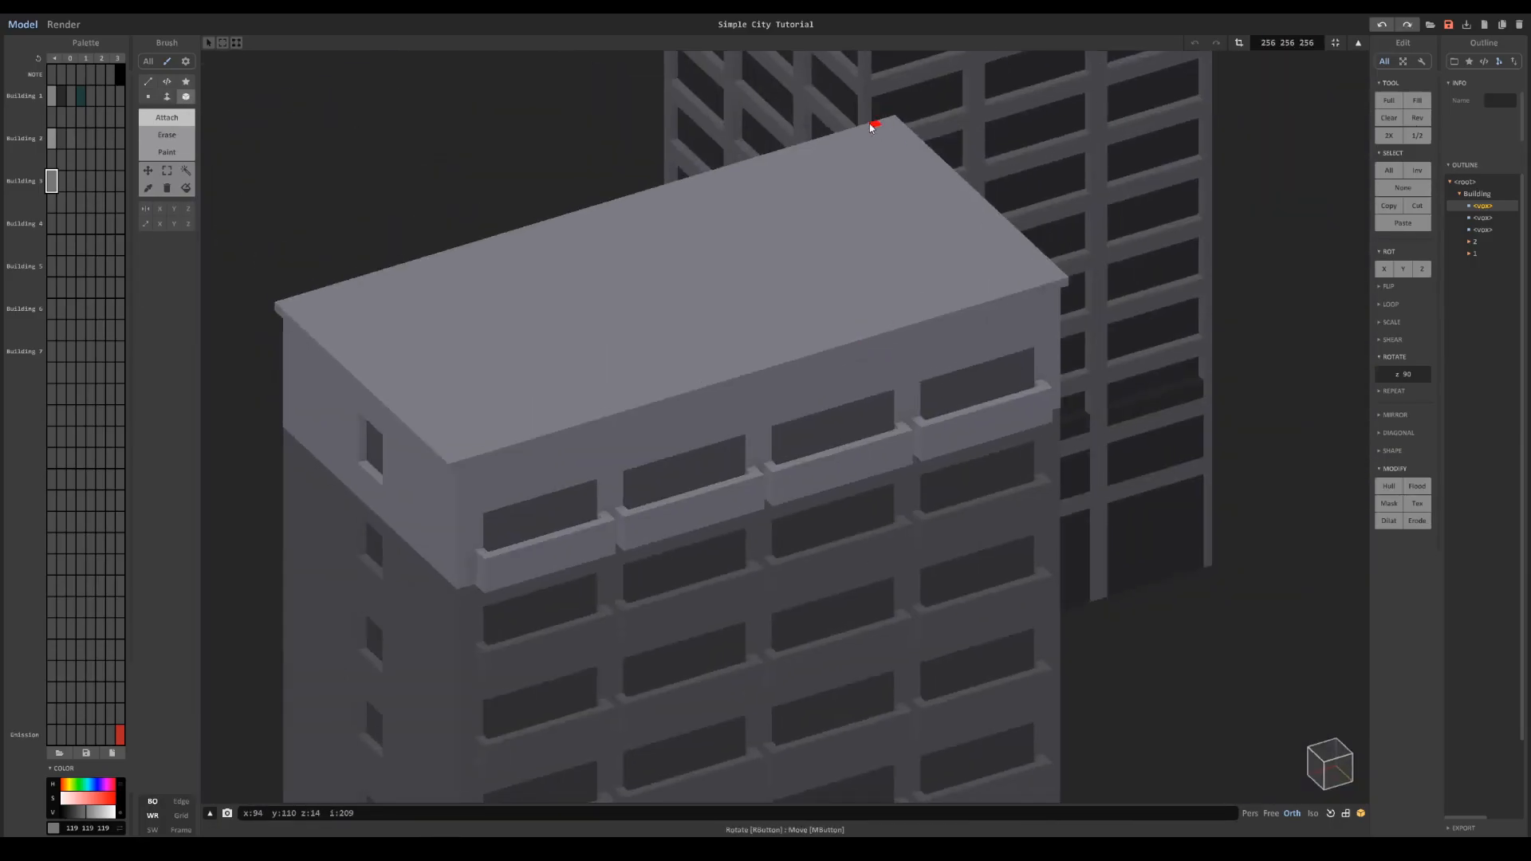
Step: Attach a strip along the third building's roof edge and erase a large rectangular recess inside the roof with the Box brush
drag(871, 125, 1045, 282)
mouse_move(1045, 282)
right_down()
mouse_move(848, 314)
mouse_move(813, 280)
mouse_move(677, 398)
right_up()
key(r)
drag(359, 297, 910, 503)
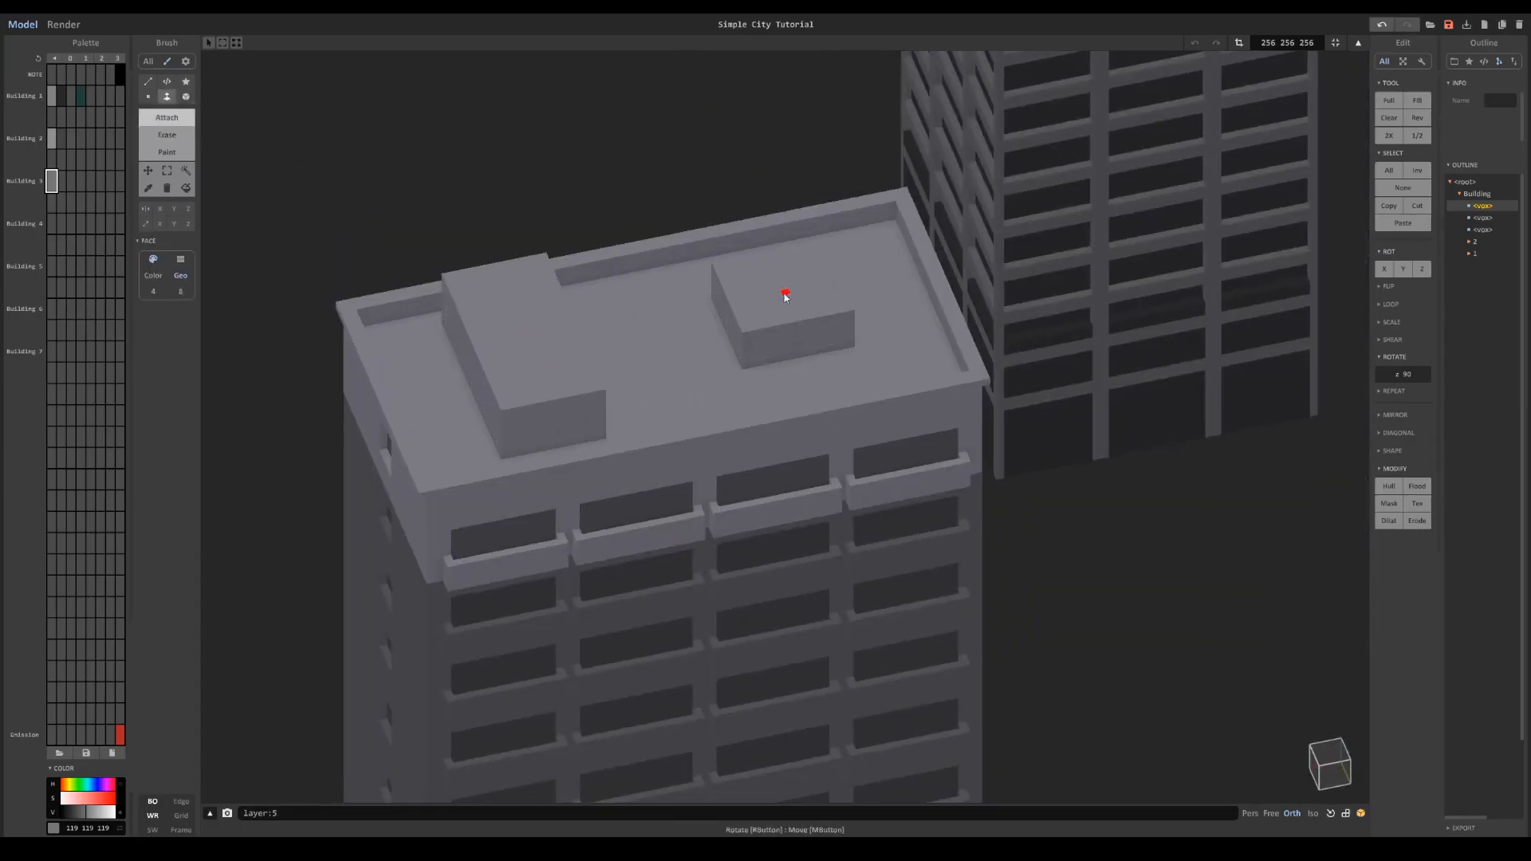
Step: Paint the third building's recessed roof floor and rooftop block tops in a darker palette colour with the Face brush
click(166, 95)
click(166, 151)
click(71, 181)
click(629, 382)
click(761, 296)
right_drag(761, 295, 576, 455)
click(575, 454)
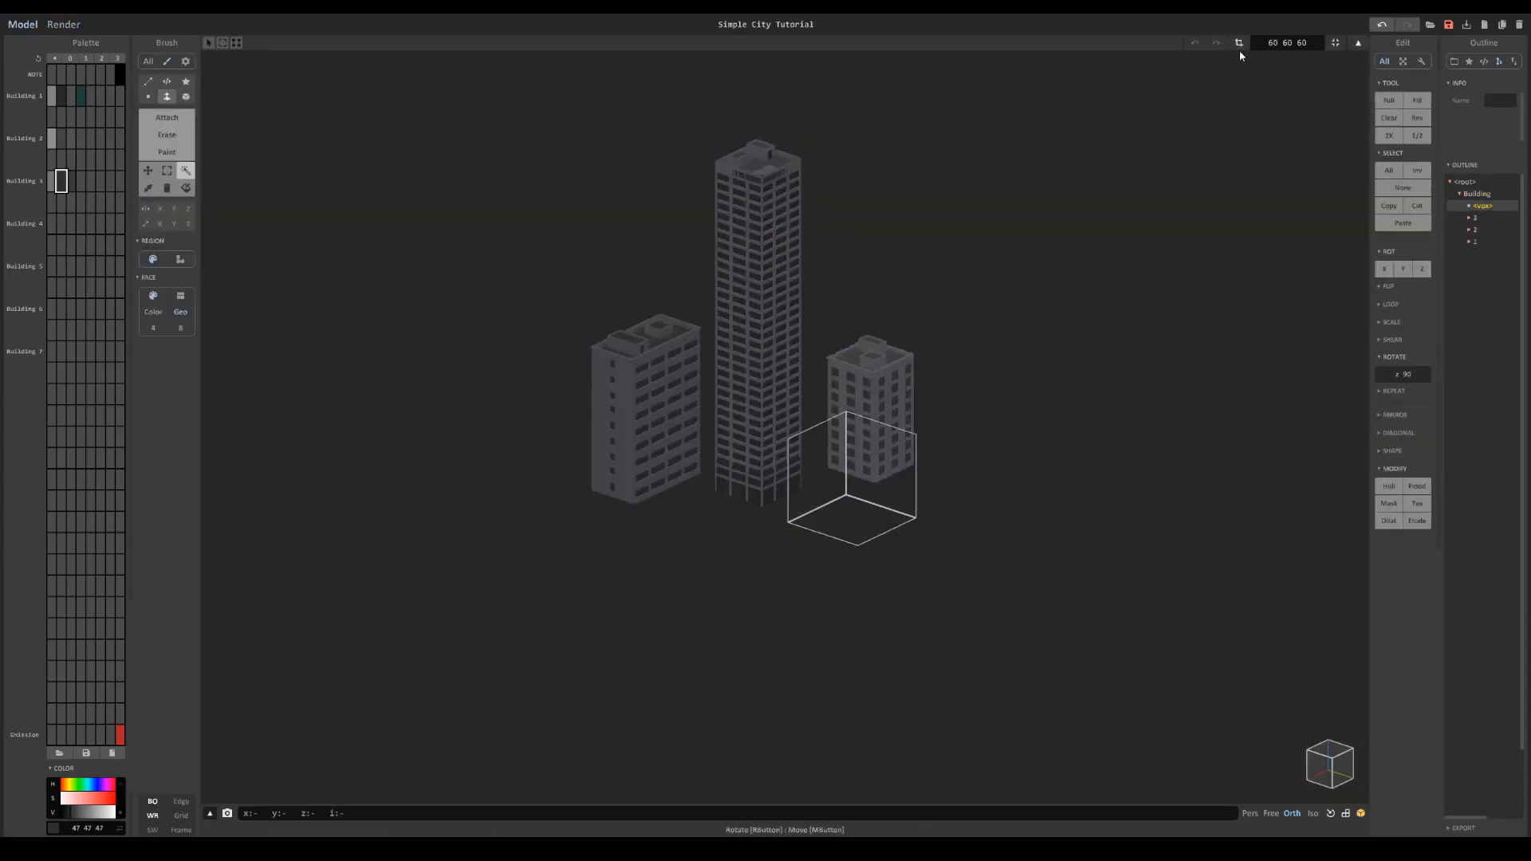
Step: Size a new fourth building as a solid 80 80 60 block and erase an inset along its base with the Box brush
key(Return)
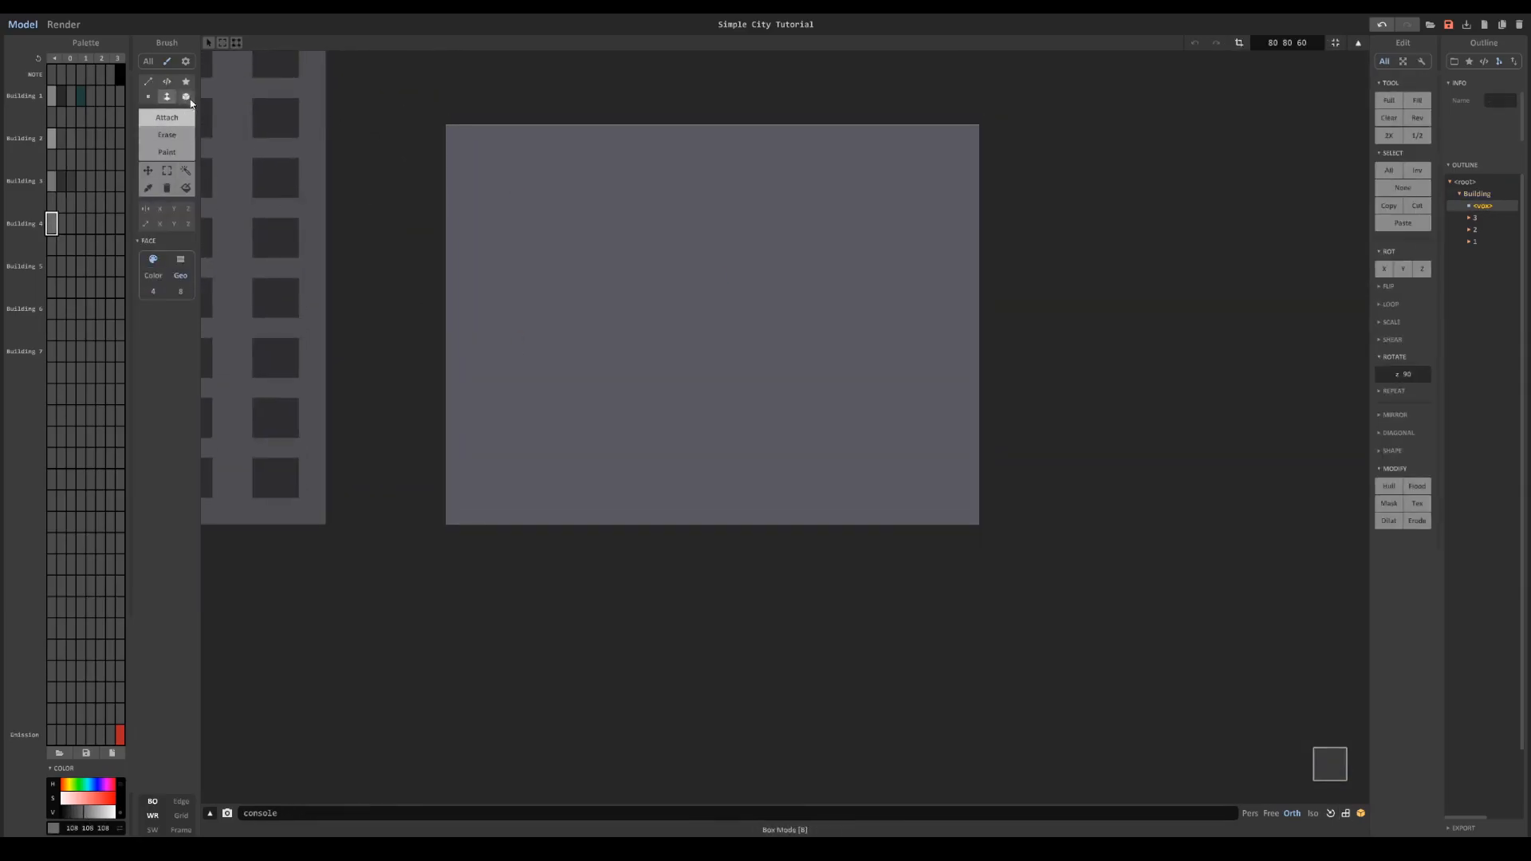
click(190, 101)
key(r)
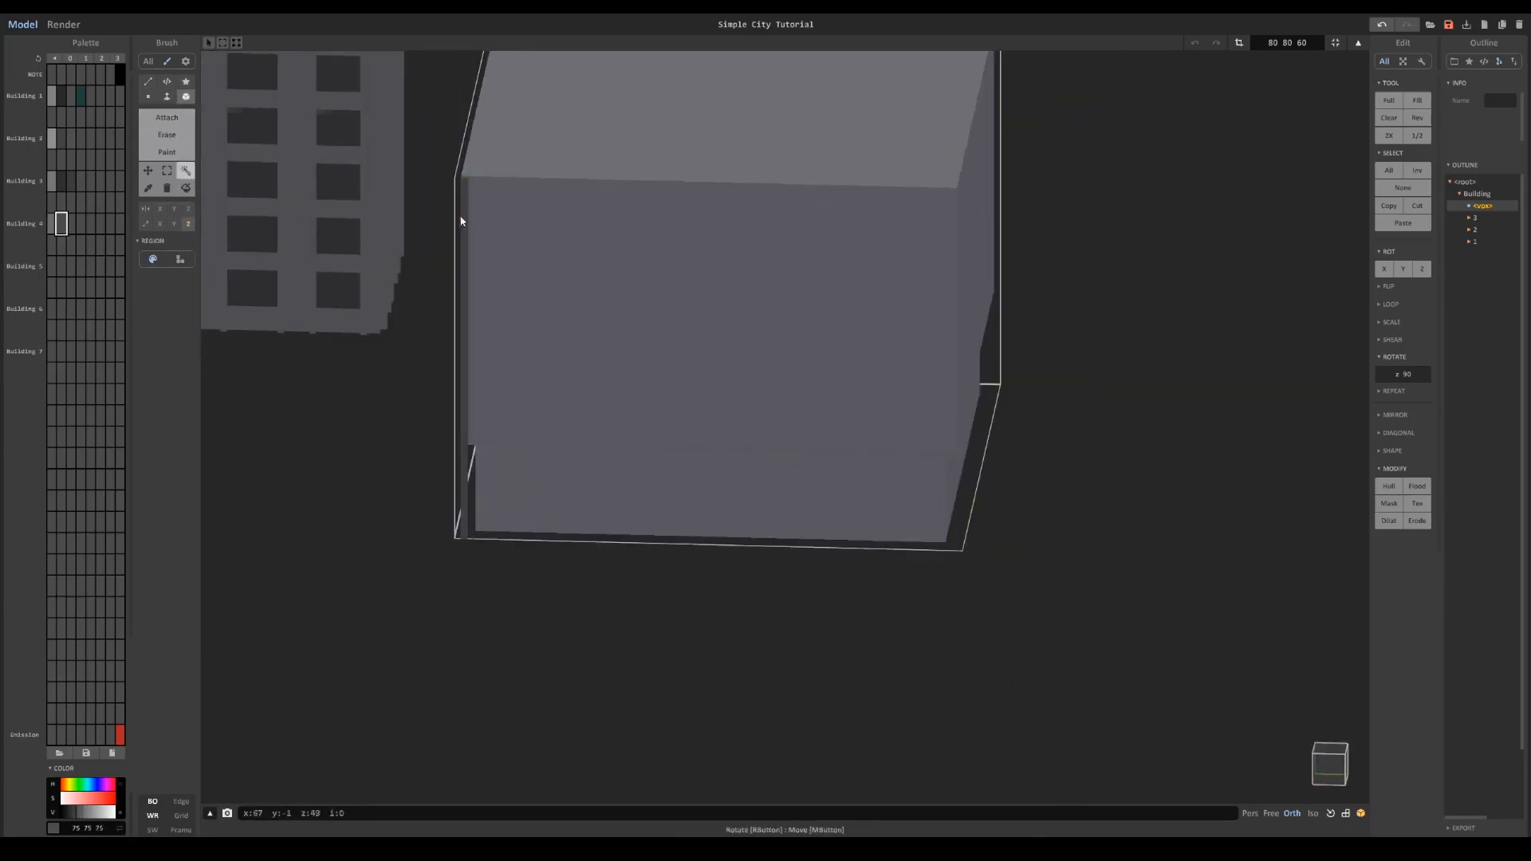
drag(462, 221, 947, 266)
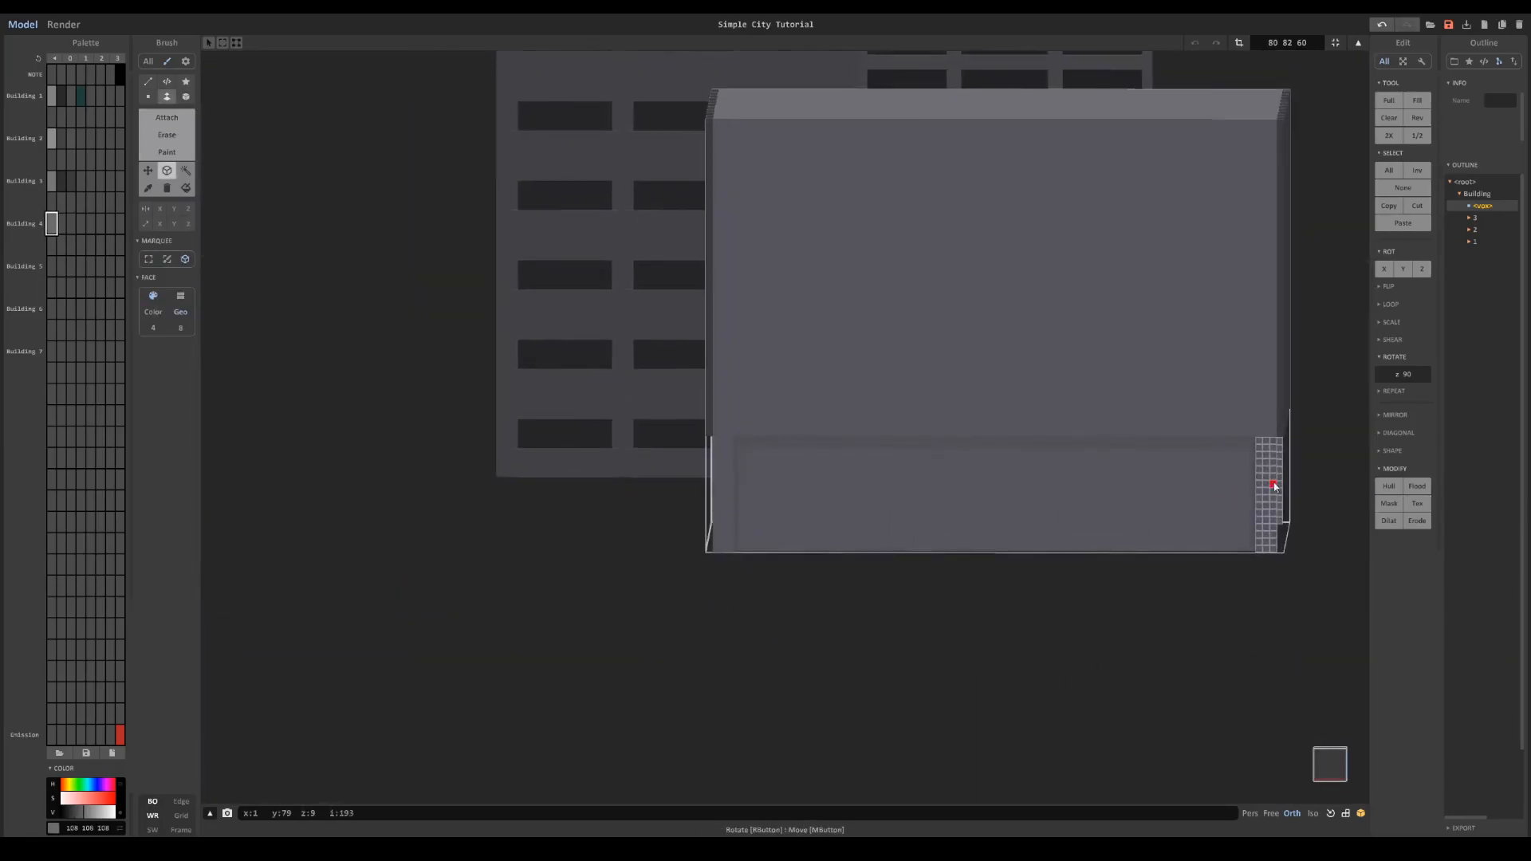
ctrl+shift+drag(1273, 486, 1201, 484)
ctrl+shift+drag(1201, 484, 1121, 480)
ctrl+shift+drag(1121, 480, 1049, 478)
ctrl+shift+drag(1049, 479, 977, 477)
ctrl+shift+drag(978, 477, 828, 484)
key(ctrl+z)
key(ctrl+z)
key(ctrl+z)
key(ctrl+z)
key(ctrl+z)
Step: Marquee-select the end pillar and copy it along the front of the fourth building's base
drag(717, 441, 731, 548)
ctrl+shift+drag(724, 492, 796, 492)
ctrl+shift+drag(796, 492, 1036, 494)
drag(720, 443, 1276, 550)
right_drag(1275, 550, 711, 628)
Step: Marquee-select an end pillar on the other sides of the fourth building's base and copy it along each side
drag(1205, 584, 1225, 686)
ctrl+shift+drag(1215, 628, 1134, 628)
right_drag(1134, 628, 1053, 526)
drag(608, 430, 624, 539)
ctrl+shift+drag(623, 492, 1006, 494)
ctrl+shift+drag(1006, 494, 886, 494)
mouse_move(888, 496)
right_down()
mouse_move(903, 528)
mouse_move(406, 482)
right_up()
Step: Paint the recessed walls between the base pillars with the fourth building's third palette colour and adjust its brightness
scroll(518, 502, up, 3)
click(62, 224)
click(71, 224)
click(169, 130)
scroll(968, 491, up, 2)
mouse_move(968, 491)
right_down()
mouse_move(806, 519)
mouse_move(346, 526)
right_up()
key(g)
click(345, 527)
click(546, 522)
right_drag(928, 542, 865, 522)
mouse_move(1182, 505)
right_down()
mouse_move(957, 542)
mouse_move(1170, 523)
mouse_move(654, 486)
right_up()
click(925, 558)
click(998, 546)
drag(76, 811, 69, 812)
Step: Attach a ledge beneath the fourth building's pillars in its first palette colour
click(167, 117)
click(52, 224)
right_drag(654, 510, 917, 542)
scroll(798, 478, down, 5)
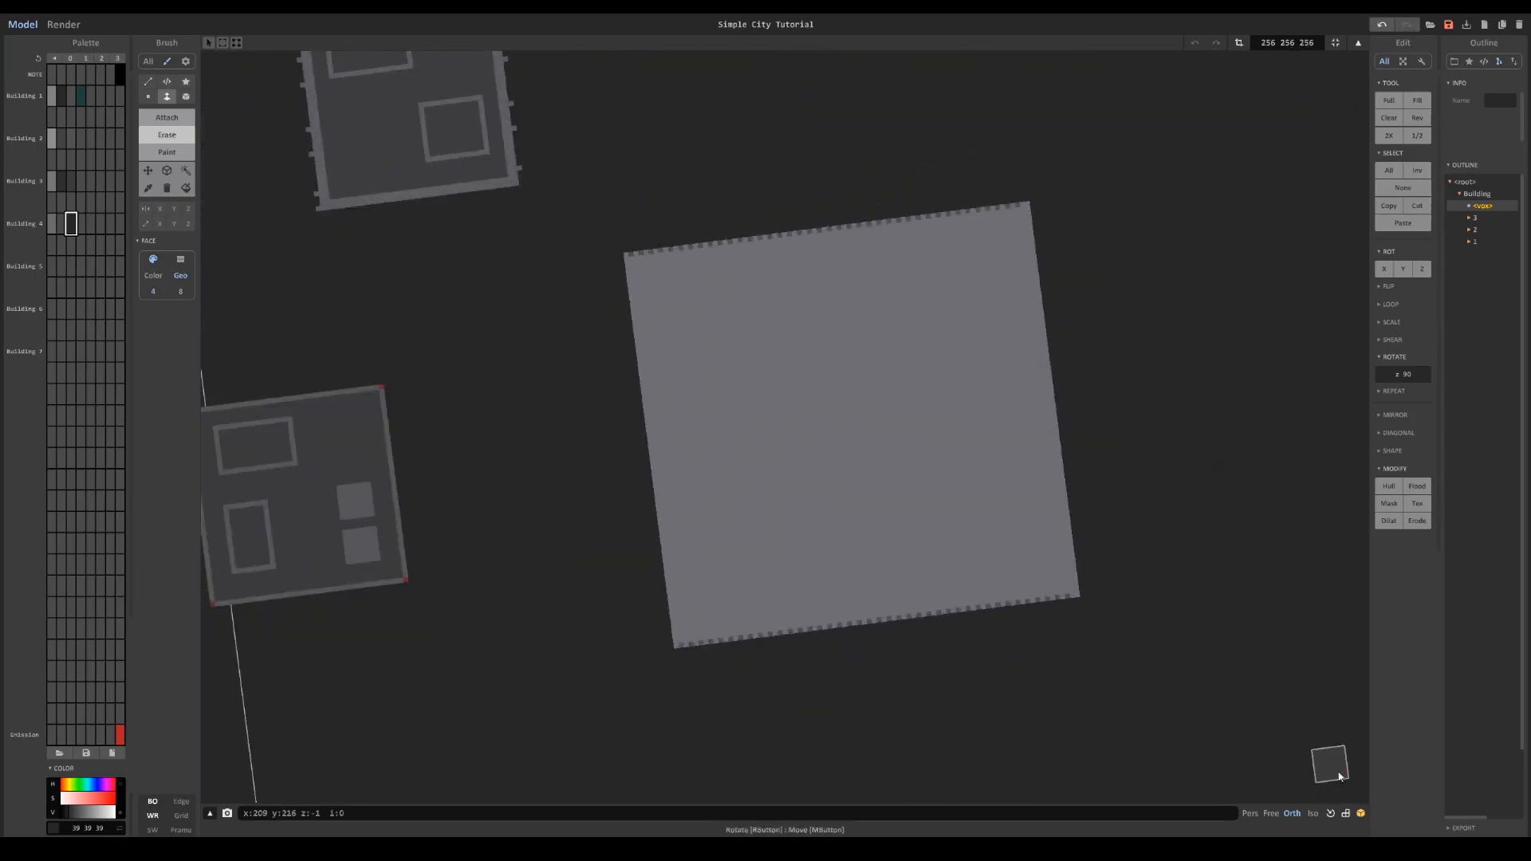
Step: Form vertical ribs on the fourth building's upper walls, rotating the model about Z to reach the other sides
drag(644, 235, 1164, 108)
drag(827, 632, 827, 619)
click(1421, 268)
drag(1052, 266, 1052, 281)
Step: Erase a shallow recess inside the fourth building's roof edge with the Box brush
mouse_move(1052, 281)
right_down()
mouse_move(908, 284)
mouse_move(682, 542)
mouse_move(770, 522)
mouse_move(432, 461)
mouse_move(379, 399)
right_up()
scroll(682, 542, up, 3)
click(683, 543)
key(r)
key(b)
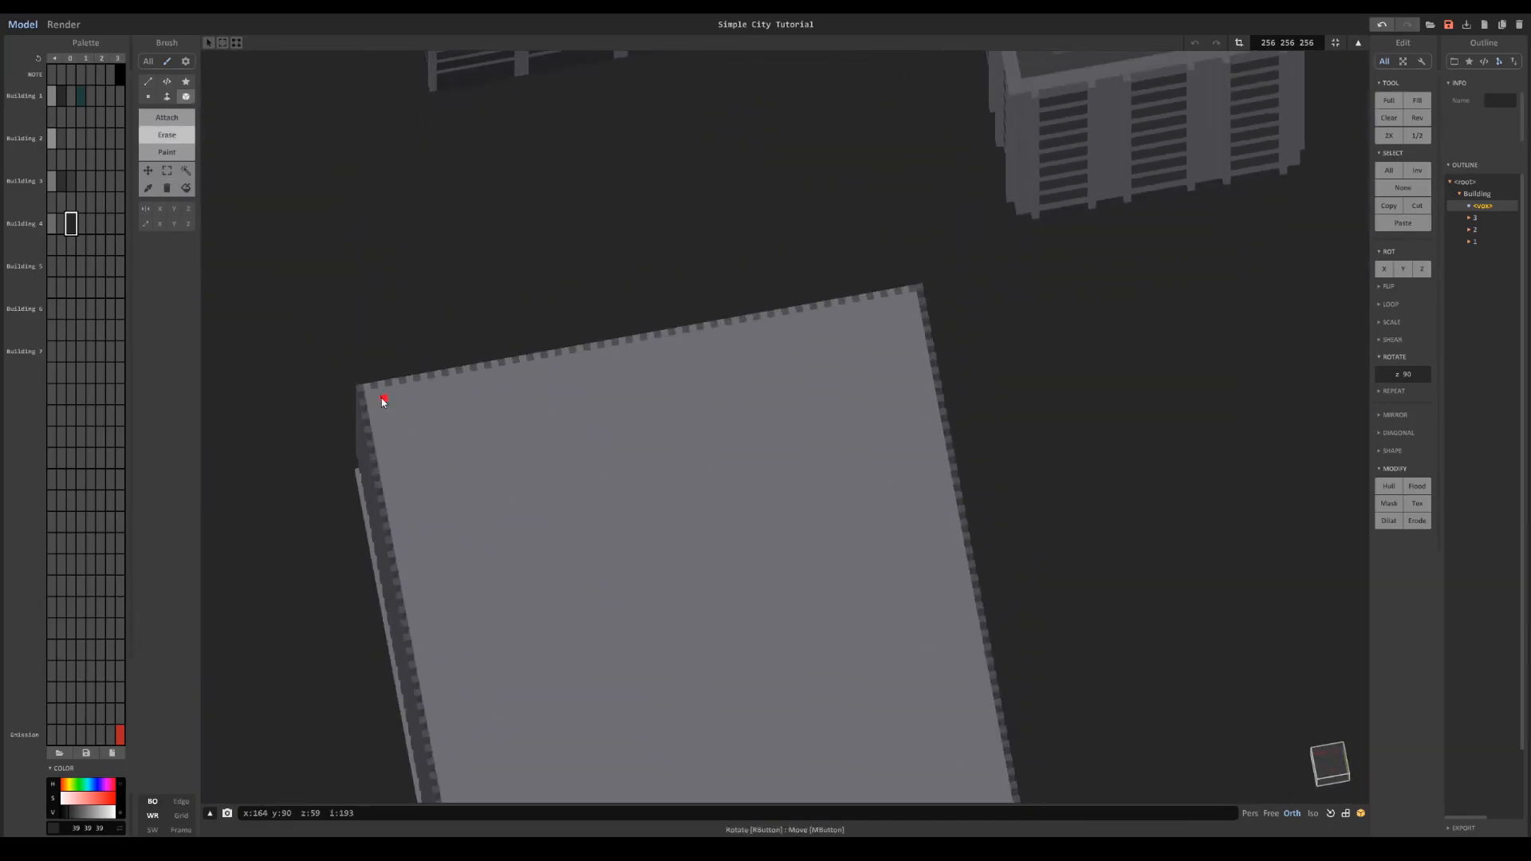
drag(379, 399, 989, 779)
middle_drag(989, 779, 943, 540)
drag(943, 540, 438, 672)
right_drag(558, 510, 817, 328)
scroll(749, 359, up, 3)
key(f)
key(t)
scroll(816, 327, down, 4)
key(r)
scroll(765, 398, up, 3)
click(717, 484)
right_drag(717, 484, 507, 311)
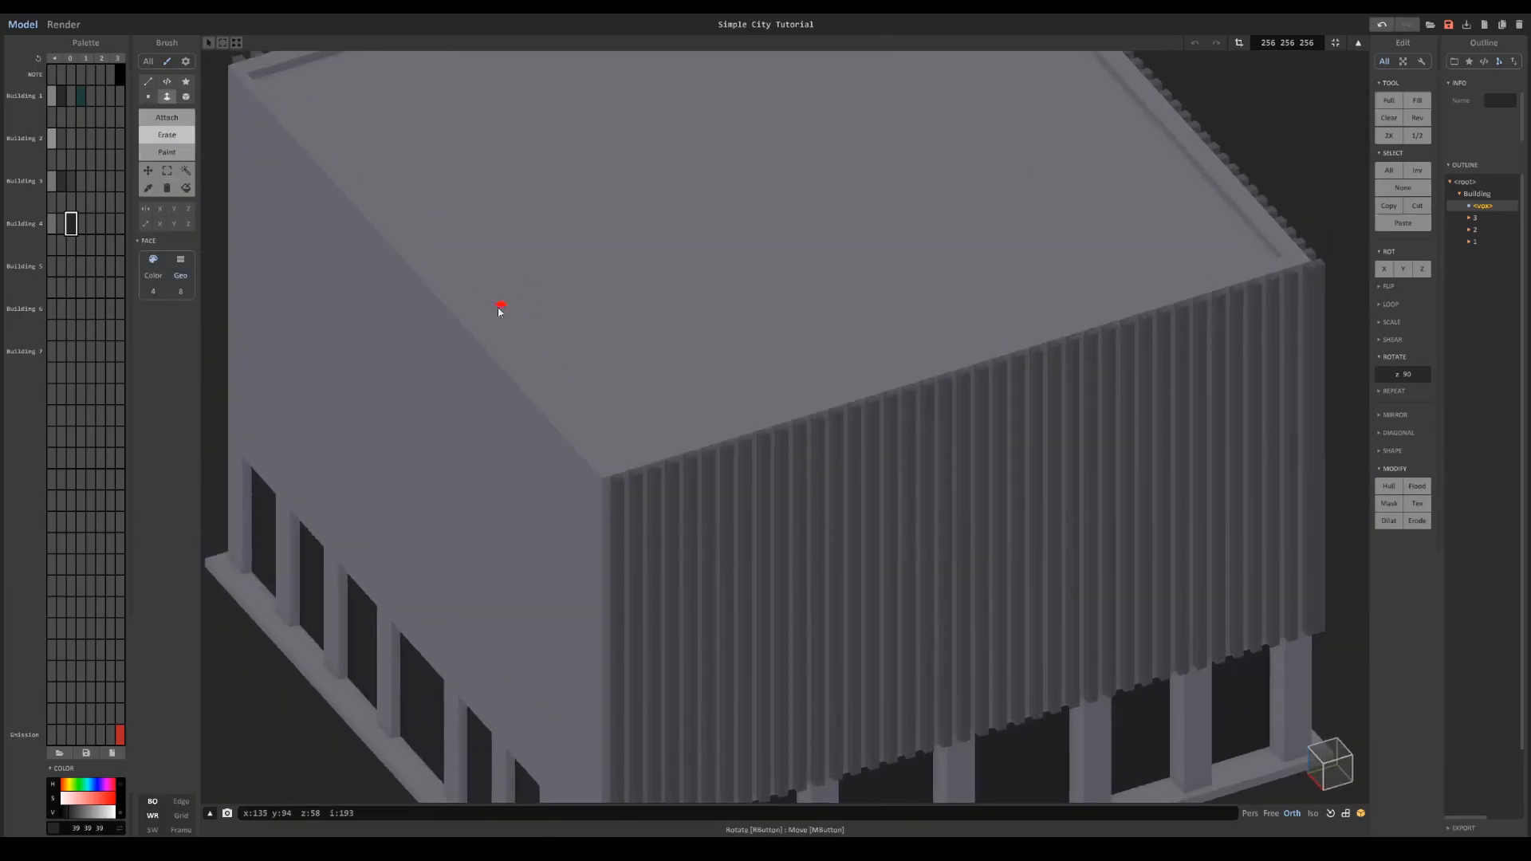
key(ctrl+z)
scroll(315, 218, down, 3)
Step: Complete the fourth building's ribbed walls in its second palette colour with a marquee selection and a rotation about Z
click(159, 118)
click(61, 224)
scroll(600, 403, up, 3)
right_drag(614, 560, 550, 446)
click(167, 170)
click(185, 259)
drag(604, 132, 1163, 469)
right_drag(1162, 469, 1036, 550)
click(1421, 269)
mouse_move(495, 615)
right_down()
mouse_move(403, 275)
mouse_move(502, 375)
right_up()
scroll(502, 375, up, 3)
right_drag(937, 577, 938, 394)
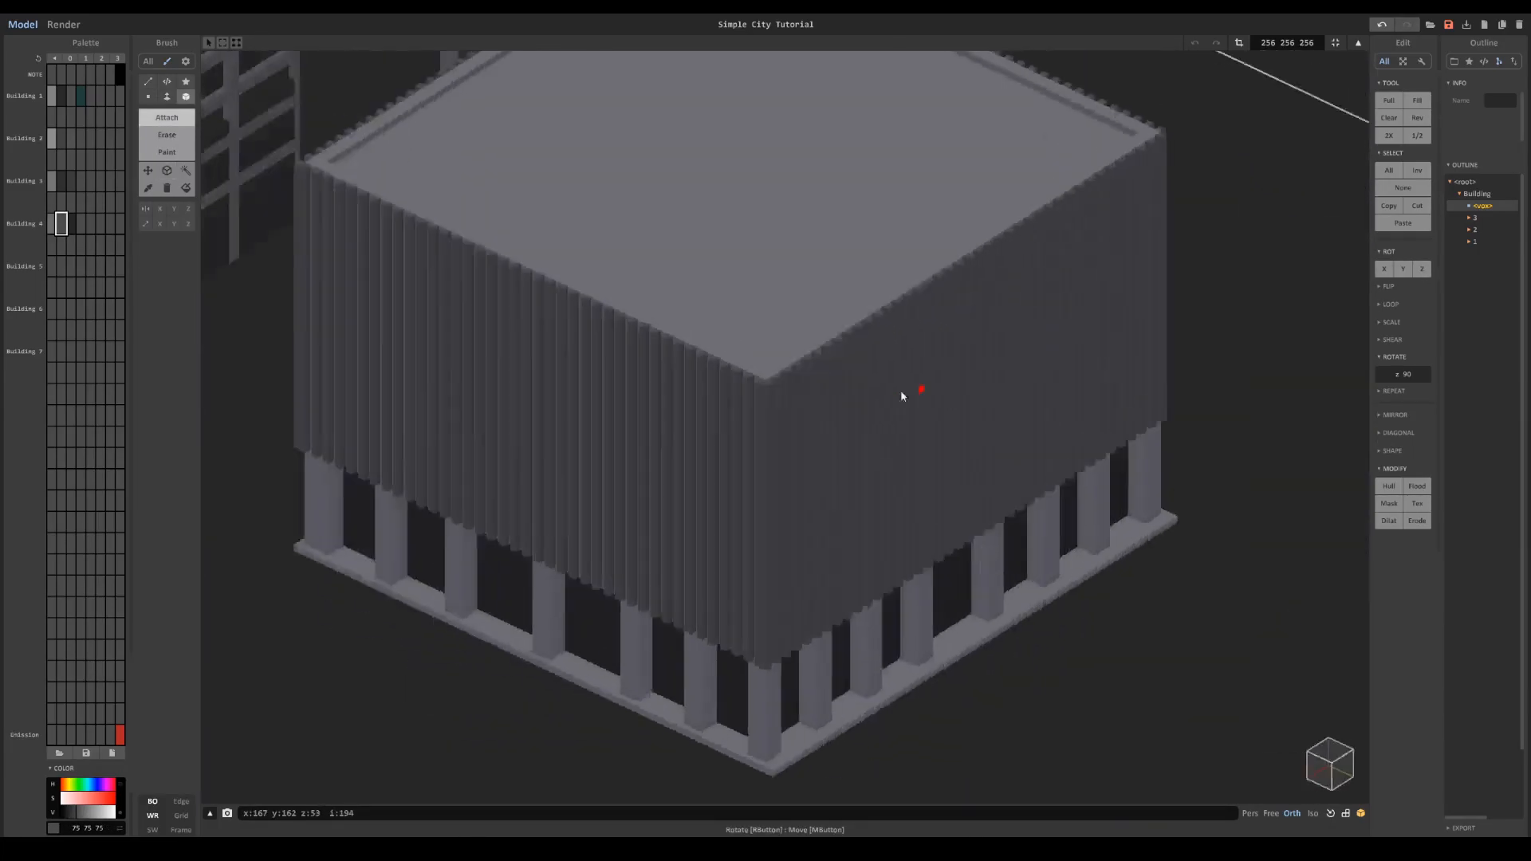
Step: Adjust the first palette colour's brightness and prepare the Box brush to erase recesses in the fourth building's rooftop blocks
scroll(938, 394, down, 3)
right_drag(678, 181, 871, 368)
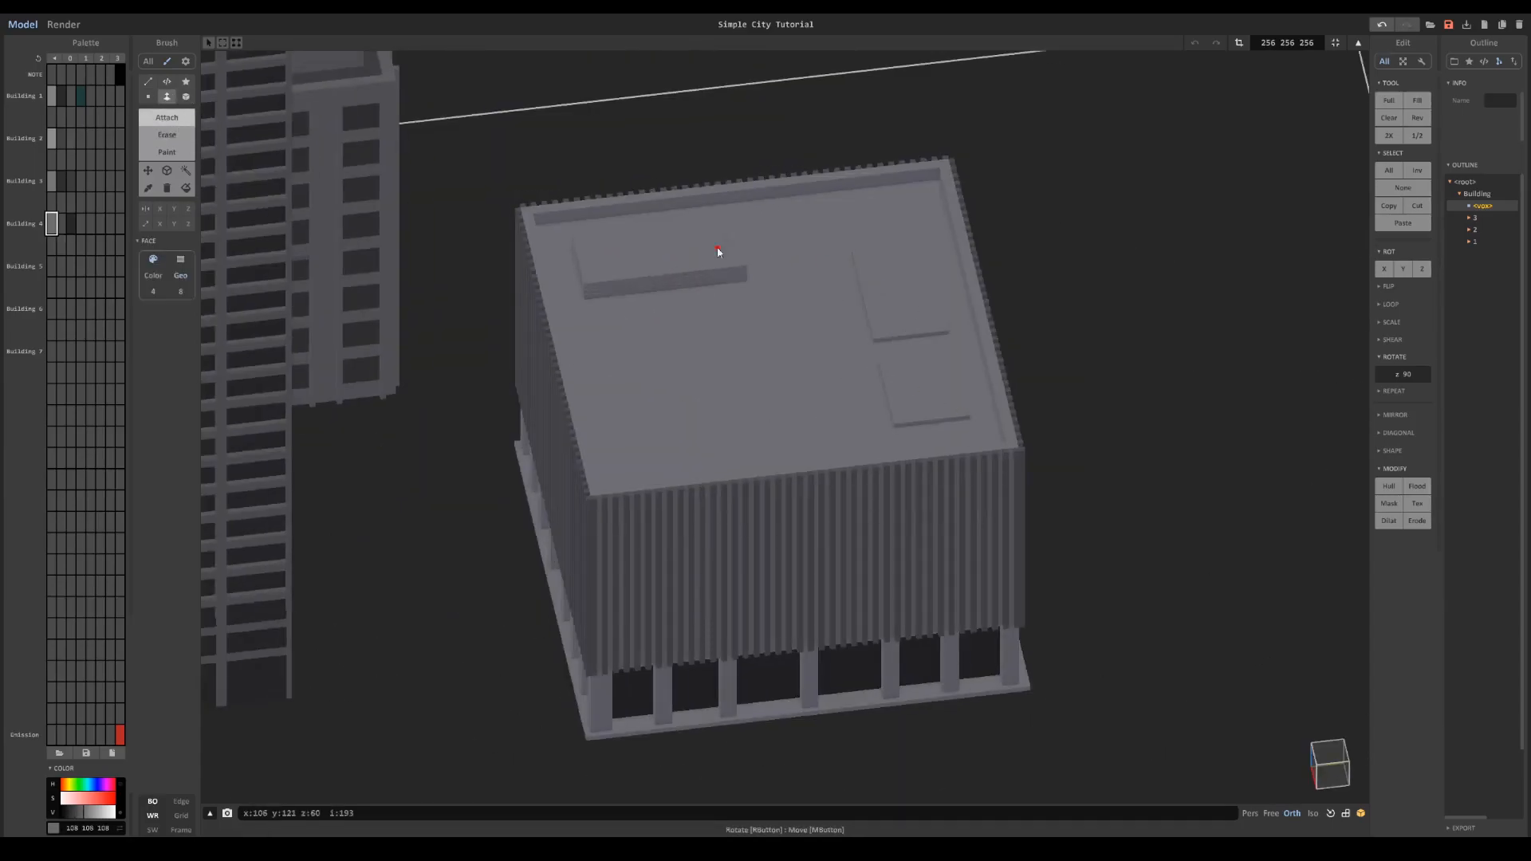
drag(82, 815, 78, 814)
click(186, 97)
click(166, 134)
scroll(383, 239, up, 5)
middle_drag(395, 120, 381, 327)
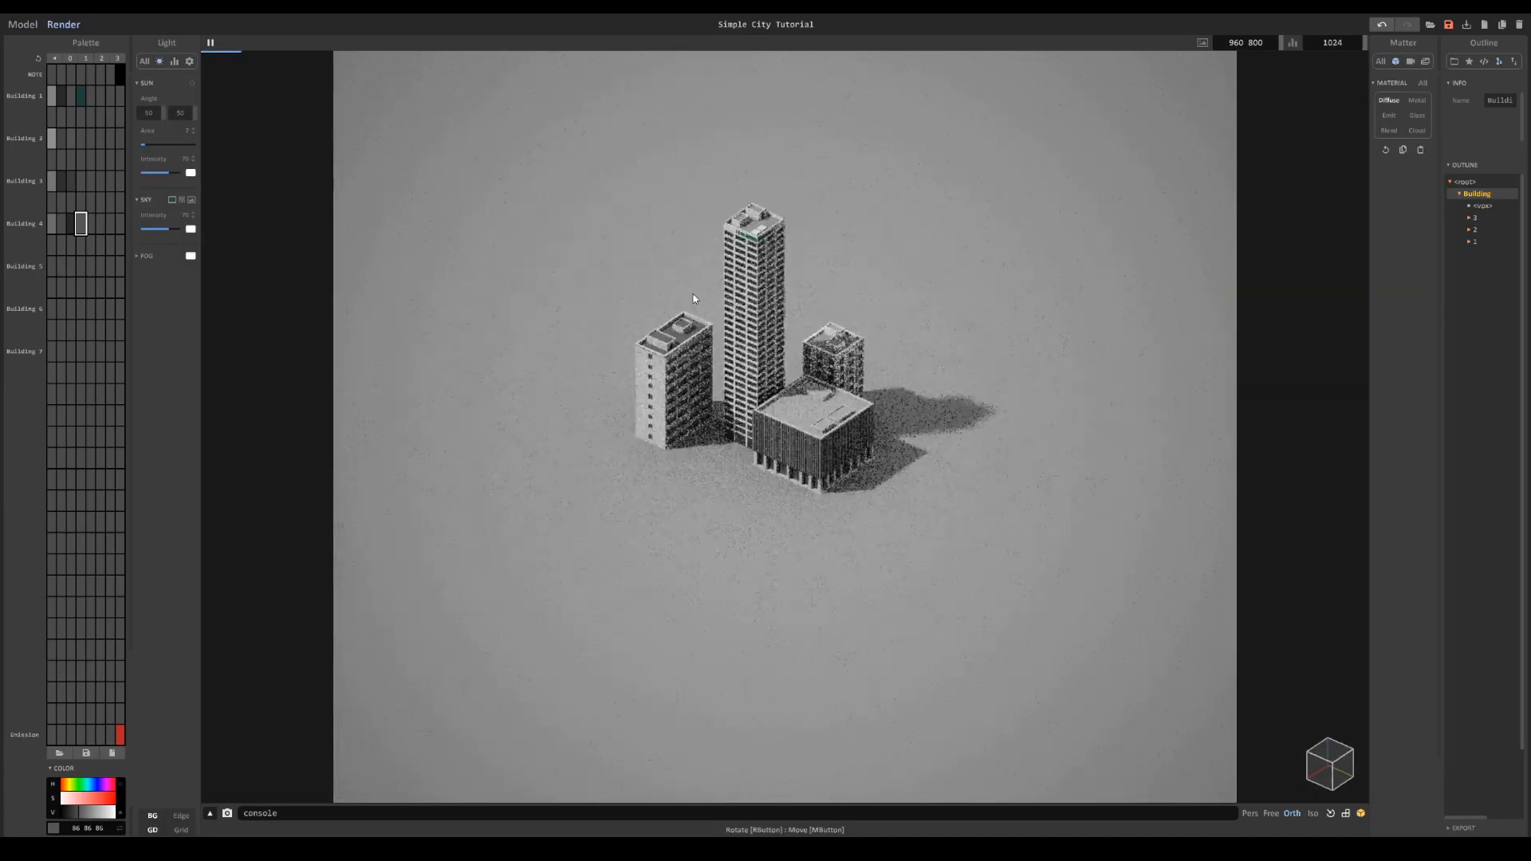
Step: Return from the render to the model and open the fifth building's new block for voxel editing
click(23, 24)
scroll(784, 422, up, 3)
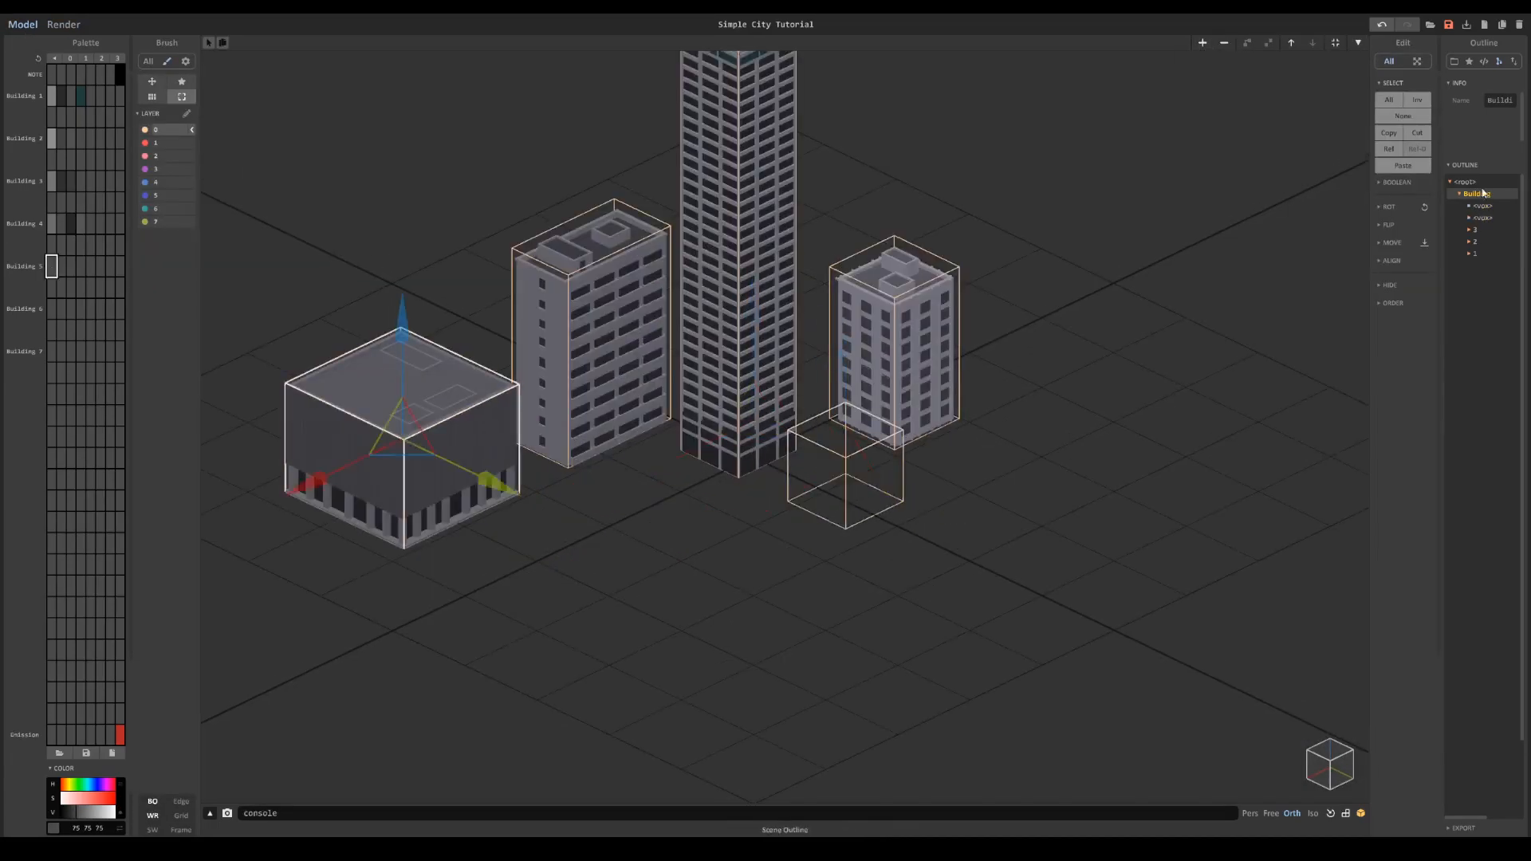
key(Tab)
key(Tab)
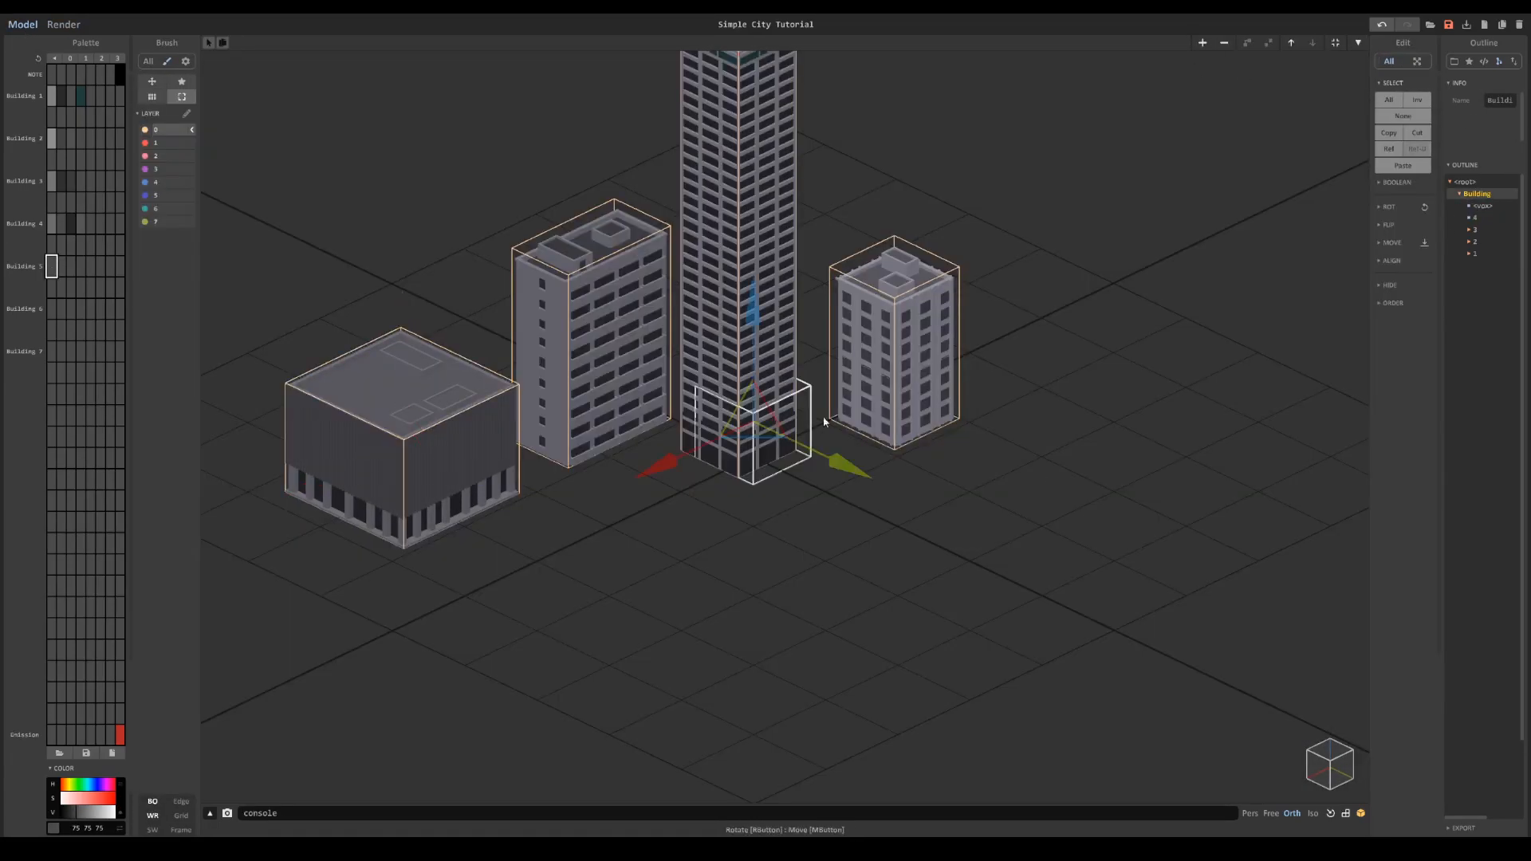
scroll(1126, 86, up, 3)
key(Tab)
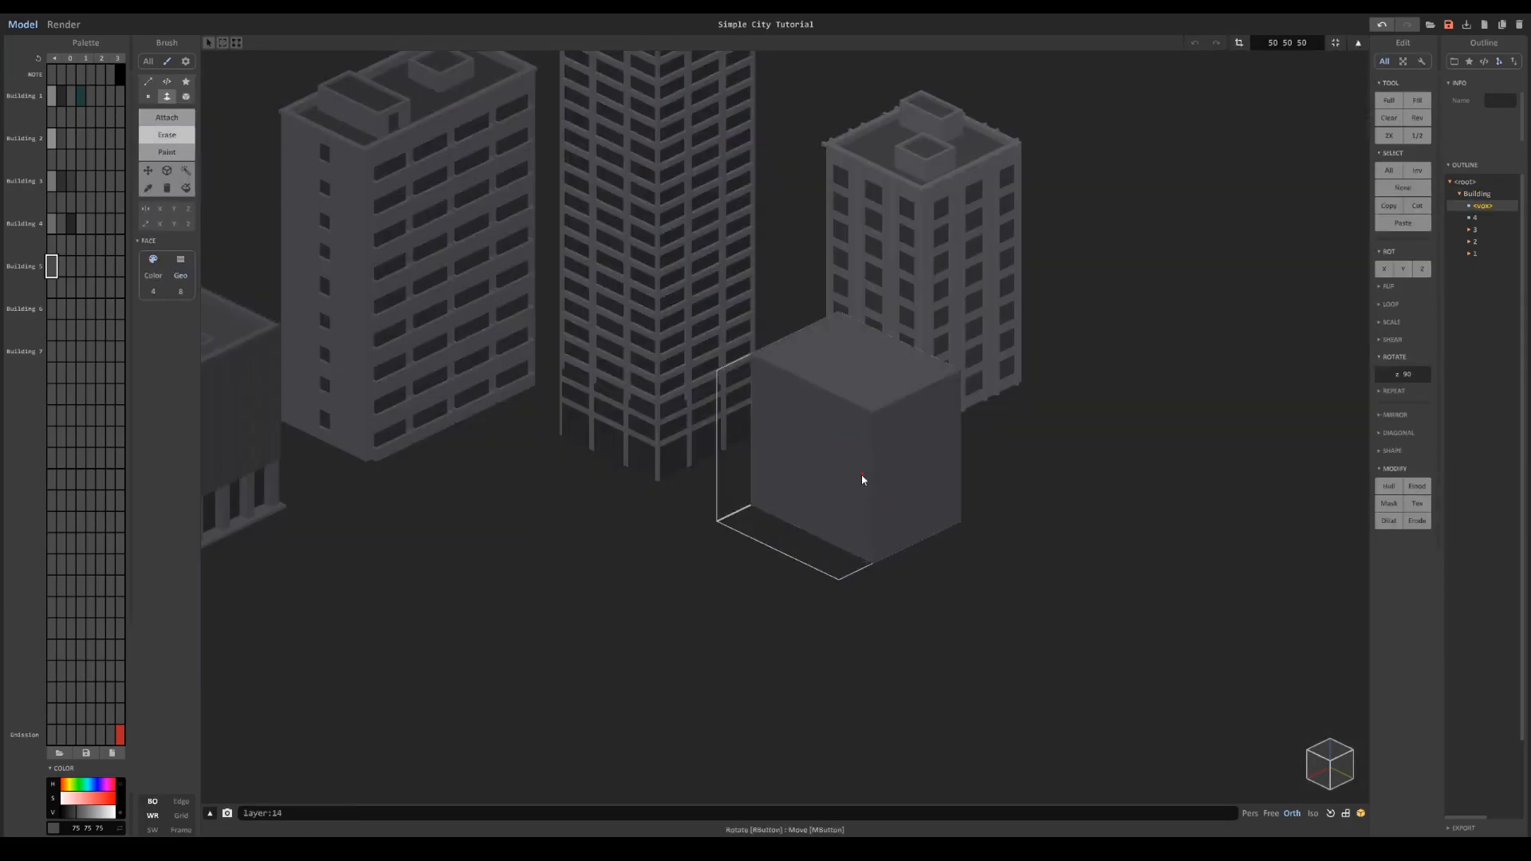
Step: Paint a window on the fifth building's front with the Box brush, copying its first palette colour to the third swatch and adjusting the brightness
right_drag(861, 475, 941, 447)
scroll(861, 462, up, 3)
click(186, 97)
click(166, 152)
click(71, 266)
scroll(447, 351, up, 2)
drag(438, 345, 508, 378)
ctrl+drag(52, 266, 71, 266)
click(75, 814)
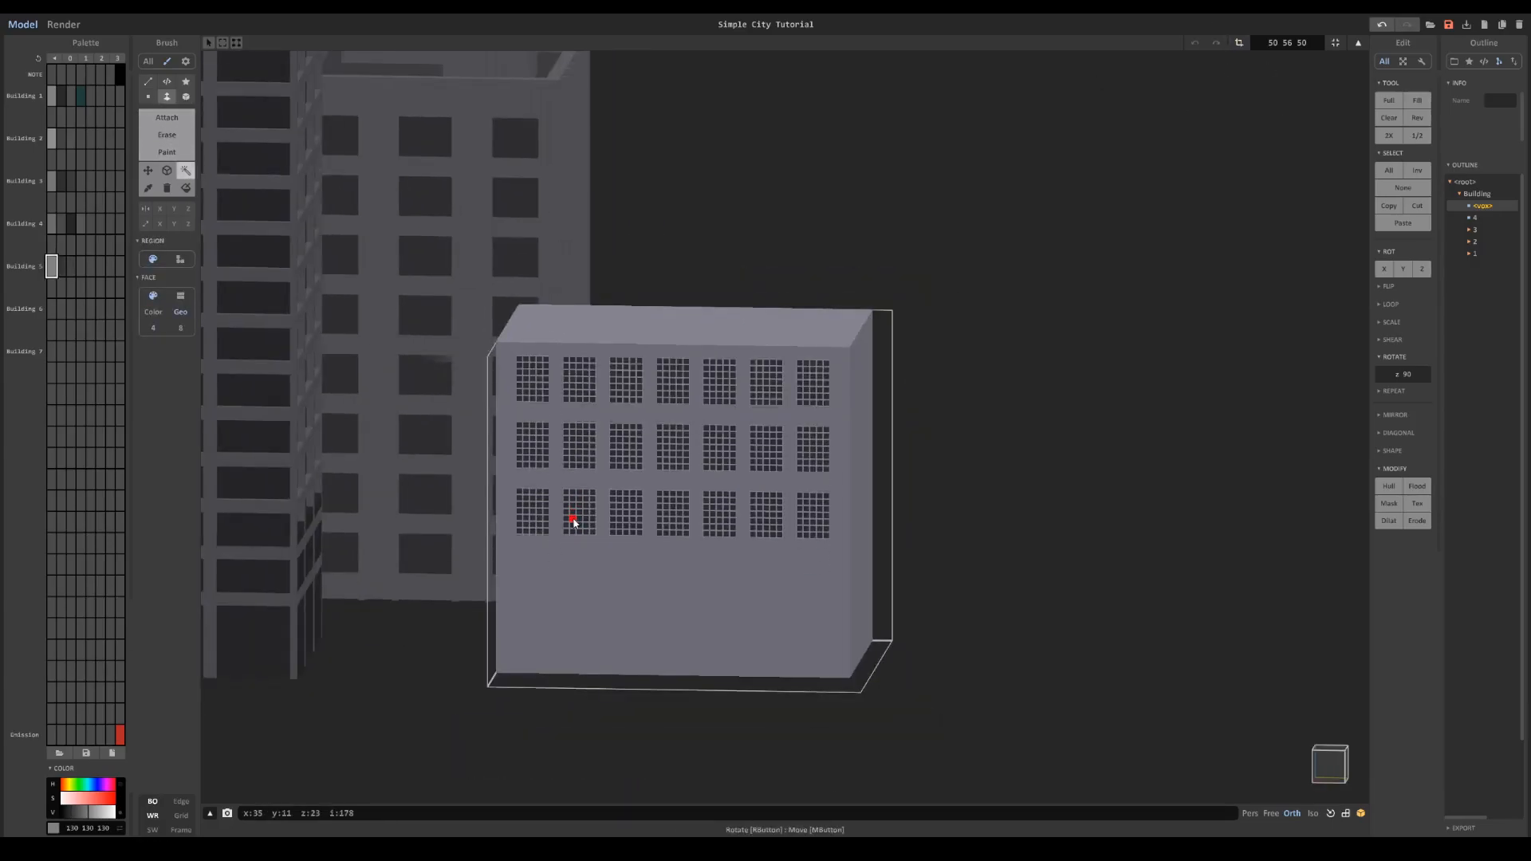
right_drag(573, 522, 635, 540)
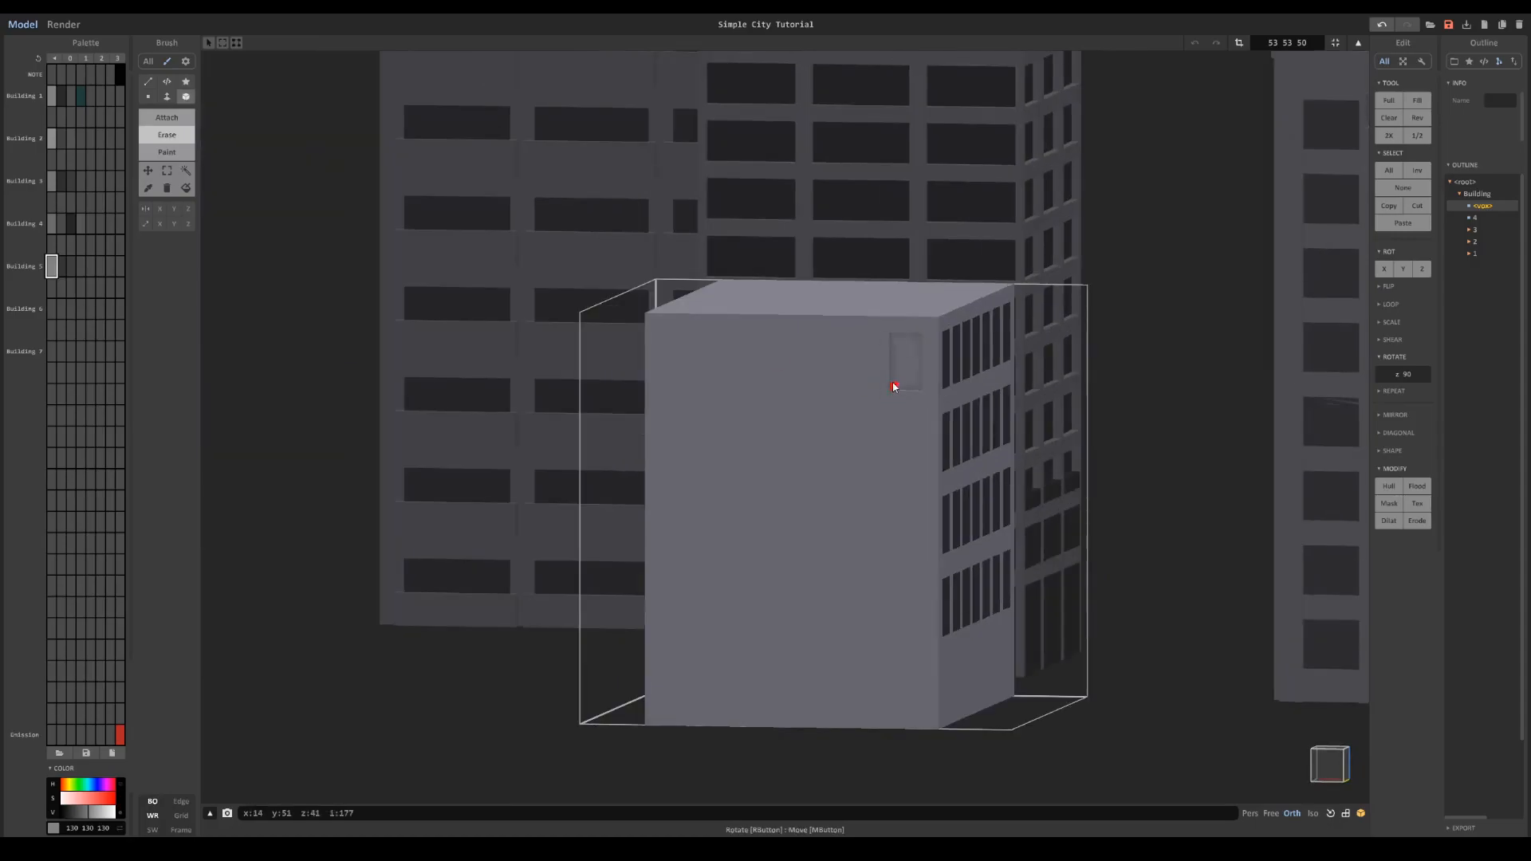
right_drag(894, 382, 770, 383)
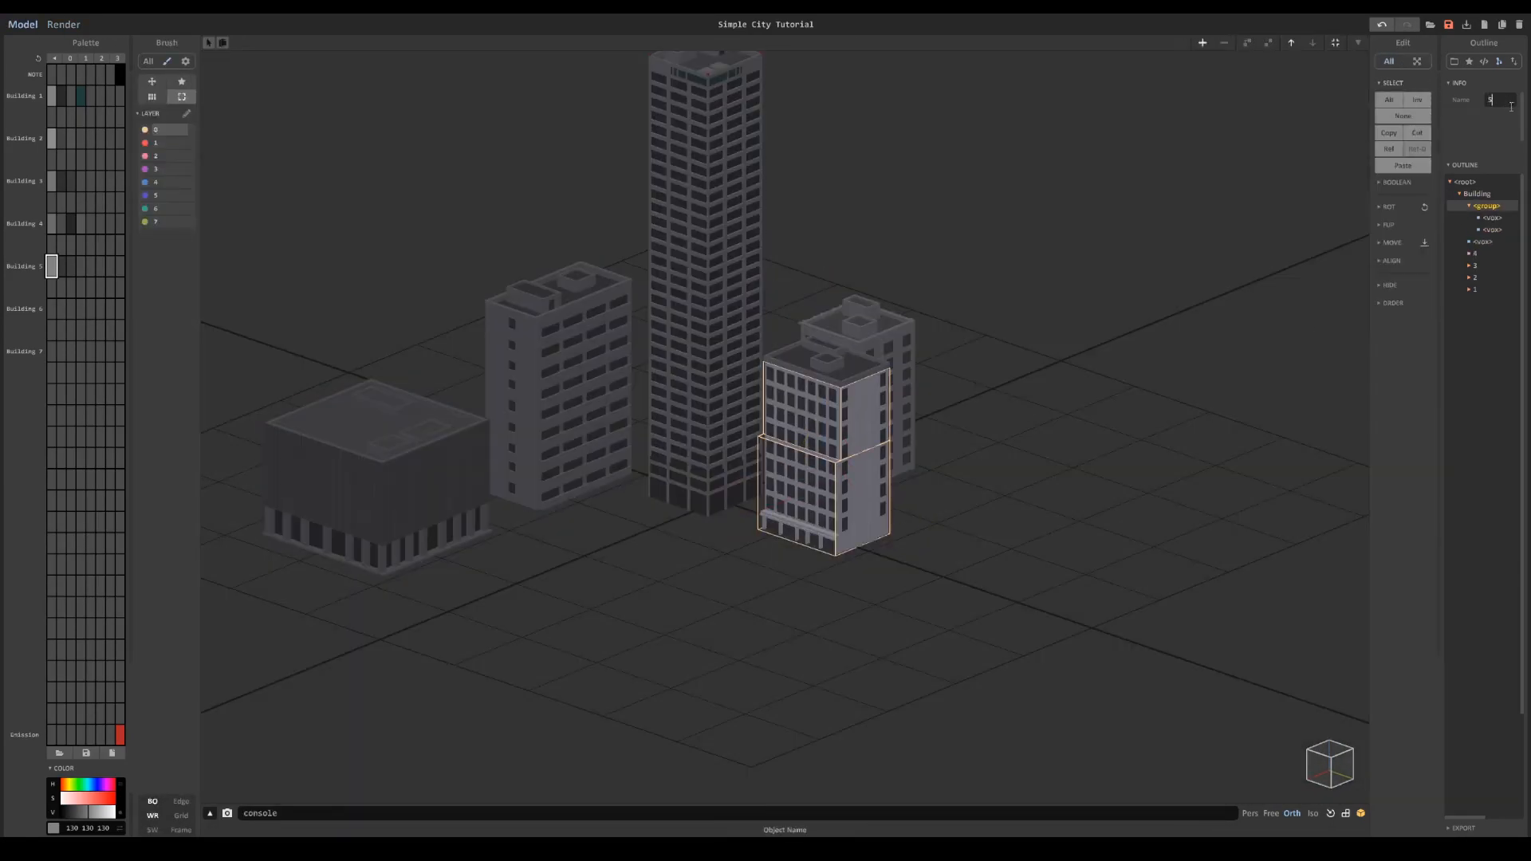
Step: Move the fifth building's object to a new spot among the existing towers and check the render
double_click(1044, 360)
drag(778, 480, 698, 511)
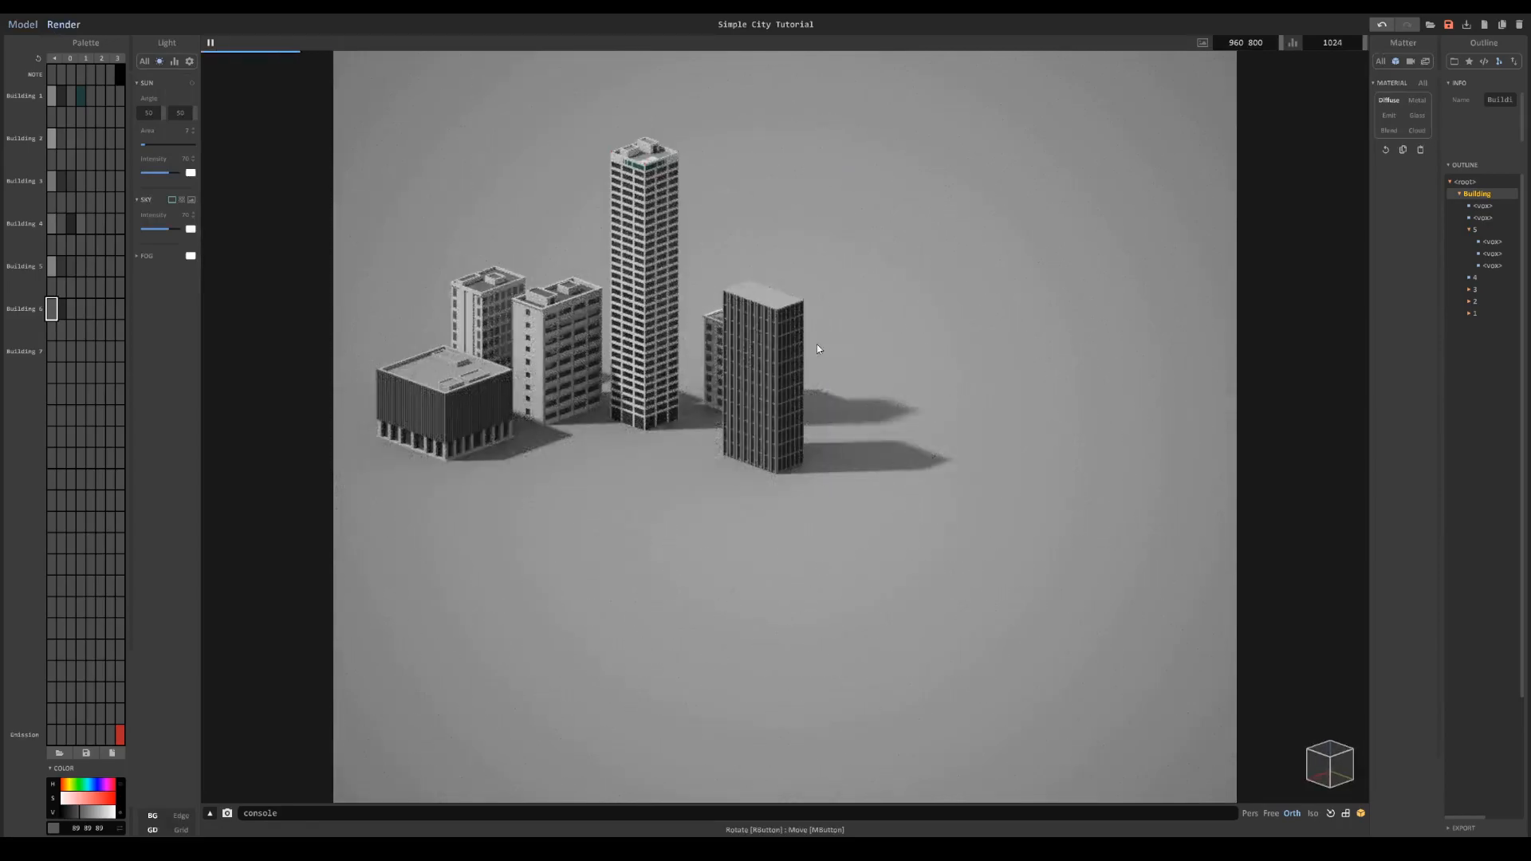
click(569, 250)
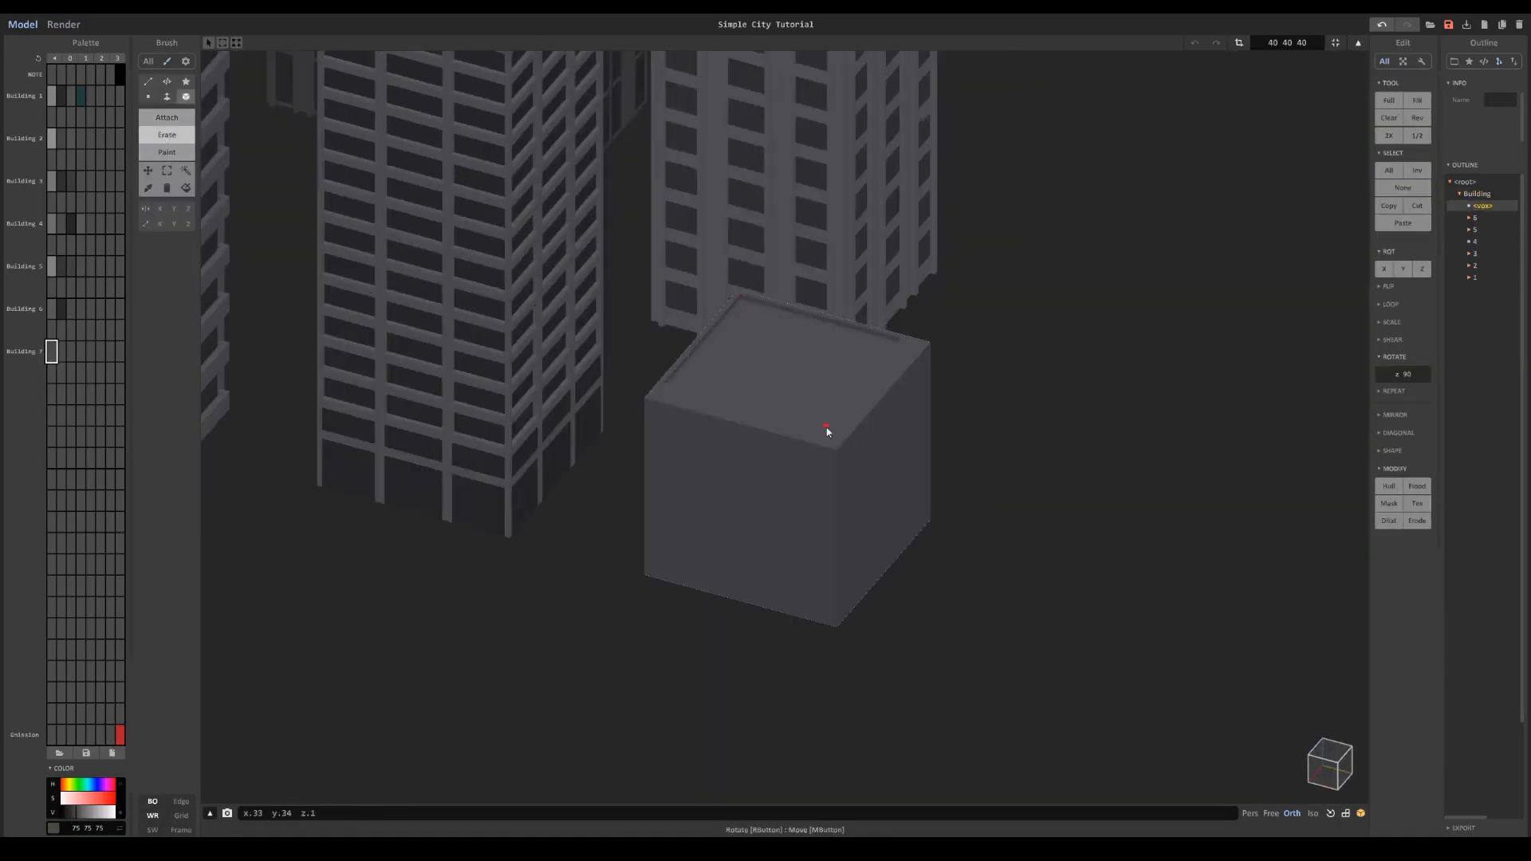
Step: Attach thin pipes to the seventh building's roof beside its rooftop blocks with the Box brush
click(52, 355)
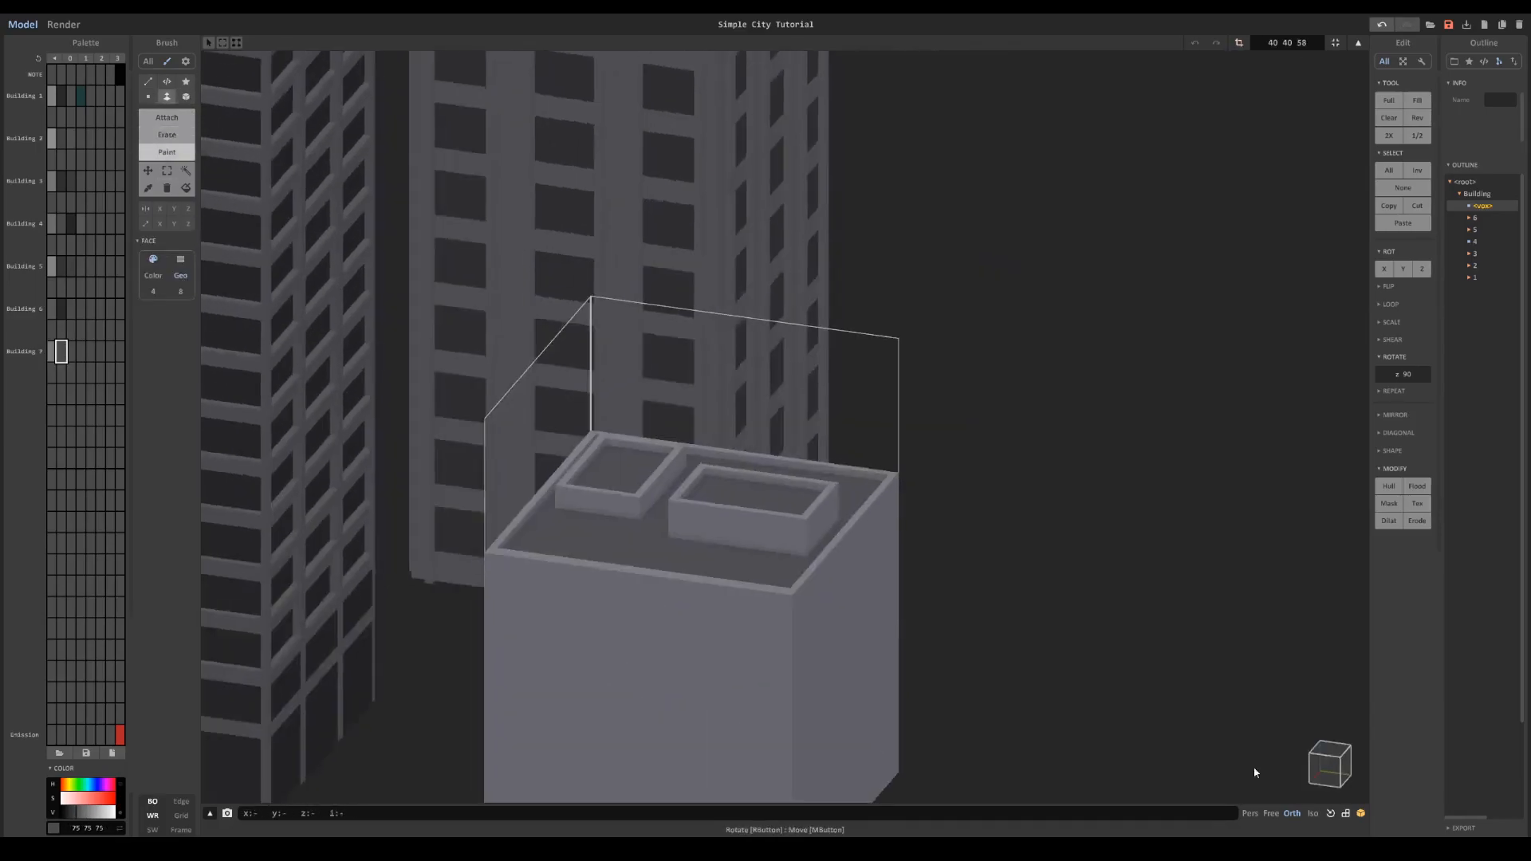
click(62, 351)
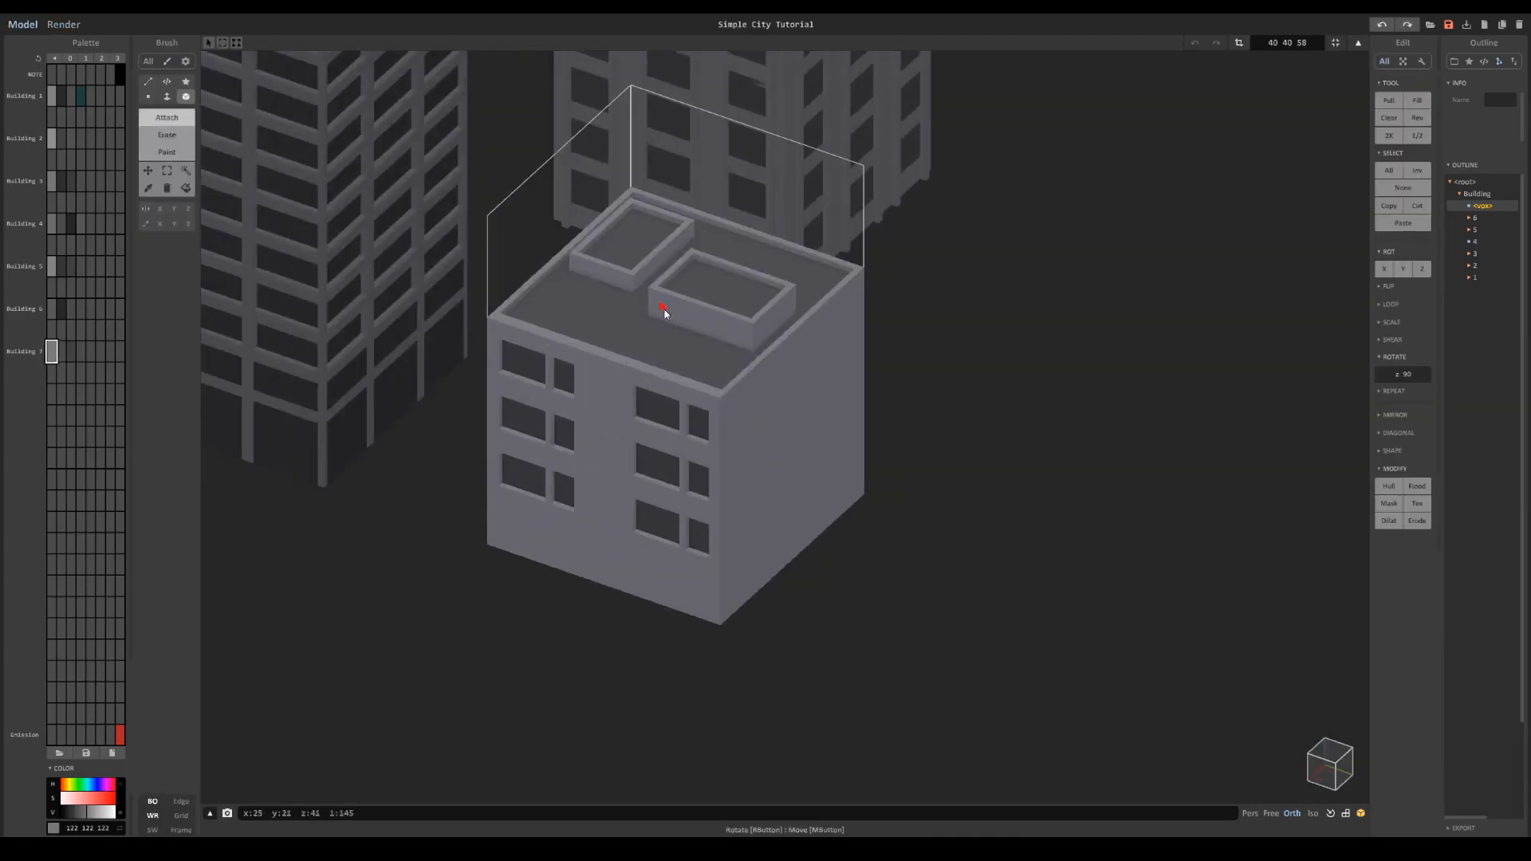
drag(627, 356, 552, 328)
middle_drag(552, 328, 529, 420)
drag(573, 370, 570, 393)
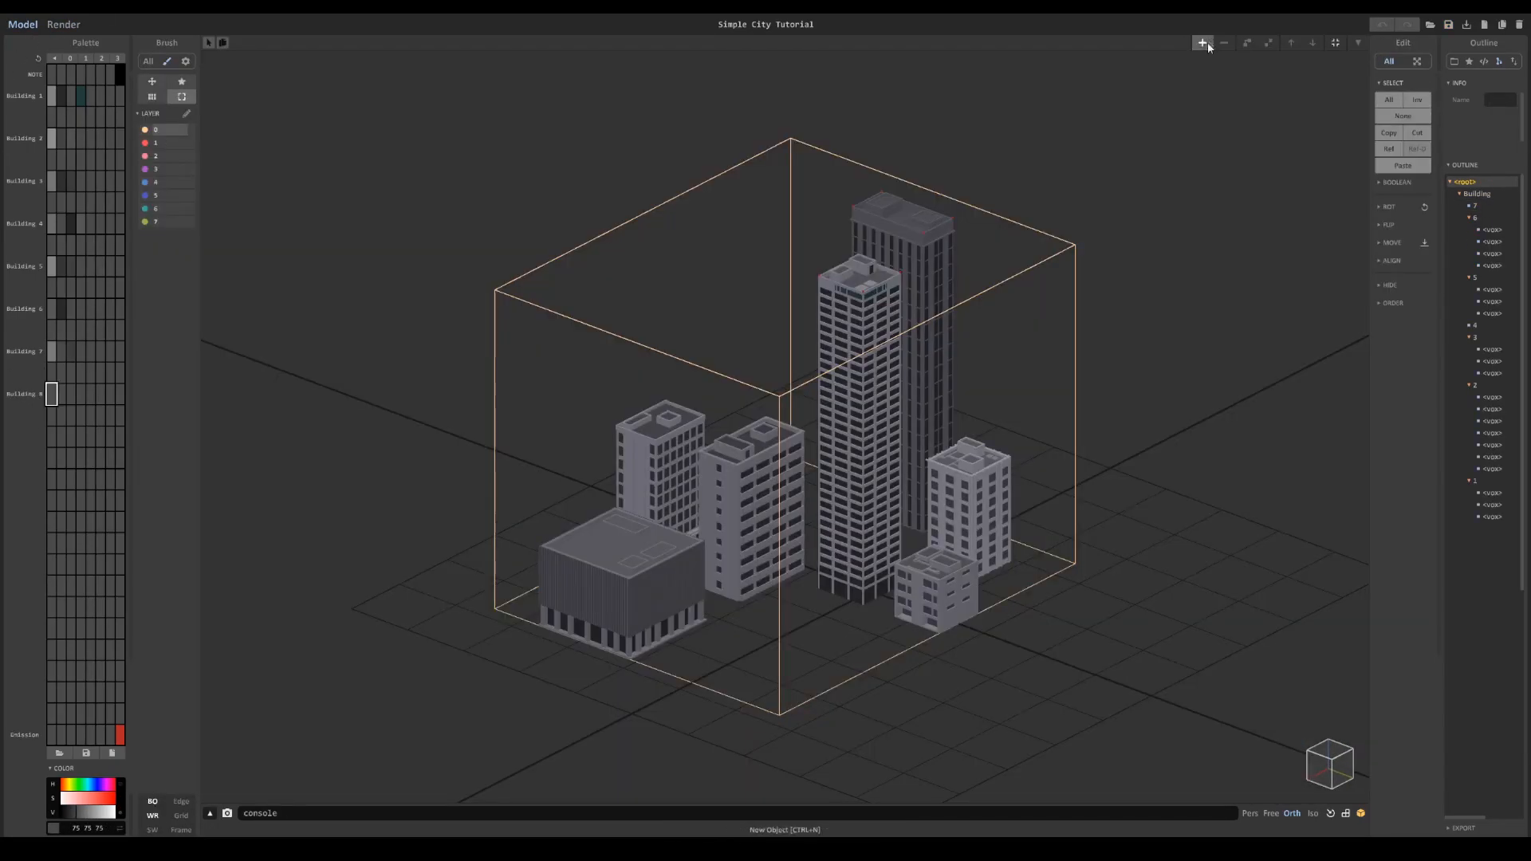
Step: Add a new voxel object for the eighth building and region-select the windows on its front
click(1202, 42)
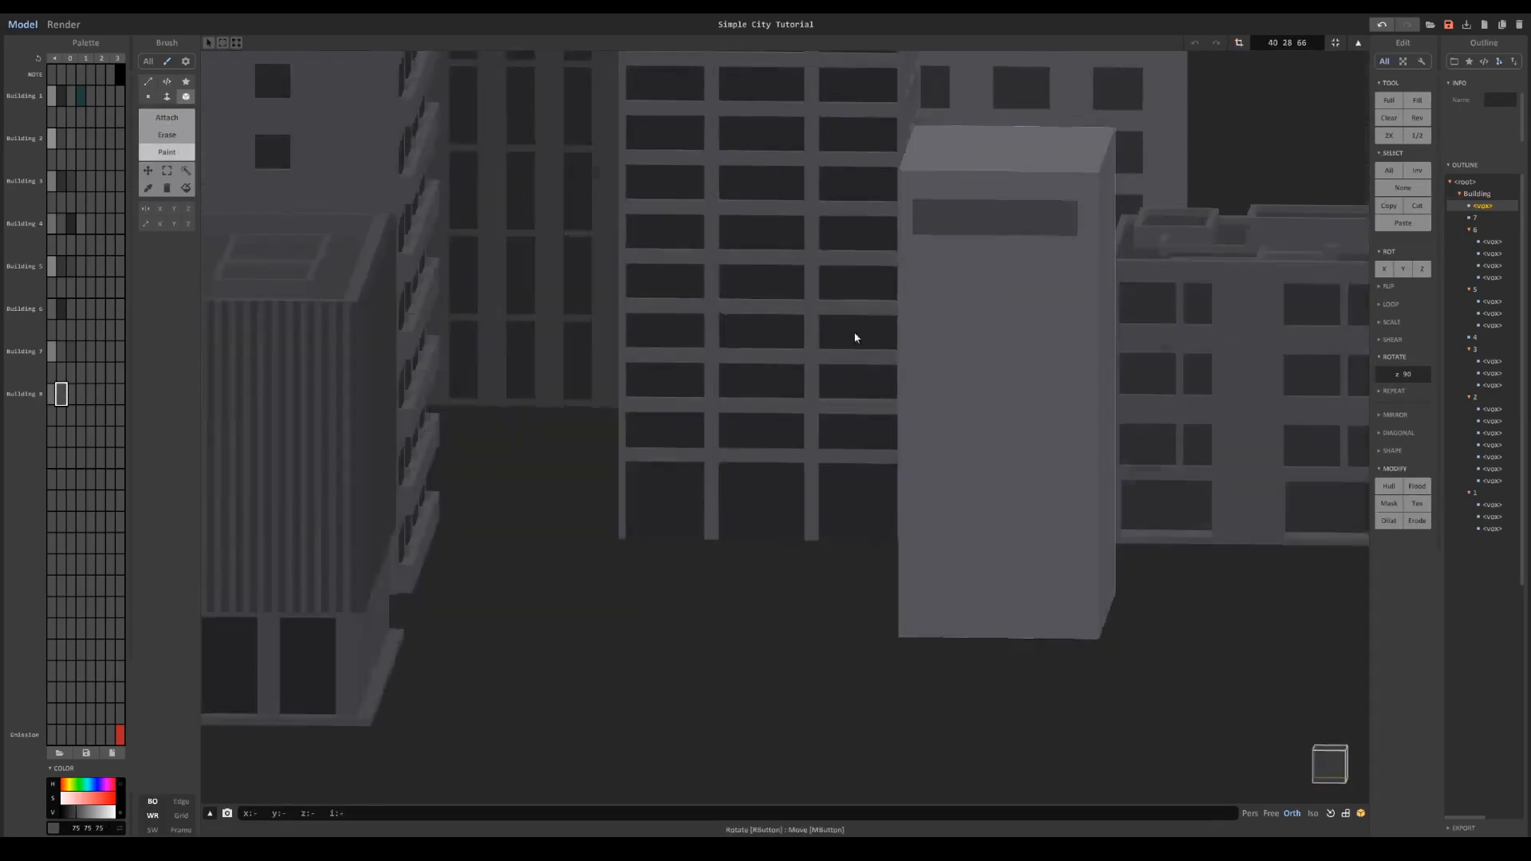
scroll(955, 232, up, 3)
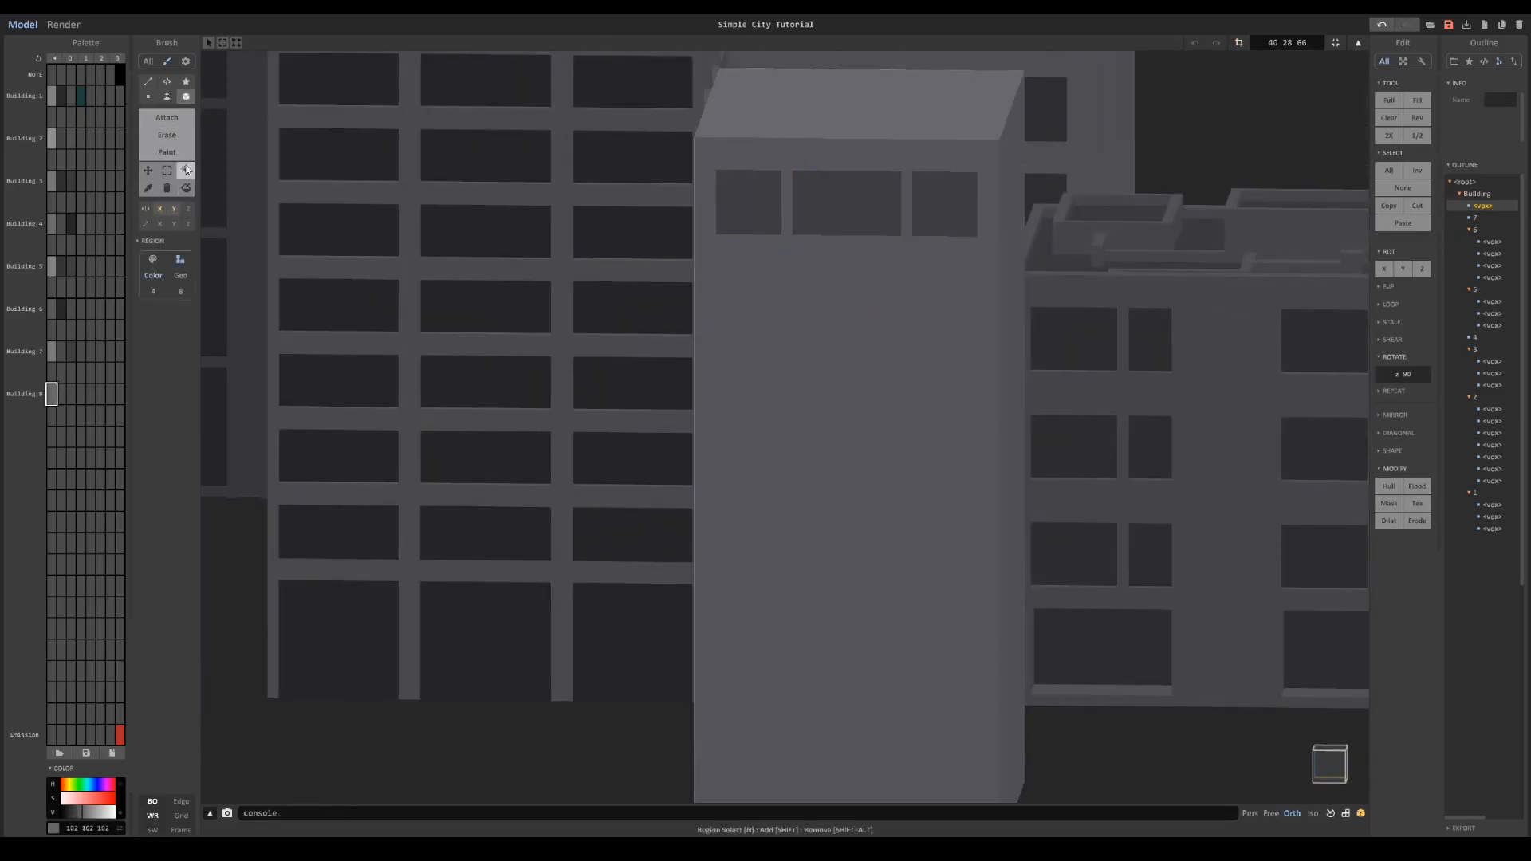
scroll(856, 538, down, 5)
right_drag(855, 538, 1297, 90)
shift+drag(477, 381, 493, 586)
mouse_move(492, 586)
right_down()
mouse_move(643, 417)
mouse_move(667, 304)
mouse_move(744, 372)
right_up()
Step: Duplicate the eighth building's block beside the original and resize the copy to a 40 20 36 wing
key(g)
key(Tab)
ctrl+drag(744, 372, 908, 375)
key(Tab)
drag(955, 442, 939, 441)
right_drag(938, 441, 718, 399)
click(1239, 43)
right_drag(637, 446, 733, 382)
drag(580, 303, 719, 475)
Step: Paint rows of dark windows on the wing's front and long side with the Box brush and second palette colour
click(61, 394)
drag(701, 288, 734, 352)
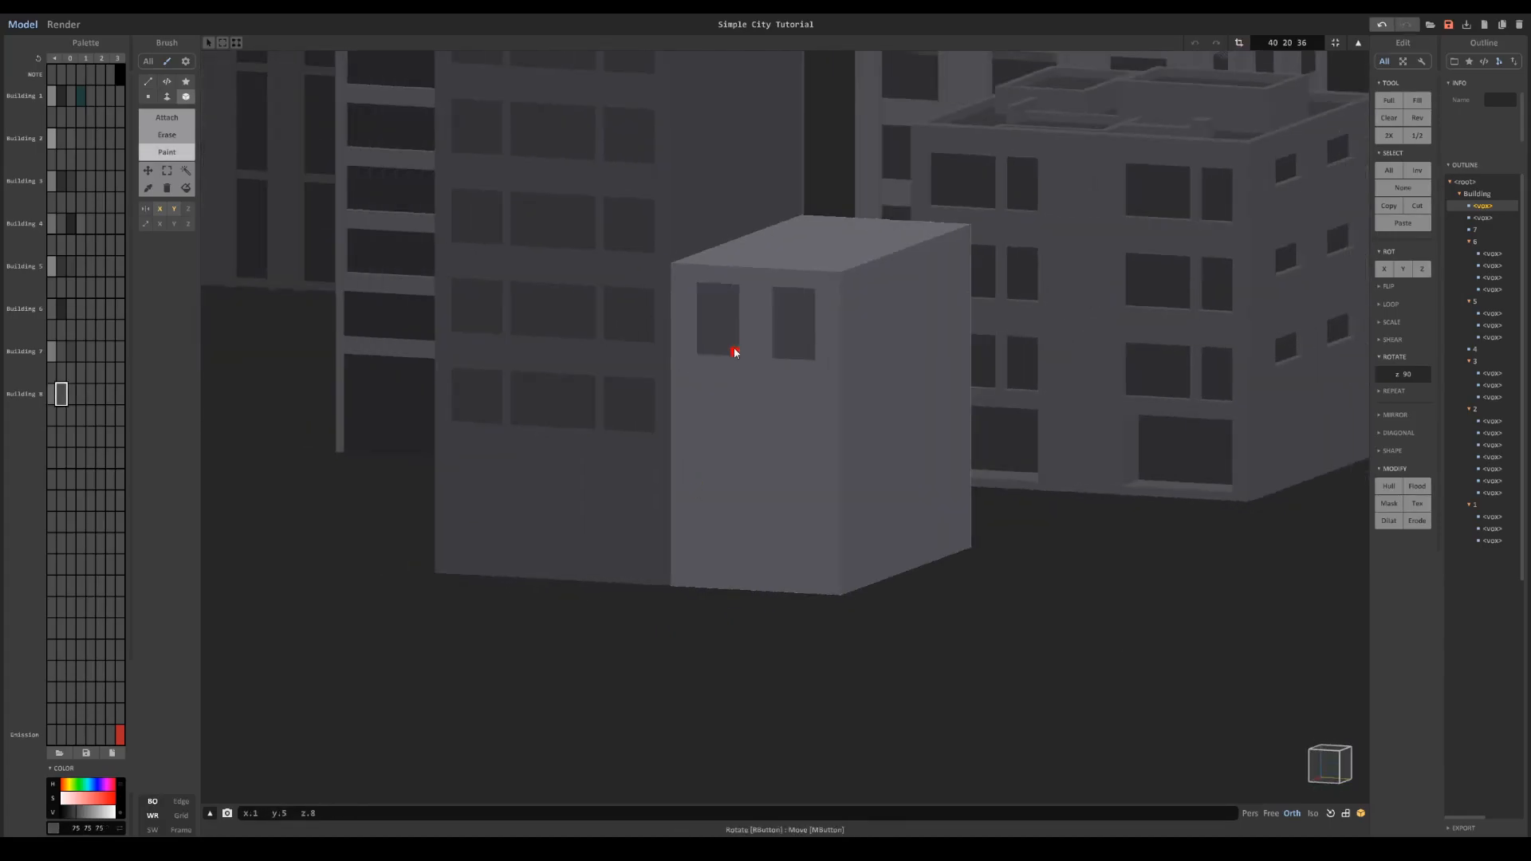
right_drag(828, 443, 622, 415)
drag(559, 280, 614, 346)
drag(661, 275, 702, 344)
drag(472, 380, 532, 452)
drag(584, 377, 642, 452)
right_drag(642, 452, 497, 470)
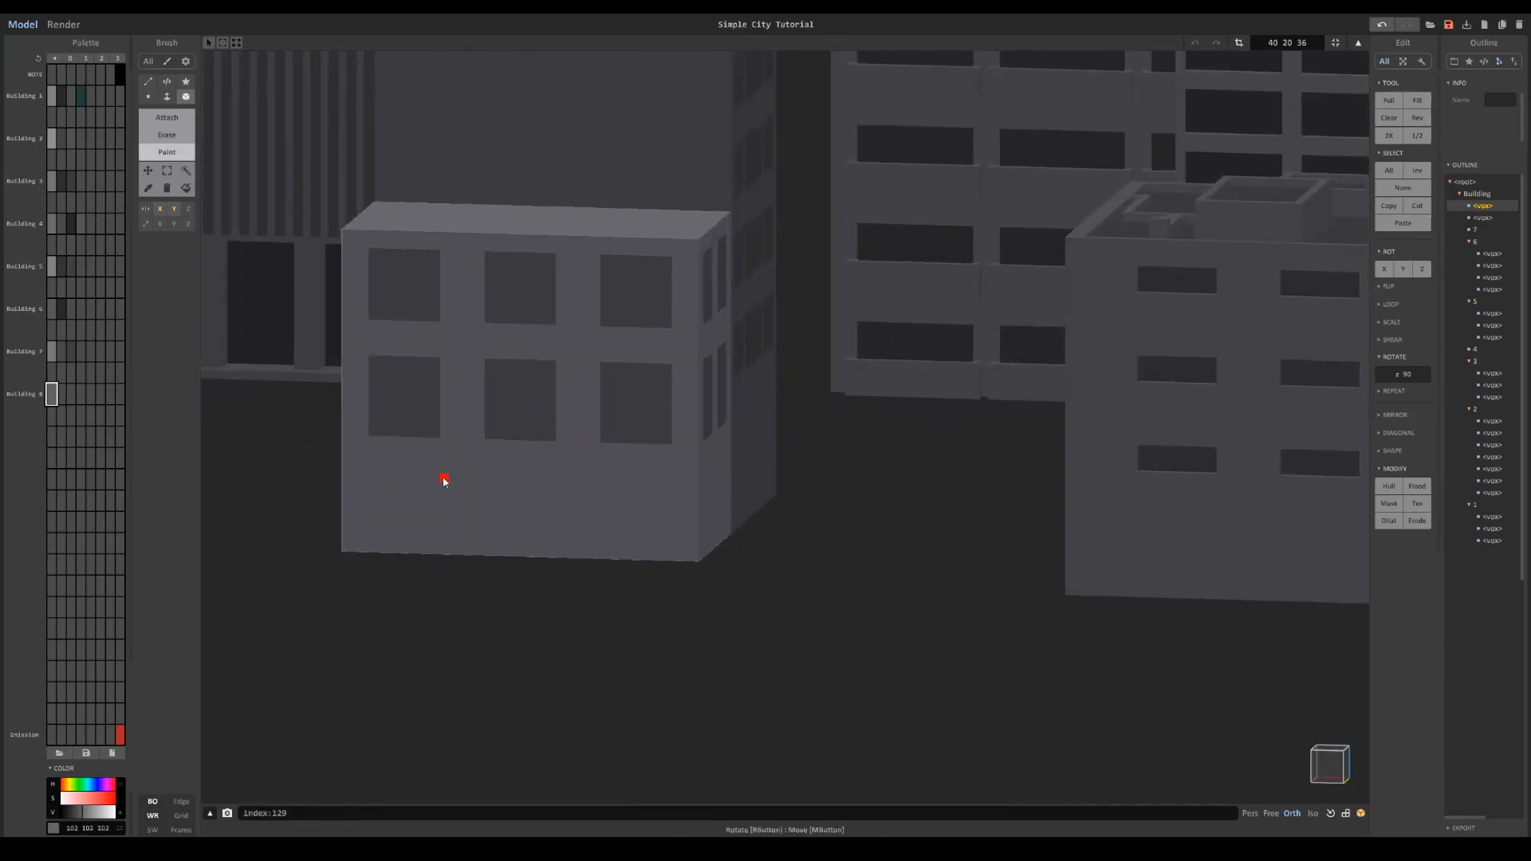
Step: Paint horizontal bands in the first palette colour across the wing's windows to split each one in two
click(52, 393)
drag(516, 399, 806, 392)
right_drag(635, 383, 741, 387)
mouse_move(627, 378)
mouse_down()
mouse_move(763, 419)
mouse_move(762, 405)
mouse_up()
scroll(644, 446, down, 3)
mouse_move(763, 405)
right_down()
mouse_move(644, 445)
mouse_move(502, 381)
right_up()
scroll(502, 381, up, 5)
key(r)
right_drag(608, 421, 708, 426)
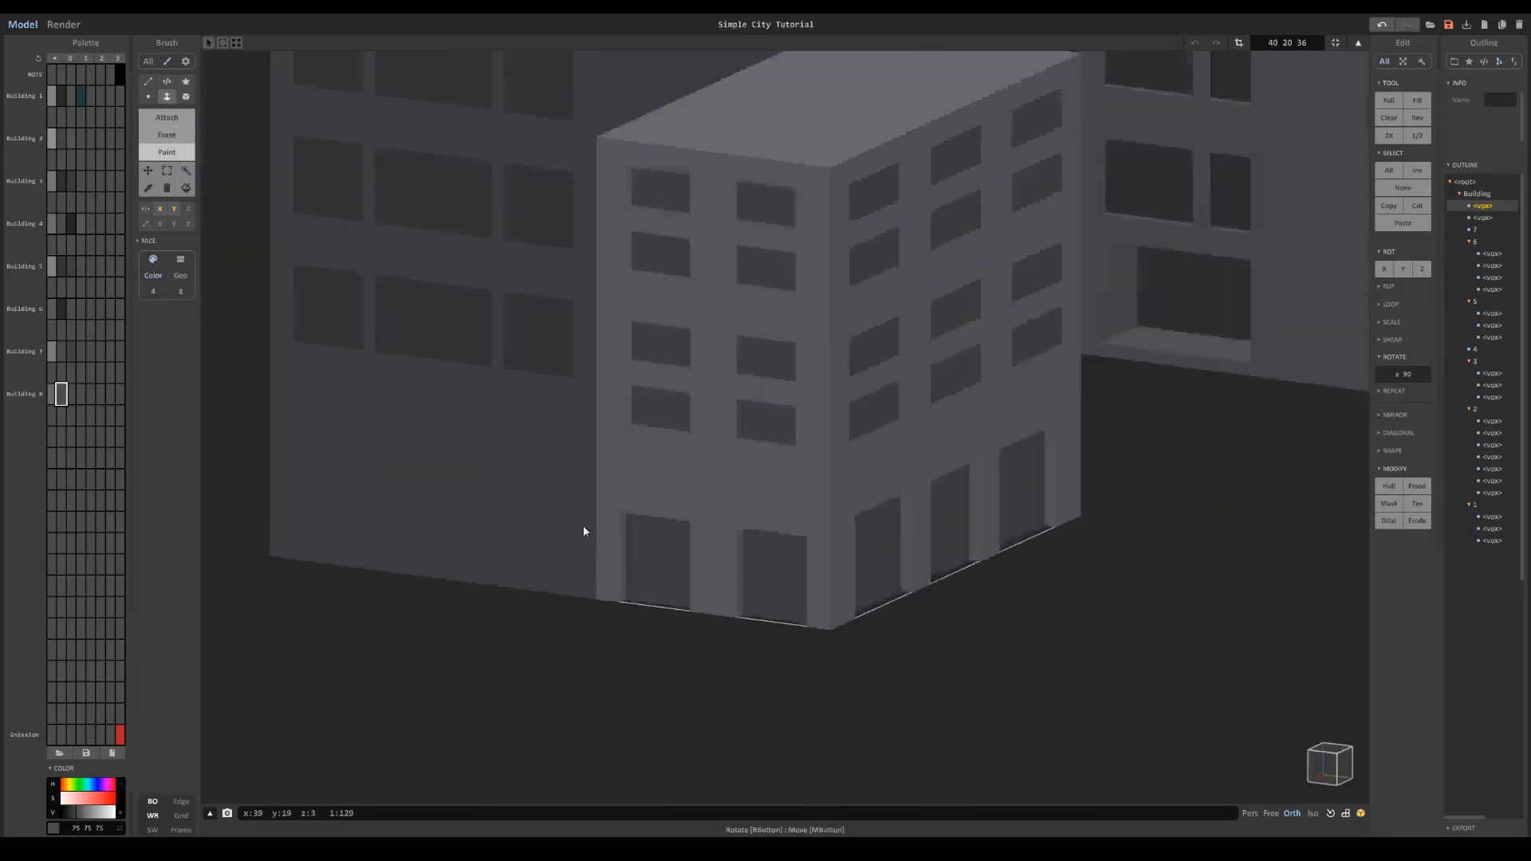
Step: Check the eighth building in the render and return to the taller block in the model
key(Tab)
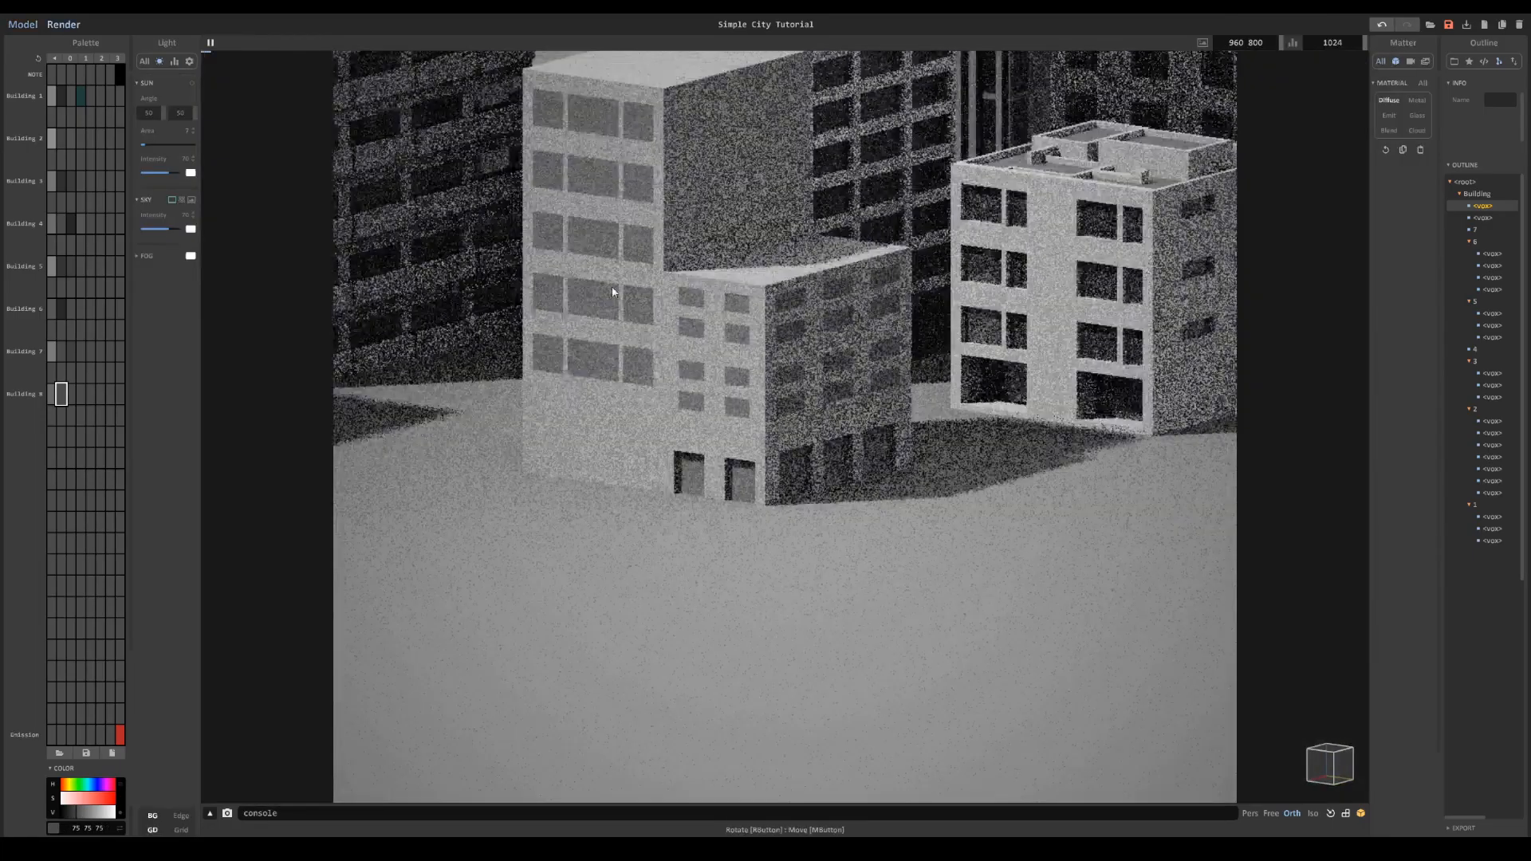
key(Tab)
scroll(707, 359, up, 5)
key(Tab)
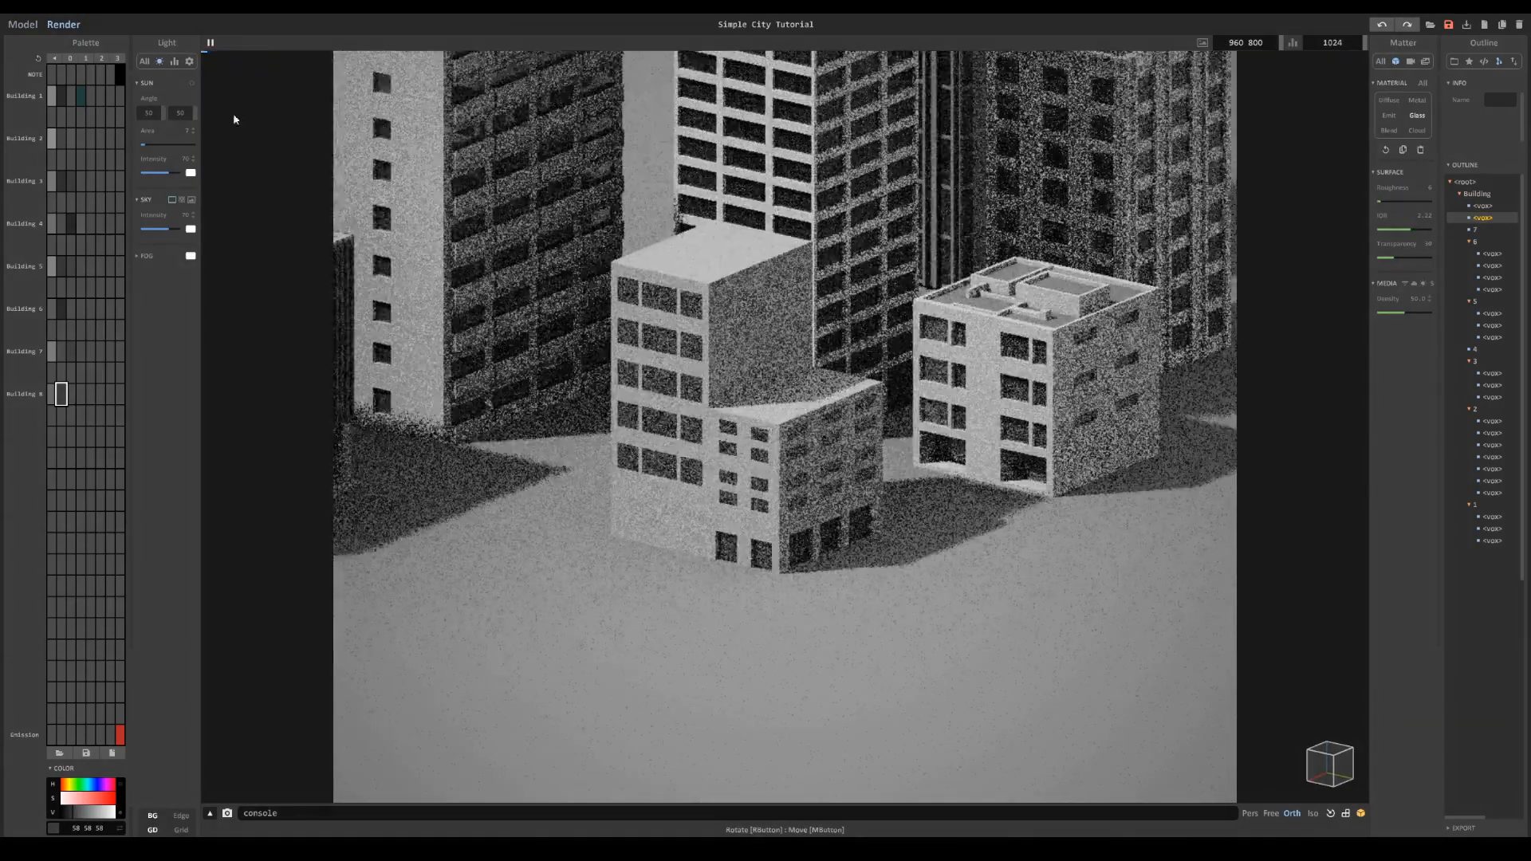
key(Tab)
scroll(628, 200, up, 5)
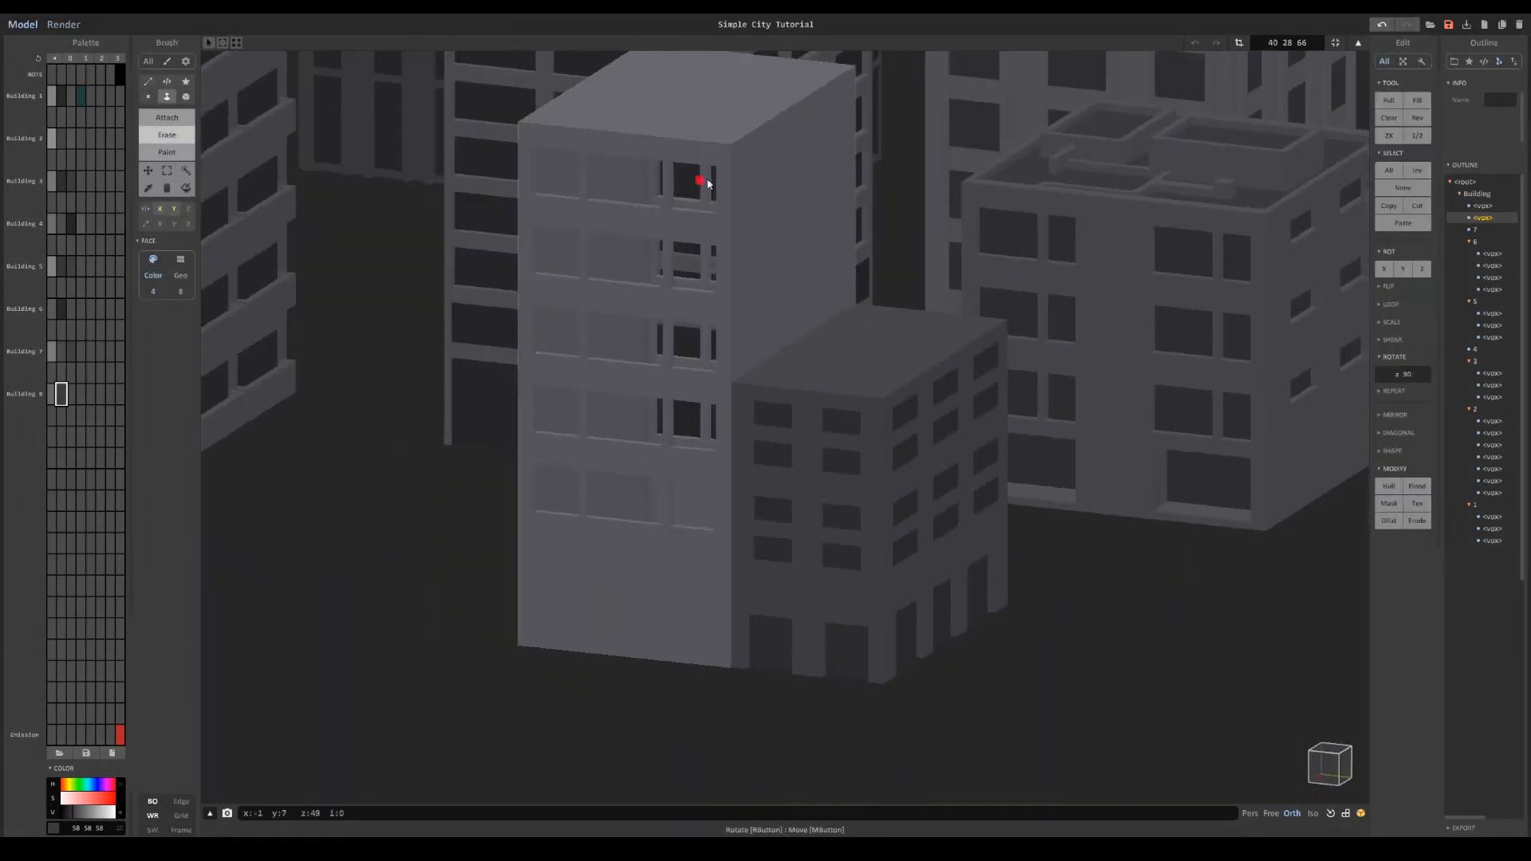
Step: Undo the last erasures in the taller block's front windows
key(ctrl+z)
key(ctrl+z)
key(ctrl+z)
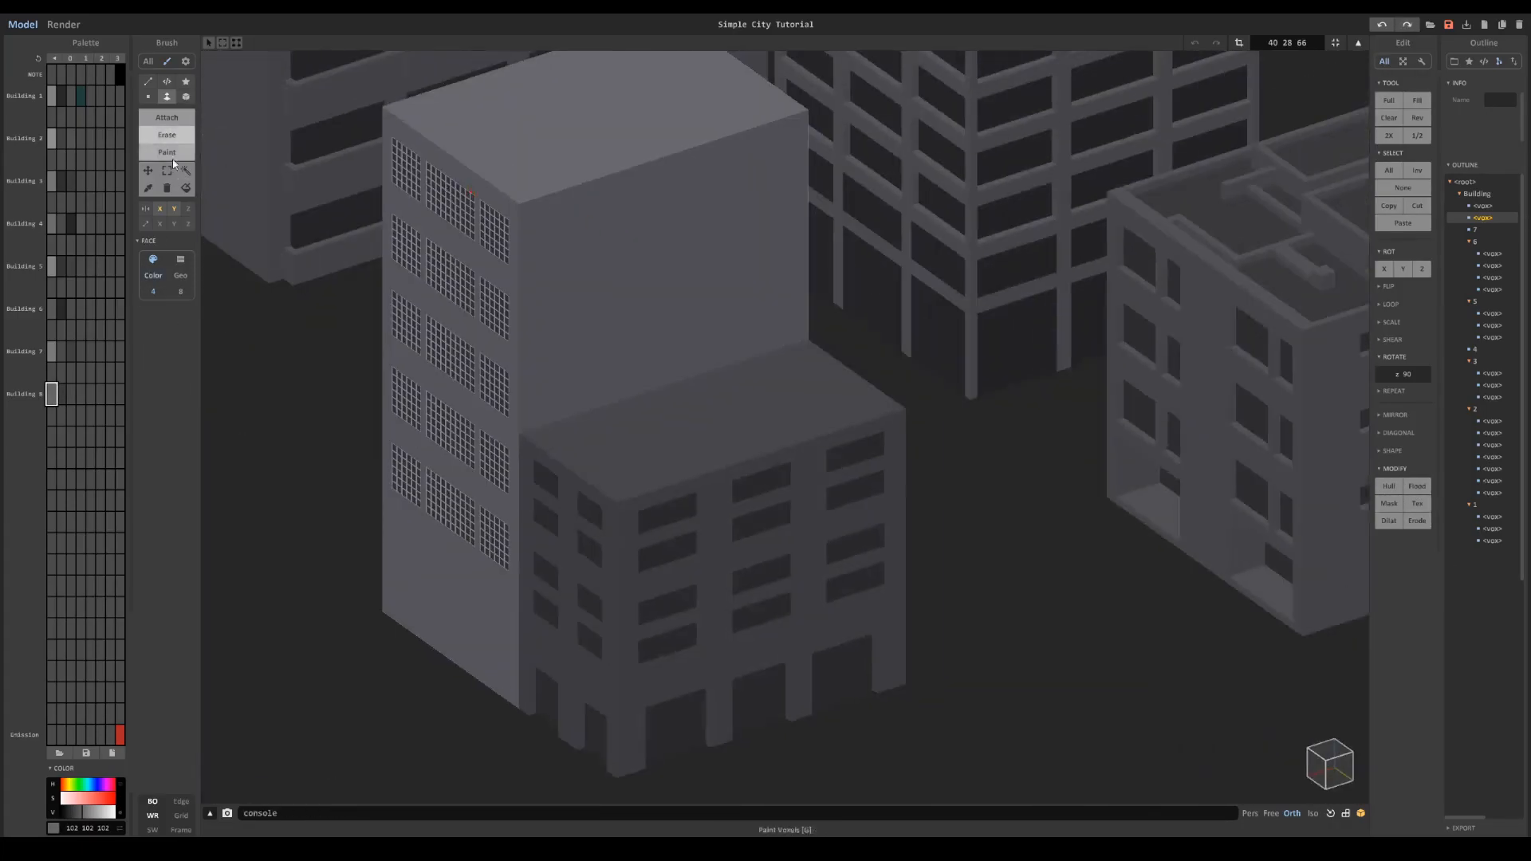
Step: Paint a second row of mirrored dark windows on the taller block's side wall with the Box brush
scroll(509, 236, up, 2)
scroll(509, 236, up, 3)
drag(505, 317, 587, 363)
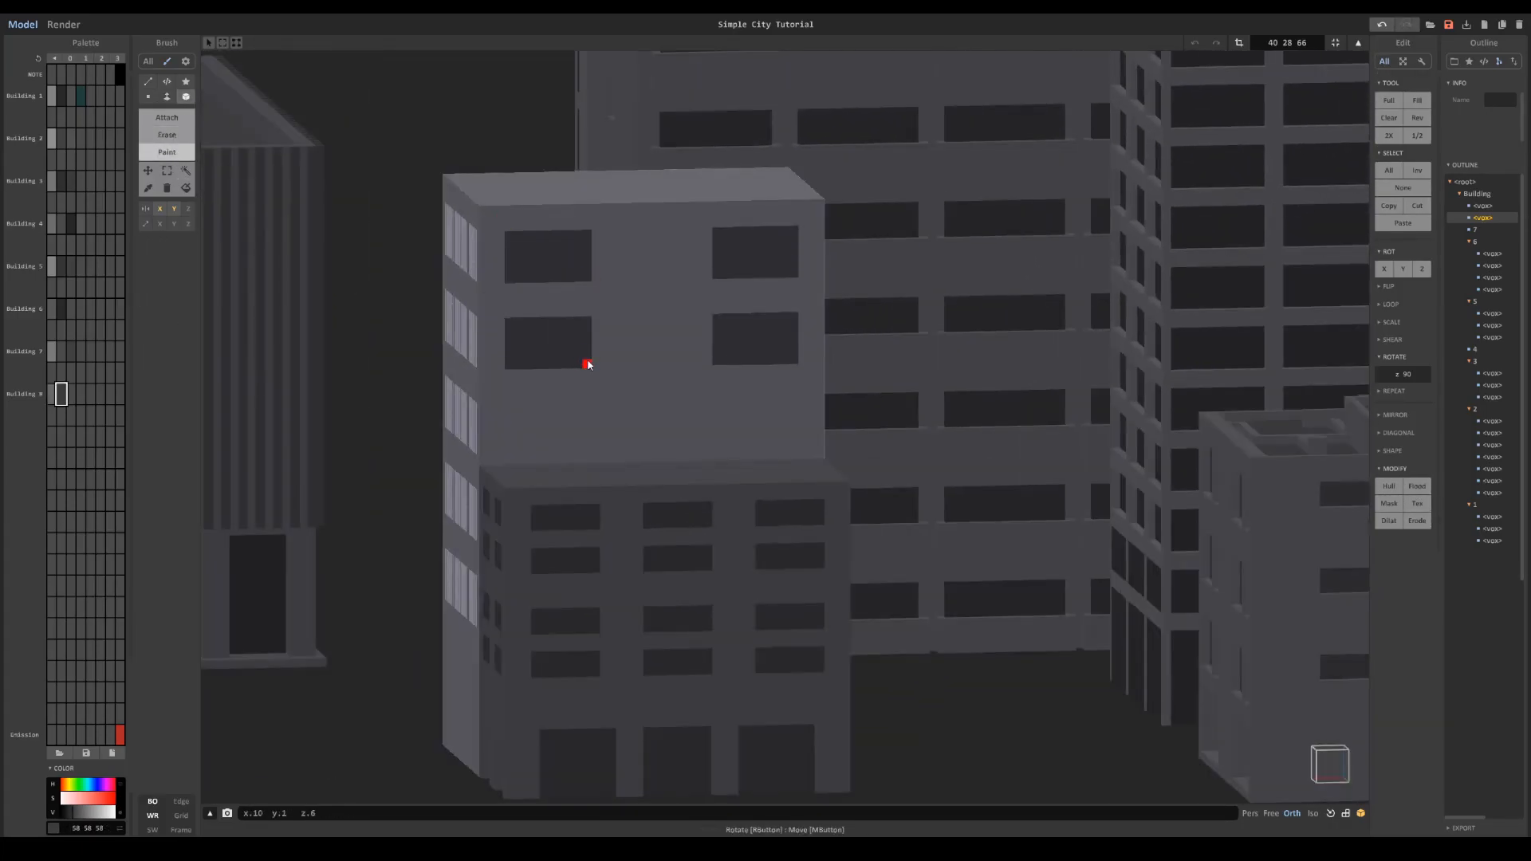
scroll(587, 363, down, 3)
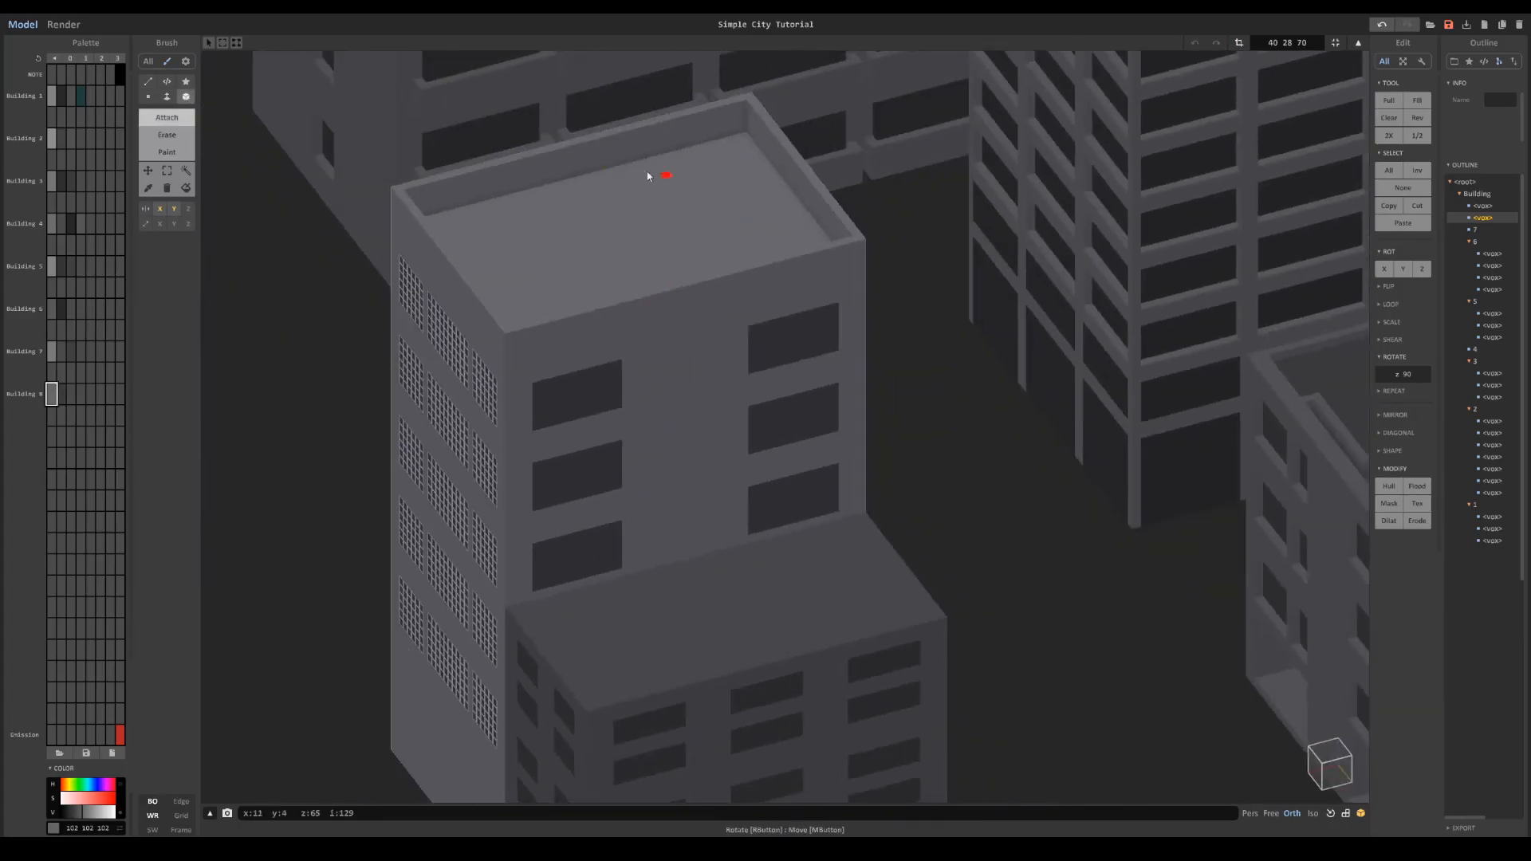
Step: Attach a raised block to the taller block's recessed roof with the Box brush and open the render
drag(698, 179, 666, 143)
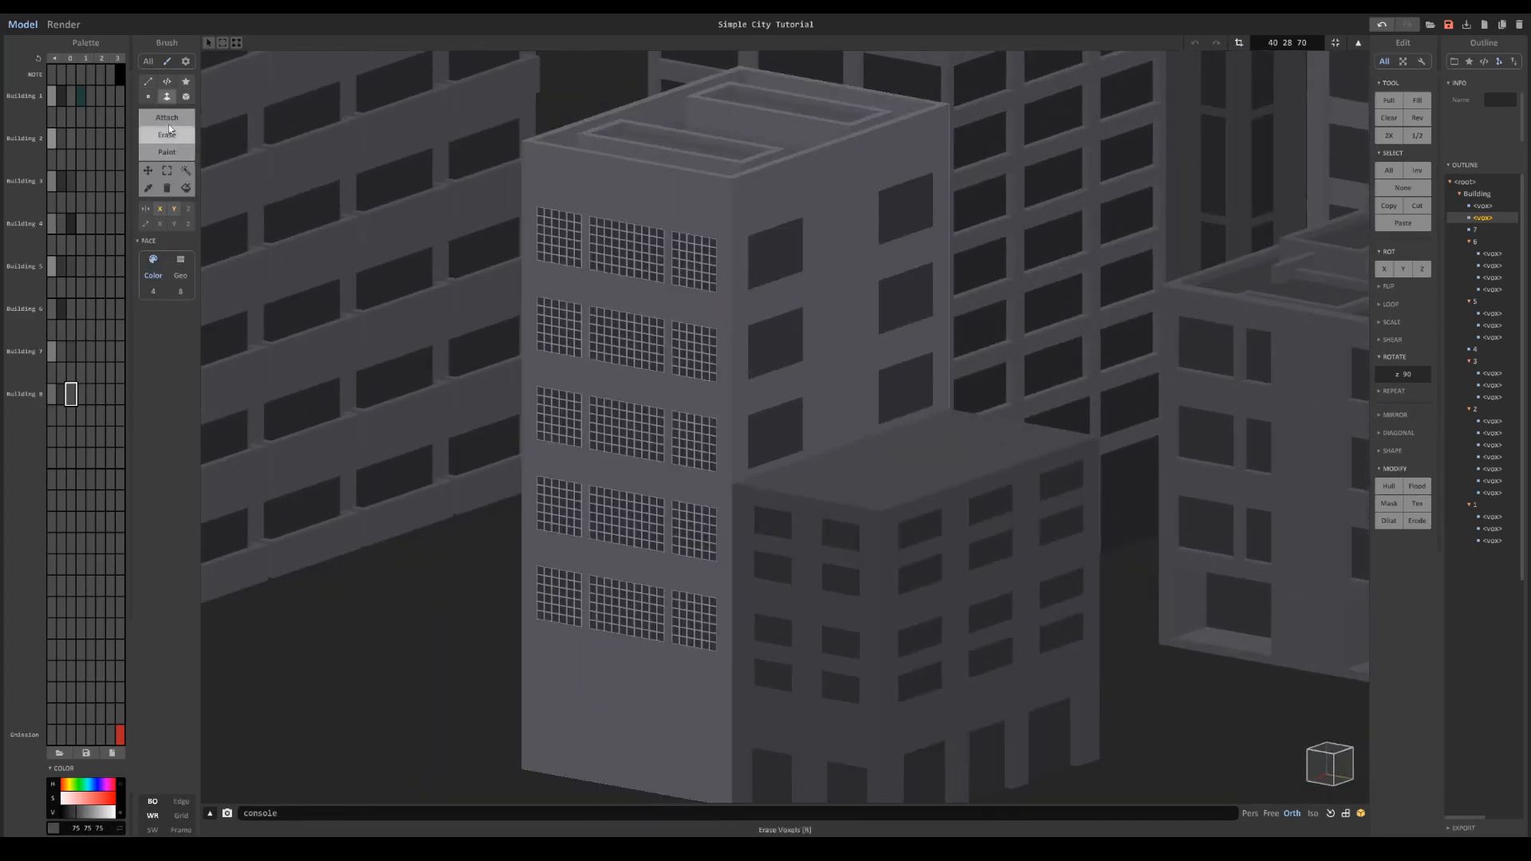
scroll(532, 221, up, 2)
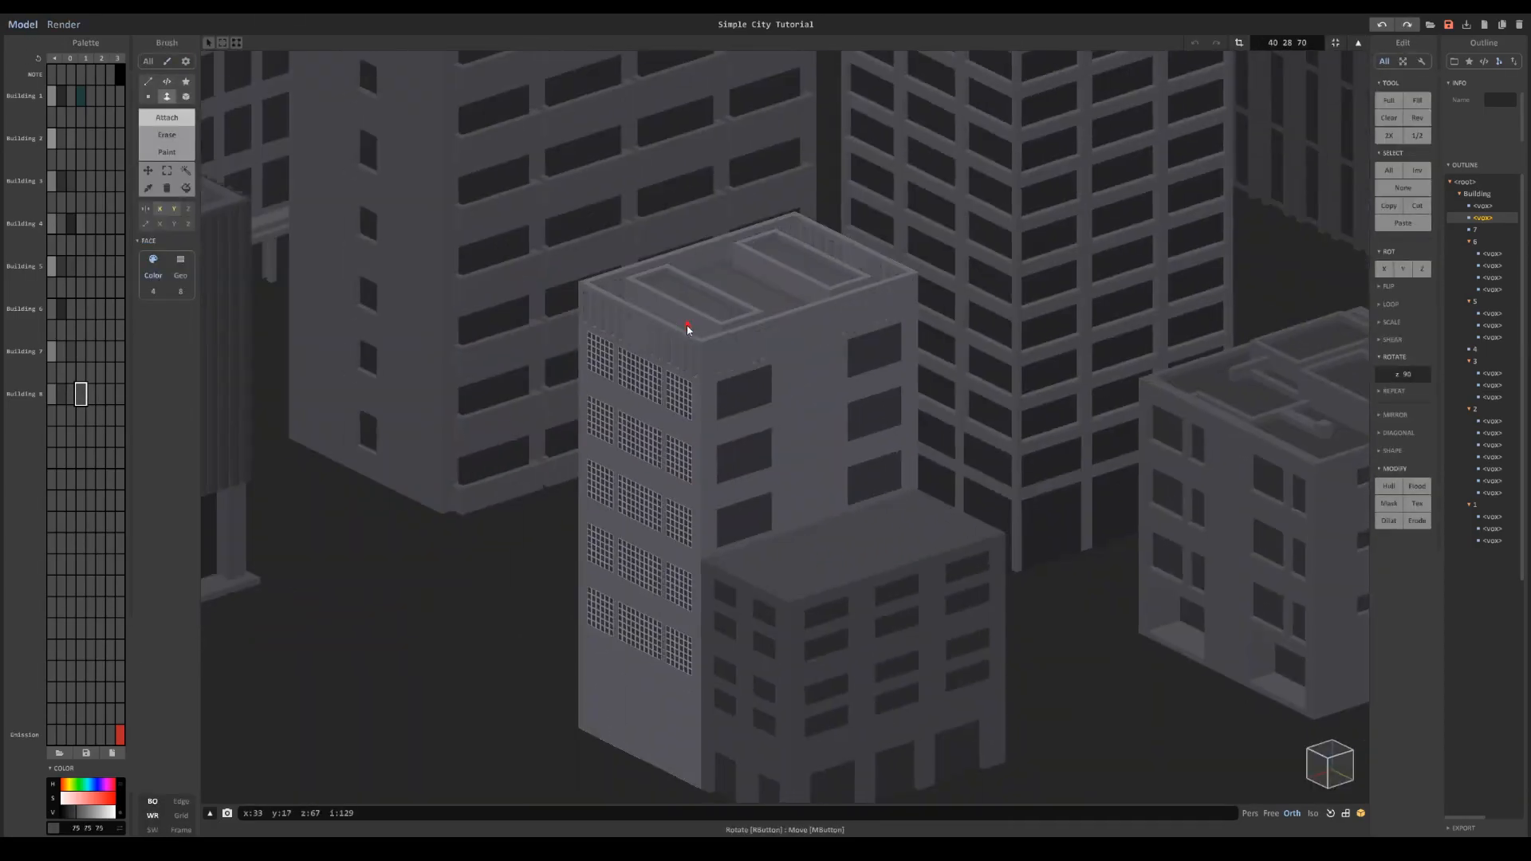
click(66, 26)
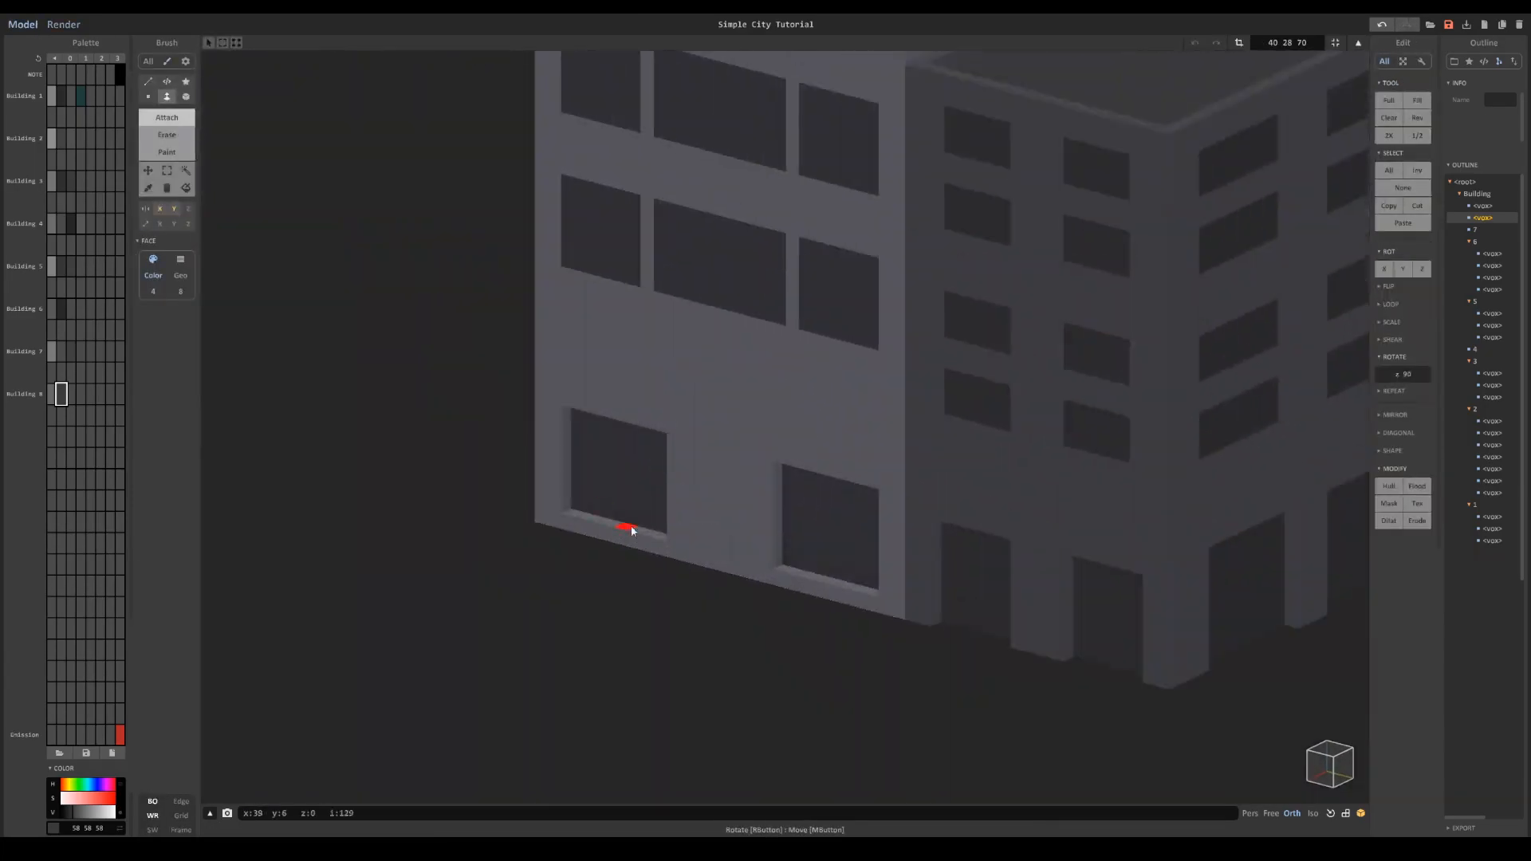
Step: Erase the dark face inside the taller block's ground-floor openings with the Face brush
key(r)
click(647, 512)
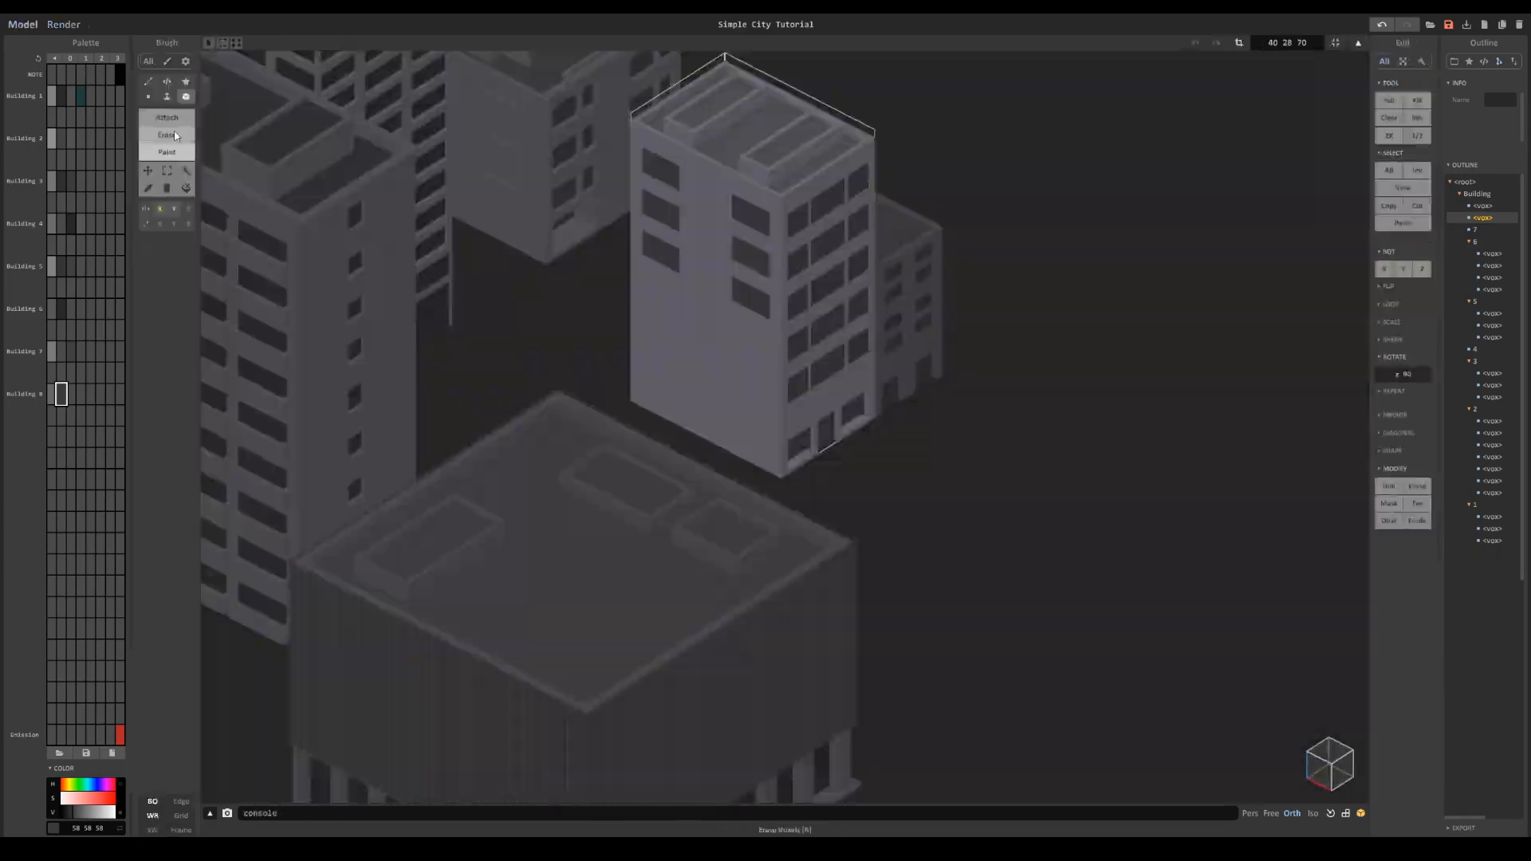
scroll(710, 426, up, 5)
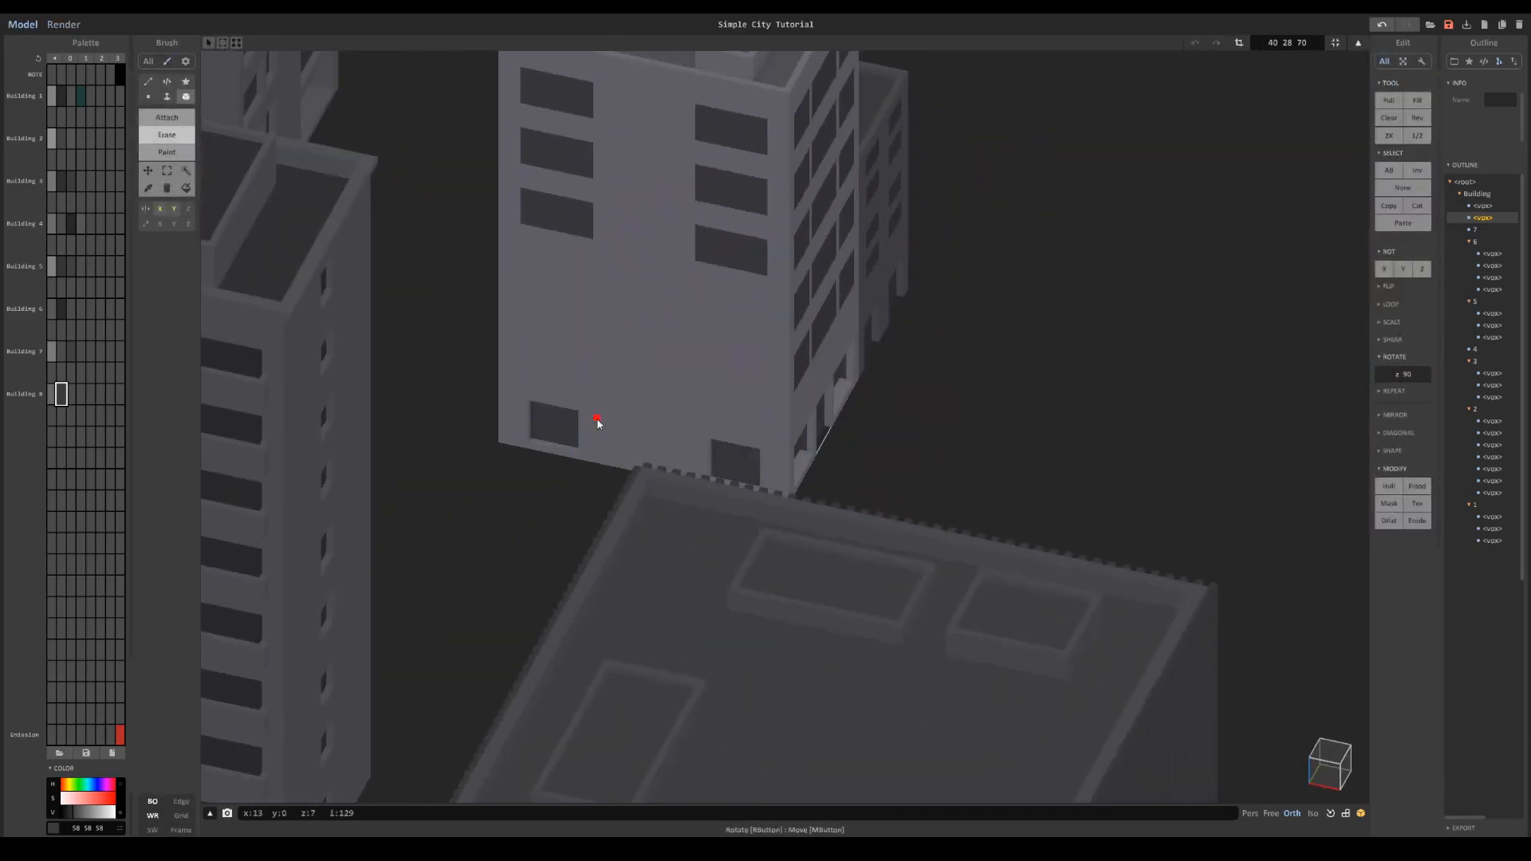
Step: Sample the wall colour and attach matching voxels along the edge of the left ground-floor opening on the taller block's wall
alt+click(592, 423)
key(t)
drag(533, 408, 536, 444)
Step: Select the dark window at the bottom of the left upper-floor column and copy it down the blank wall area
alt+click(553, 426)
key(w)
click(560, 223)
ctrl+drag(559, 227, 582, 356)
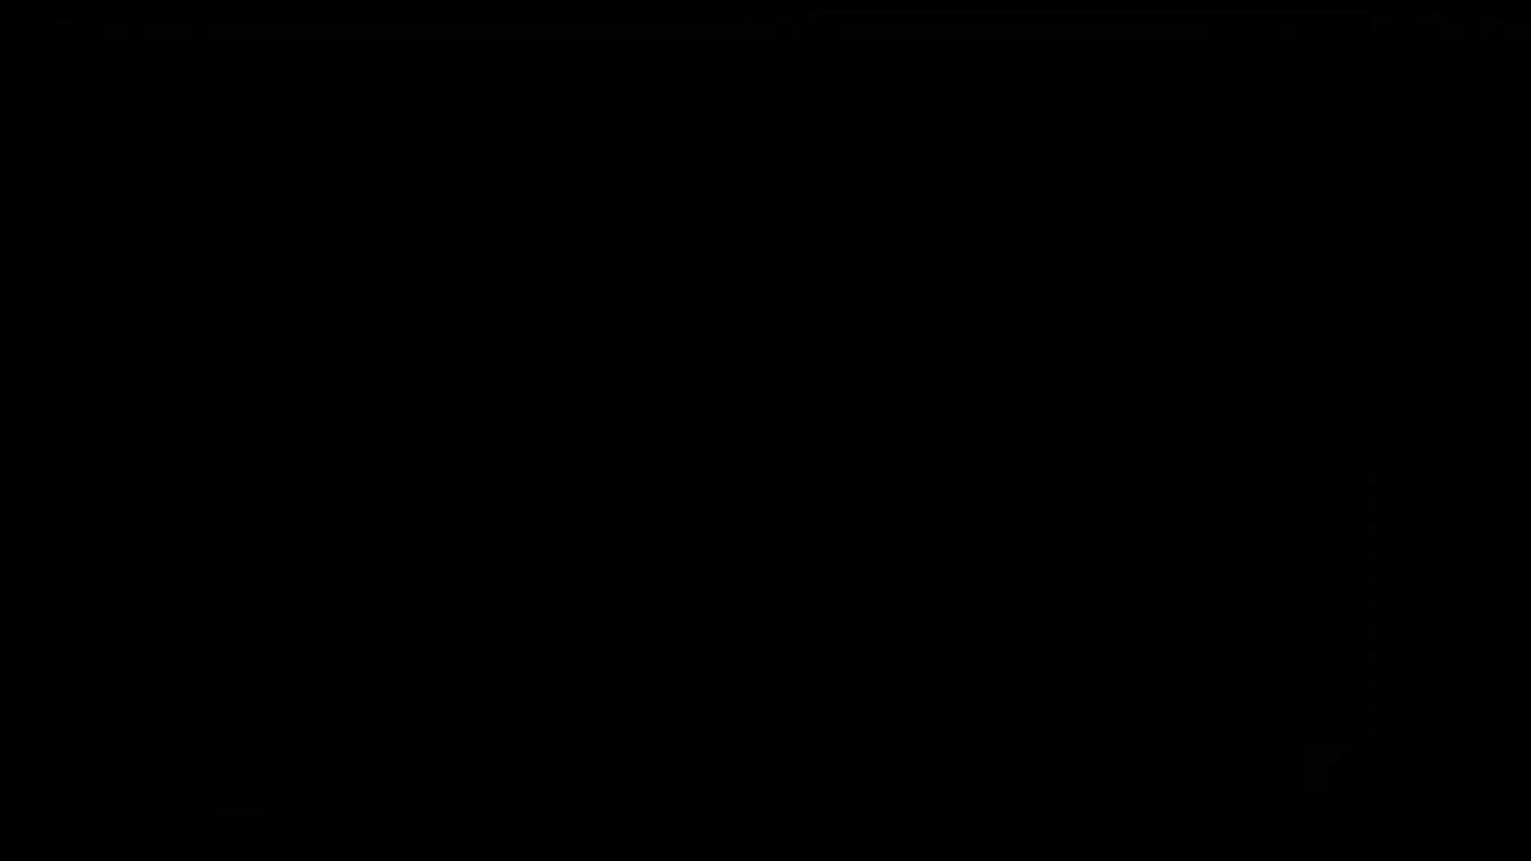